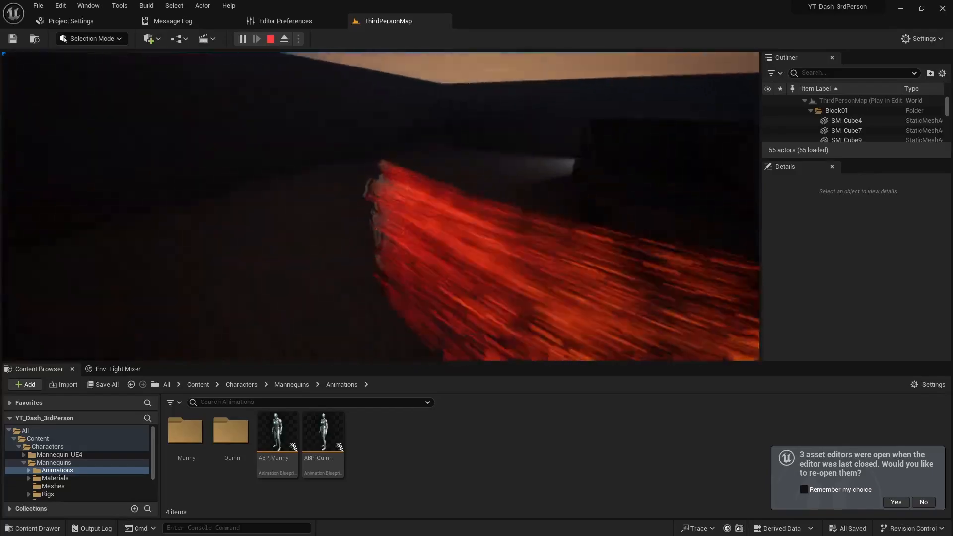
# Make the character dash repeatedly in the running play session to view the fiery trail effect
pyautogui.press('shift')
pyautogui.press('shift')
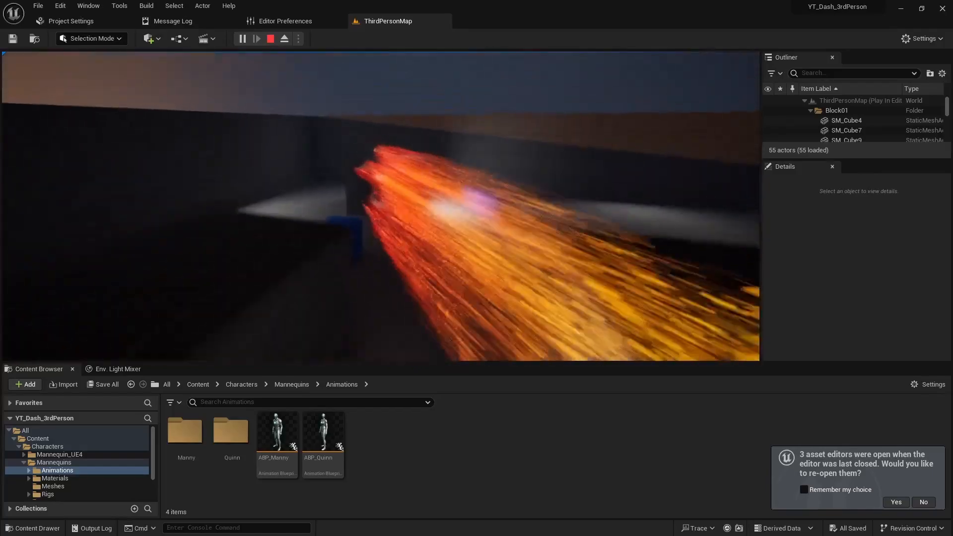
pyautogui.press('shift')
pyautogui.press('shift')
pyautogui.press('shift')
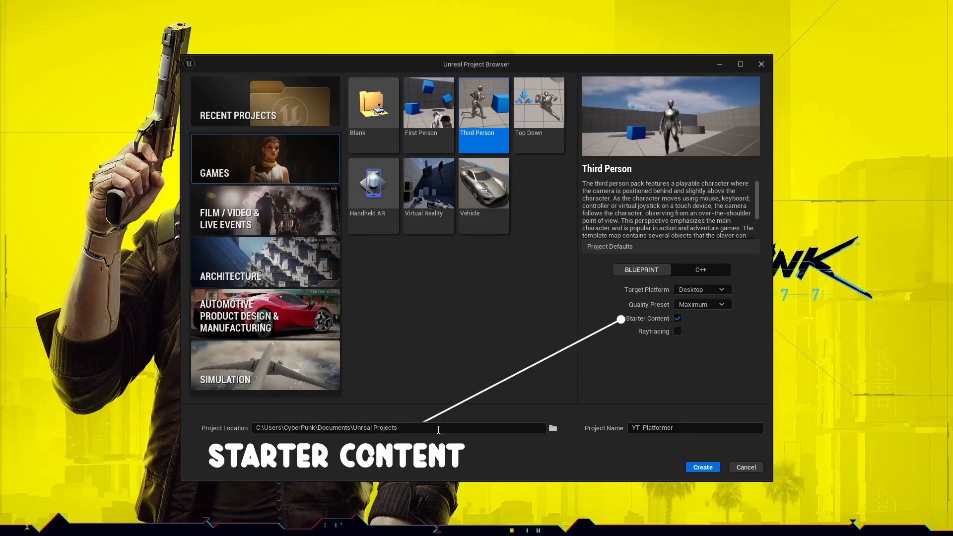
# Create a Third Person Blueprint project named YT_Platformer with Desktop target, Maximum quality and starter content
pyautogui.click(702, 466)
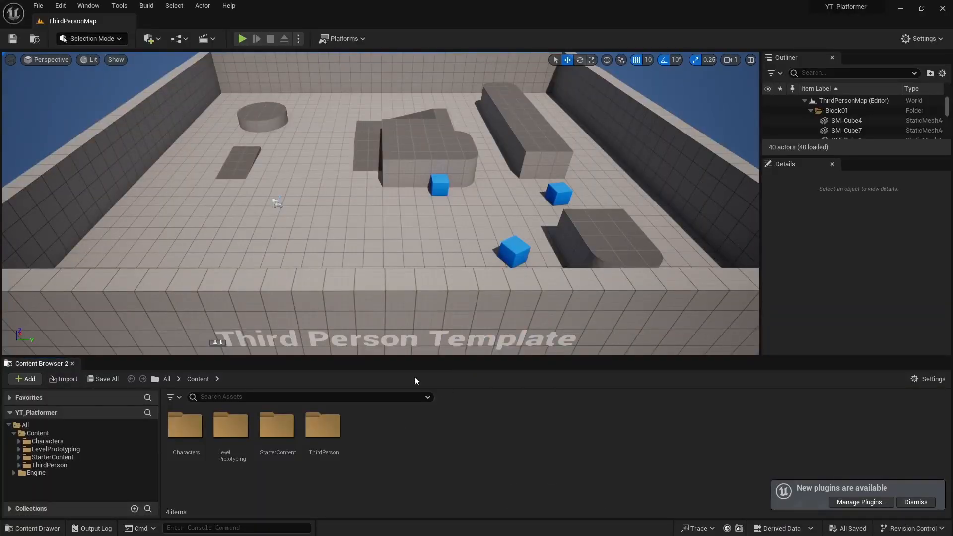
# Create two folders named _Blender and _Materials in the project's Content folder
pyautogui.rightClick(403, 454)
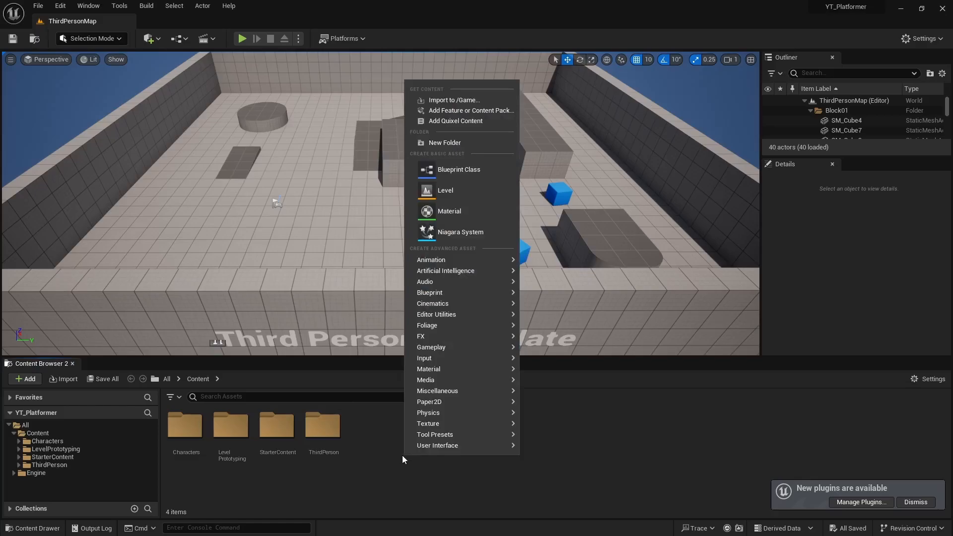
pyautogui.click(445, 143)
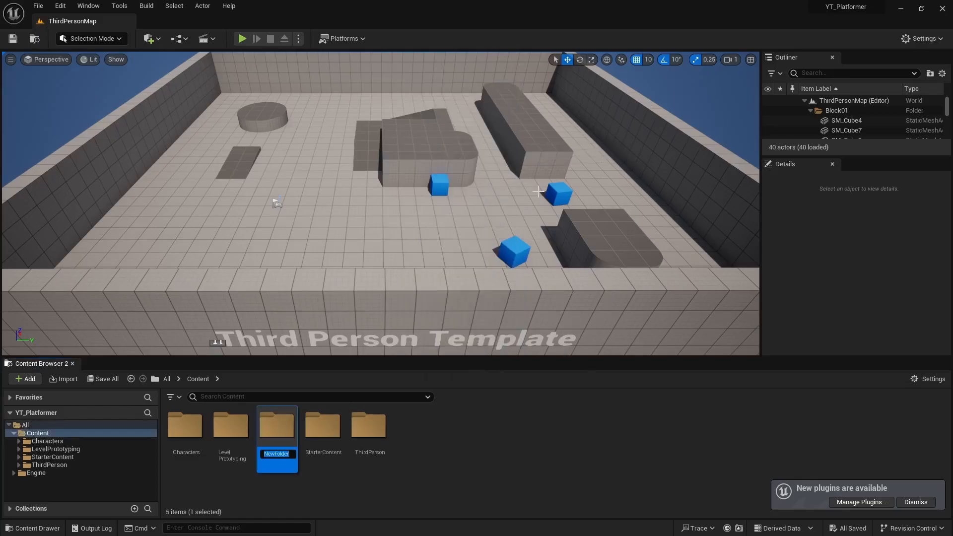
pyautogui.write('_Blender')
pyautogui.press('Return')
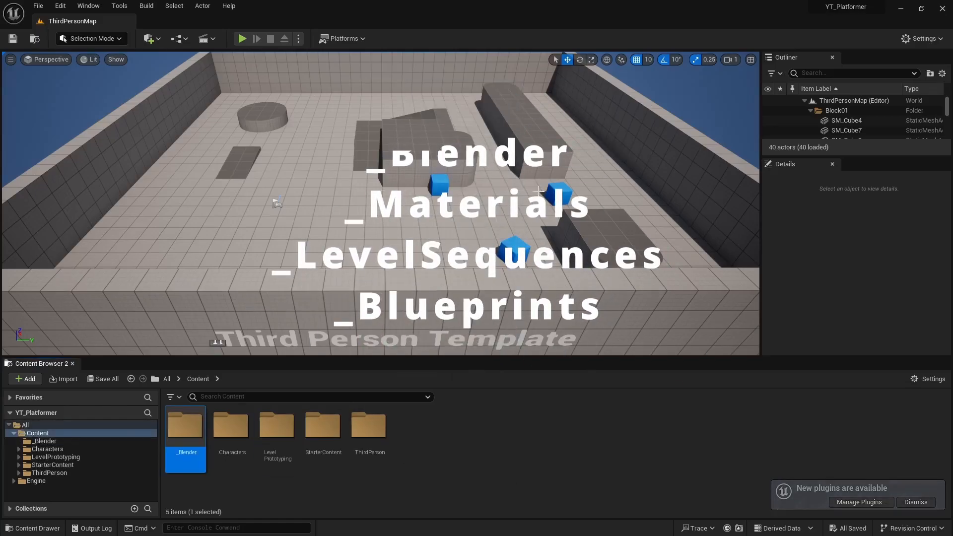
pyautogui.rightClick(438, 436)
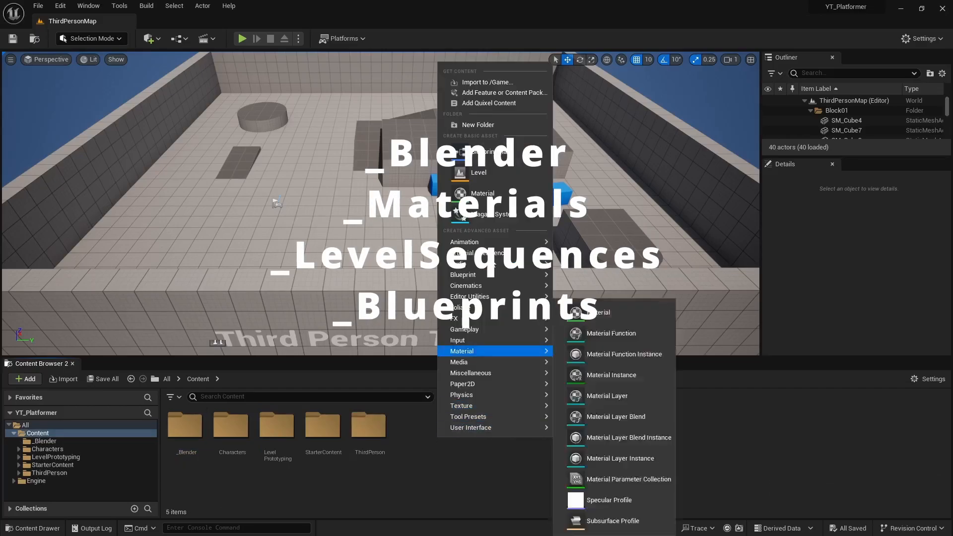
pyautogui.click(491, 125)
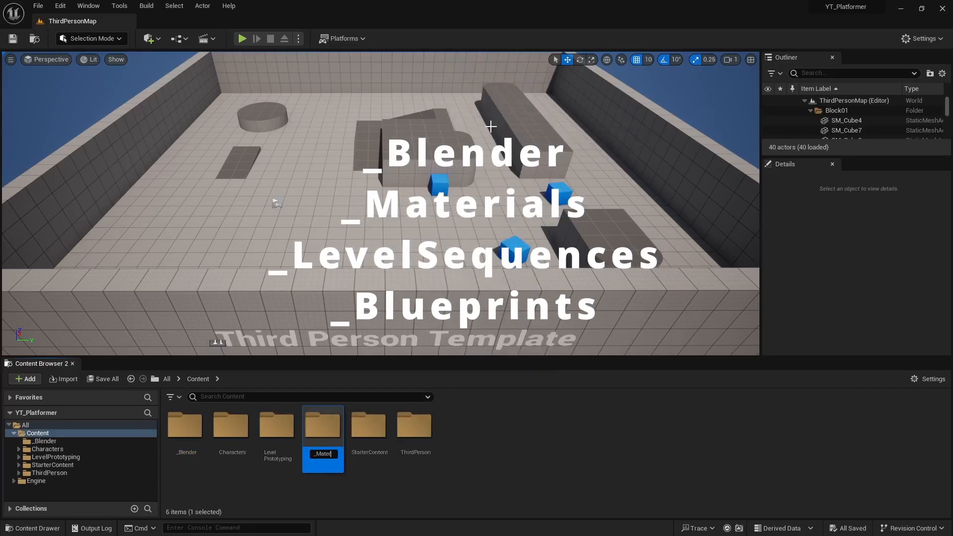
pyautogui.press('Return')
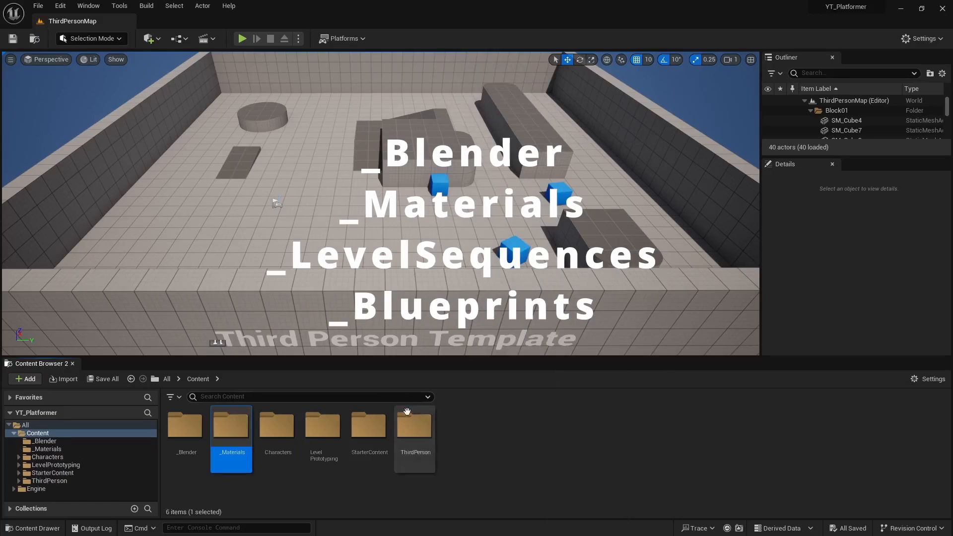
# Add two more folders named _LevelSequences and _Blueprints to the Content folder
pyautogui.rightClick(480, 443)
pyautogui.click(525, 129)
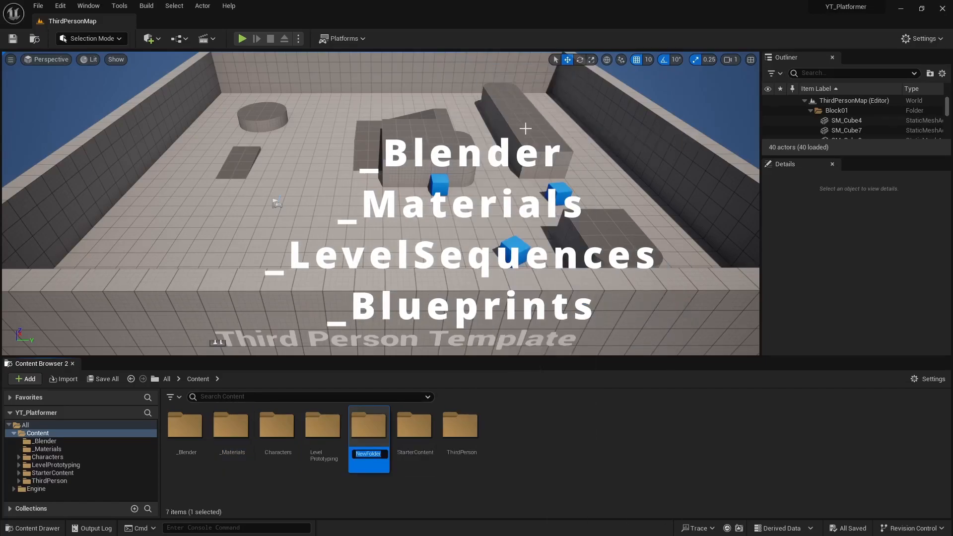
pyautogui.write('_LevelSequences')
pyautogui.press('Return')
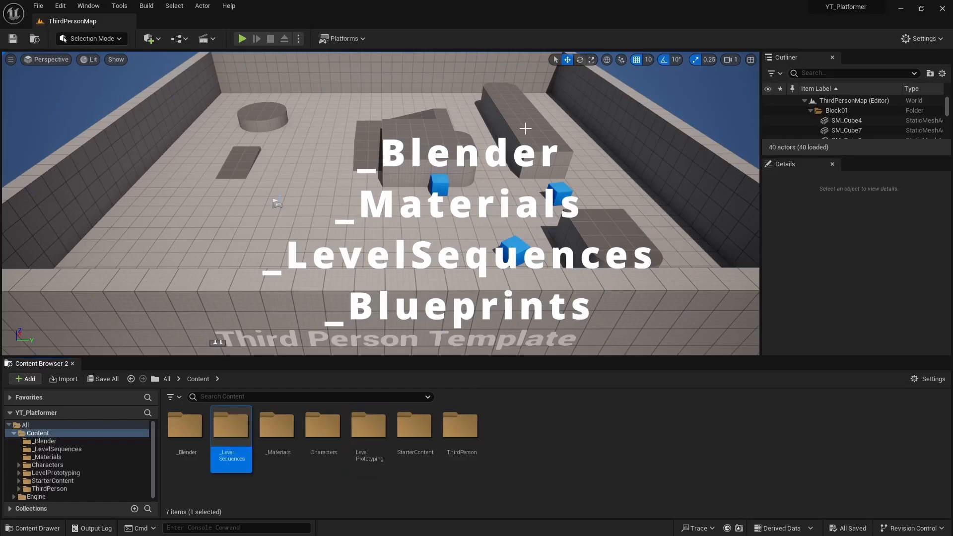
pyautogui.rightClick(530, 451)
pyautogui.click(596, 135)
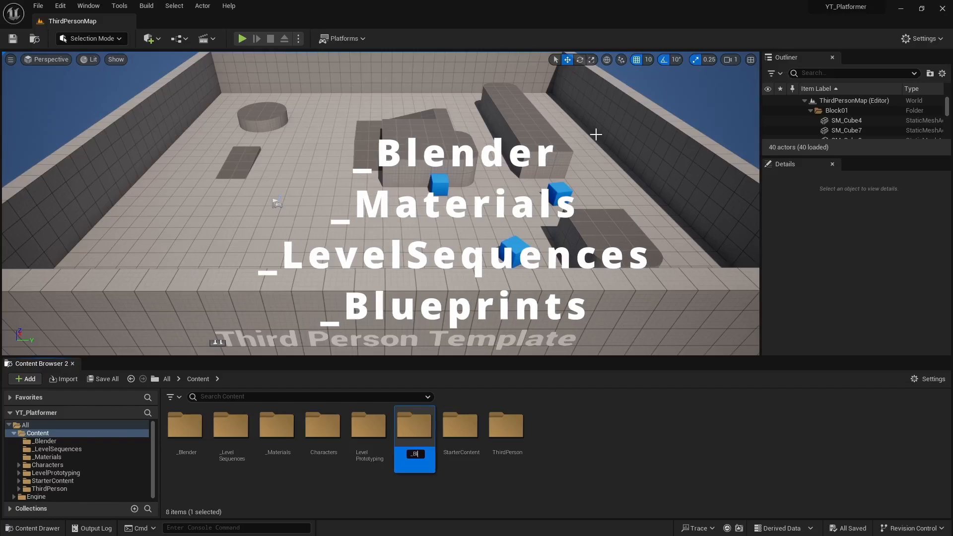
pyautogui.write('_Blueprints')
pyautogui.press('Return')
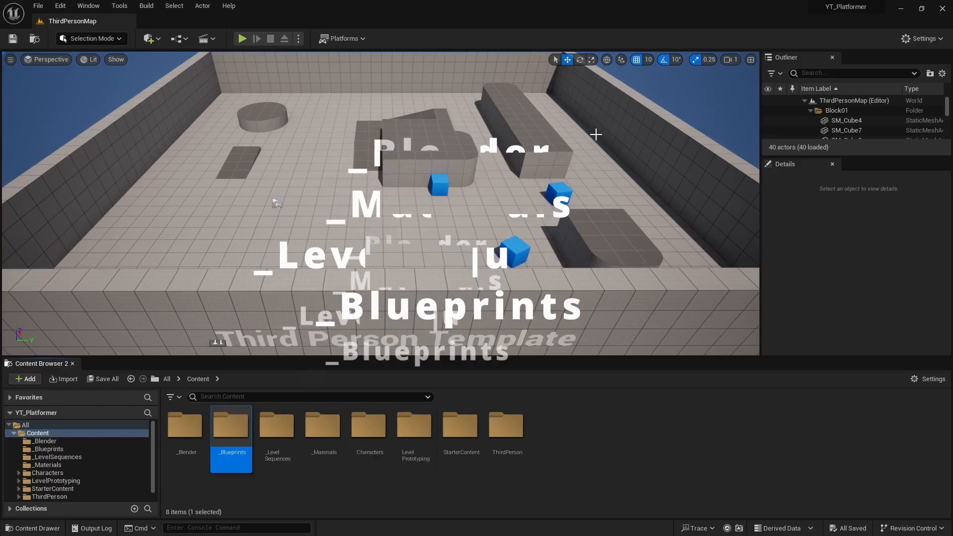
# Start importing the HoverPad model from File Explorer's HoverPad folder into the _Blender folder
pyautogui.doubleClick(184, 425)
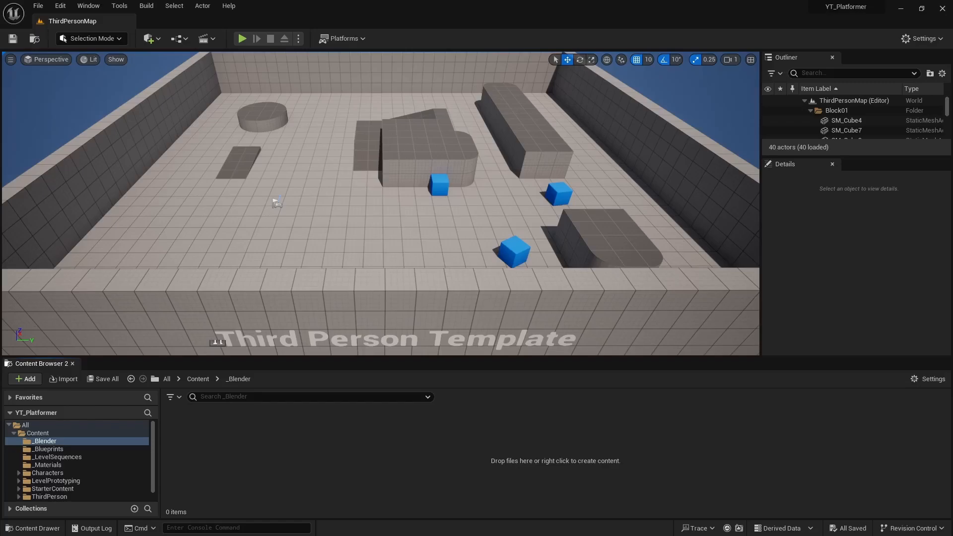
pyautogui.hotkey('alt', 'Tab')
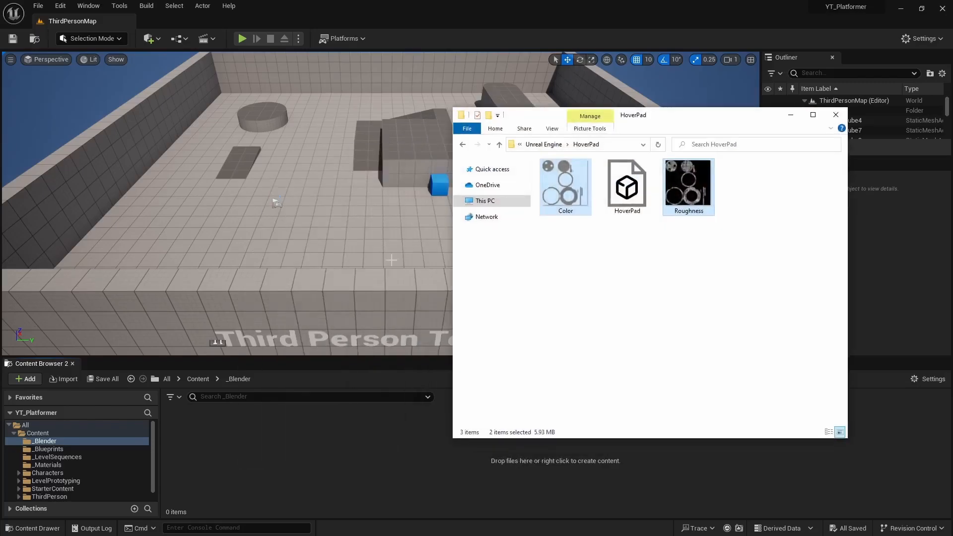
pyautogui.click(631, 199)
pyautogui.moveTo(406, 359); pyautogui.dragTo(294, 454)
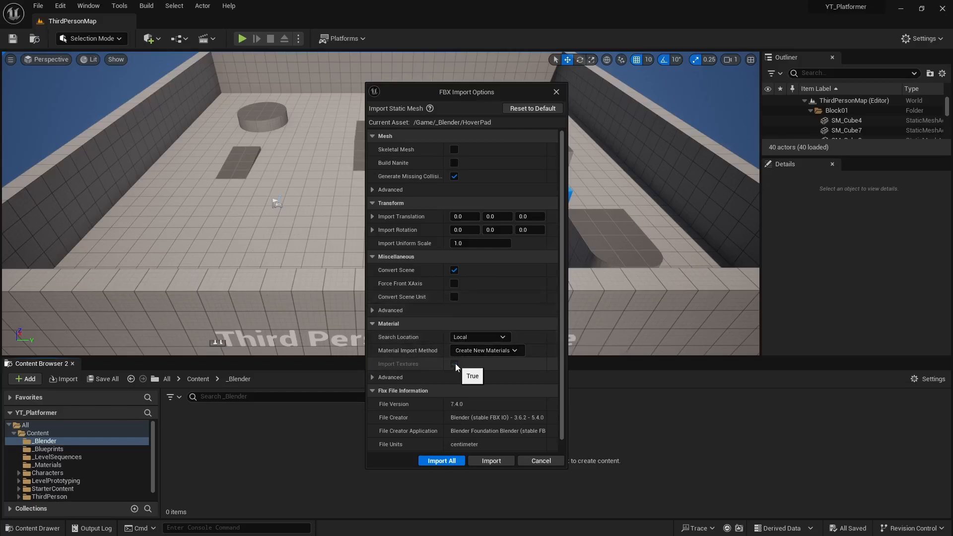
# Import the HoverPad mesh with the material method Do Not Create Material and texture import turned off
pyautogui.scroll(-1, 461, 364)
pyautogui.click(488, 339)
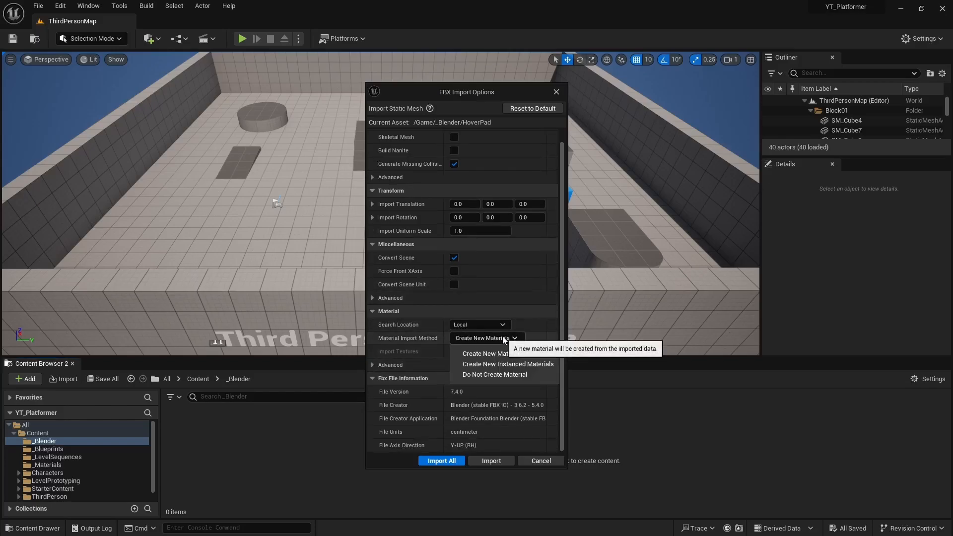
pyautogui.click(494, 375)
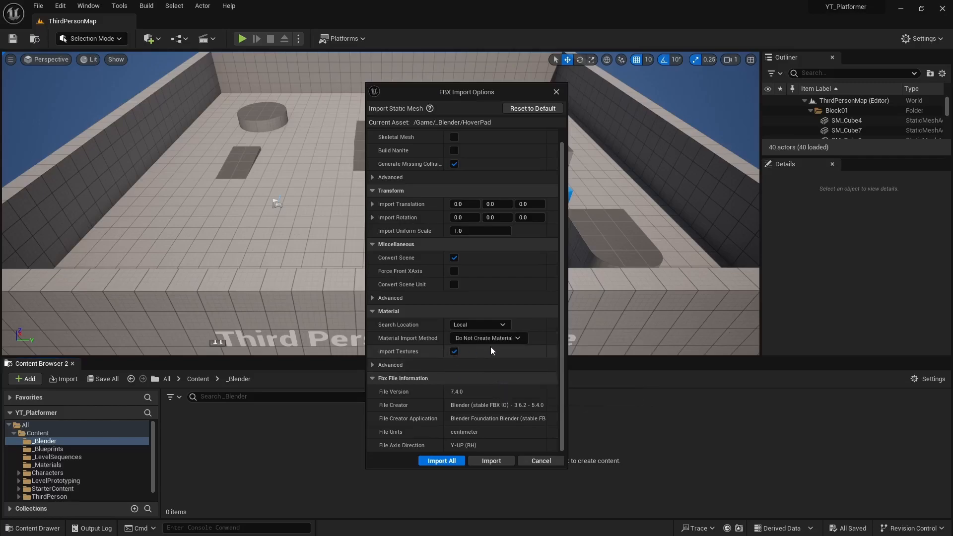
pyautogui.click(453, 352)
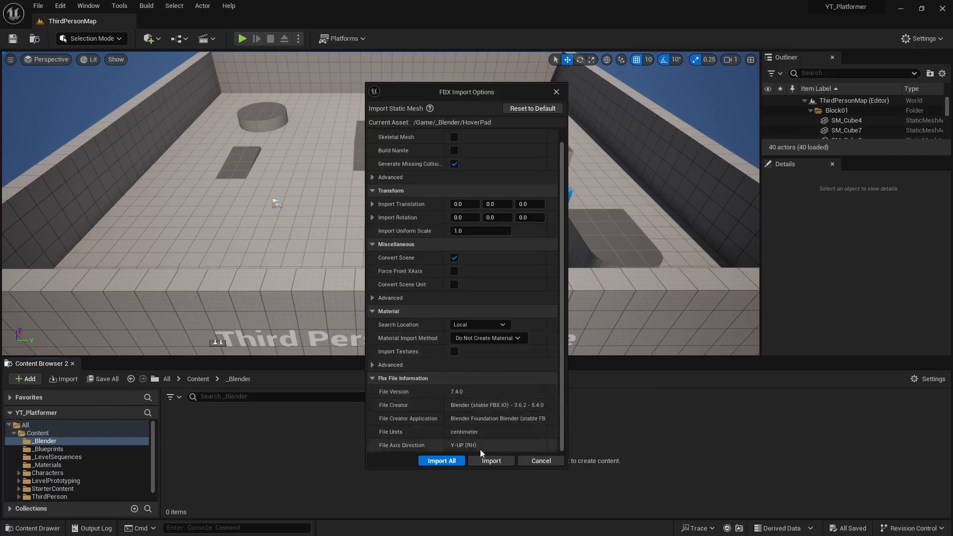
pyautogui.click(441, 460)
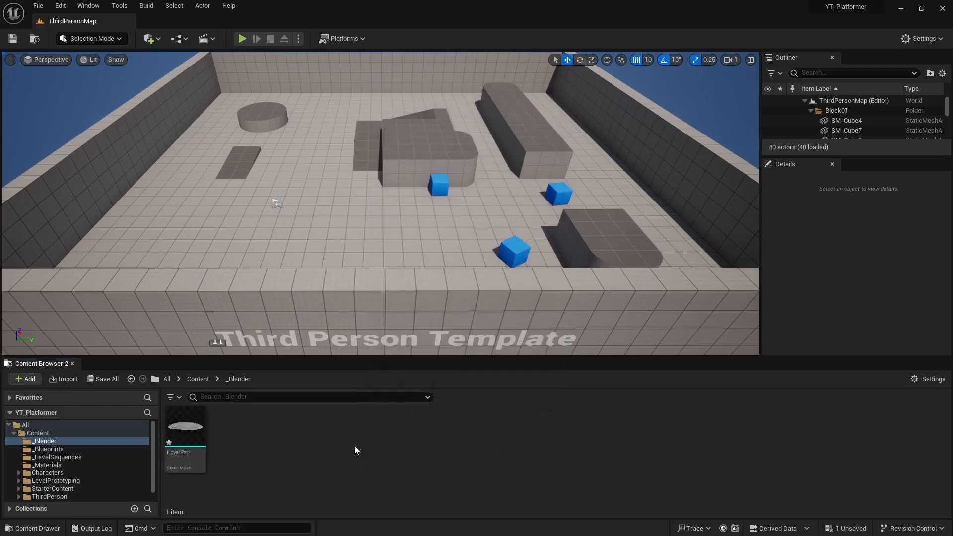
# Inspect the imported HoverPad static mesh in its own editor, then return to ThirdPersonMap
pyautogui.click(187, 428)
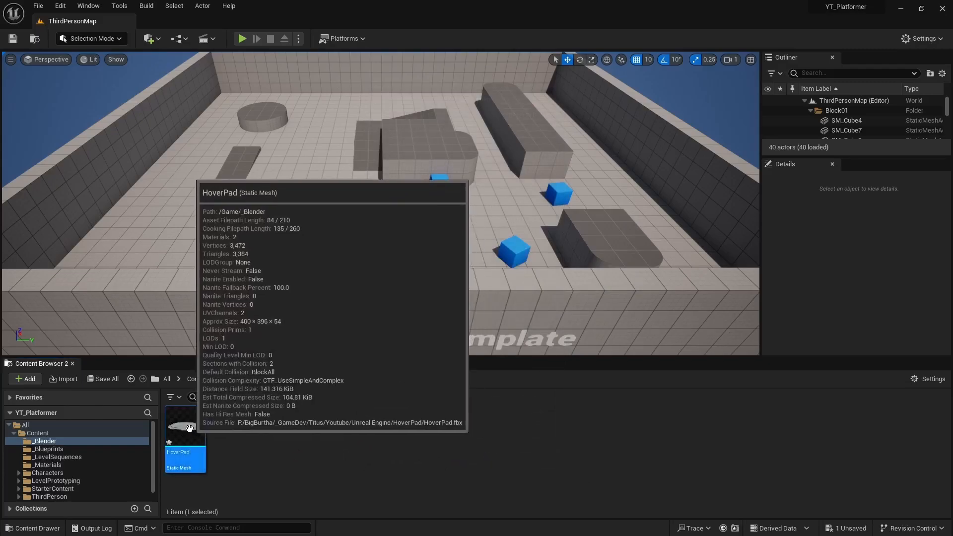
pyautogui.doubleClick(199, 435)
pyautogui.moveTo(351, 312); pyautogui.dragTo(241, 14)
pyautogui.scroll(-4, 364, 243)
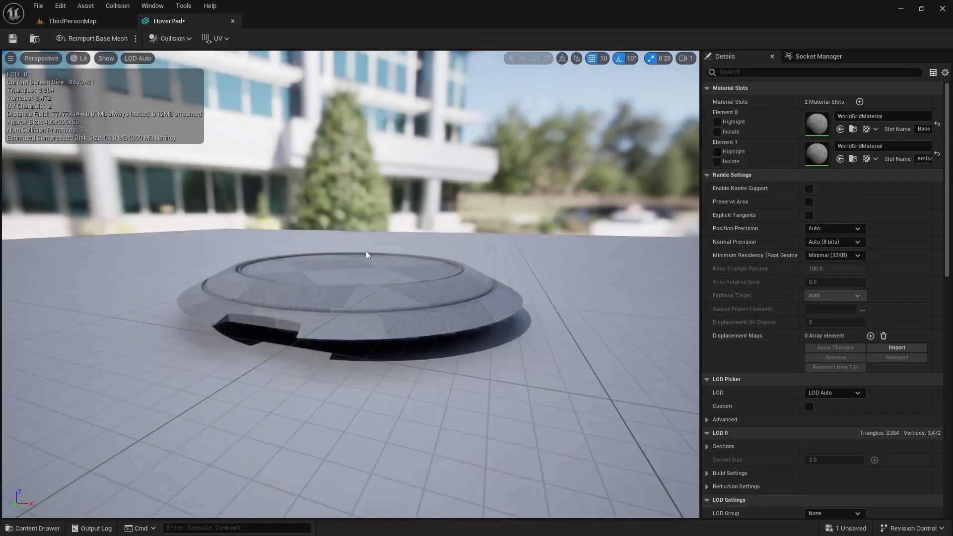
pyautogui.click(82, 21)
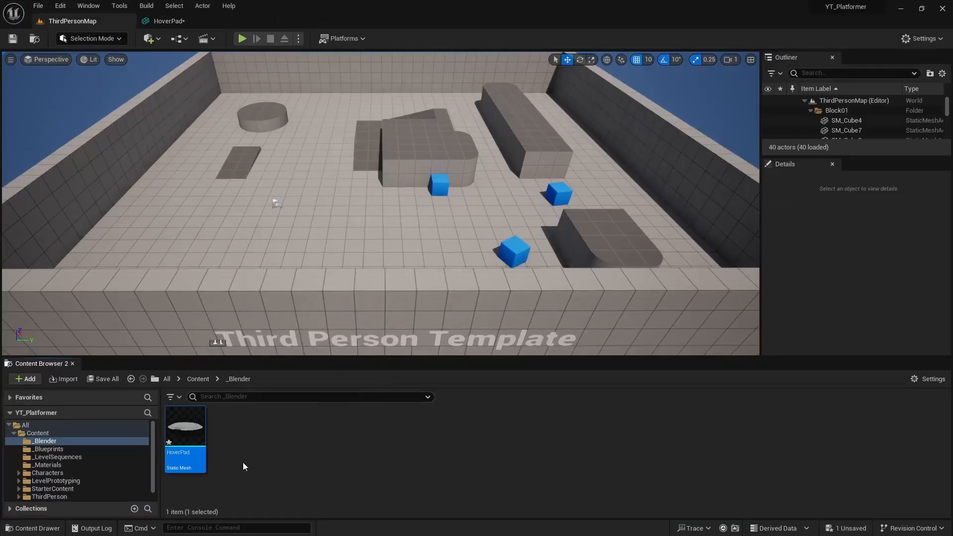
# Import the Color and Roughness textures from File Explorer's HoverPad folder into the _Blender folder
pyautogui.hotkey('alt', 'Tab')
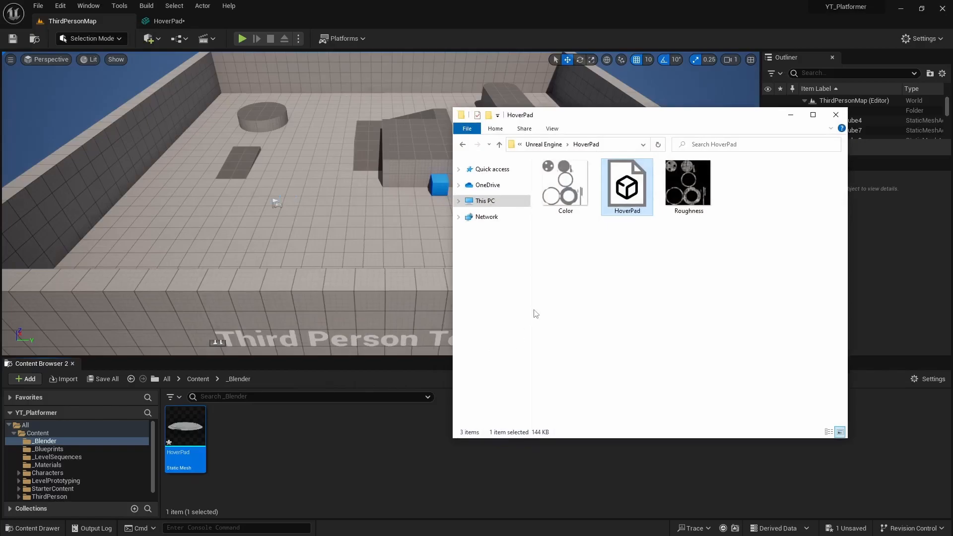
pyautogui.click(558, 182)
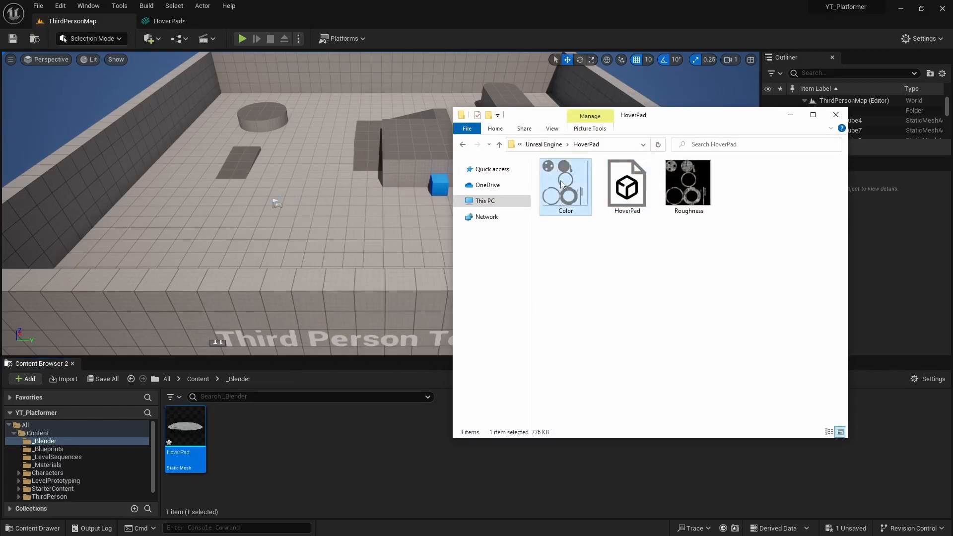
pyautogui.keyDown('ctrl'); pyautogui.click(691, 198); pyautogui.keyUp('ctrl')
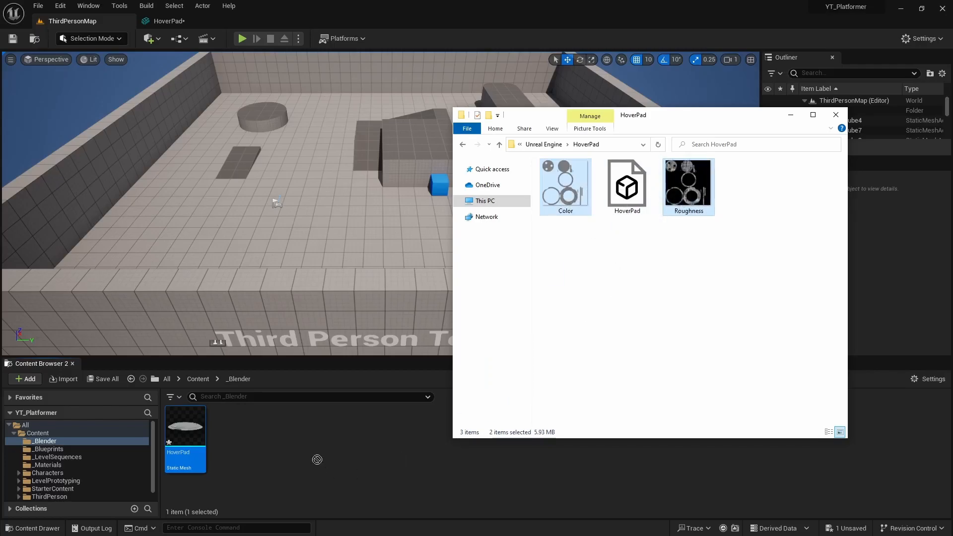
pyautogui.click(790, 116)
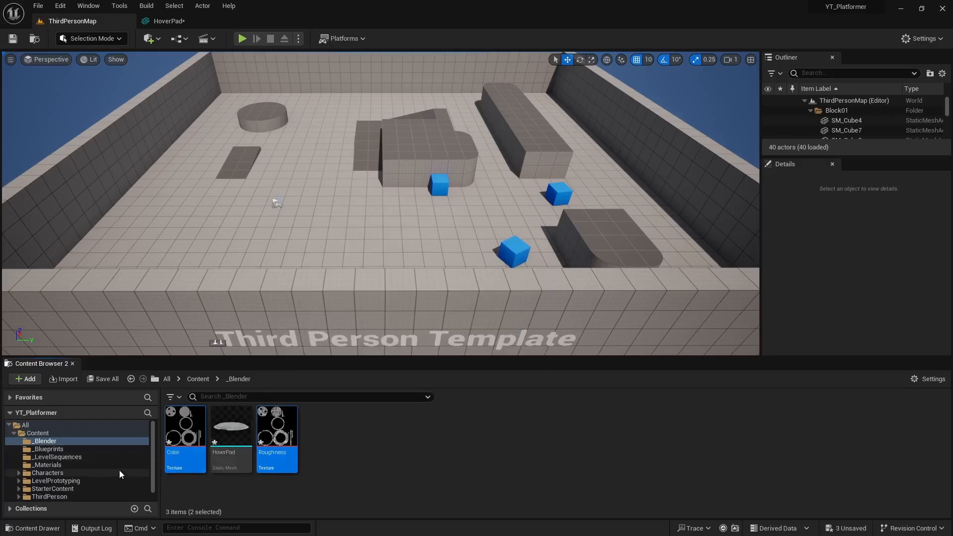
# Create a new material named M_Hoverpad in the _Materials folder
pyautogui.click(60, 465)
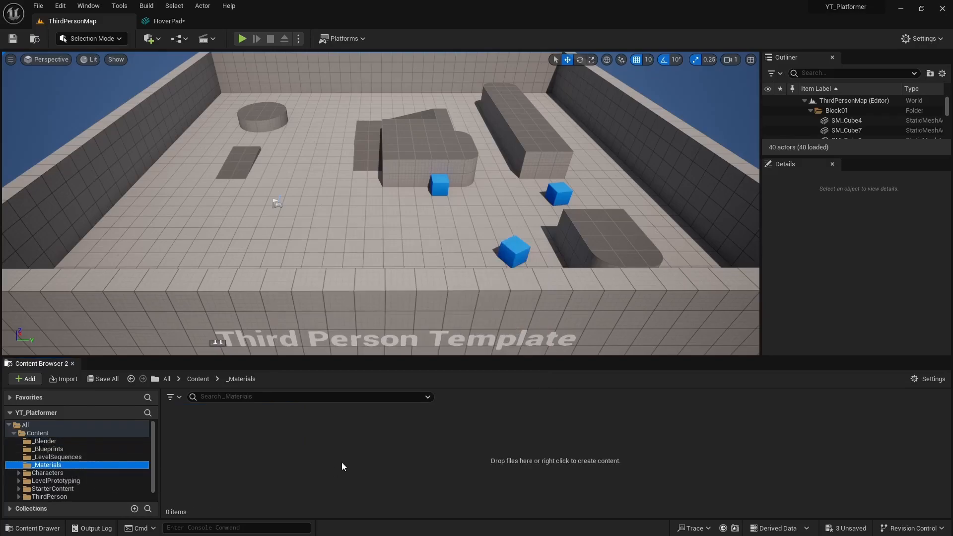
pyautogui.rightClick(248, 437)
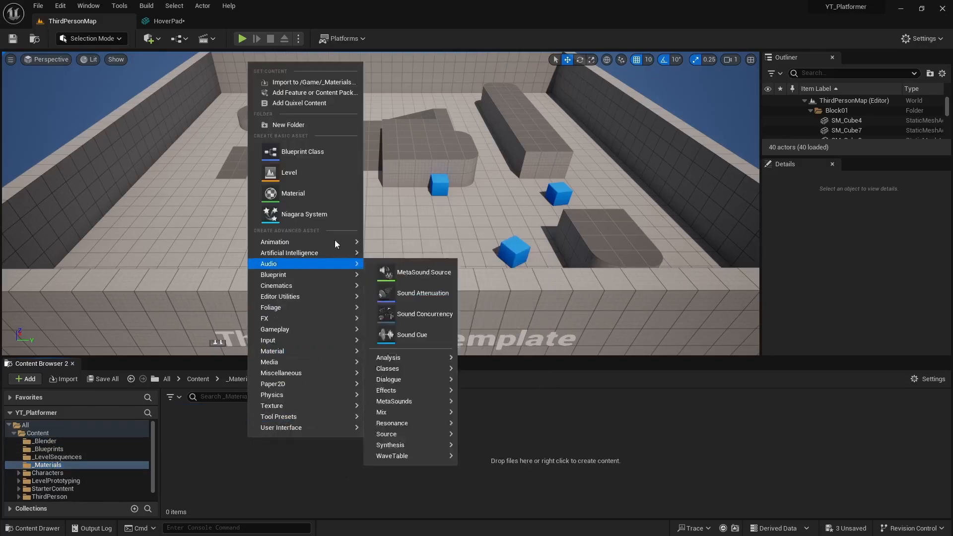
pyautogui.click(285, 130)
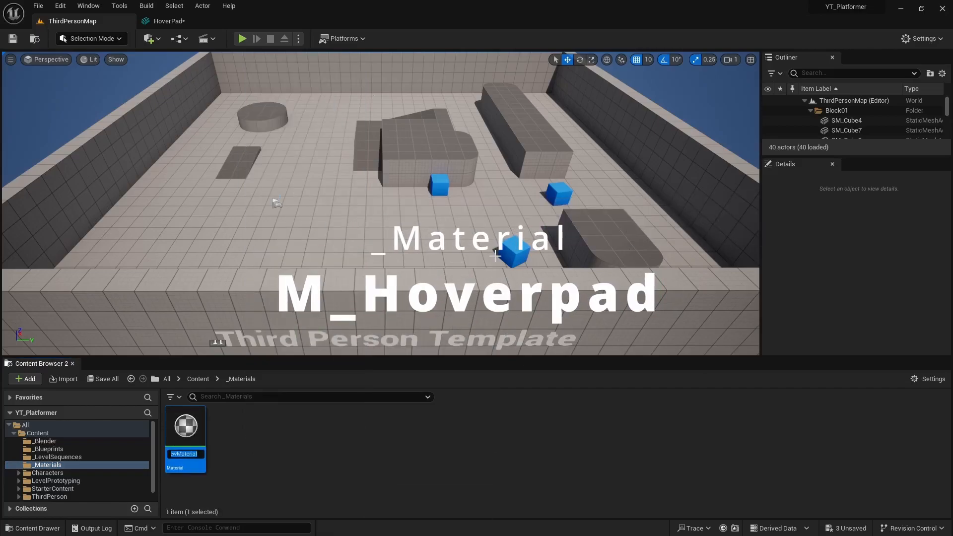
pyautogui.write('M_Hov')
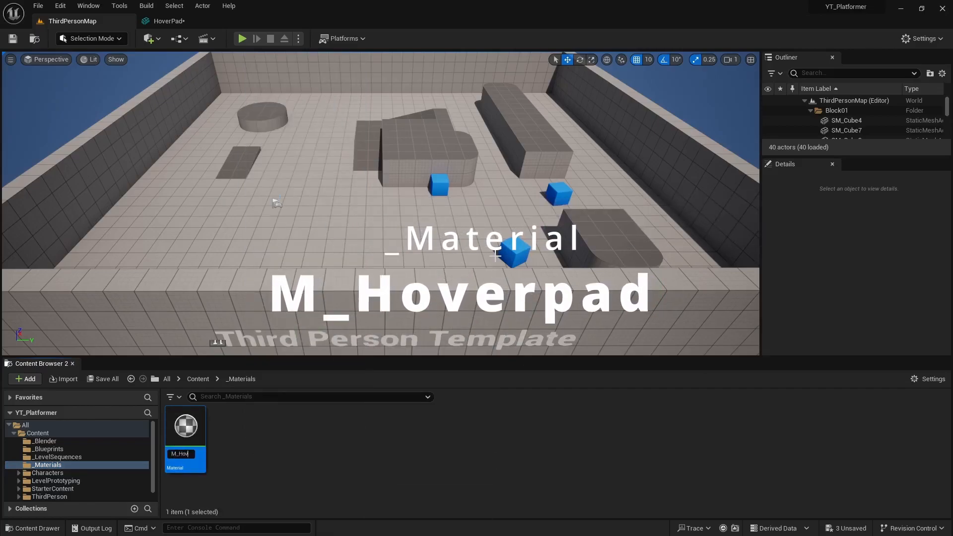
pyautogui.write('erpad')
pyautogui.press('Return')
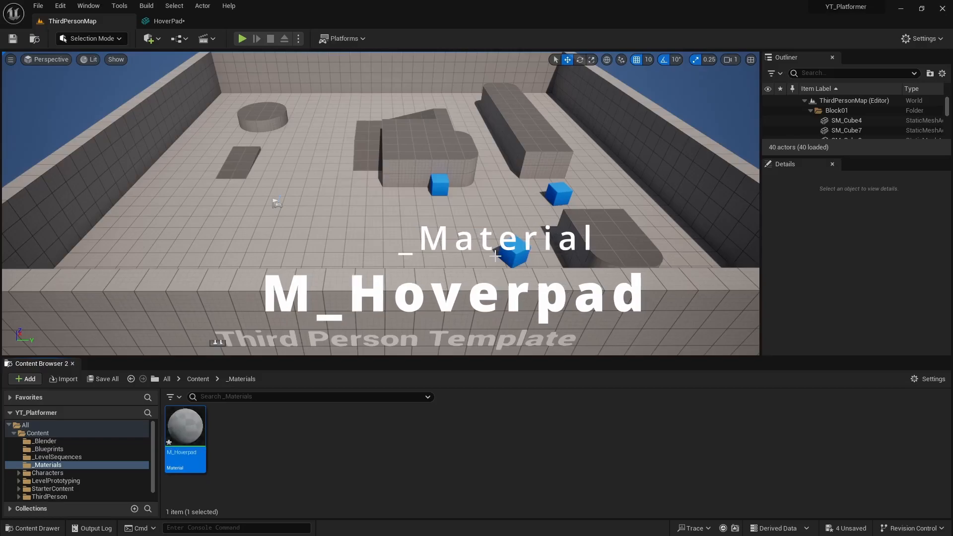
# Open the M_Hoverpad material and add the Color and Roughness textures from the _Blender folder to its graph
pyautogui.doubleClick(187, 433)
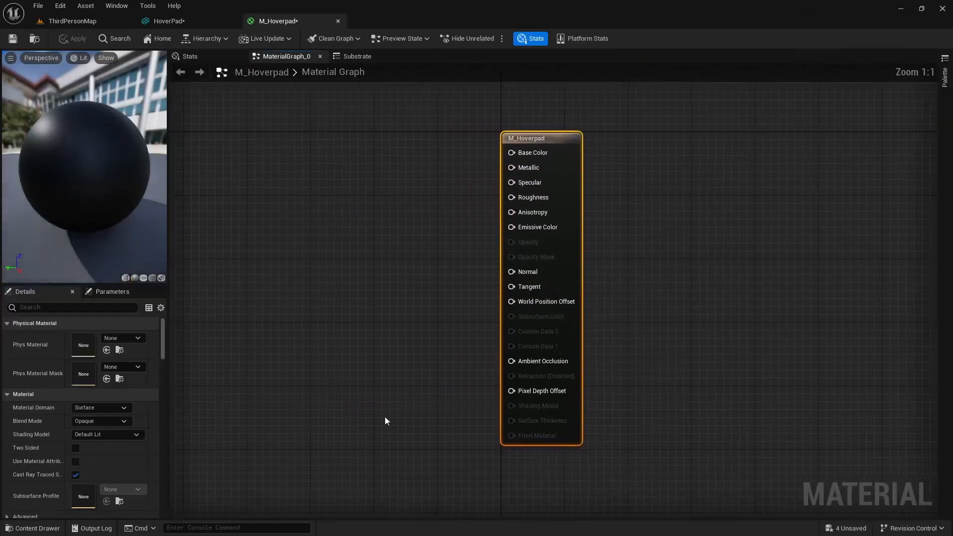
pyautogui.moveTo(412, 381); pyautogui.dragTo(451, 367, button='right')
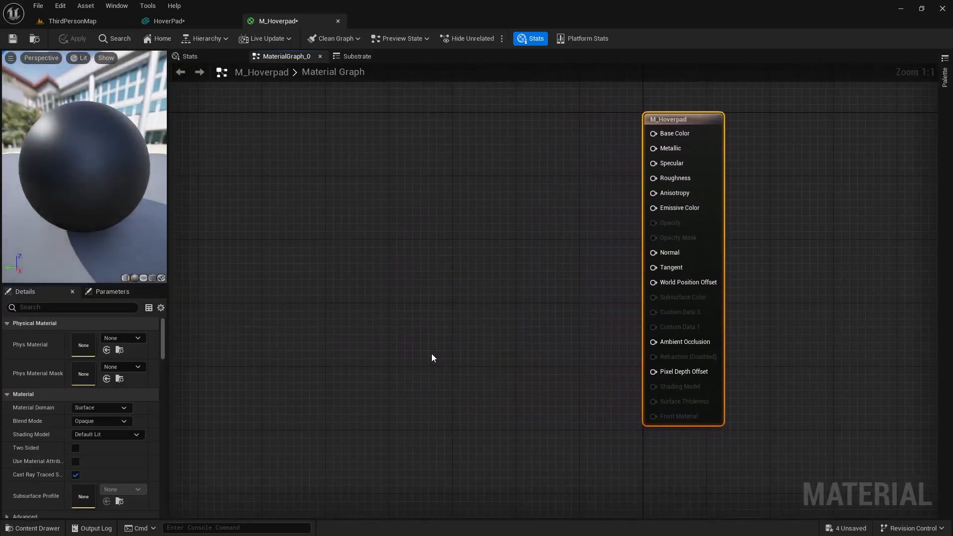
pyautogui.hotkey('ctrl', 'space')
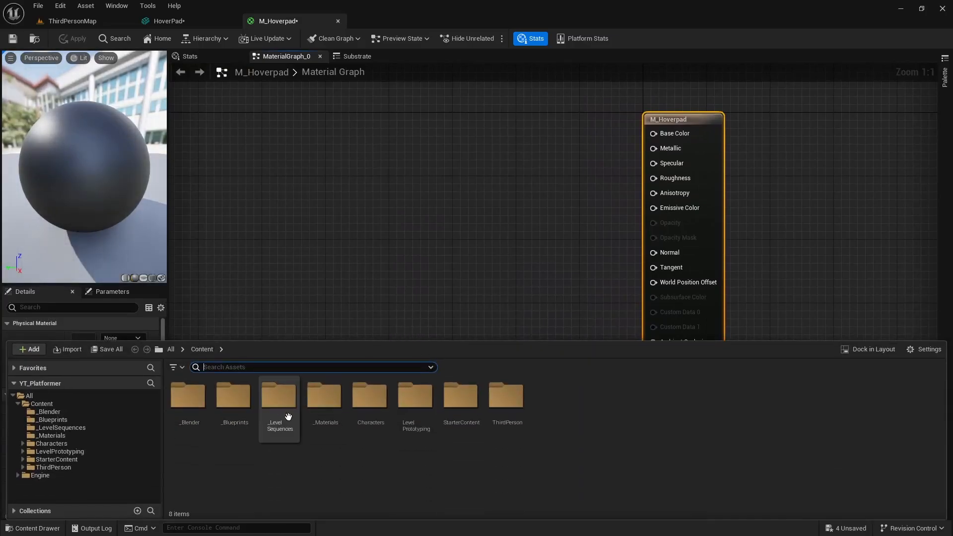
pyautogui.click(188, 397)
pyautogui.doubleClick(190, 398)
pyautogui.click(281, 412)
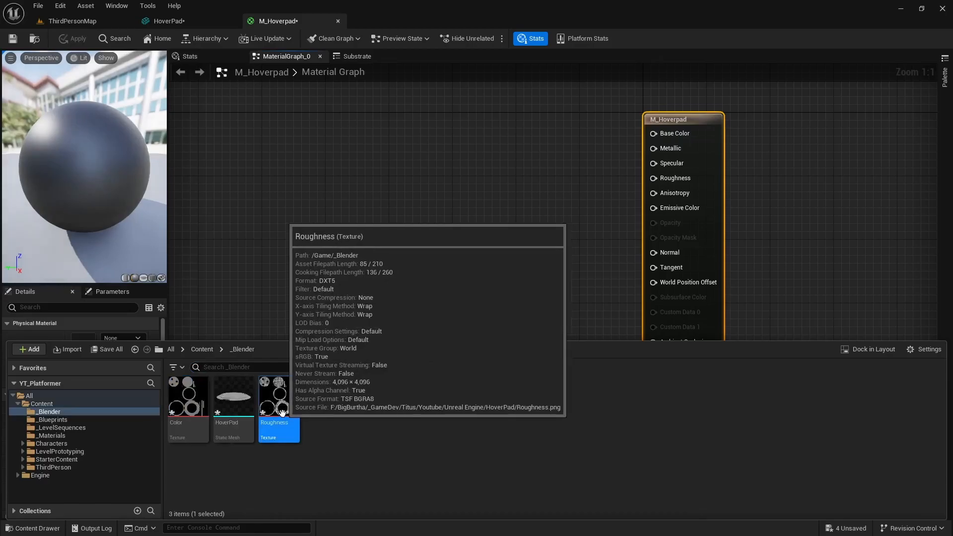
pyautogui.keyDown('ctrl'); pyautogui.click(189, 397); pyautogui.keyUp('ctrl')
pyautogui.moveTo(282, 412); pyautogui.dragTo(363, 291)
# Space out the texture samples, connect the Color RGB to Base Color and the Roughness RGB to Roughness, and save M_Hoverpad
pyautogui.click(428, 222)
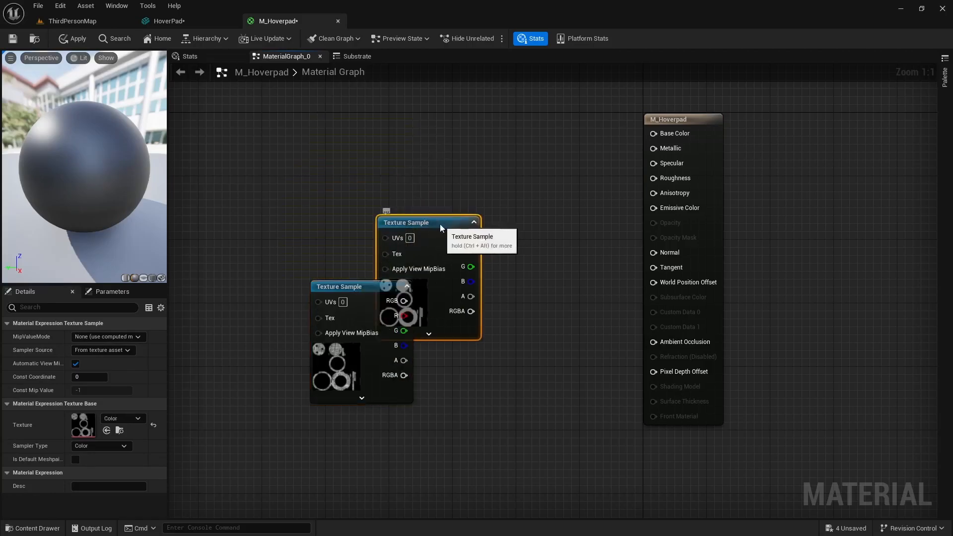
pyautogui.moveTo(439, 224); pyautogui.dragTo(374, 113)
pyautogui.moveTo(367, 287); pyautogui.dragTo(374, 286)
pyautogui.click(378, 171)
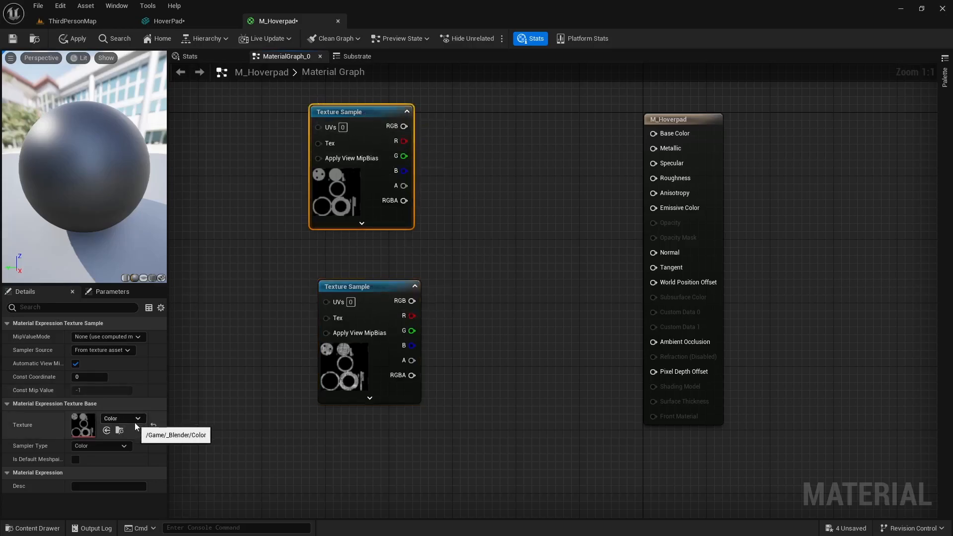
pyautogui.moveTo(405, 127); pyautogui.dragTo(653, 133)
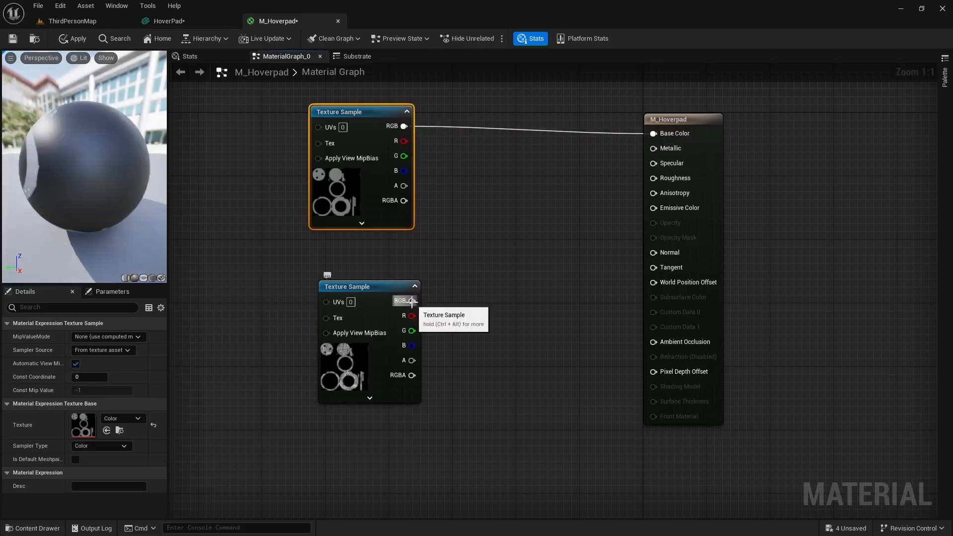
pyautogui.click(372, 286)
pyautogui.moveTo(412, 300); pyautogui.dragTo(653, 178)
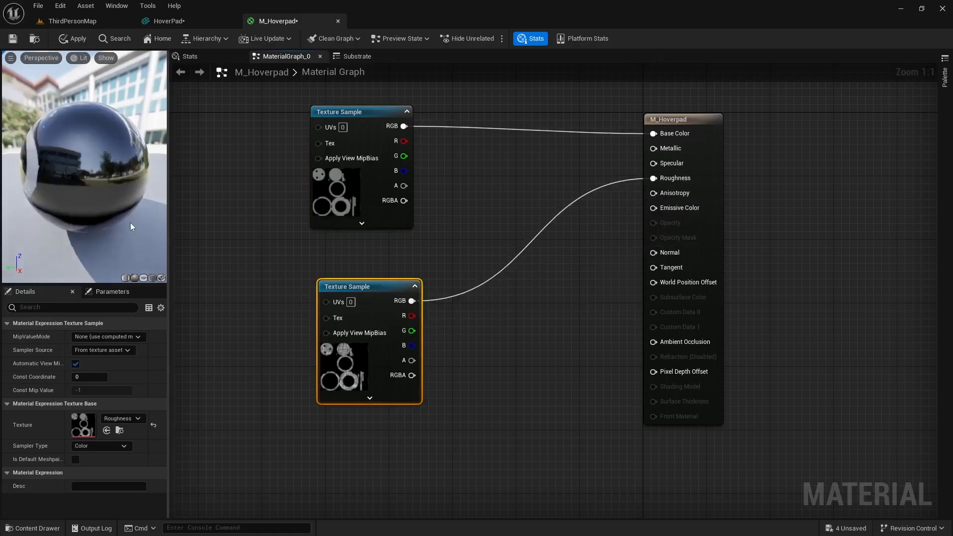
pyautogui.click(13, 39)
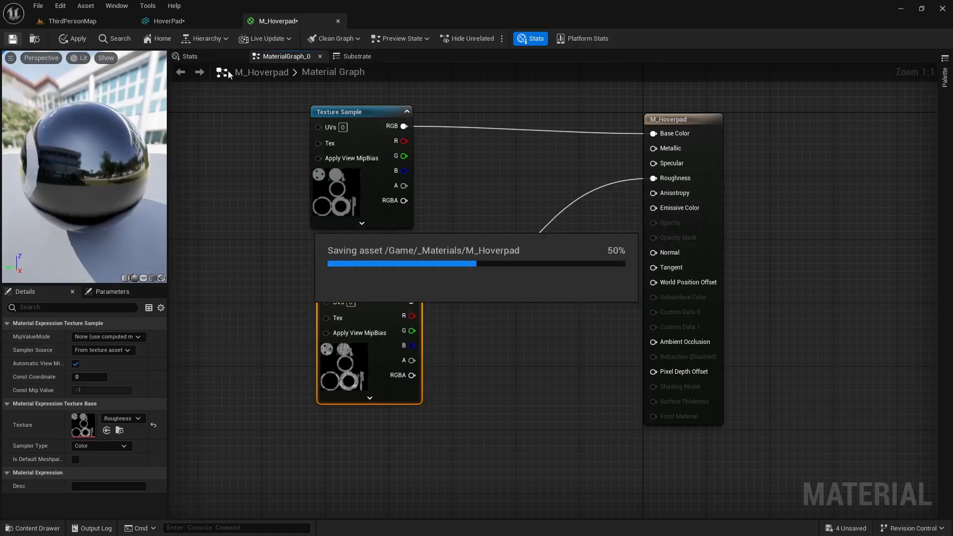
# Return to ThirdPersonMap and create a new material named M_EBase in the _Materials folder
pyautogui.click(79, 22)
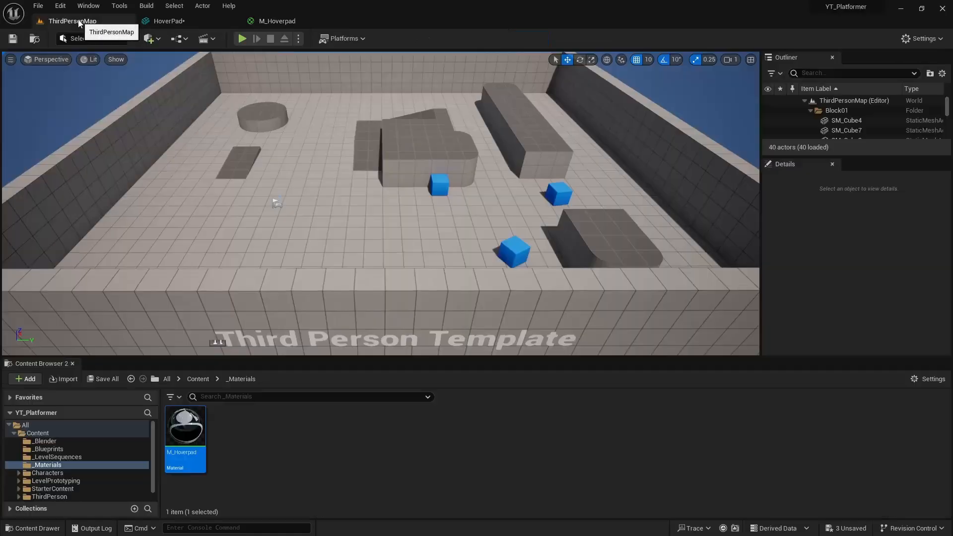
pyautogui.rightClick(250, 449)
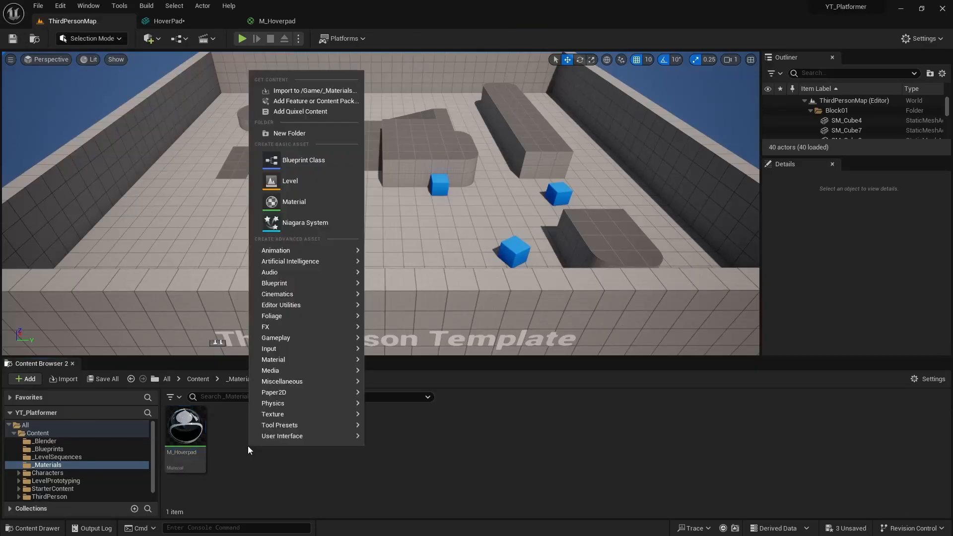
pyautogui.click(294, 203)
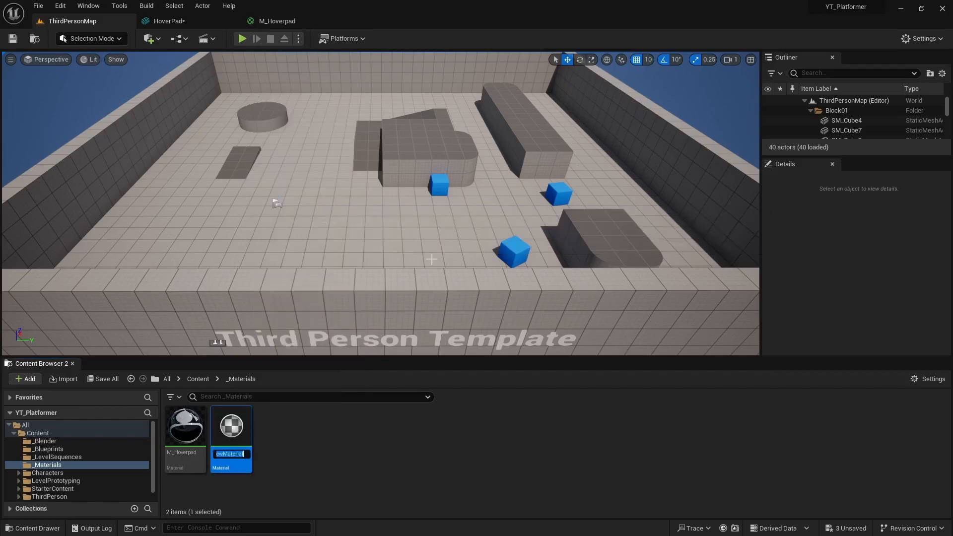
pyautogui.write('M')
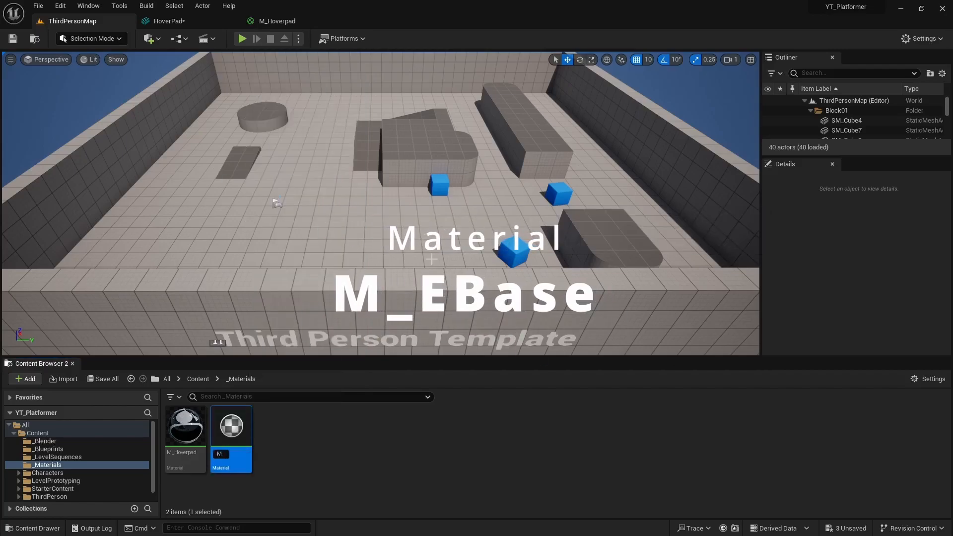
pyautogui.write('_EBase')
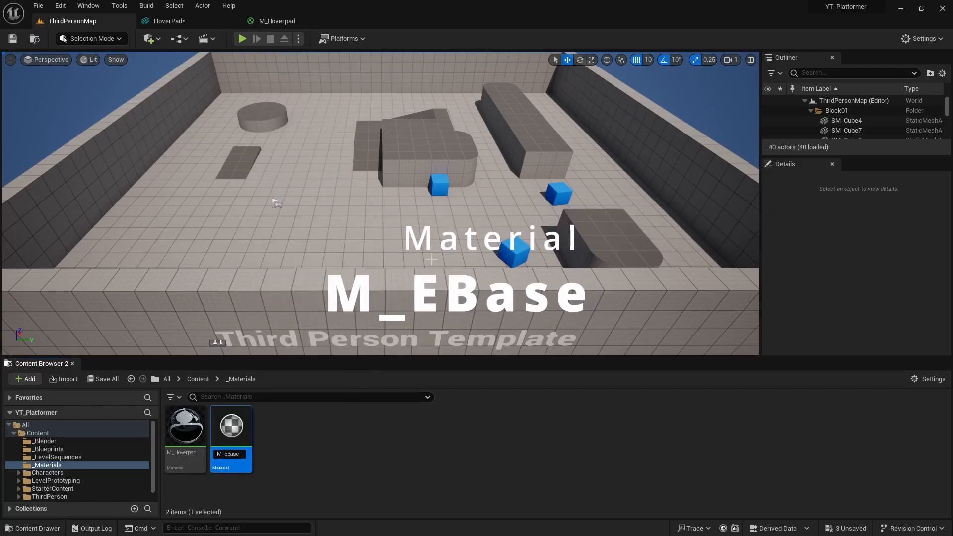
pyautogui.press('Return')
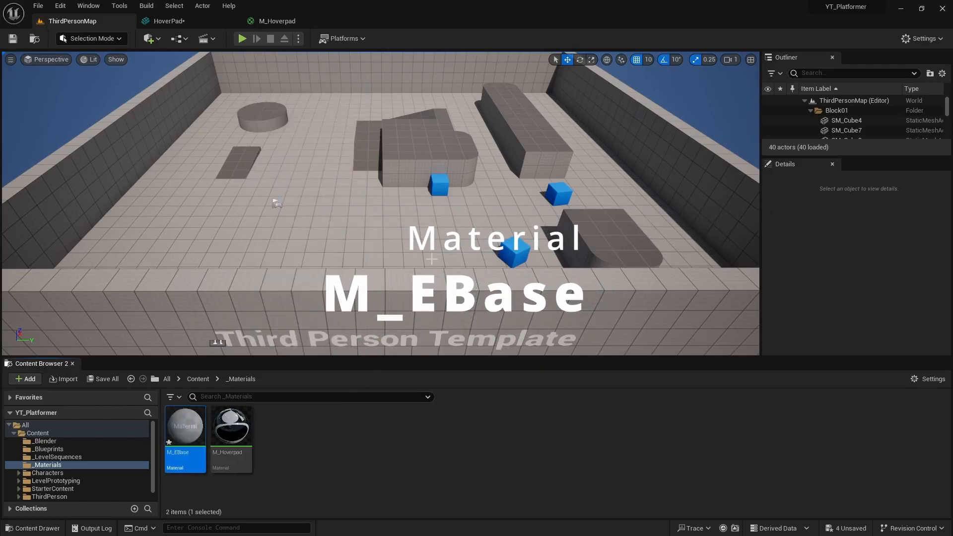
# Open the M_EBase material and set its Blend Mode to Translucent
pyautogui.doubleClick(196, 432)
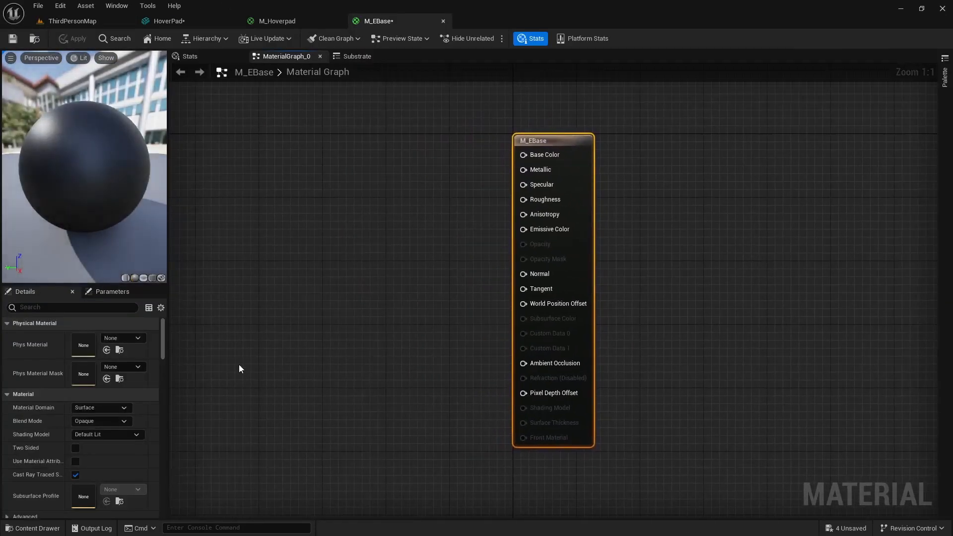
pyautogui.click(105, 421)
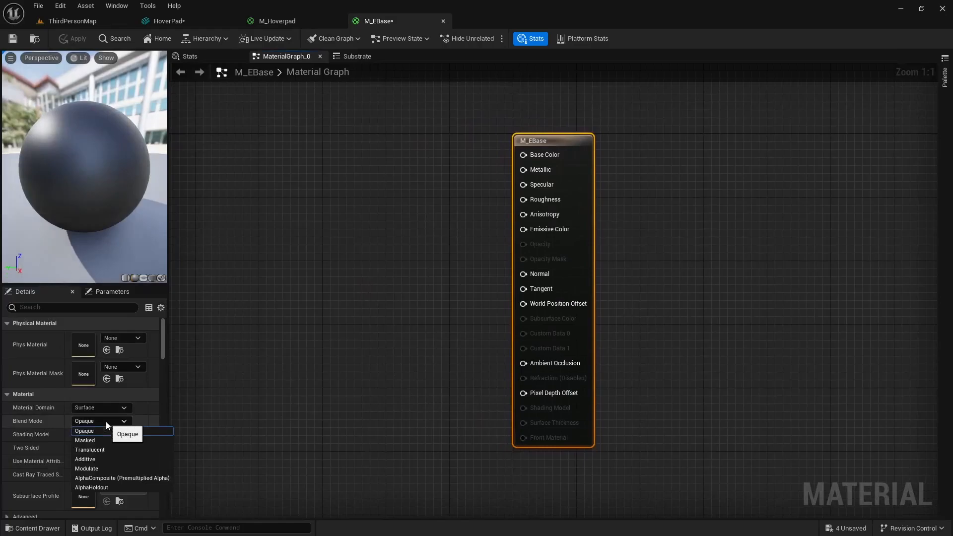
pyautogui.click(97, 452)
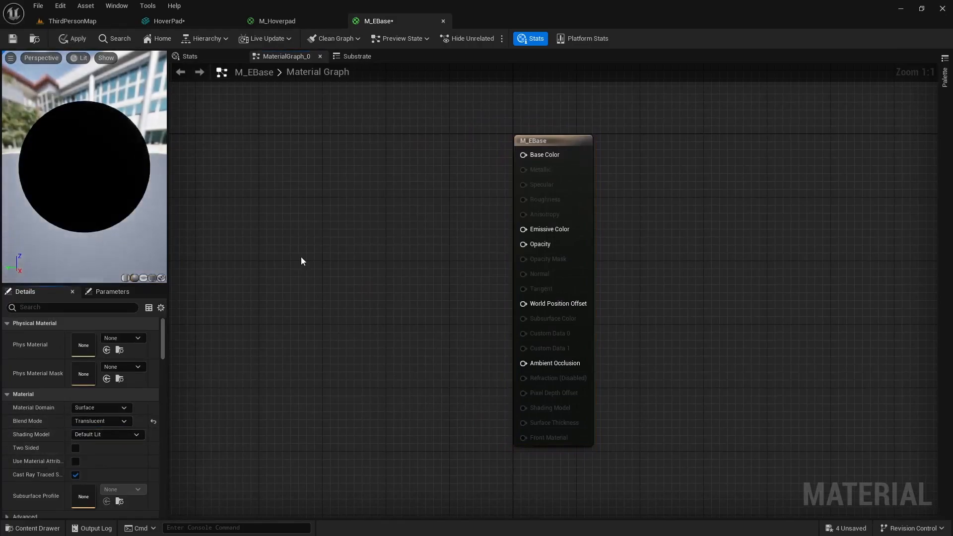
# Add a Constant3Vector and a Constant, feed them into a Multiply node's A and B, and connect its output to Emissive Color
pyautogui.moveTo(316, 268); pyautogui.dragTo(384, 267, button='right')
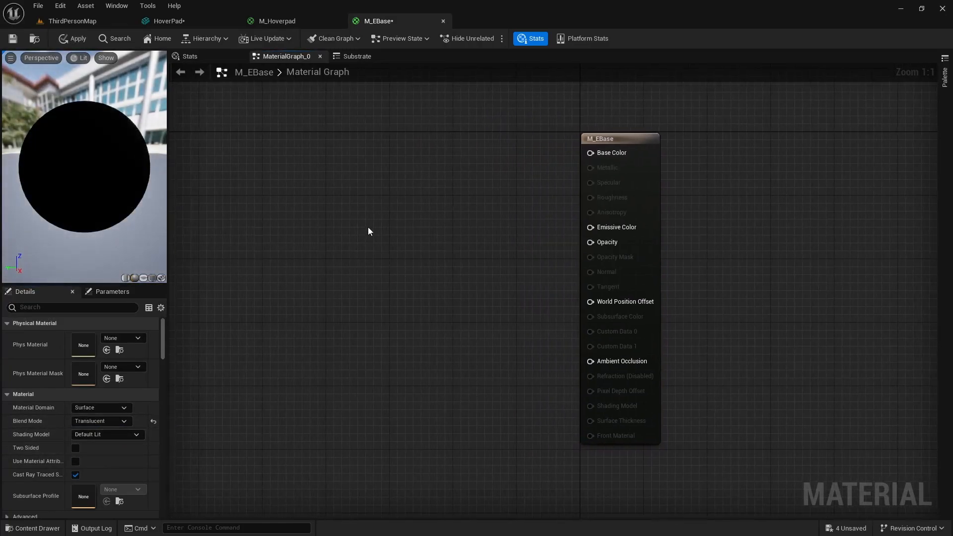
pyautogui.click(333, 181)
pyautogui.moveTo(381, 191); pyautogui.dragTo(347, 130)
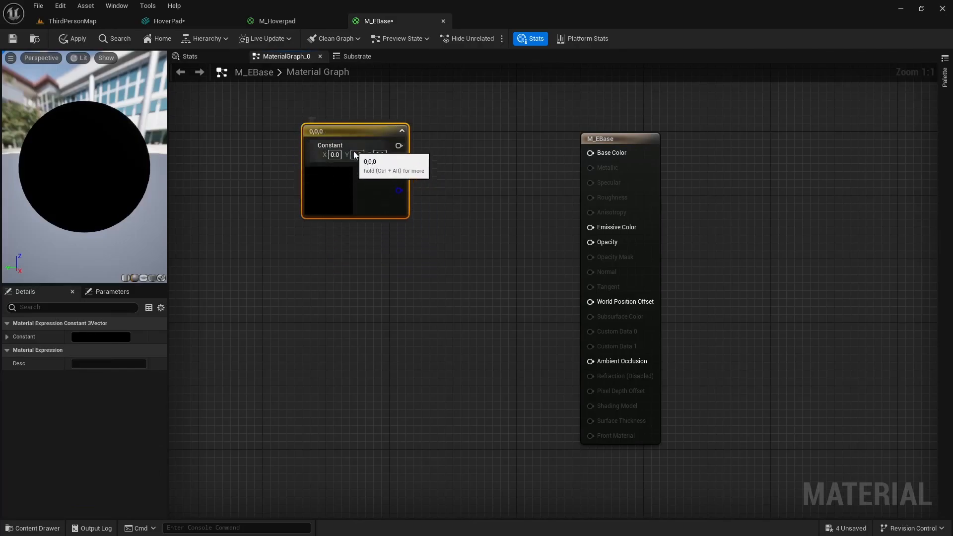
pyautogui.click(445, 261)
pyautogui.moveTo(467, 277); pyautogui.dragTo(454, 261)
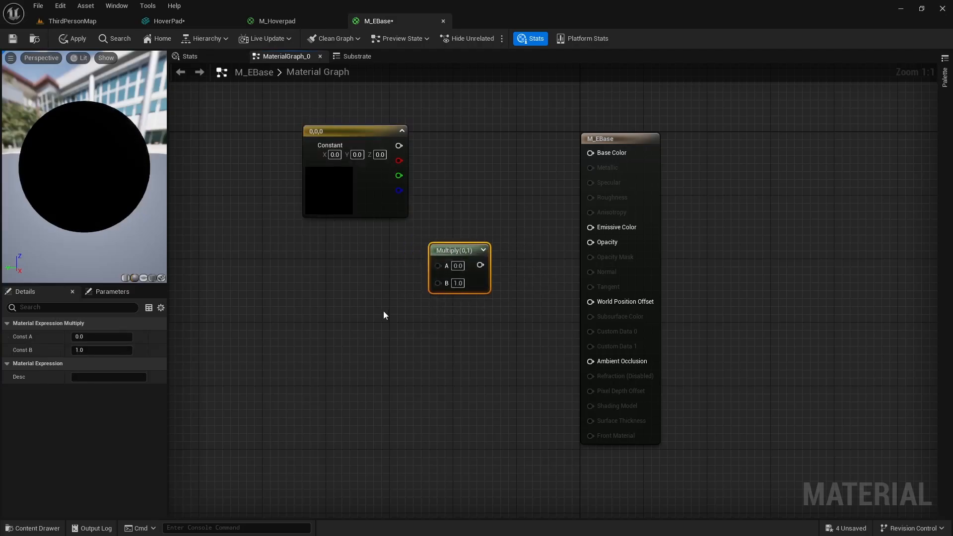
pyautogui.click(307, 323)
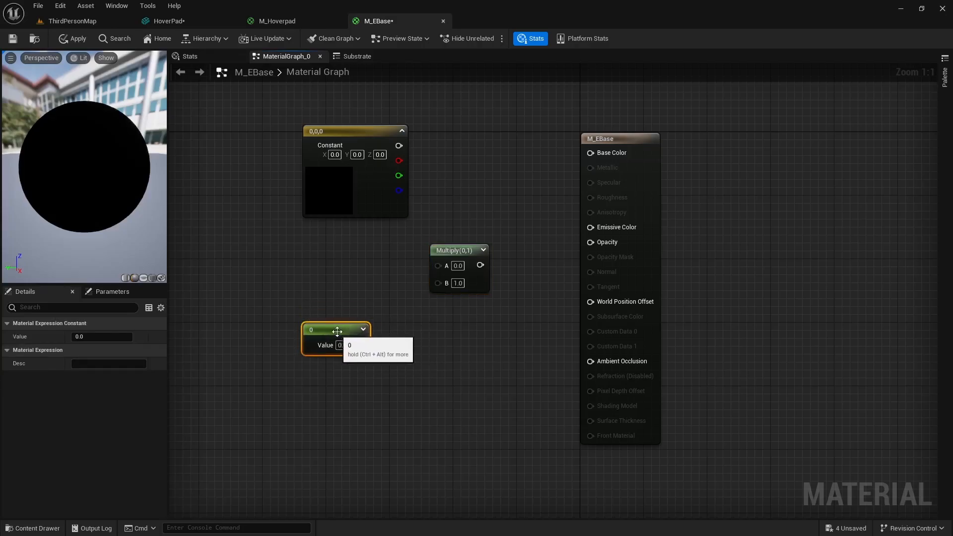
pyautogui.moveTo(361, 344); pyautogui.dragTo(438, 283)
pyautogui.moveTo(398, 146); pyautogui.dragTo(591, 226)
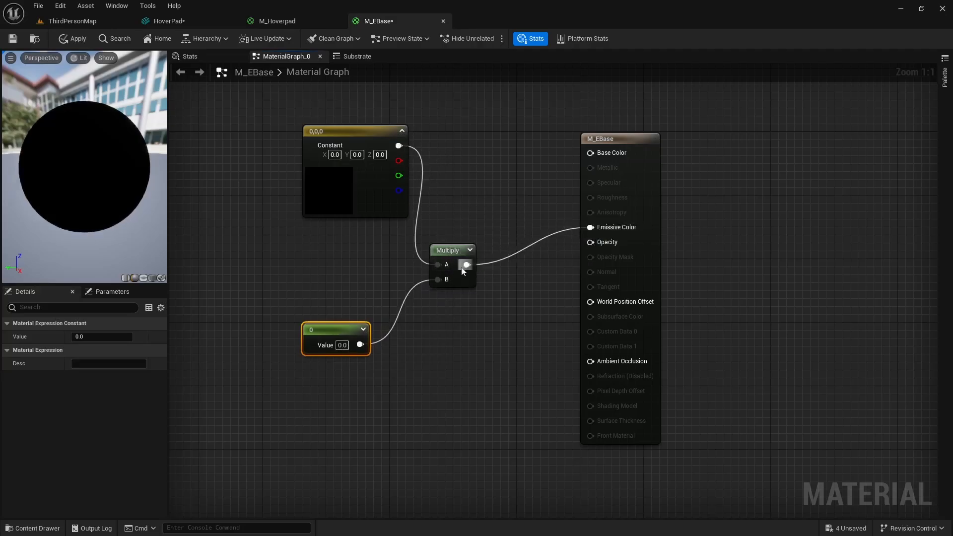
# Convert the Constant3Vector node to a parameter named Color
pyautogui.rightClick(345, 135)
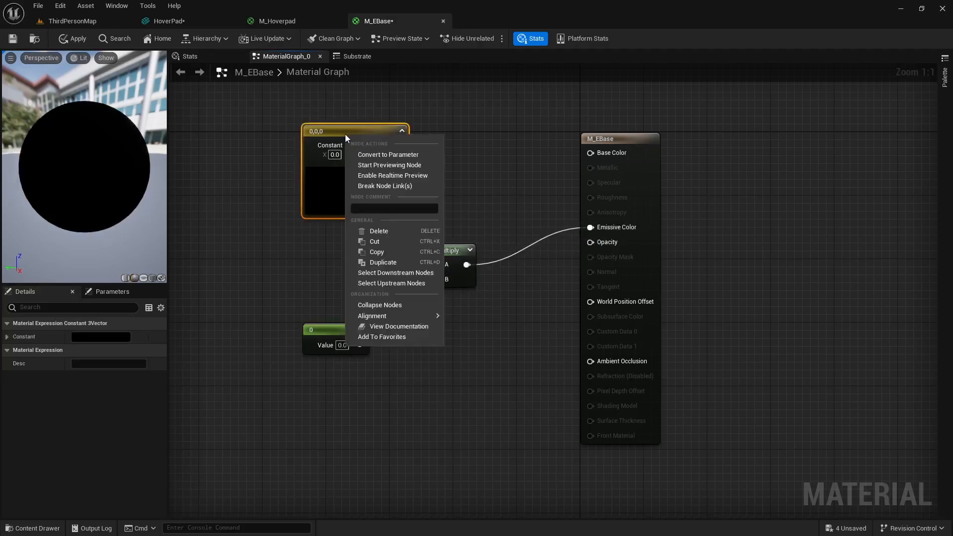
pyautogui.click(386, 154)
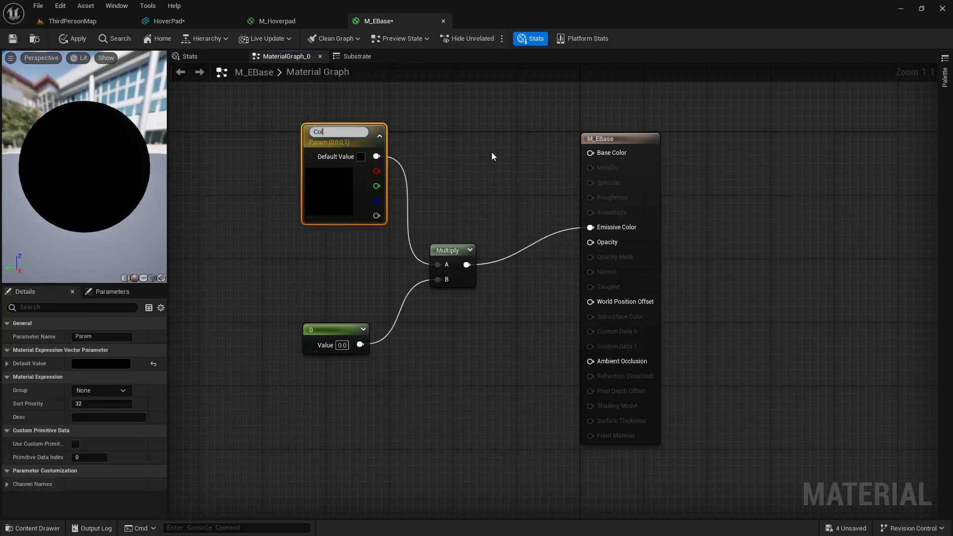
pyautogui.write('or')
pyautogui.press('Return')
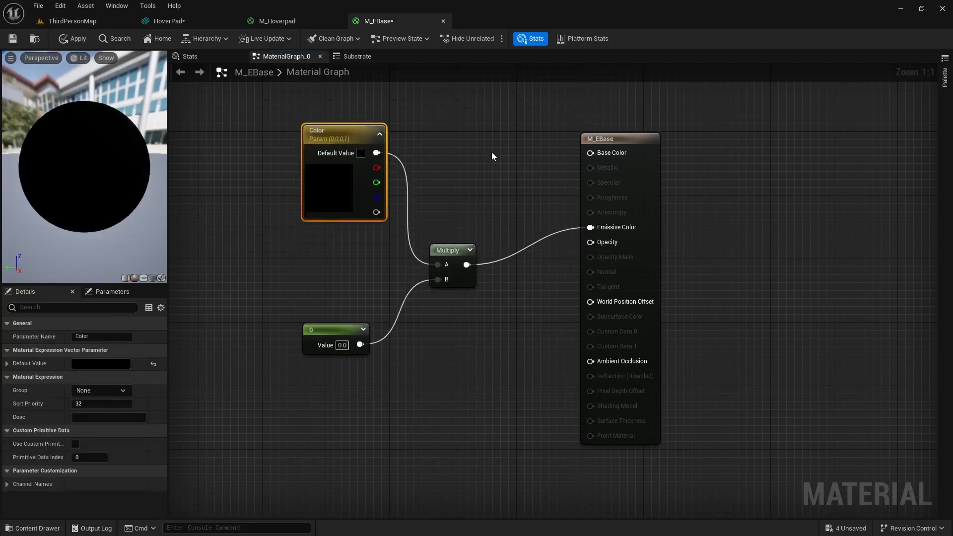
# Convert the scalar constant to a parameter named Brightness with a default value of 100, and apply the M_EBase changes
pyautogui.rightClick(329, 334)
pyautogui.click(374, 142)
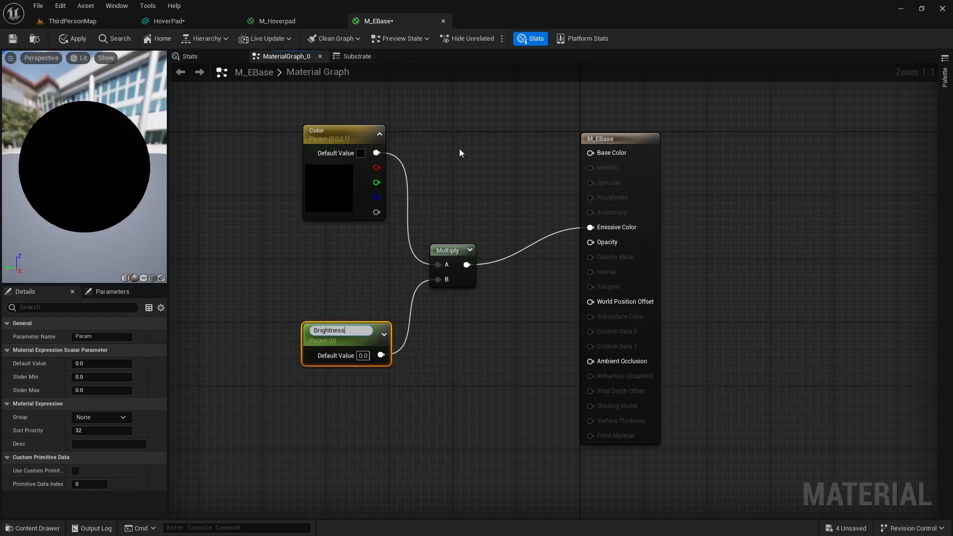
pyautogui.write('Brightness')
pyautogui.press('Return')
pyautogui.click(363, 351)
pyautogui.write('100')
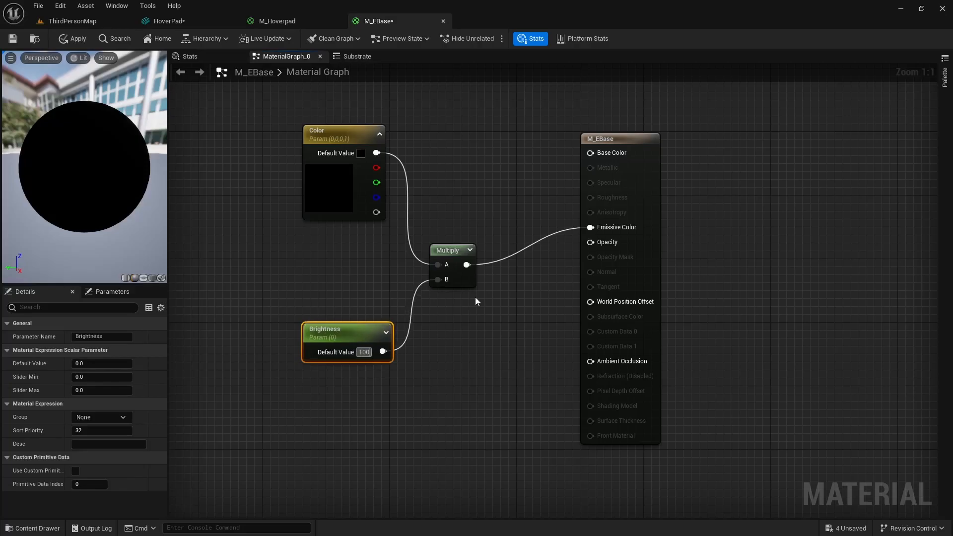
pyautogui.press('Return')
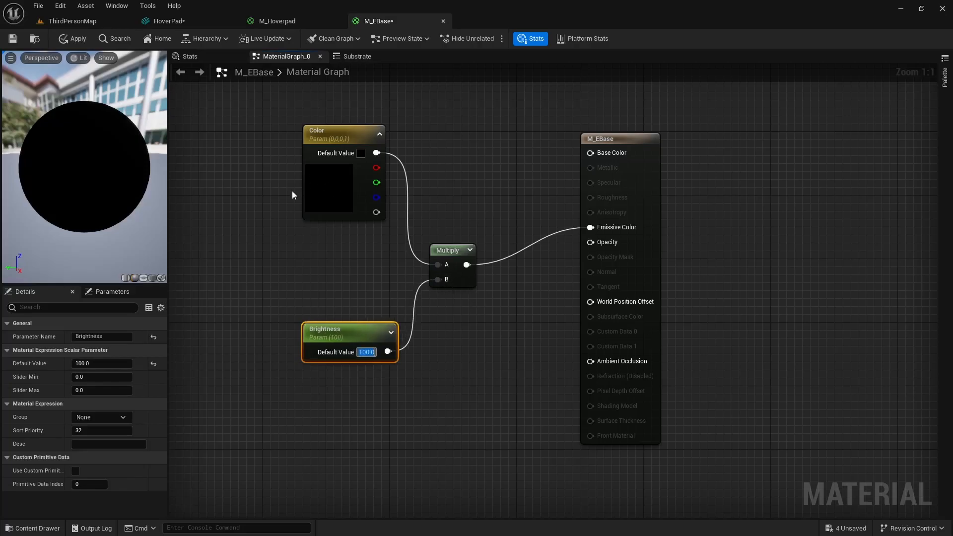
pyautogui.click(75, 39)
# Return to ThirdPersonMap and create a material instance of M_EBase named MI_Green
pyautogui.click(90, 20)
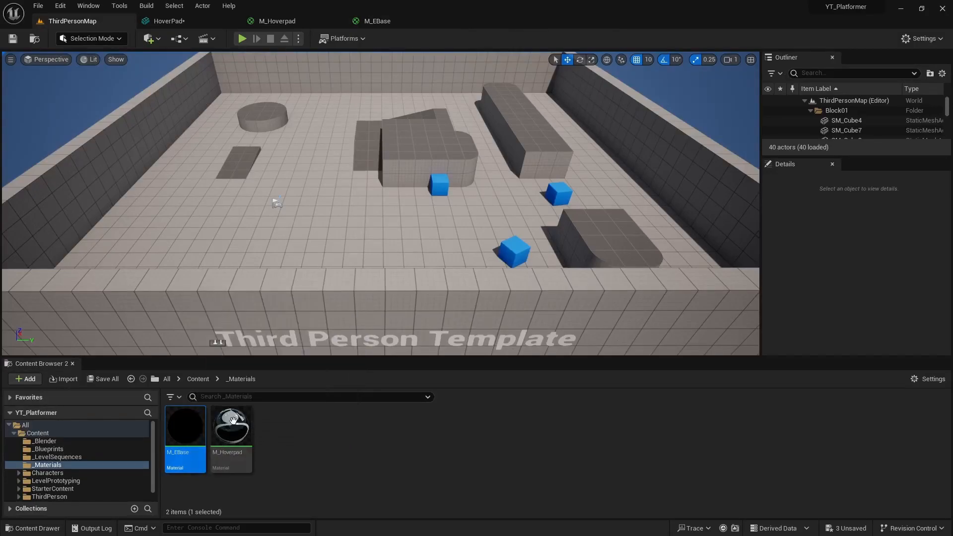
pyautogui.rightClick(195, 429)
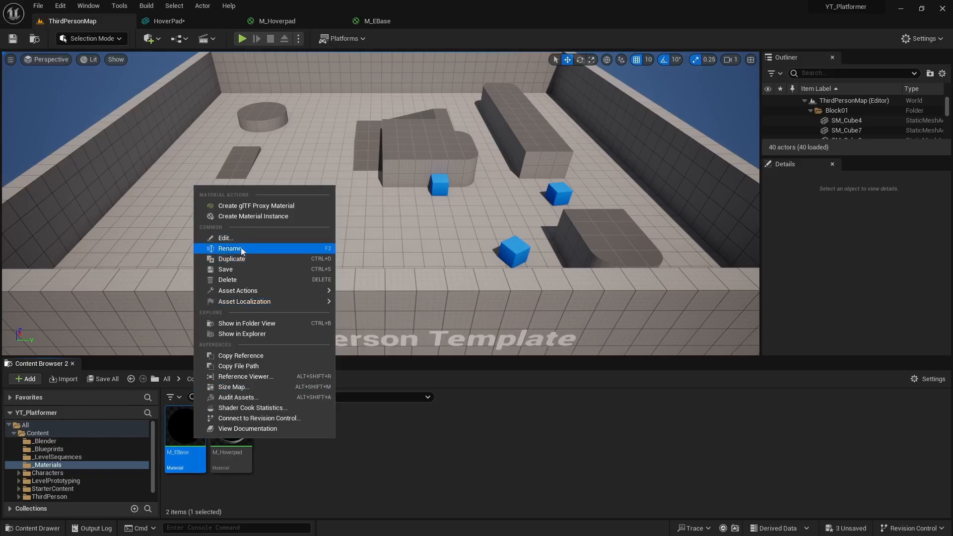
pyautogui.click(257, 216)
pyautogui.write('MI')
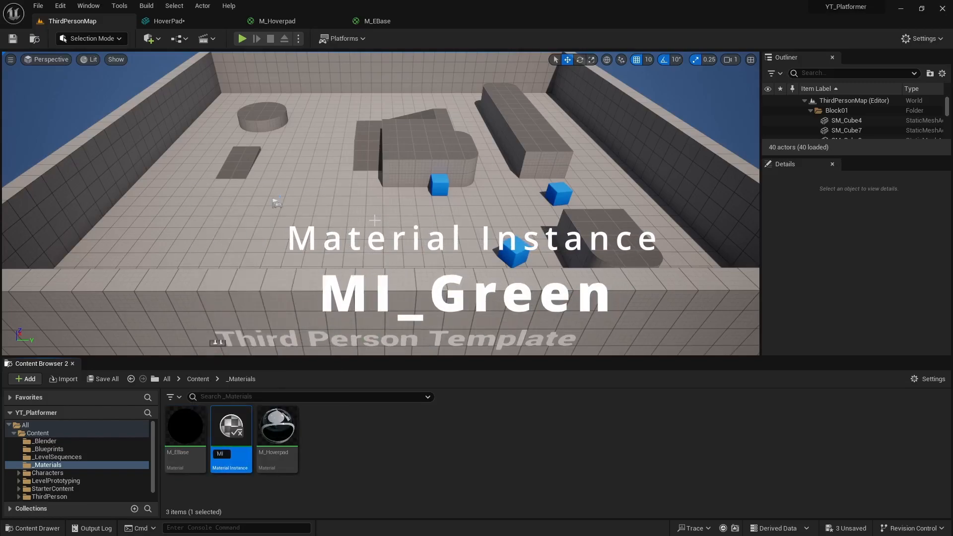
pyautogui.write('_Green')
pyautogui.press('Return')
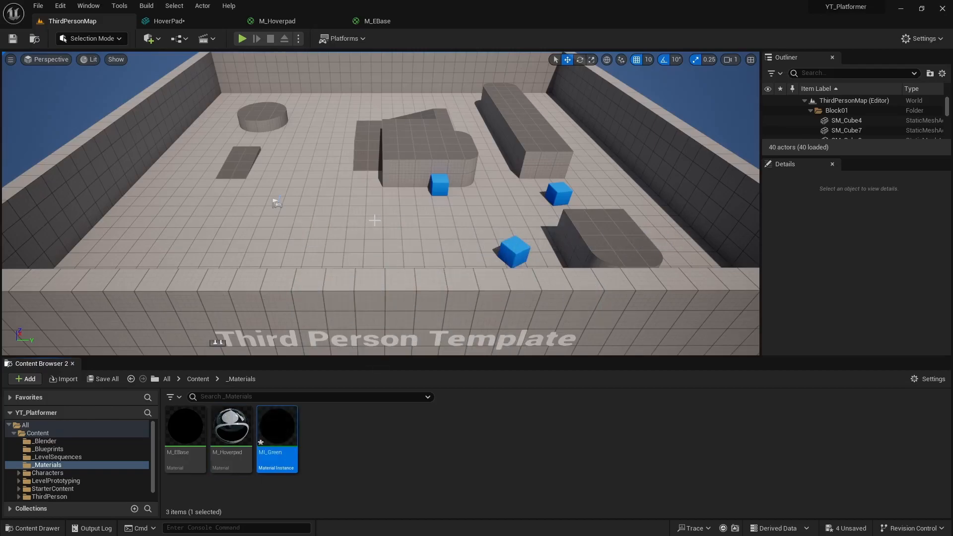
# Create a material instance of M_EBase named MI_Blue in the _Materials folder
pyautogui.rightClick(174, 408)
pyautogui.click(248, 217)
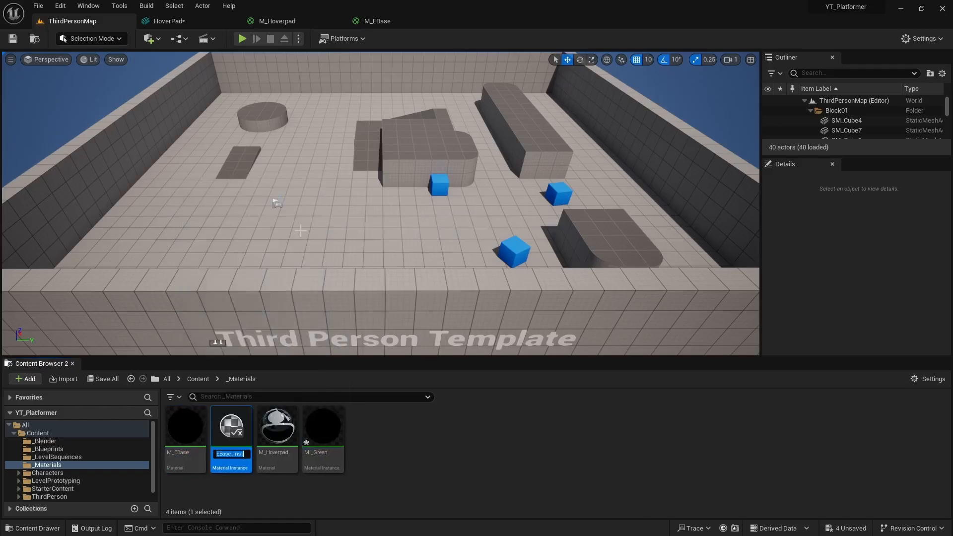
pyautogui.write('MI_Blue')
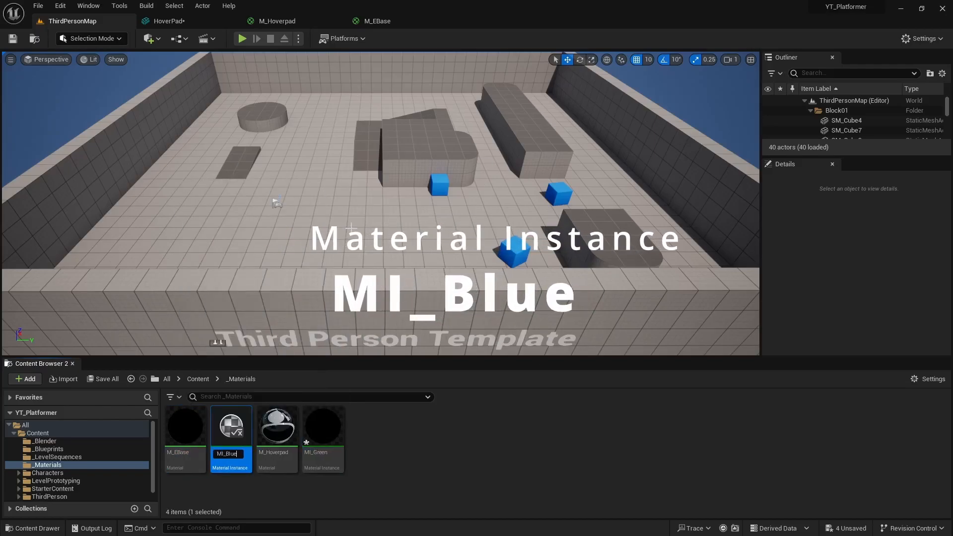
pyautogui.press('Return')
# Create another material instance of M_EBase, named MI_Red
pyautogui.rightClick(188, 431)
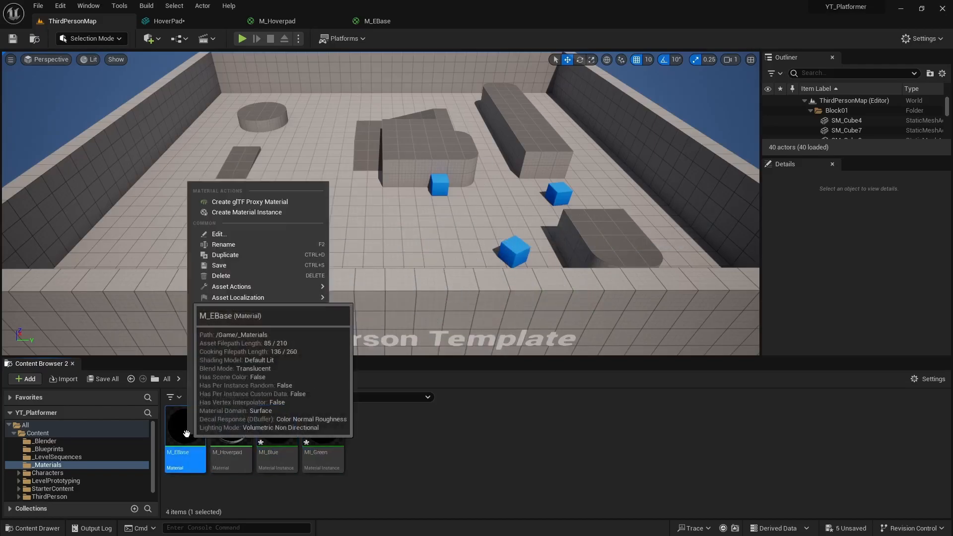
pyautogui.click(247, 212)
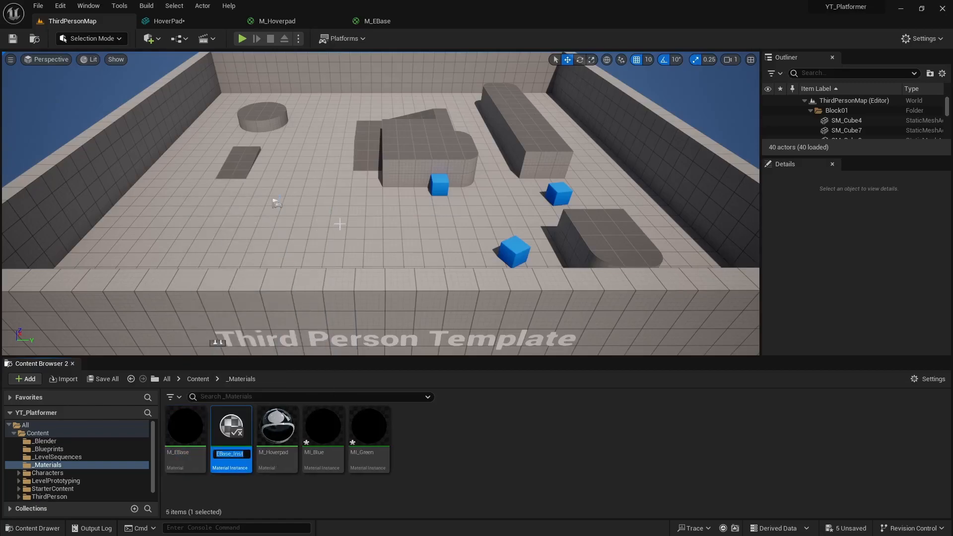
pyautogui.write('MI_Red')
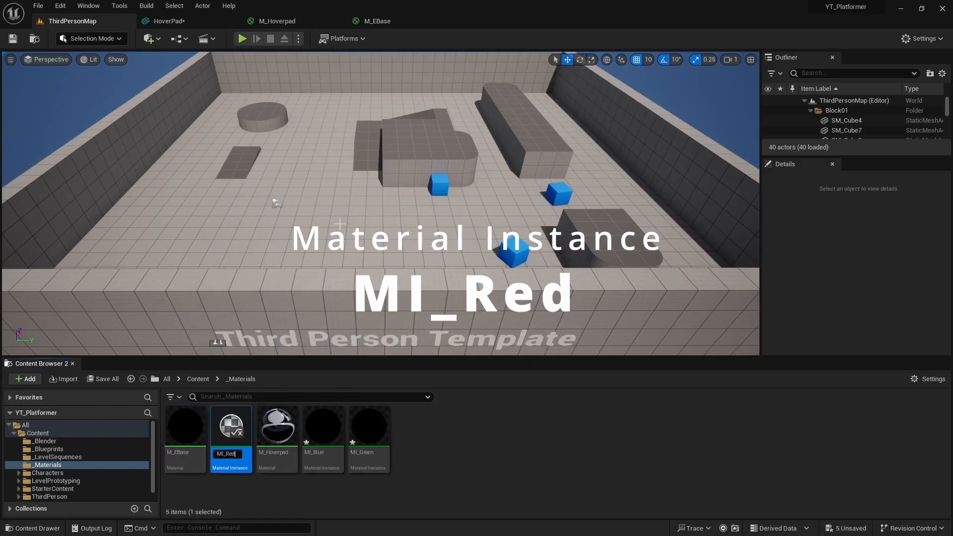
pyautogui.press('Return')
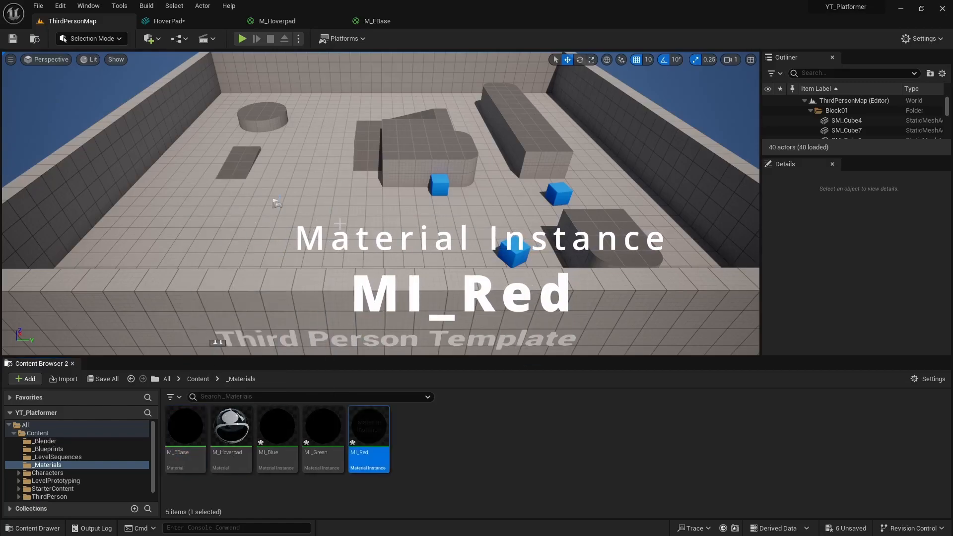
# In MI_Blue, enable the Brightness and Color overrides, set Color to a light blue, and save the instance
pyautogui.doubleClick(289, 439)
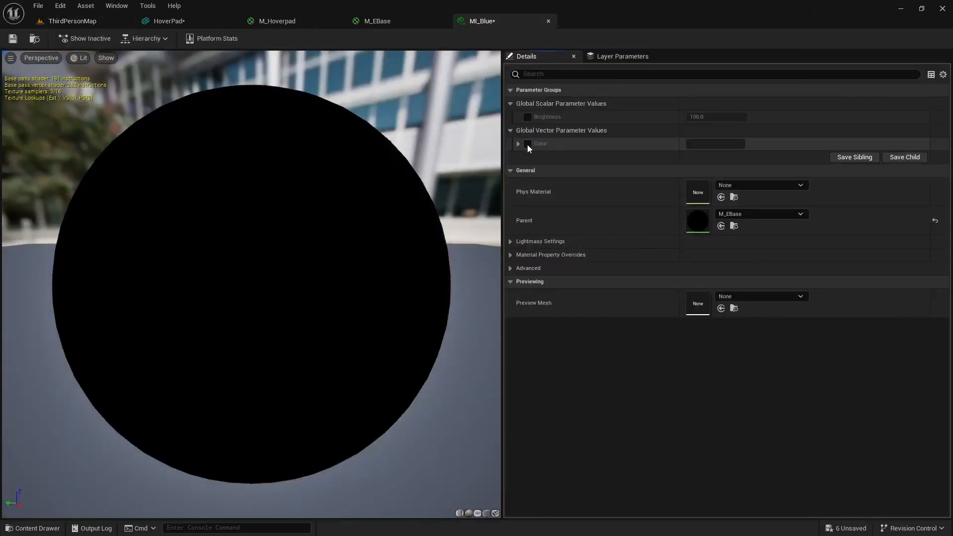
pyautogui.click(528, 117)
pyautogui.click(528, 144)
pyautogui.click(697, 144)
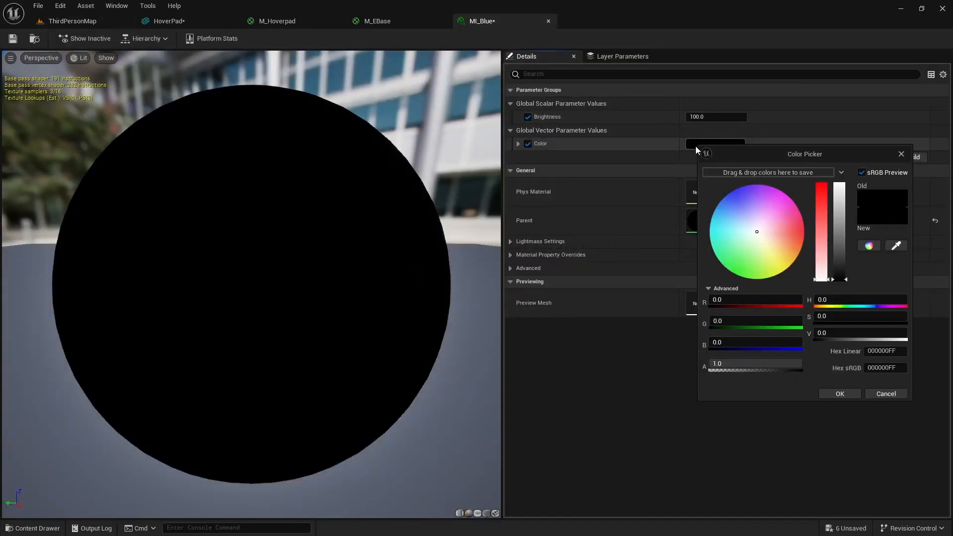
pyautogui.click(736, 217)
pyautogui.moveTo(735, 216)
pyautogui.mouseDown()
pyautogui.moveTo(723, 211)
pyautogui.moveTo(729, 202)
pyautogui.mouseUp()
pyautogui.click(840, 393)
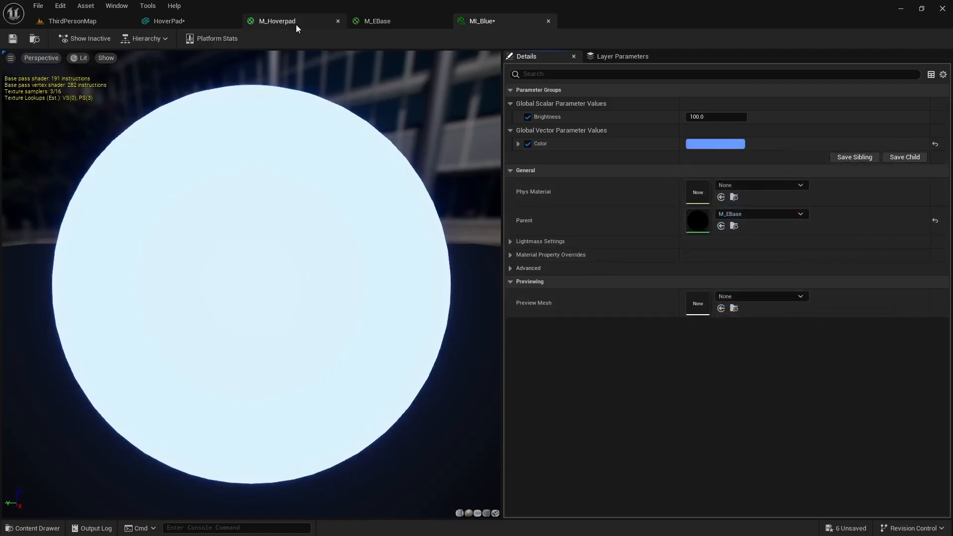
pyautogui.click(12, 38)
# Open MI_Green from ThirdPersonMap, enable its Color and Brightness overrides, set Color to green (hex linear 44FF3CFF), and save
pyautogui.click(73, 21)
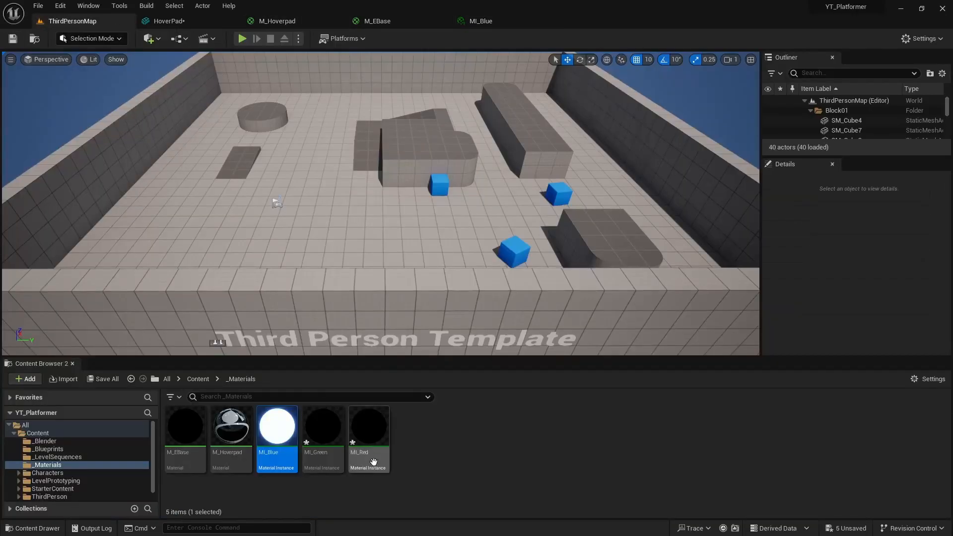
pyautogui.doubleClick(322, 432)
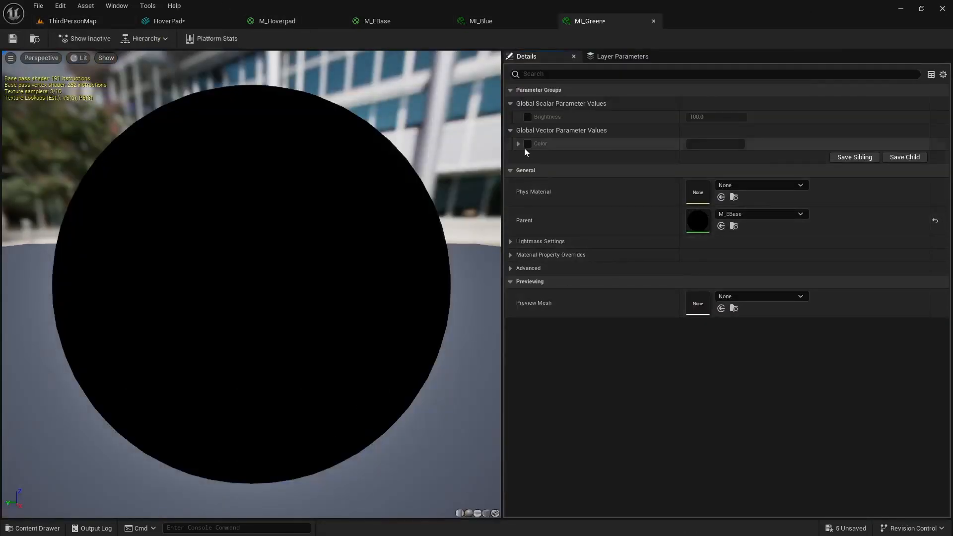
pyautogui.click(527, 144)
pyautogui.click(527, 116)
pyautogui.click(704, 143)
pyautogui.moveTo(759, 230); pyautogui.dragTo(743, 262)
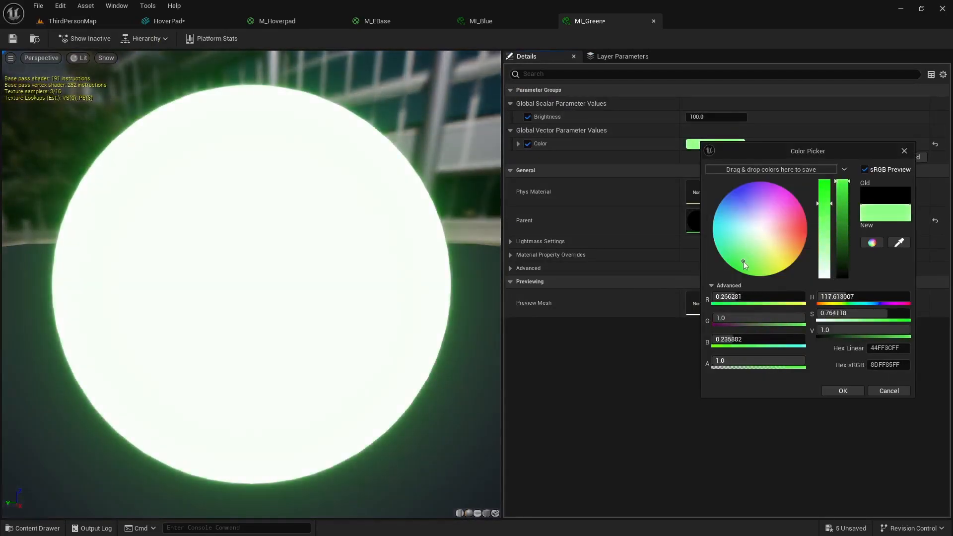
pyautogui.click(843, 391)
pyautogui.click(12, 38)
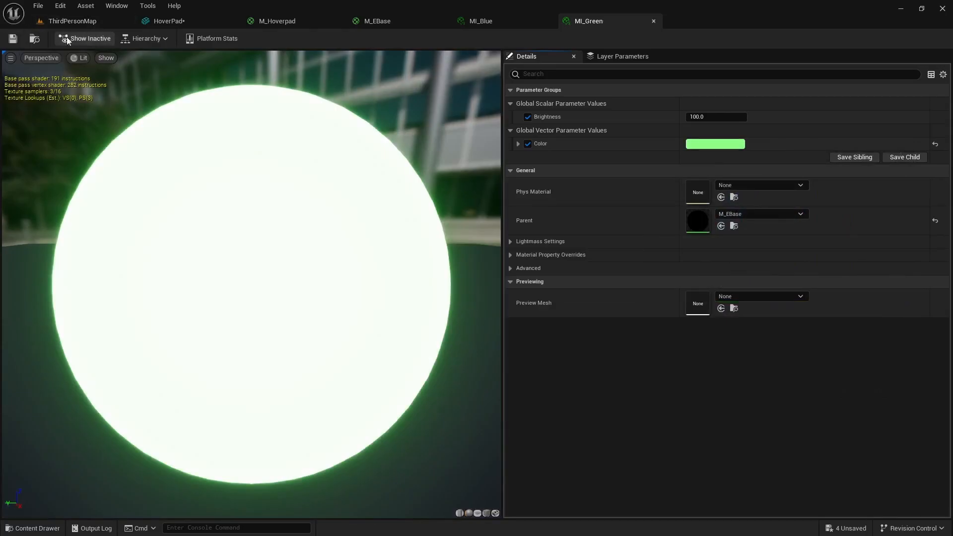
# Open MI_Red from ThirdPersonMap, enable its Color and Brightness overrides, set Color to orange-red (hex linear FF5721FF), and save
pyautogui.click(70, 21)
pyautogui.click(374, 431)
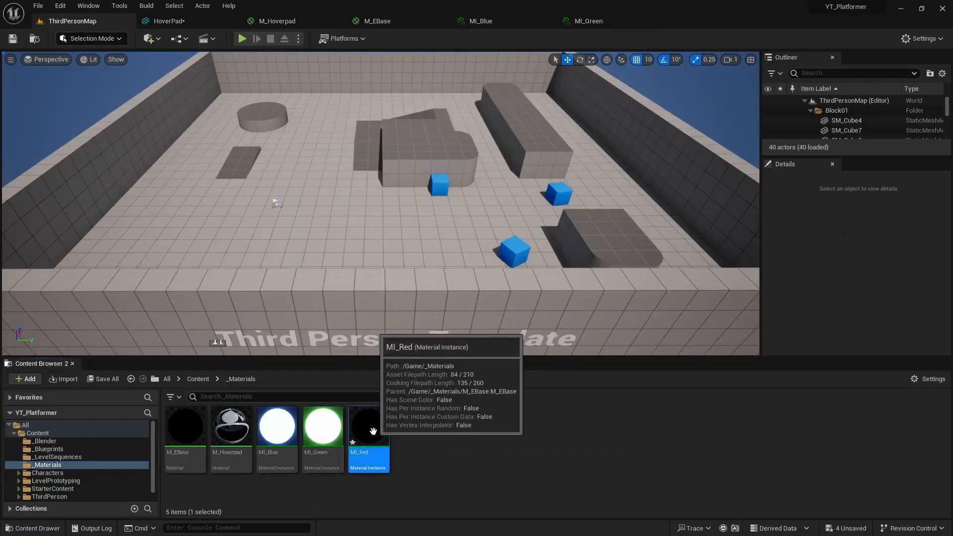
pyautogui.doubleClick(373, 430)
pyautogui.click(527, 144)
pyautogui.click(527, 116)
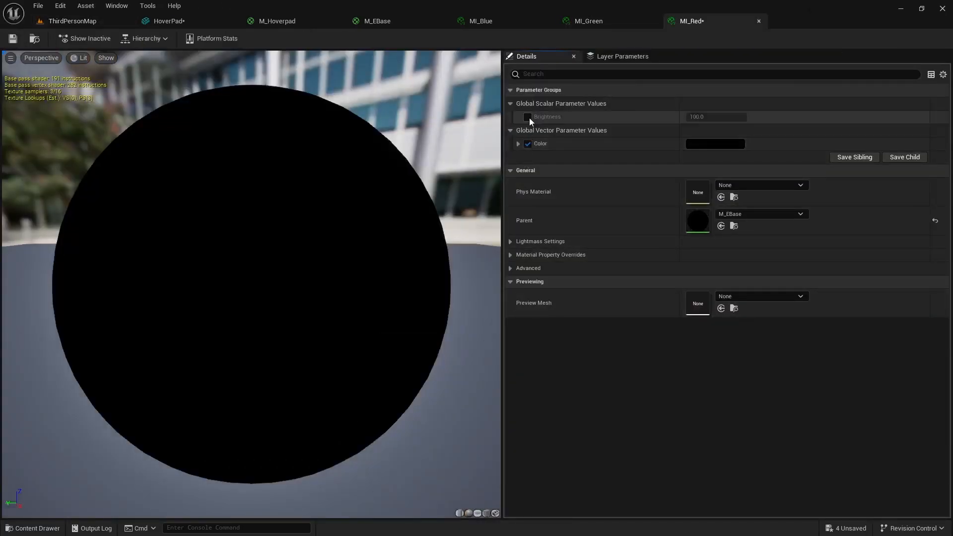
pyautogui.click(702, 144)
pyautogui.moveTo(765, 226); pyautogui.dragTo(805, 239)
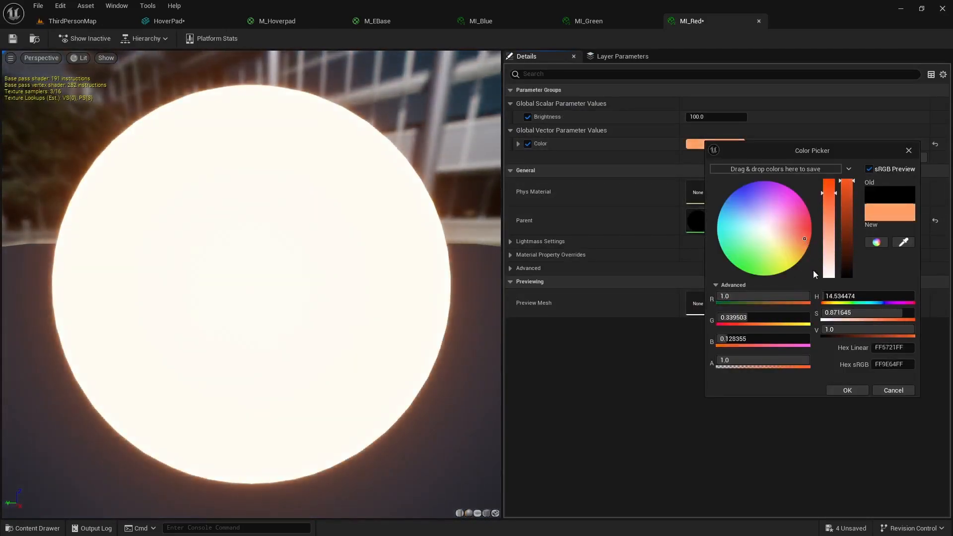
pyautogui.click(851, 392)
pyautogui.click(12, 38)
# Return to ThirdPersonMap and close the M_Hoverpad, M_EBase, MI_Blue, MI_Green and MI_Red editors
pyautogui.click(73, 23)
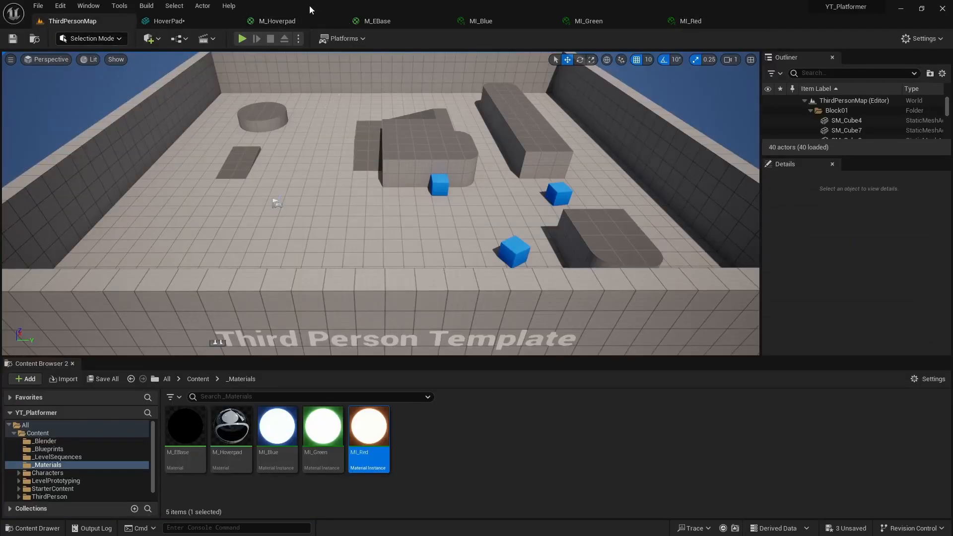
pyautogui.click(338, 21)
pyautogui.click(338, 22)
pyautogui.click(338, 21)
pyautogui.click(338, 21)
pyautogui.click(338, 21)
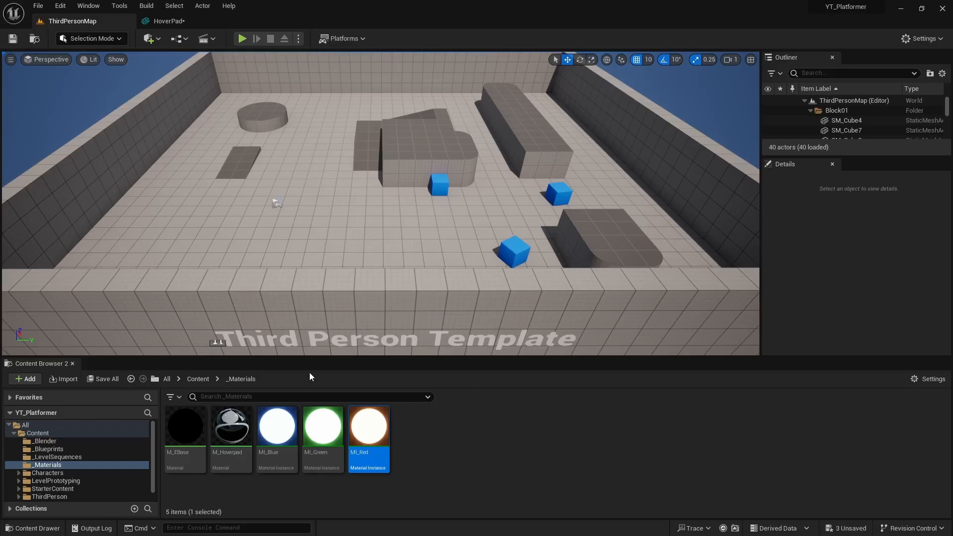
# Create an Actor Blueprint class named BP_Hoverpad in the _Blueprints folder
pyautogui.click(54, 448)
pyautogui.rightClick(280, 440)
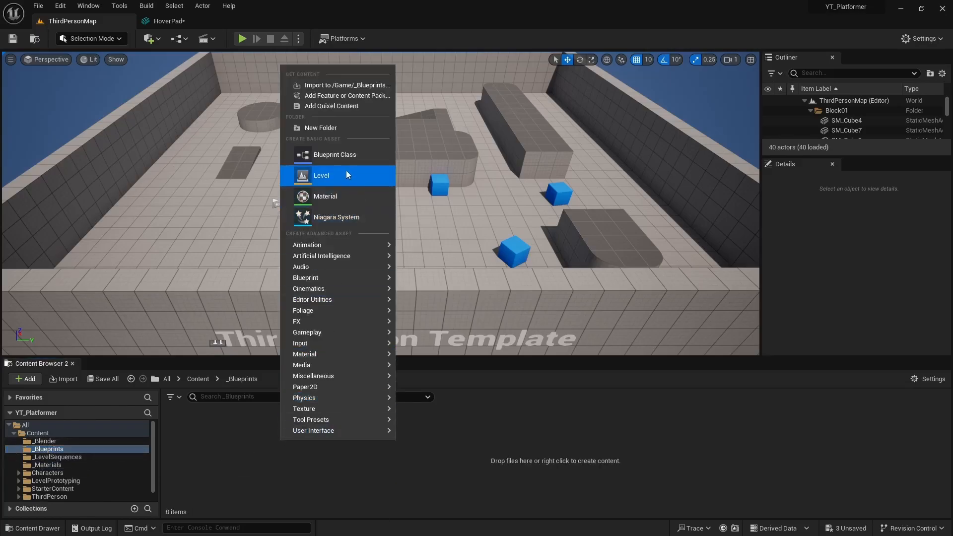
pyautogui.click(321, 155)
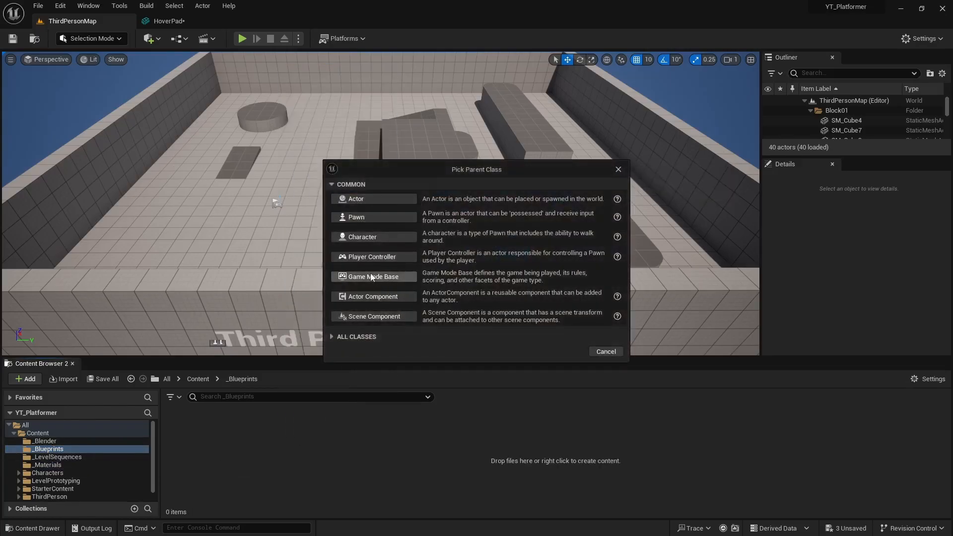
pyautogui.click(372, 199)
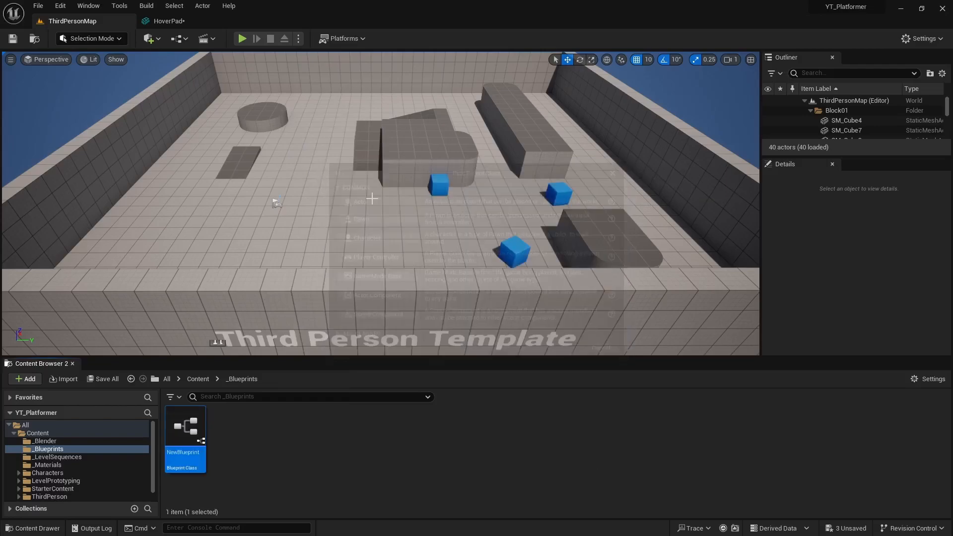
pyautogui.write('BP_')
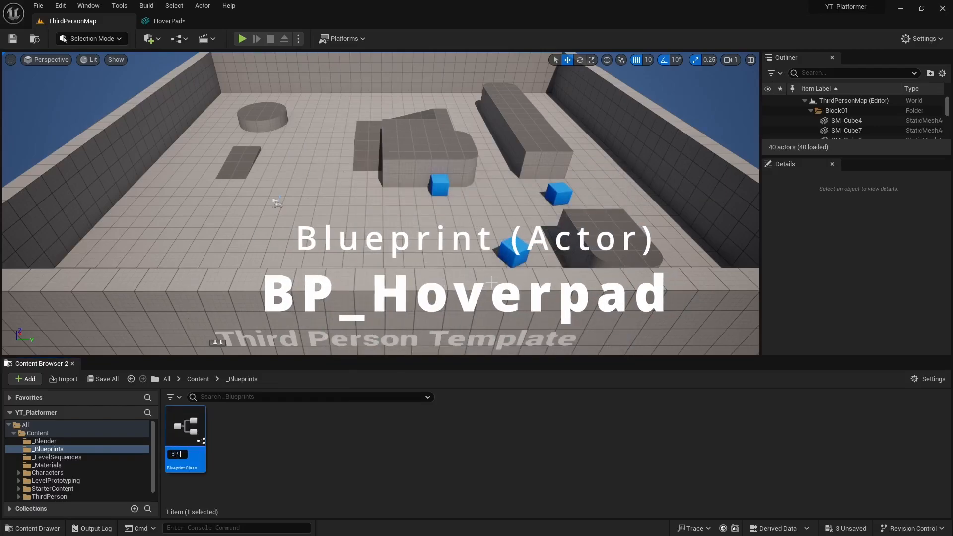
pyautogui.write('Hoverpad')
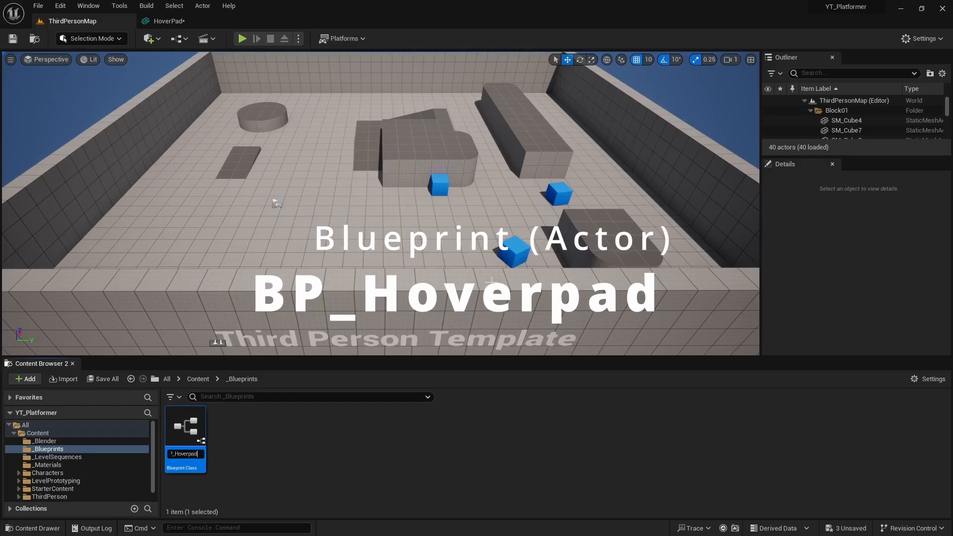
pyautogui.press('Return')
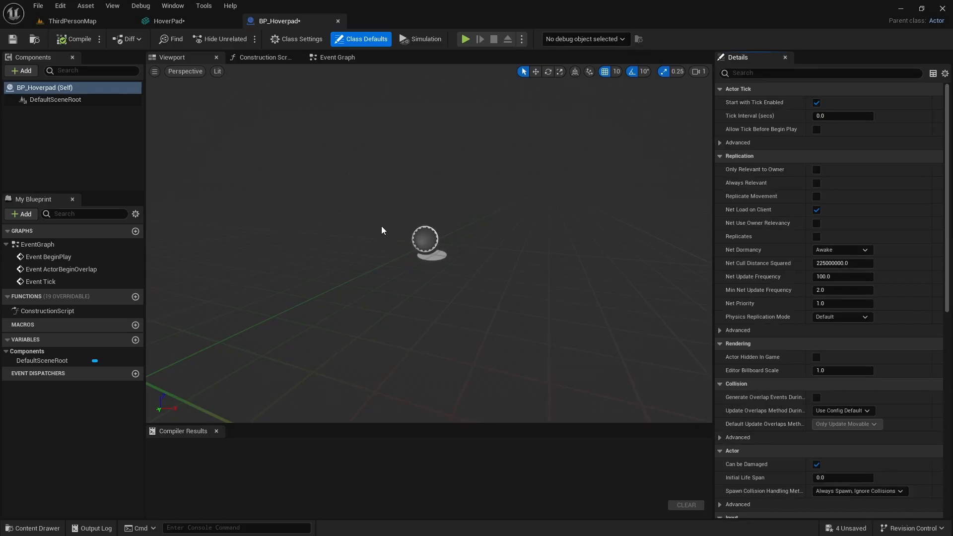
# Add a Static Mesh component to BP_Hoverpad using the HoverPad mesh from the _Blender folder
pyautogui.hotkey('ctrl', 'space')
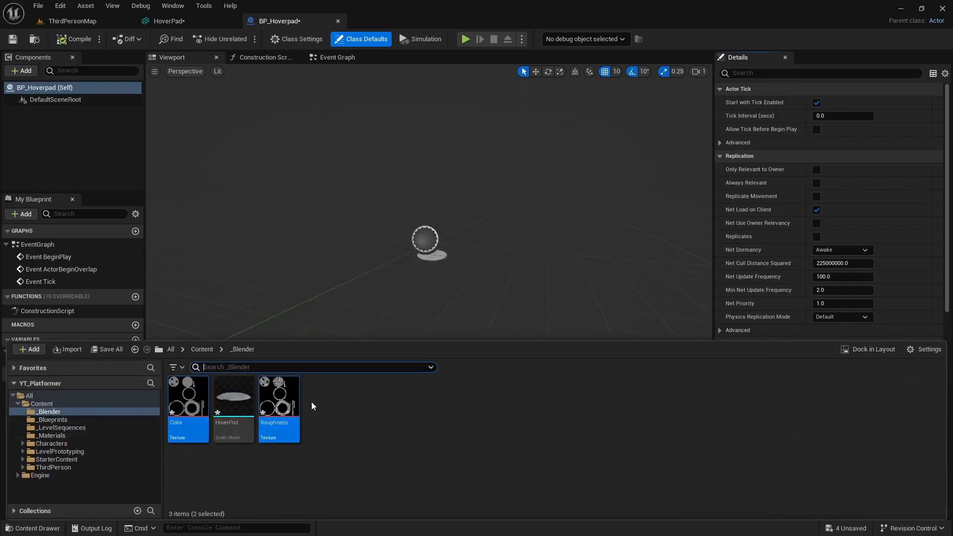
pyautogui.click(238, 400)
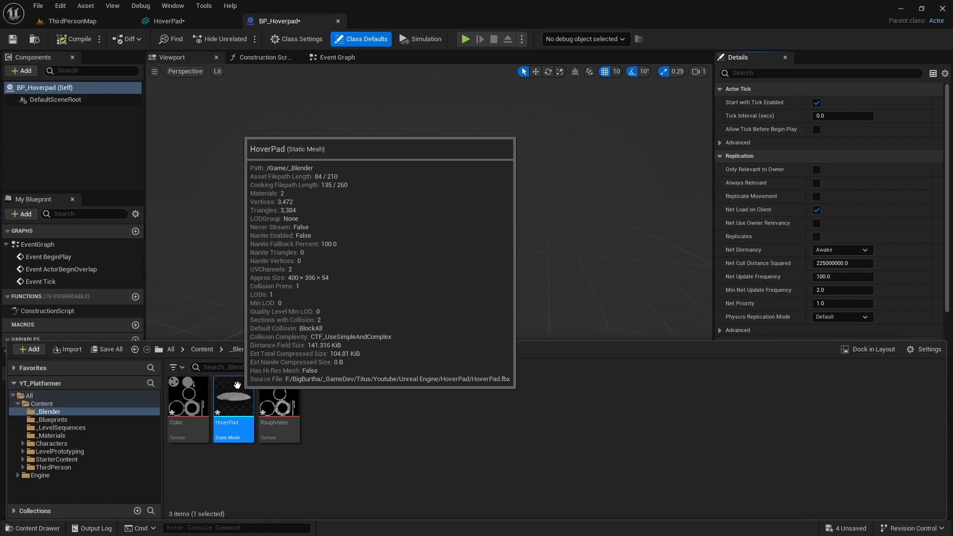
pyautogui.click(25, 71)
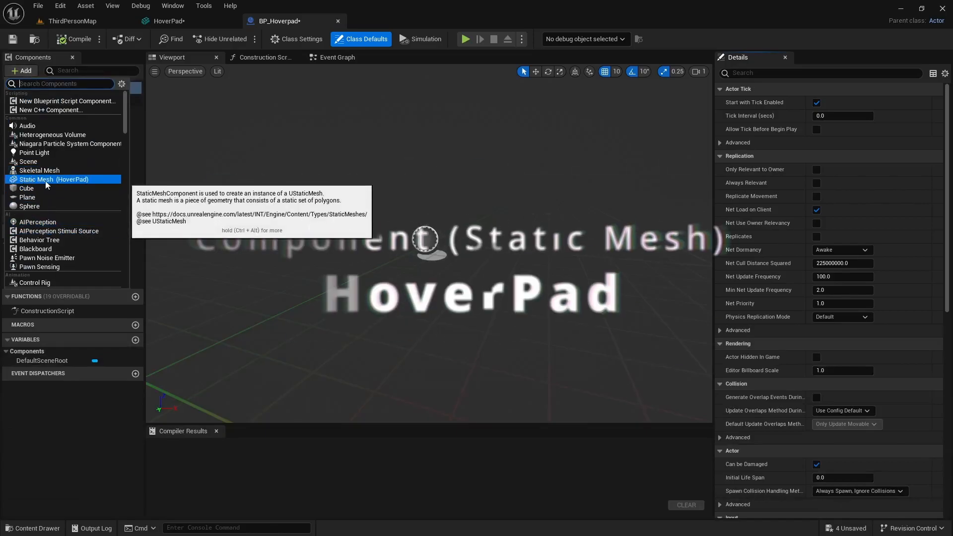
pyautogui.click(87, 183)
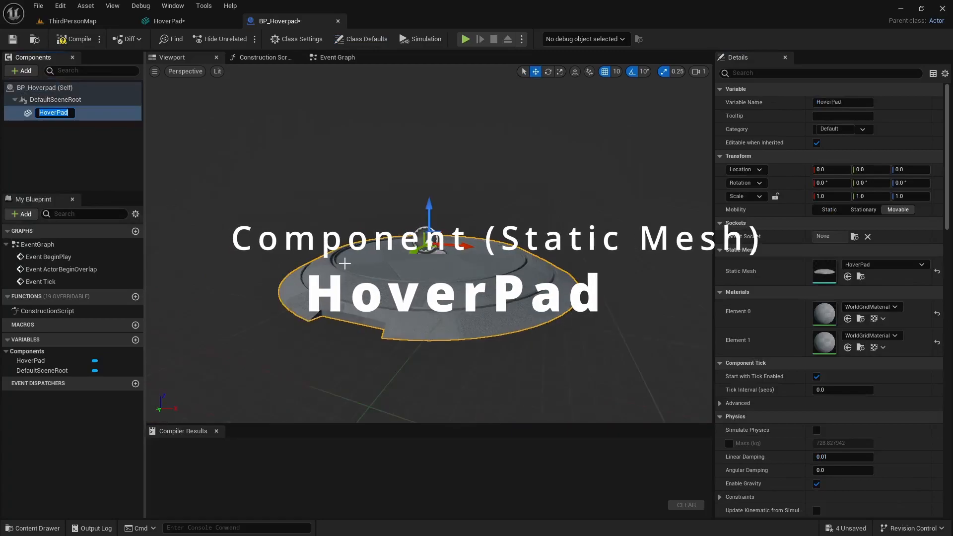
# Assign the M_Hoverpad material to Element 0 of the HoverPad component
pyautogui.scroll(5, 379, 270)
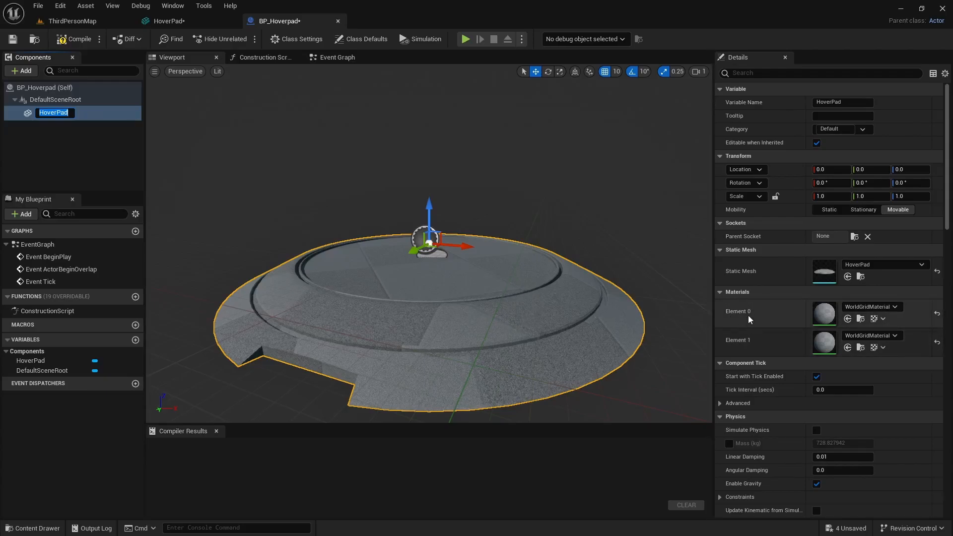
pyautogui.click(871, 306)
pyautogui.write('m_ho')
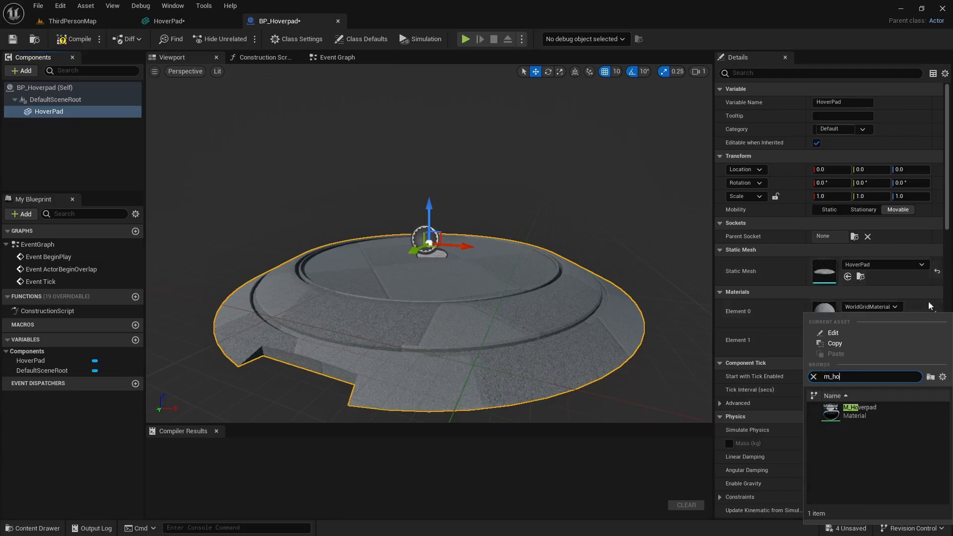
pyautogui.click(866, 411)
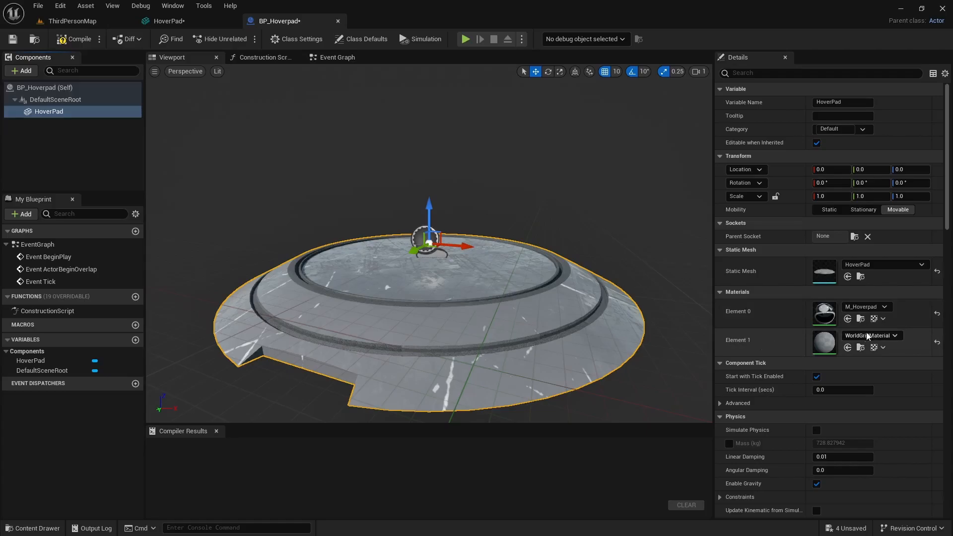
# Assign the MI_Red material instance to Element 1 of the HoverPad component
pyautogui.moveTo(544, 329); pyautogui.dragTo(539, 271)
pyautogui.moveTo(540, 307)
pyautogui.mouseDown(button='right')
pyautogui.moveTo(533, 298)
pyautogui.moveTo(541, 316)
pyautogui.moveTo(528, 311)
pyautogui.mouseUp(button='right')
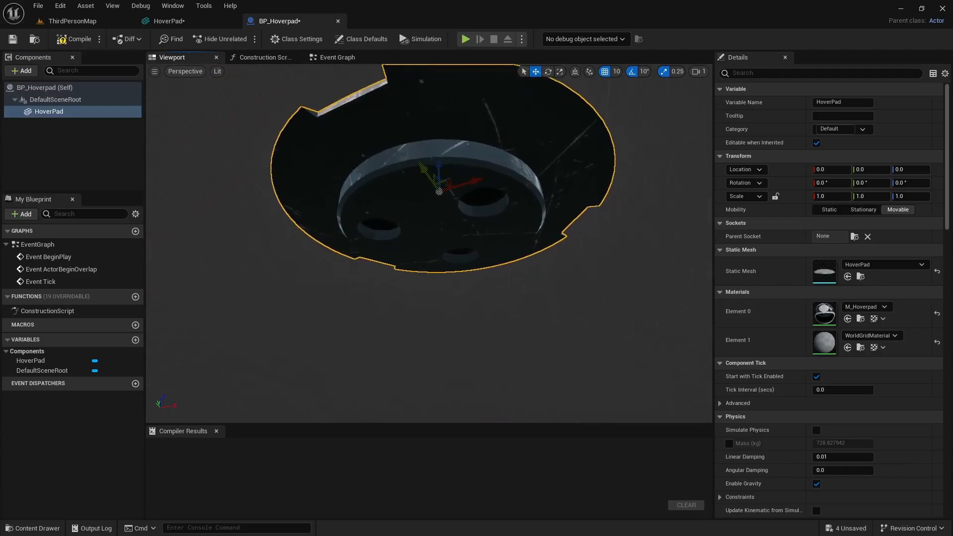
pyautogui.click(868, 336)
pyautogui.write('mi_red')
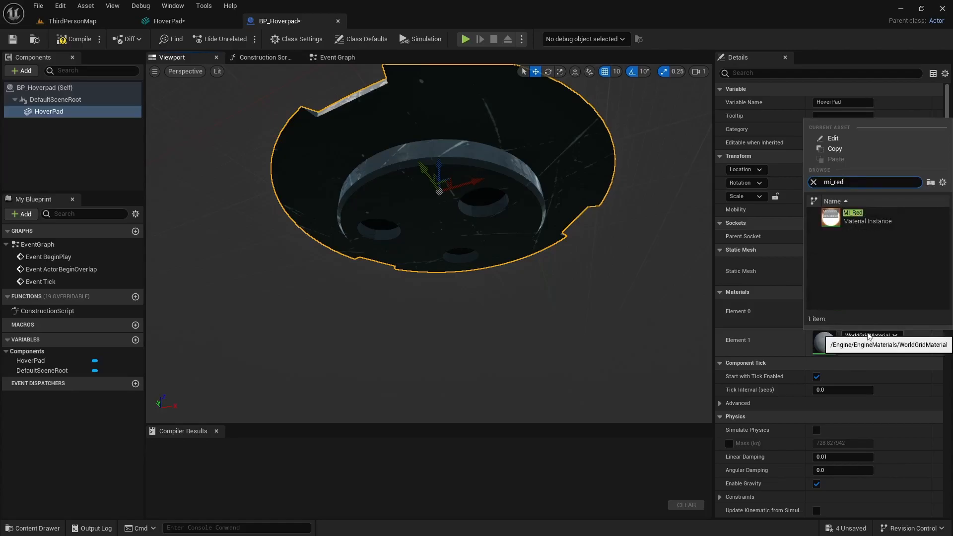
pyautogui.click(863, 222)
# Compile and save the BP_Hoverpad Blueprint
pyautogui.moveTo(590, 263); pyautogui.dragTo(590, 363, button='right')
pyautogui.click(74, 39)
pyautogui.click(13, 39)
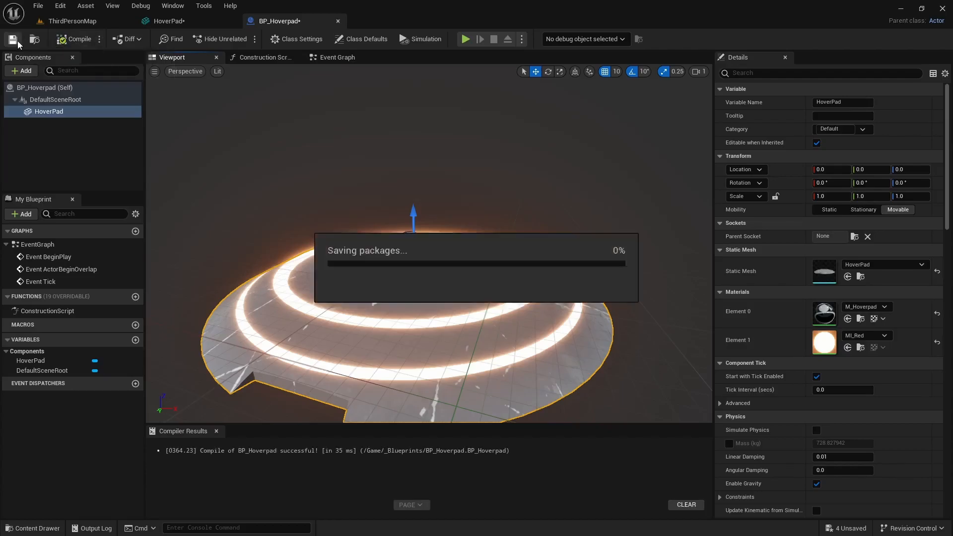
pyautogui.moveTo(485, 232); pyautogui.dragTo(467, 253, button='right')
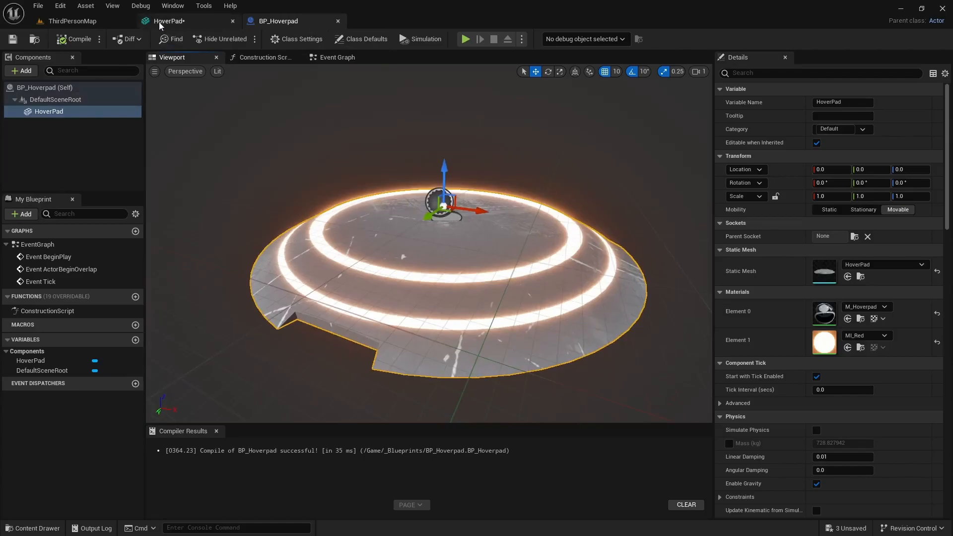
# Place the BP_Hoverpad Blueprint in ThirdPersonMap near the player start, at about X 660, Y 1730, Z 40
pyautogui.click(102, 24)
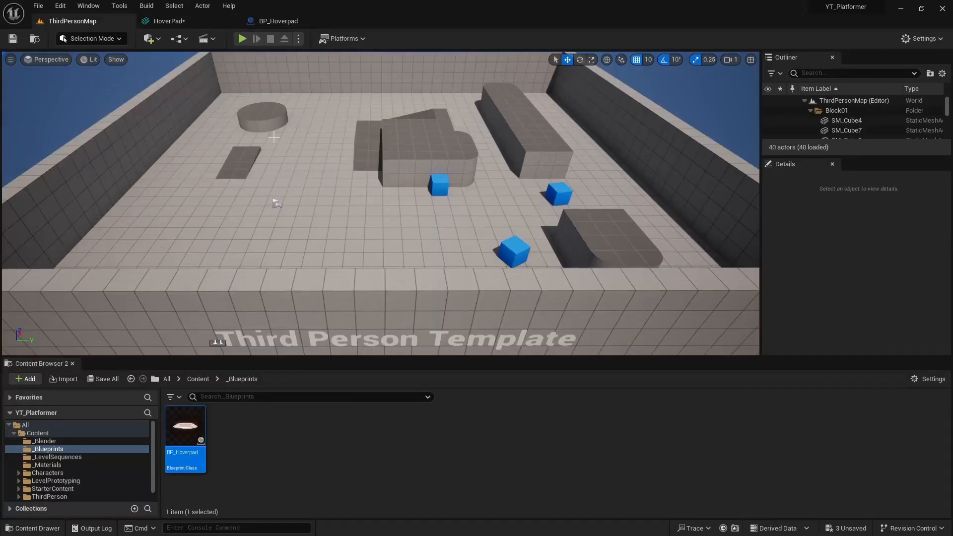
pyautogui.moveTo(231, 168); pyautogui.dragTo(367, 196, button='right')
pyautogui.press('w')
pyautogui.press('w')
pyautogui.moveTo(293, 272); pyautogui.dragTo(293, 235, button='right')
pyautogui.moveTo(185, 434); pyautogui.dragTo(241, 250)
pyautogui.moveTo(386, 225); pyautogui.dragTo(415, 227)
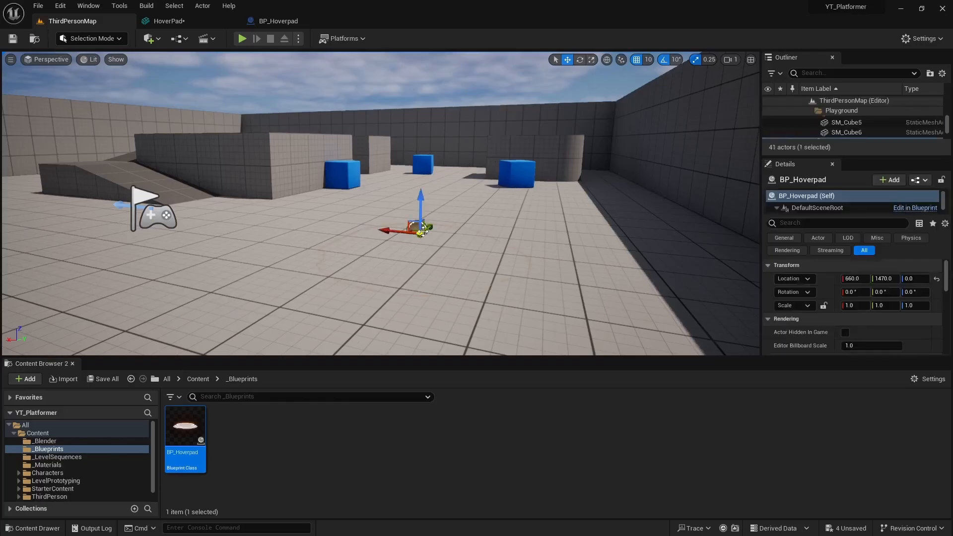
pyautogui.moveTo(423, 185); pyautogui.dragTo(458, 186)
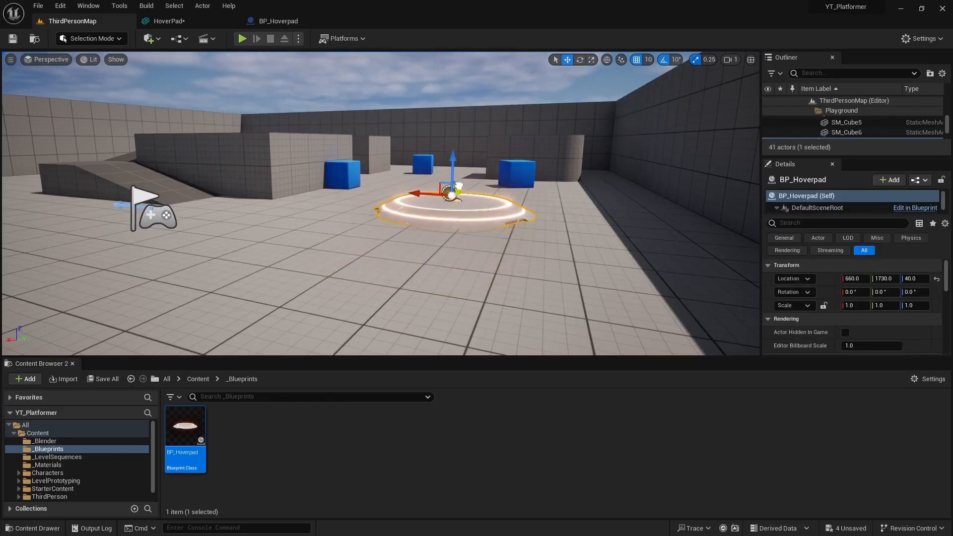
# Play-test the level by walking the character up to and onto the hoverpad, and stop the session
pyautogui.moveTo(449, 199); pyautogui.dragTo(392, 205, button='right')
pyautogui.press('d')
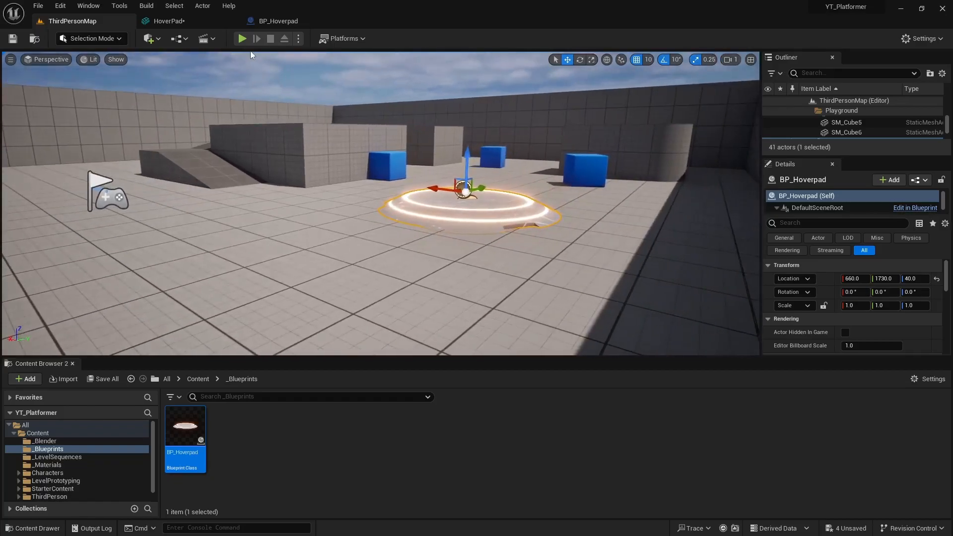
pyautogui.click(242, 38)
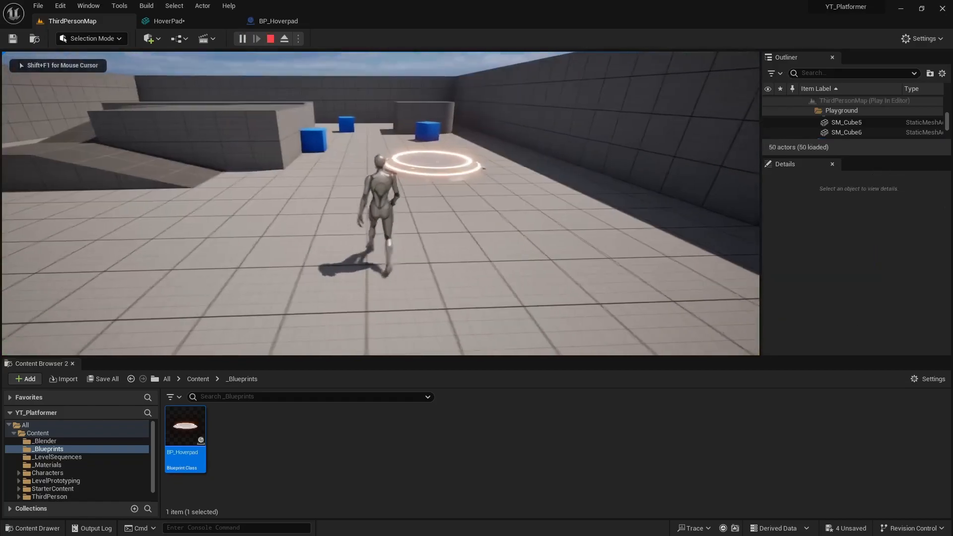
pyautogui.press('w')
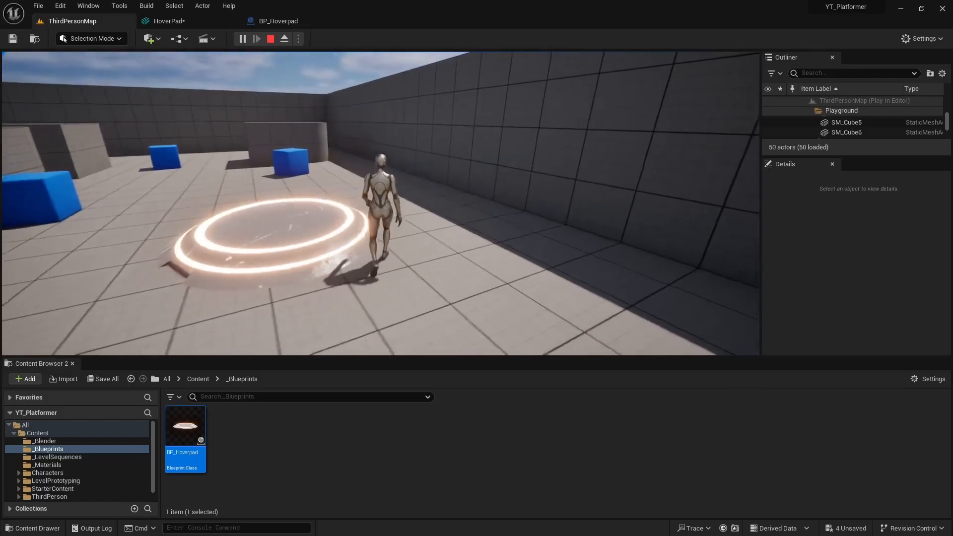
pyautogui.press('w')
pyautogui.press('a')
pyautogui.press('s')
pyautogui.press('w')
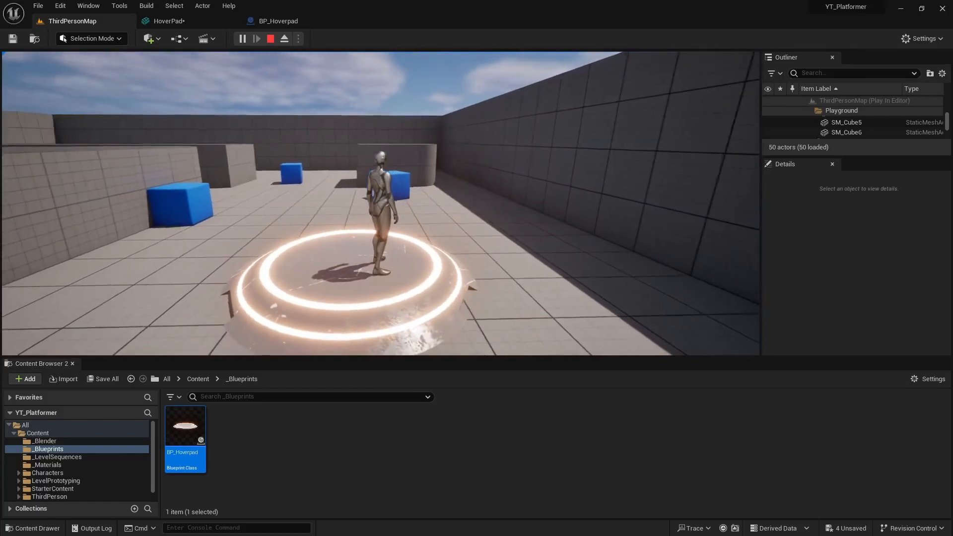
pyautogui.press('Escape')
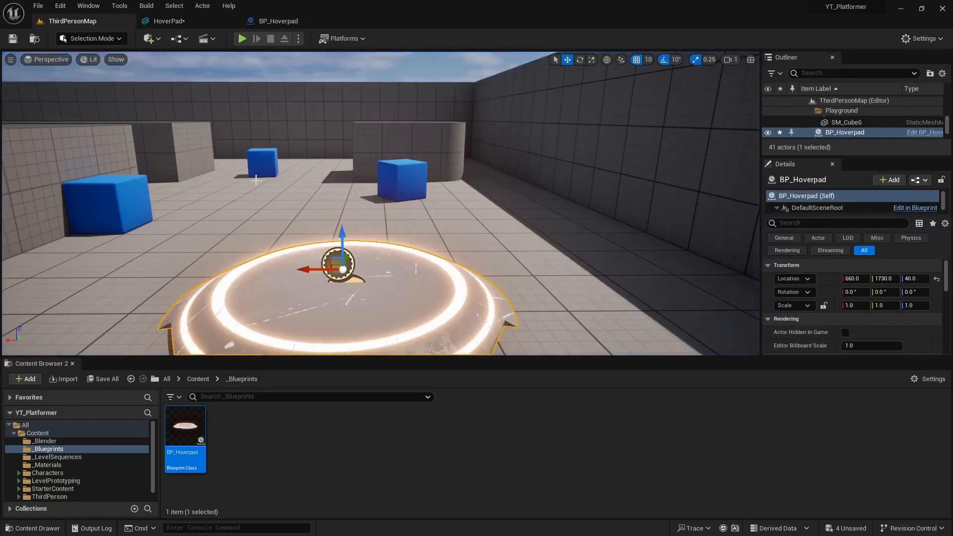
# Display the simple collision of the HoverPad static mesh from the _Blender folder in its mesh editor
pyautogui.click(45, 441)
pyautogui.click(231, 428)
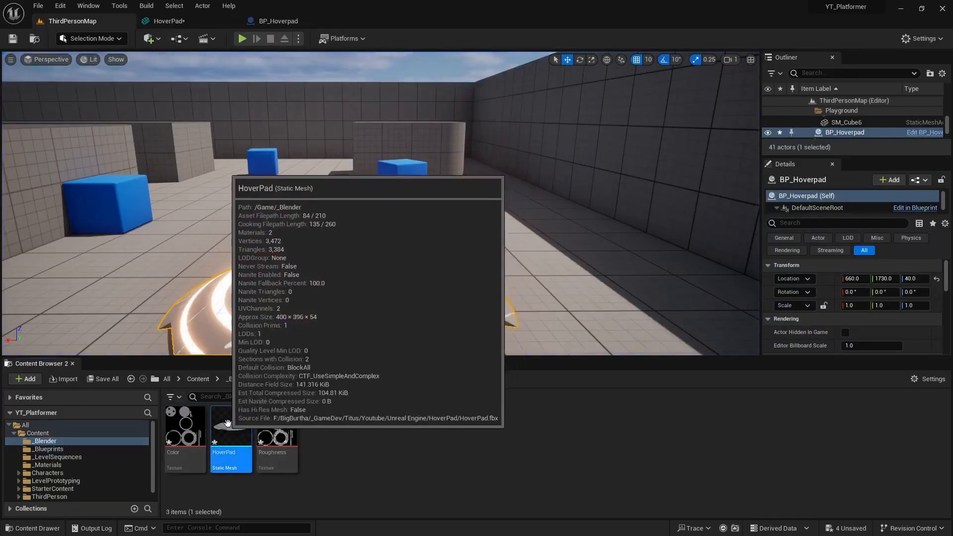
pyautogui.click(201, 24)
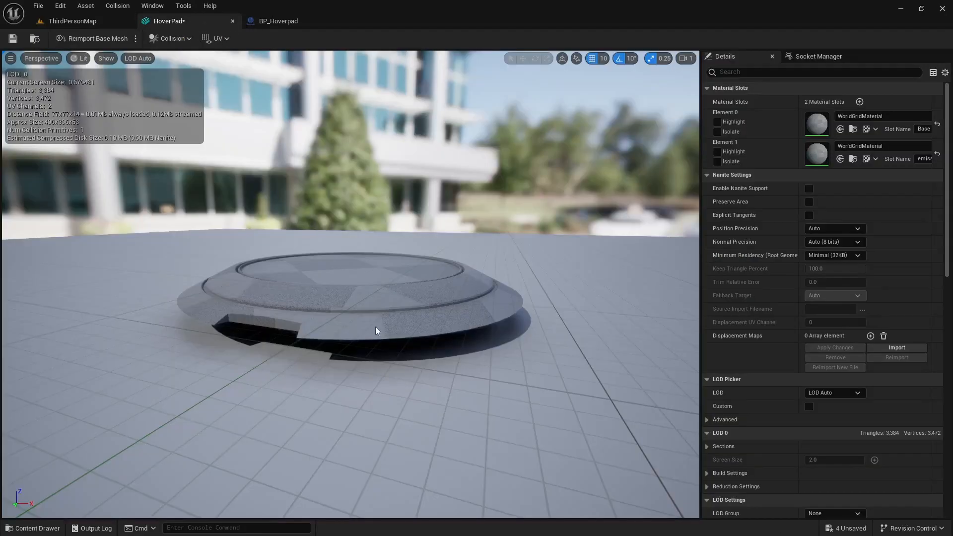
pyautogui.click(107, 59)
pyautogui.click(117, 199)
pyautogui.moveTo(383, 340)
pyautogui.mouseDown(button='right')
pyautogui.moveTo(401, 362)
pyautogui.moveTo(467, 350)
pyautogui.moveTo(389, 333)
pyautogui.moveTo(395, 340)
pyautogui.mouseUp(button='right')
pyautogui.moveTo(400, 283)
pyautogui.mouseDown(button='right')
pyautogui.moveTo(397, 318)
pyautogui.moveTo(400, 283)
pyautogui.mouseUp(button='right')
# Replace the HoverPad mesh's existing collision with a box simplified collision and save the mesh
pyautogui.click(187, 41)
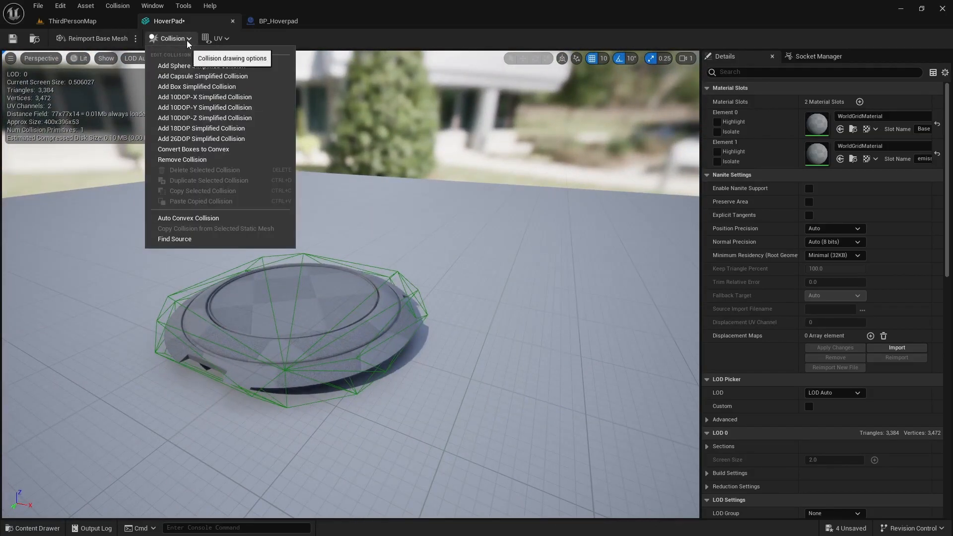
pyautogui.click(176, 160)
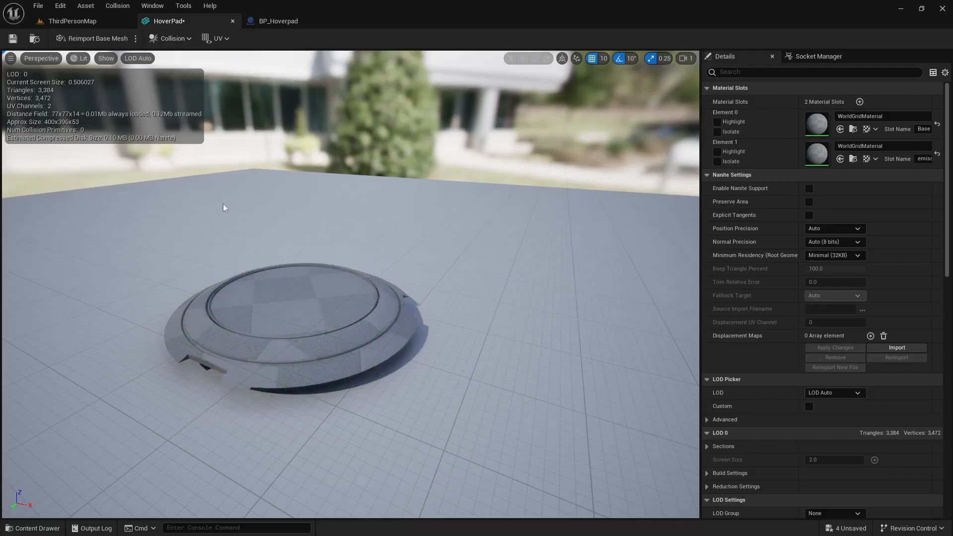
pyautogui.click(185, 39)
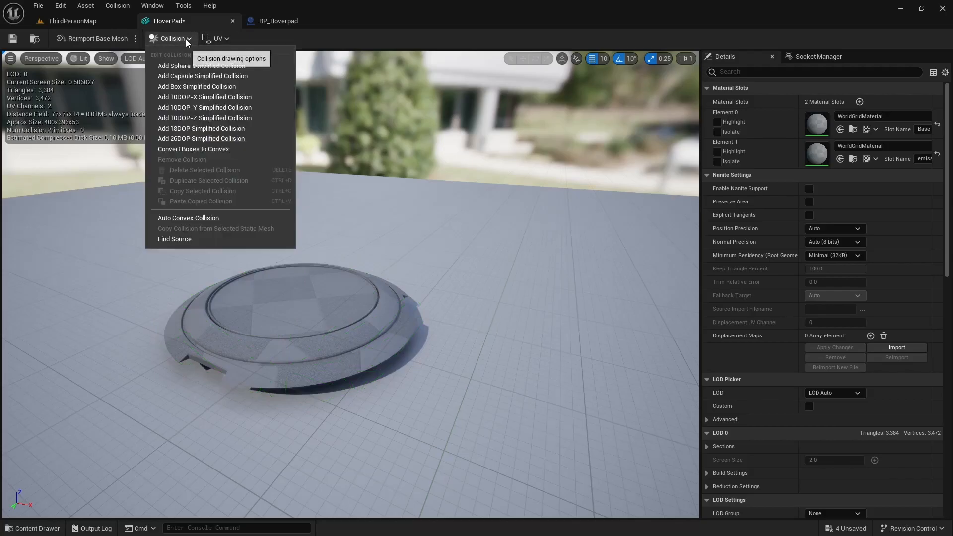
pyautogui.click(209, 86)
pyautogui.click(13, 38)
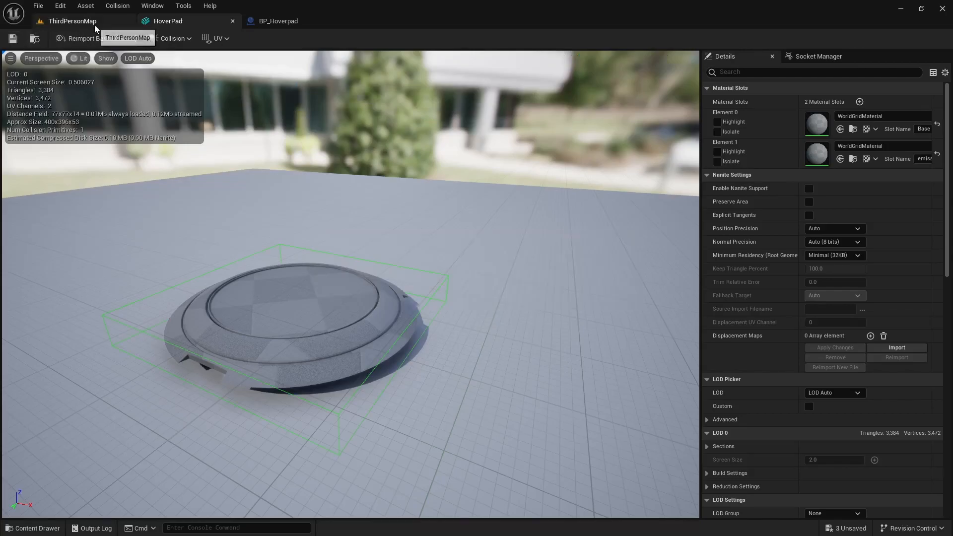
# Play-test ThirdPersonMap by running the character on and off the hoverpad to check its box collision, and stop the session
pyautogui.click(94, 22)
pyautogui.click(241, 38)
pyautogui.press('w')
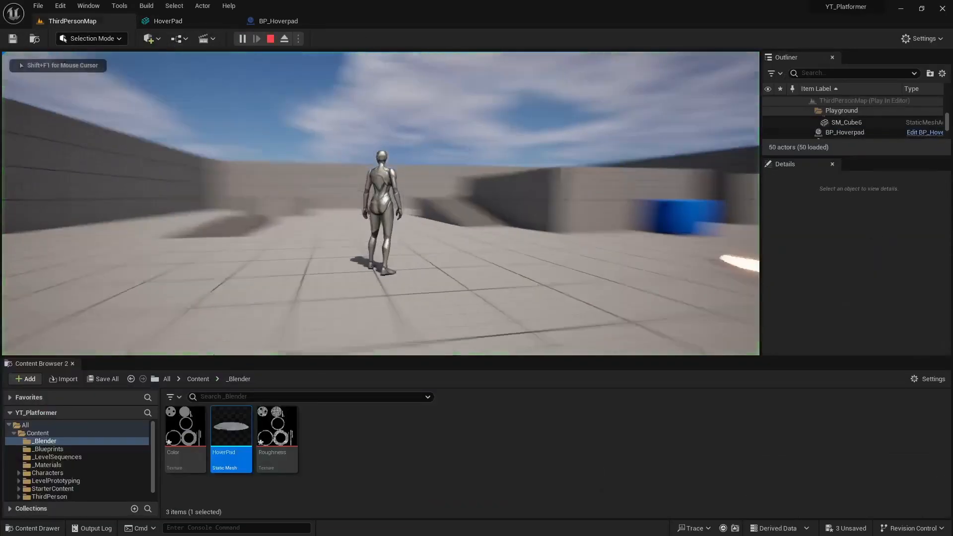
pyautogui.press('w')
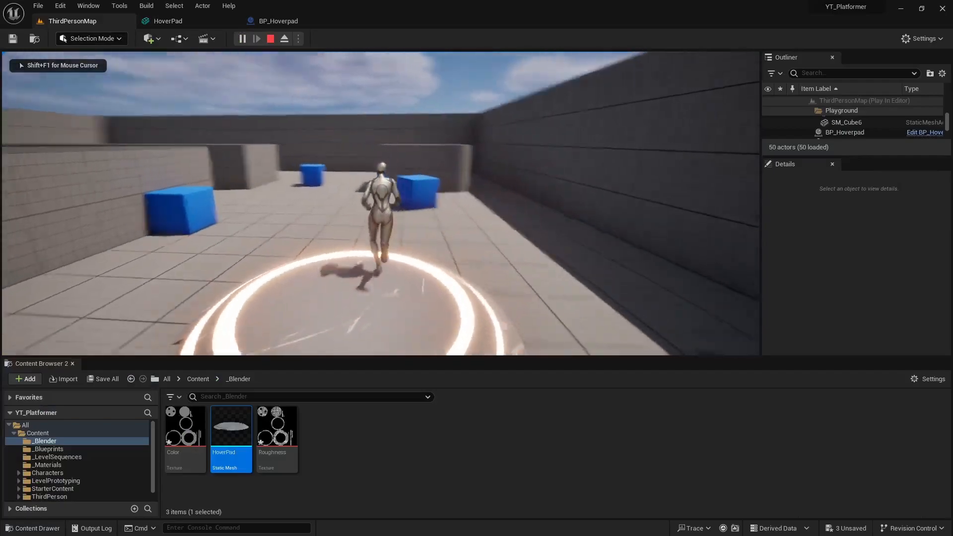
pyautogui.press('s')
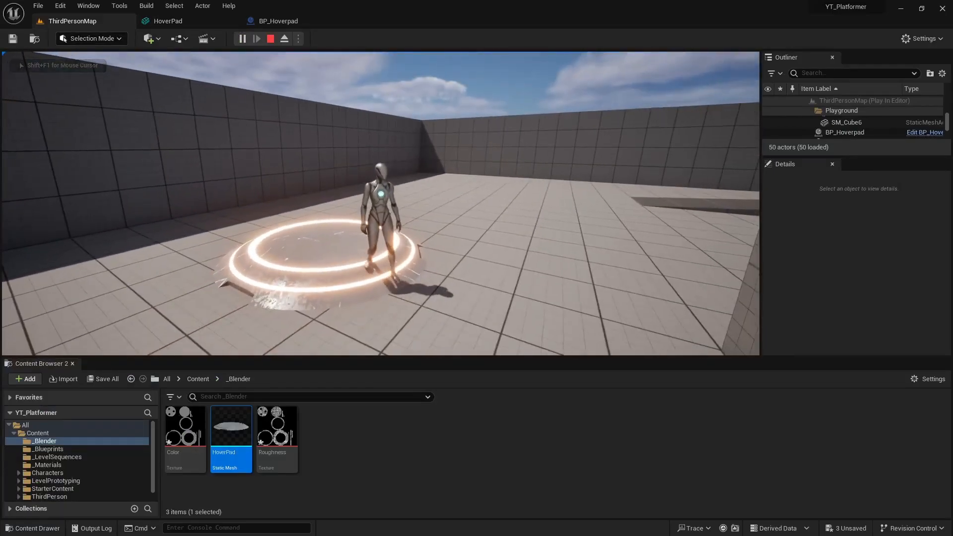
pyautogui.press('w')
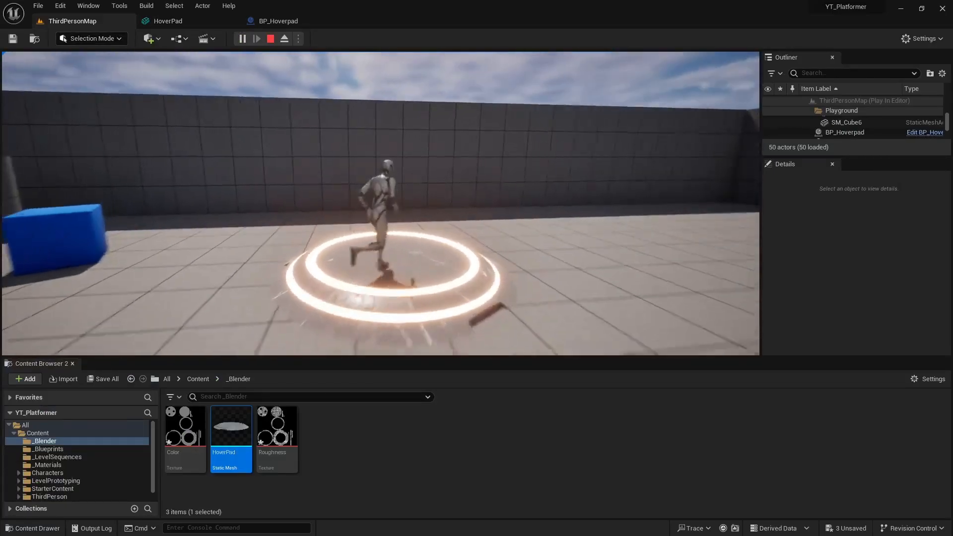
pyautogui.press('s')
pyautogui.press('d')
pyautogui.press('w')
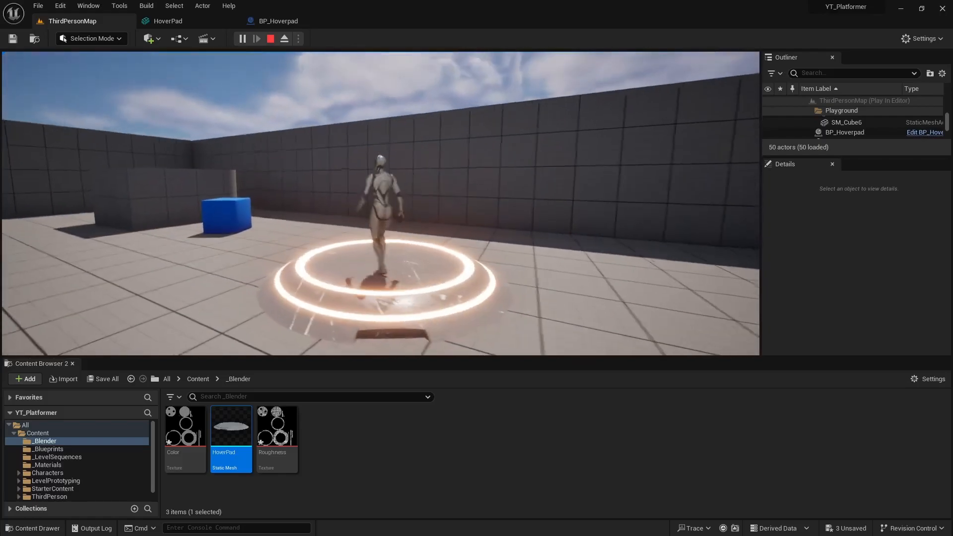
pyautogui.press('d')
pyautogui.press('s')
pyautogui.press('w')
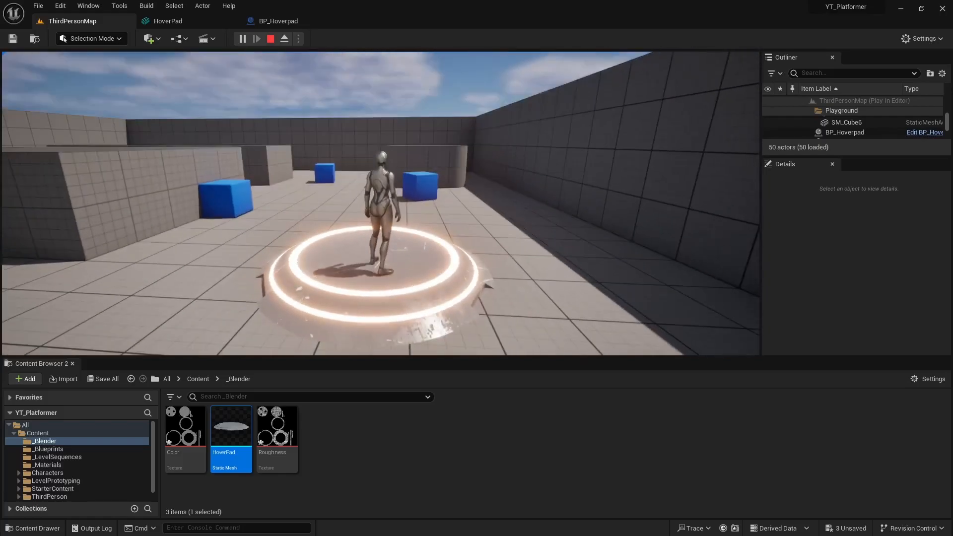
pyautogui.press('s')
pyautogui.press('d')
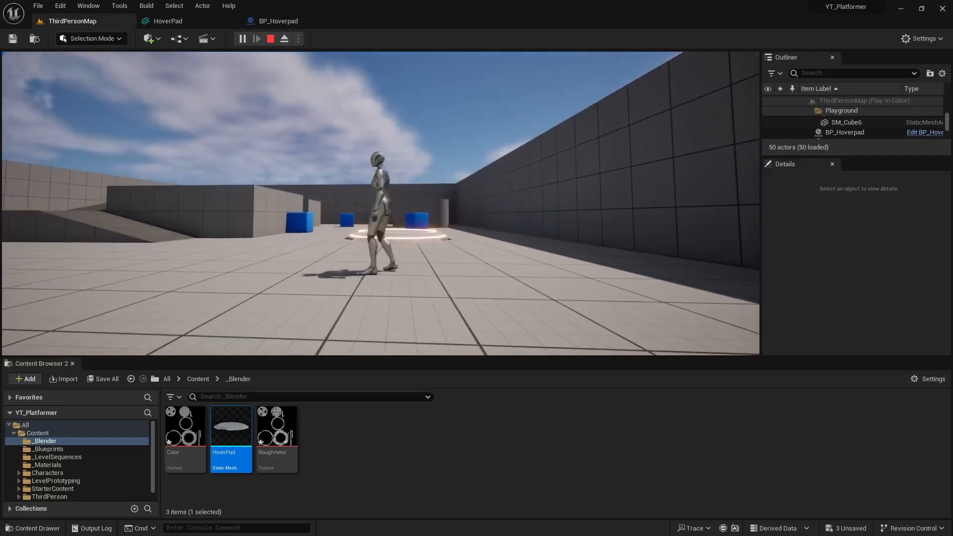
pyautogui.press('Escape')
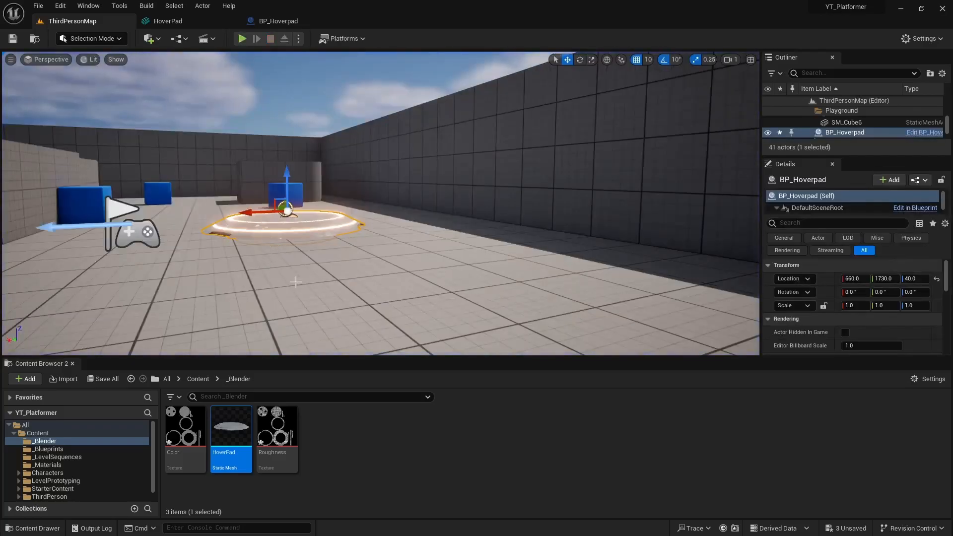
# Add a level sequence named Level1, saved in the _LevelSequences folder
pyautogui.press('s')
pyautogui.moveTo(295, 276); pyautogui.dragTo(343, 285, button='right')
pyautogui.press('q')
pyautogui.press('e')
pyautogui.press('a')
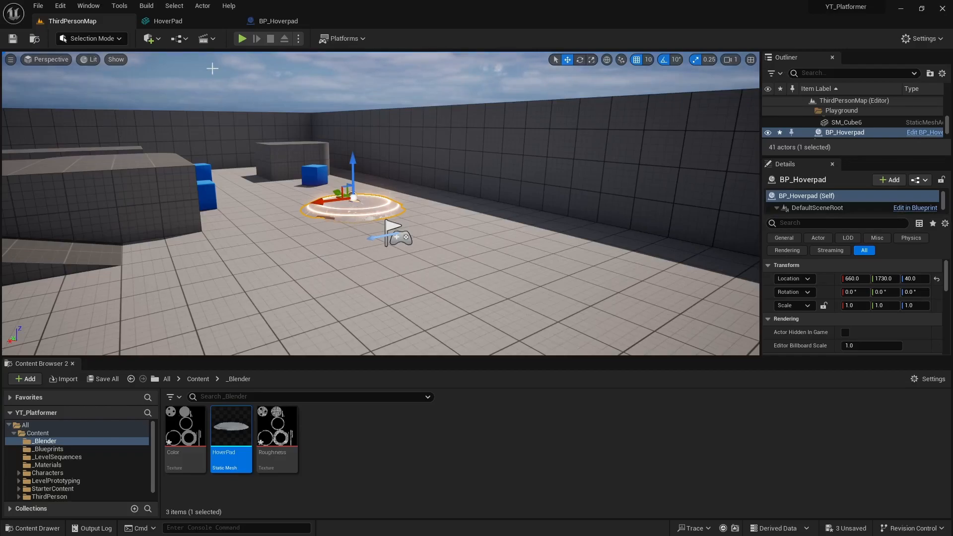
pyautogui.click(213, 39)
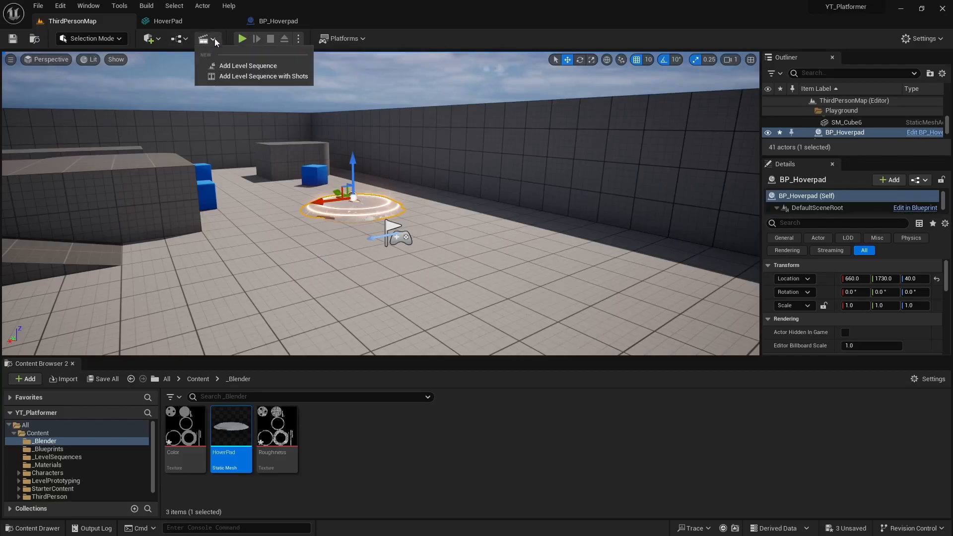
pyautogui.click(236, 68)
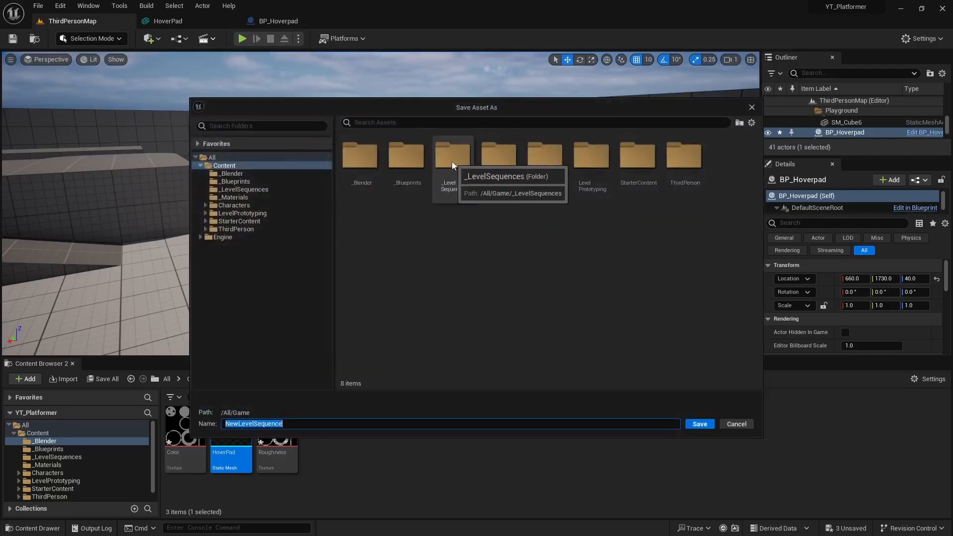
pyautogui.doubleClick(451, 156)
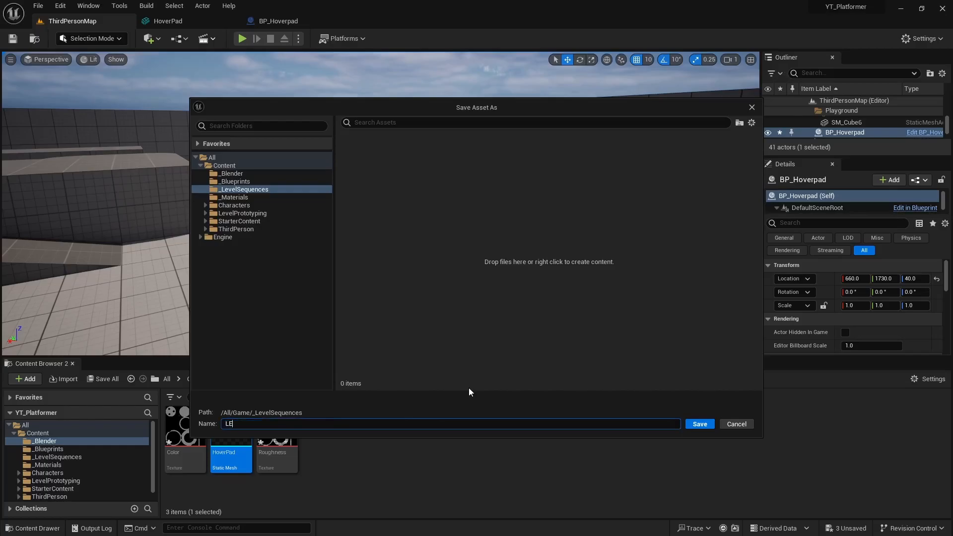
pyautogui.write('Level1')
pyautogui.press('Return')
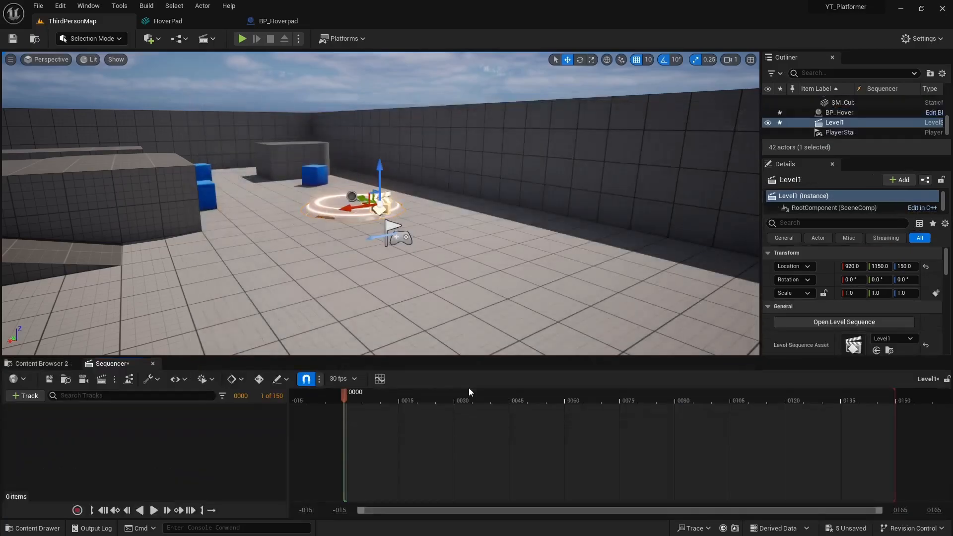
# Add the BP_Hoverpad actor as a track in the Level1 sequence
pyautogui.moveTo(406, 307); pyautogui.dragTo(356, 304, button='right')
pyautogui.press('d')
pyautogui.press('d')
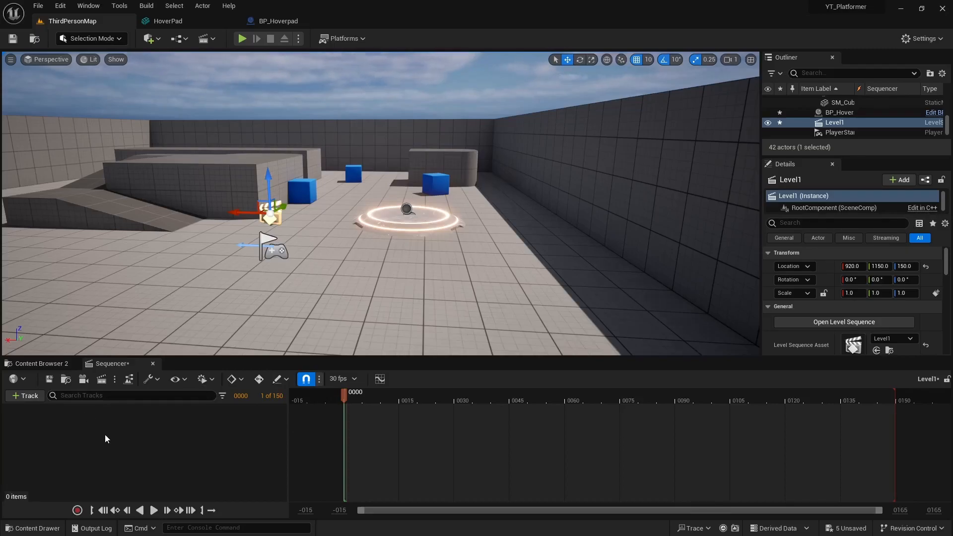
pyautogui.click(26, 395)
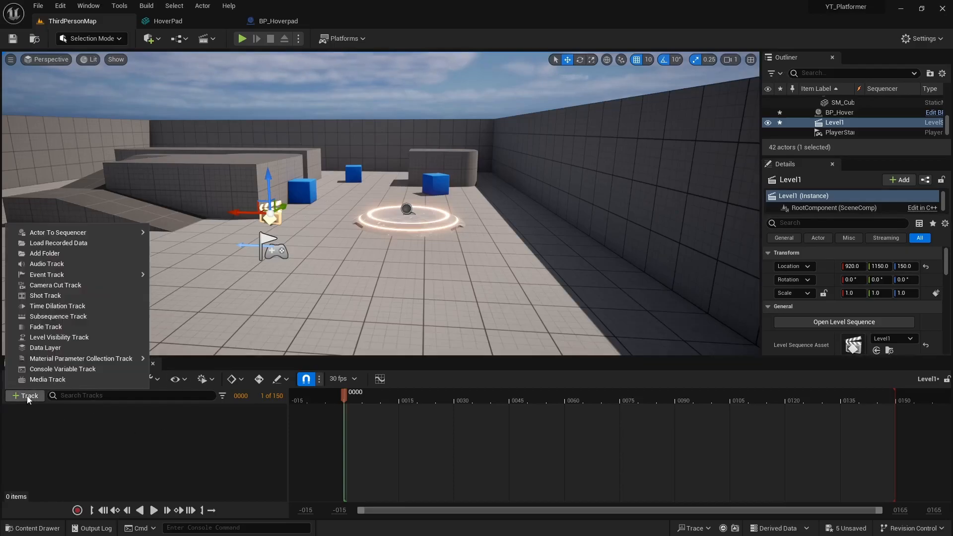
pyautogui.moveTo(59, 234)
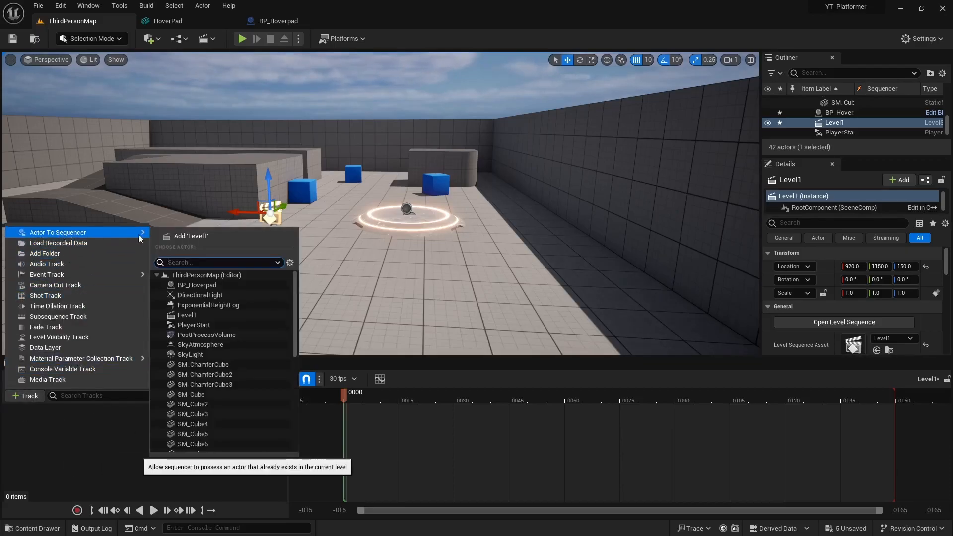
pyautogui.click(198, 285)
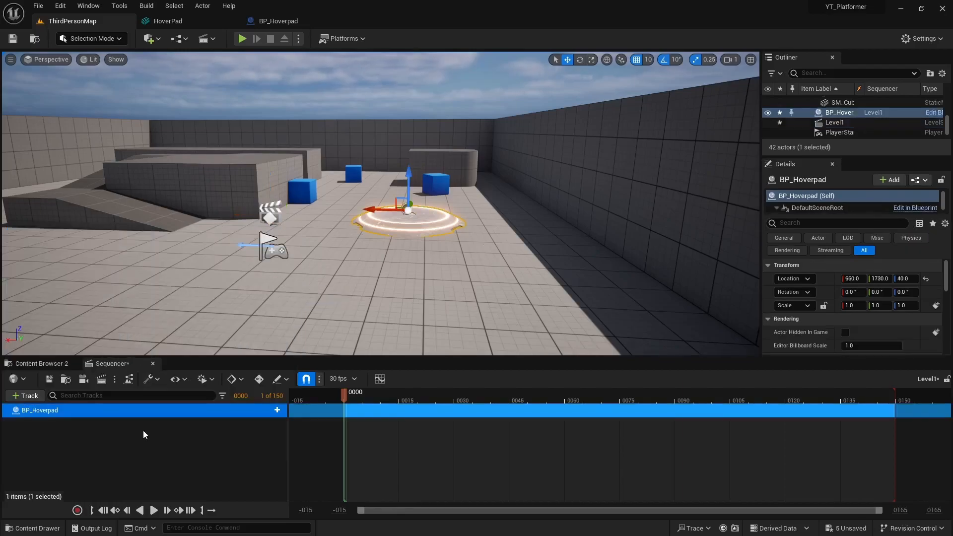
# Add a Transform track to BP_Hoverpad in the sequence and move the playhead to frame 150
pyautogui.click(277, 410)
pyautogui.moveTo(302, 323)
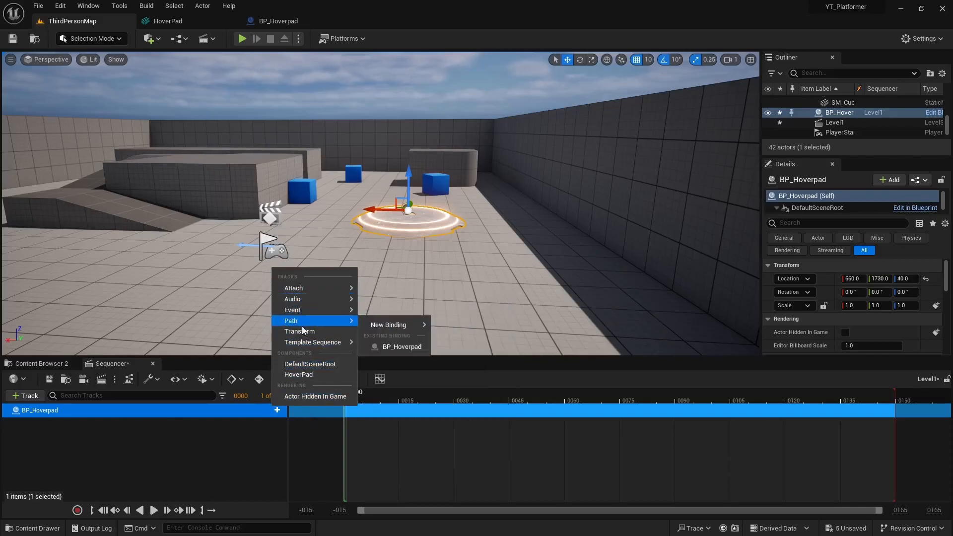
pyautogui.click(305, 336)
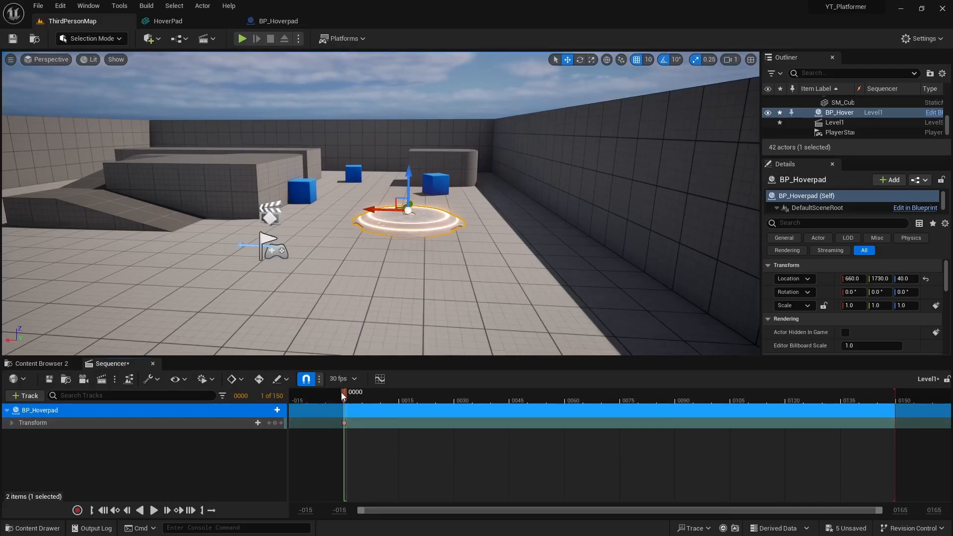
pyautogui.moveTo(345, 398); pyautogui.dragTo(561, 405)
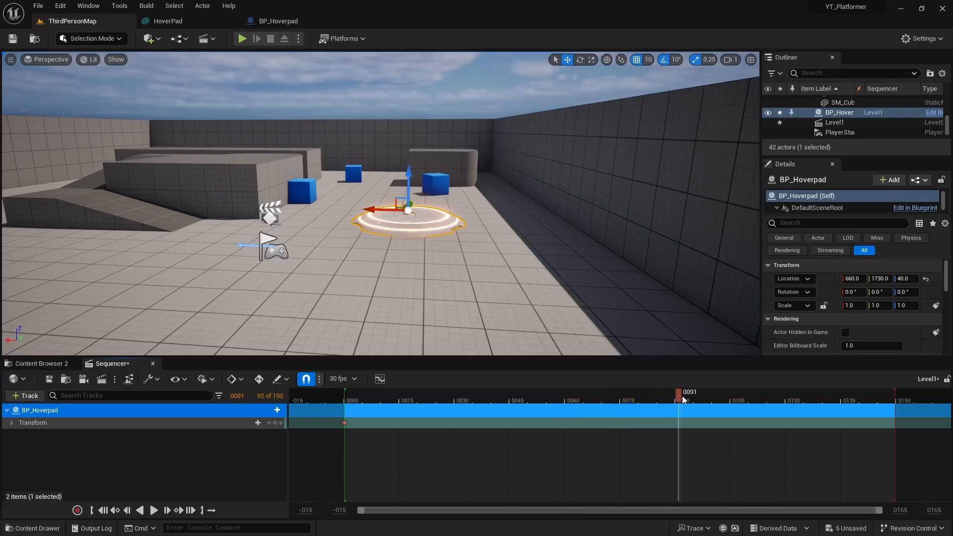
pyautogui.moveTo(893, 406); pyautogui.dragTo(896, 406)
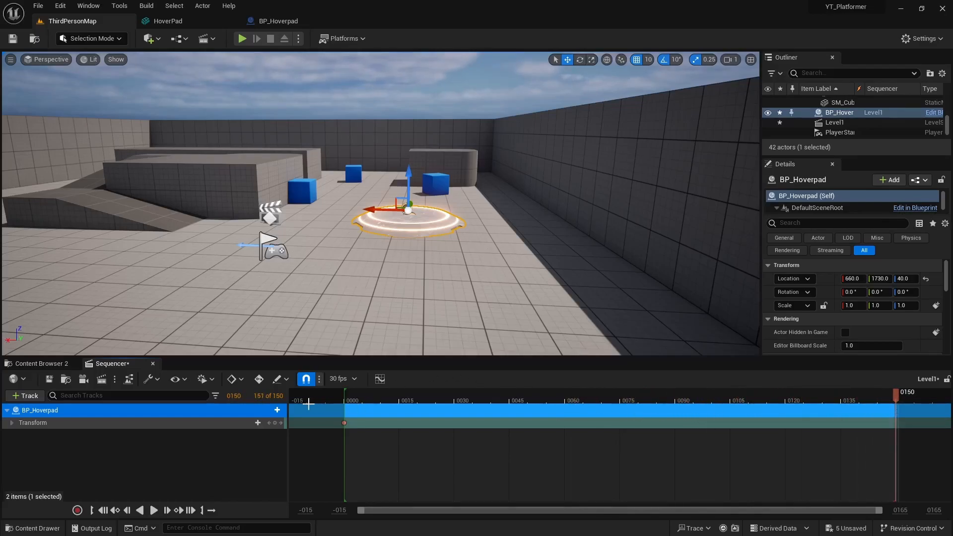
# Key BP_Hoverpad's transform at frame 150, and key it raised to a Z location of 1070 at frame 75
pyautogui.click(275, 423)
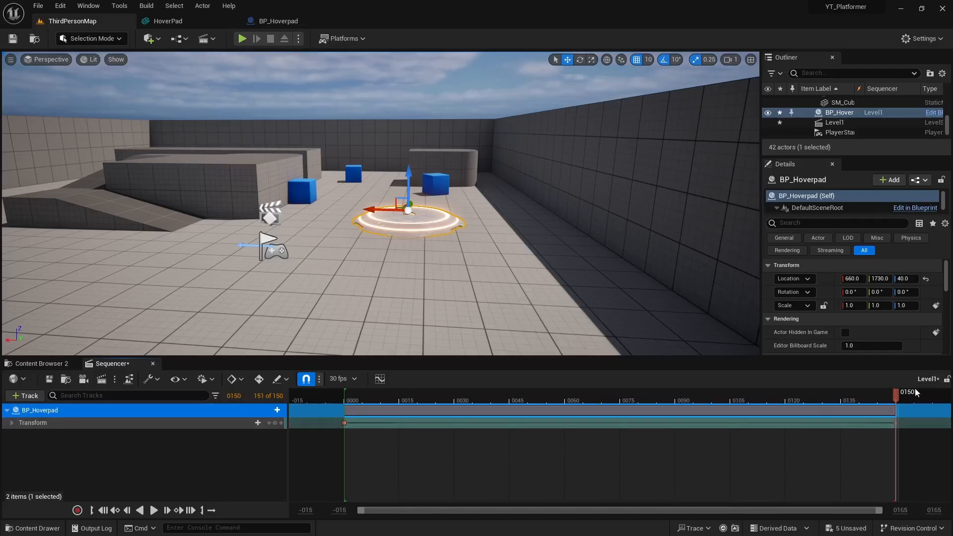
pyautogui.moveTo(816, 400); pyautogui.dragTo(651, 395)
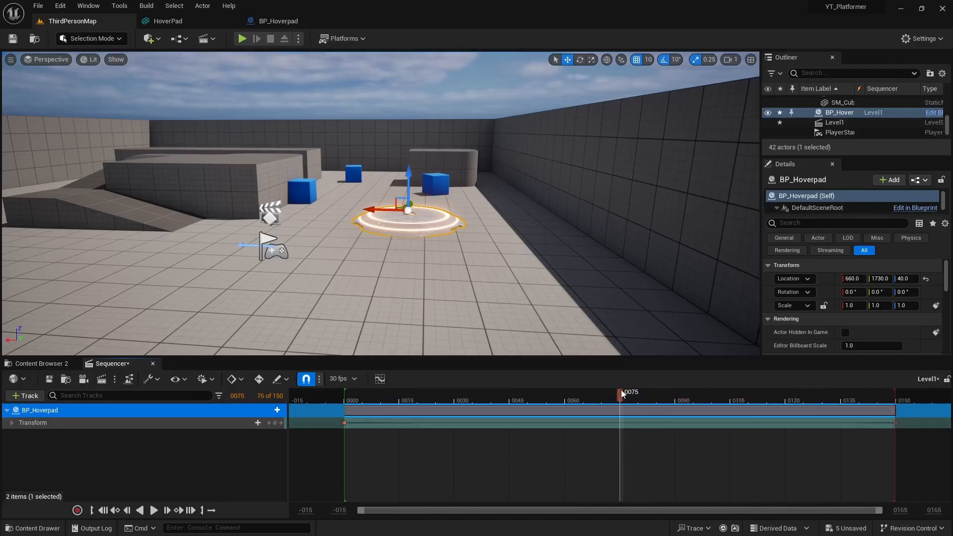
pyautogui.moveTo(408, 193); pyautogui.dragTo(410, 80)
pyautogui.moveTo(431, 202); pyautogui.dragTo(424, 148, button='right')
pyautogui.moveTo(430, 203); pyautogui.dragTo(428, 58)
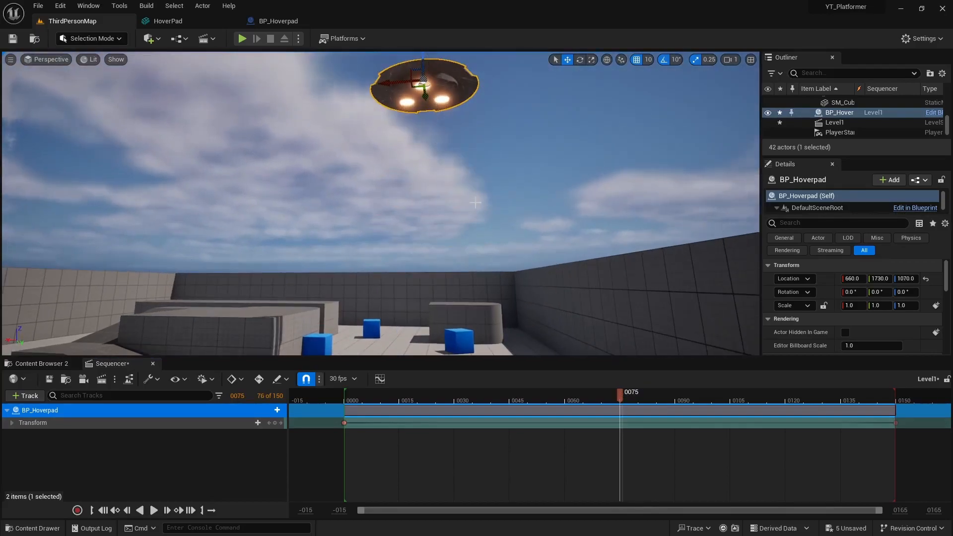
pyautogui.click(275, 423)
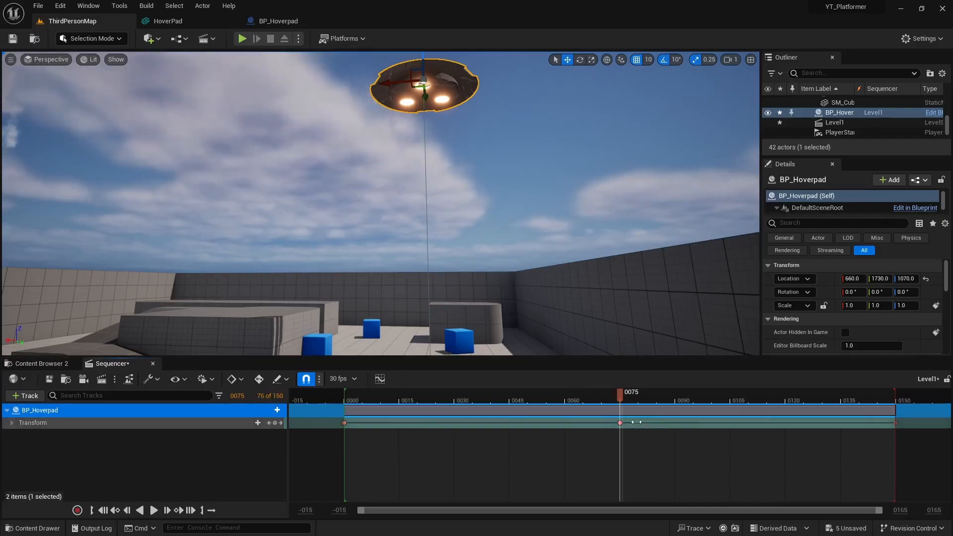
# Preview the hoverpad animation from frame 0 with looping playback enabled in the Level1 sequence
pyautogui.moveTo(618, 395); pyautogui.dragTo(344, 420)
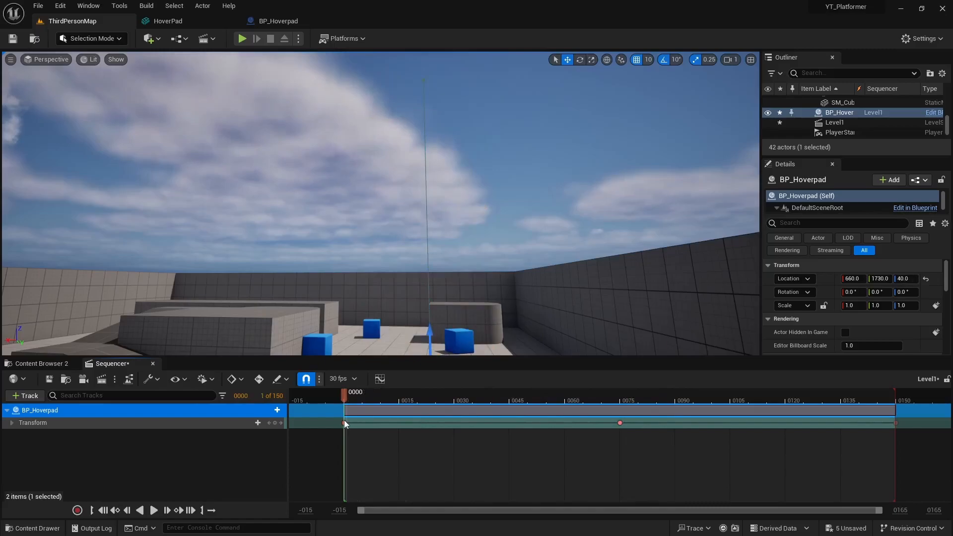
pyautogui.press('f')
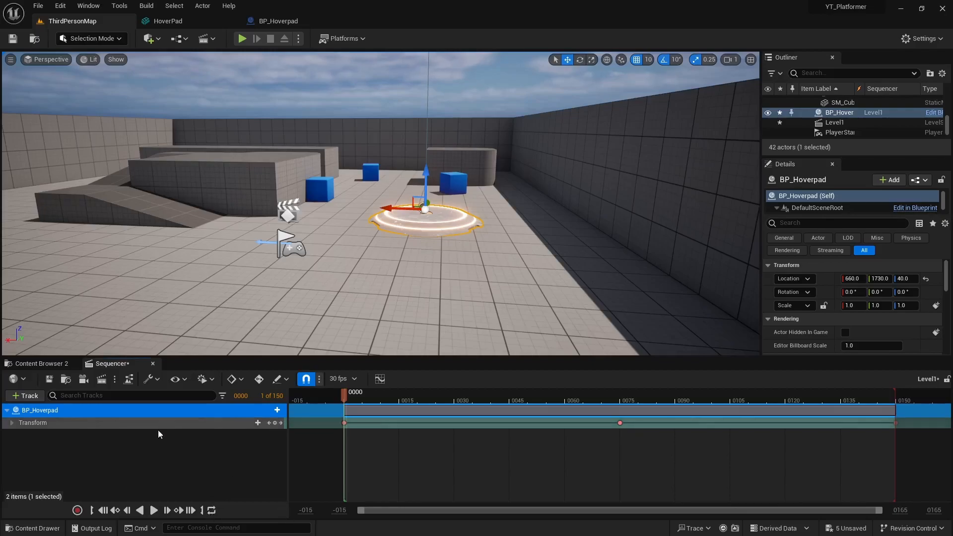
pyautogui.click(154, 510)
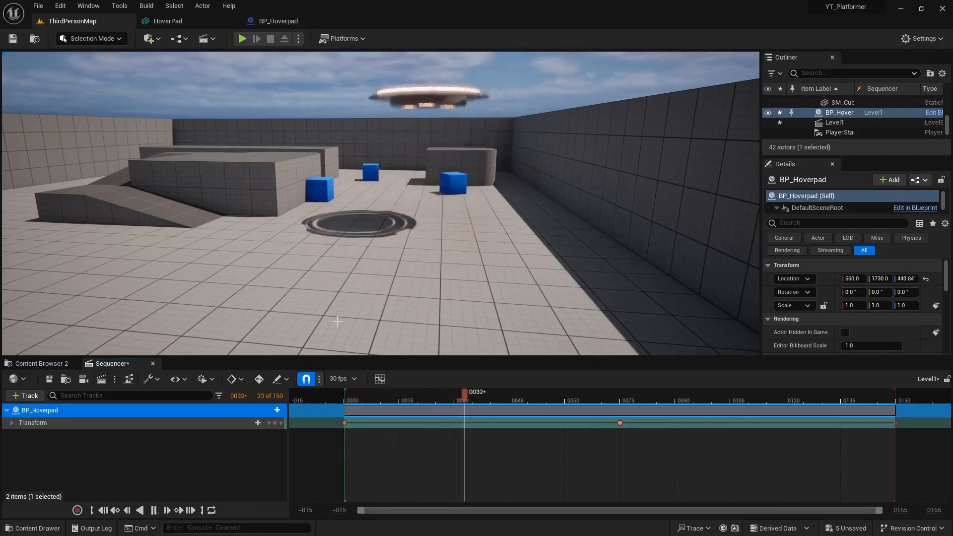
pyautogui.moveTo(323, 327)
pyautogui.mouseDown(button='right')
pyautogui.moveTo(335, 270)
pyautogui.moveTo(323, 325)
pyautogui.moveTo(329, 298)
pyautogui.moveTo(324, 307)
pyautogui.mouseUp(button='right')
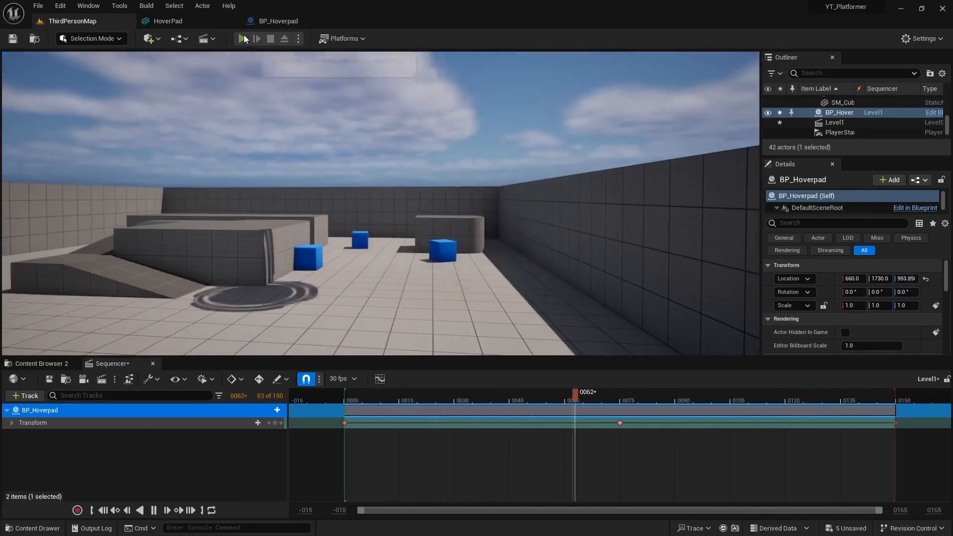
# Play-test ThirdPersonMap by moving the character onto the animated hoverpad and riding it, and end the session
pyautogui.click(242, 38)
pyautogui.press('w')
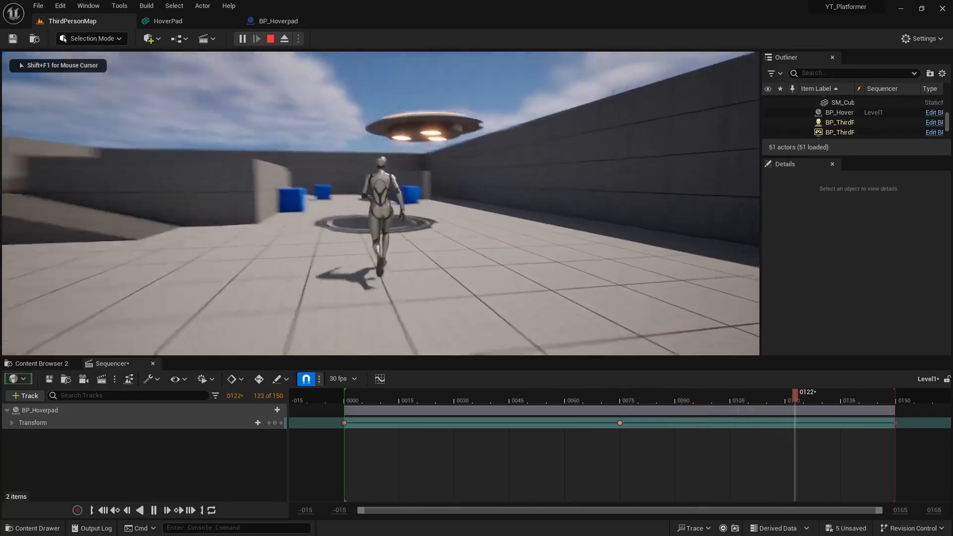
pyautogui.press('space')
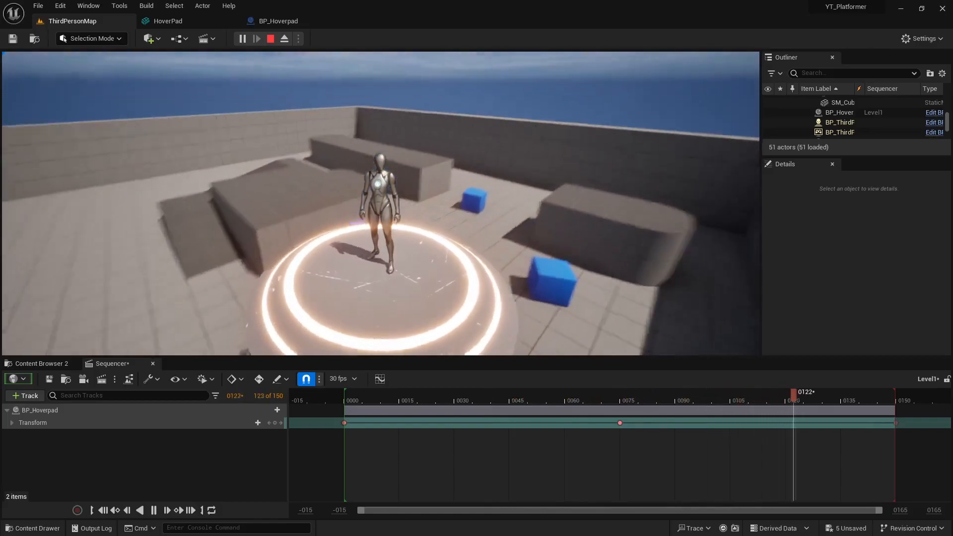
pyautogui.press('Escape')
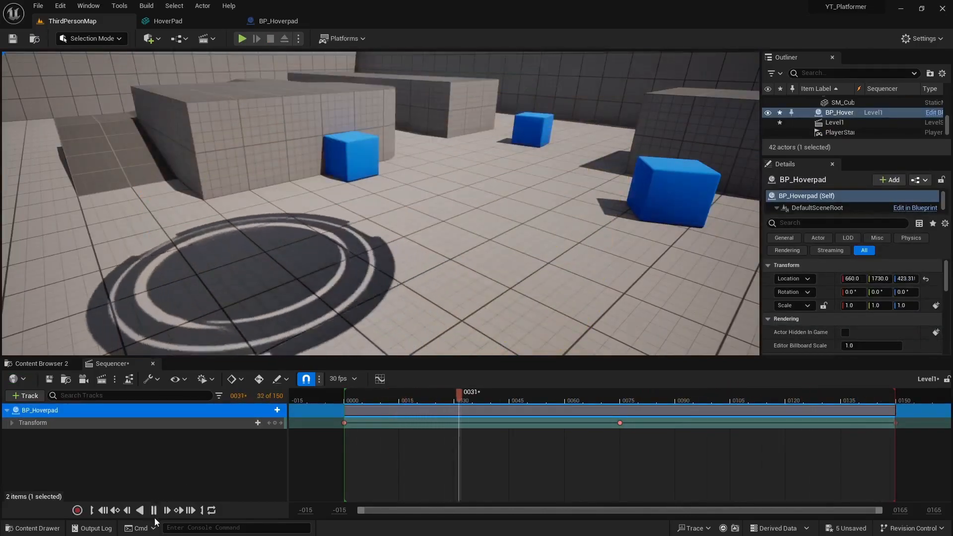
# Stop the Level1 sequence playback, return the playhead to frame 0, and close the Sequencer
pyautogui.press('space')
pyautogui.moveTo(381, 204); pyautogui.dragTo(420, 197, button='right')
pyautogui.moveTo(498, 393); pyautogui.dragTo(364, 389)
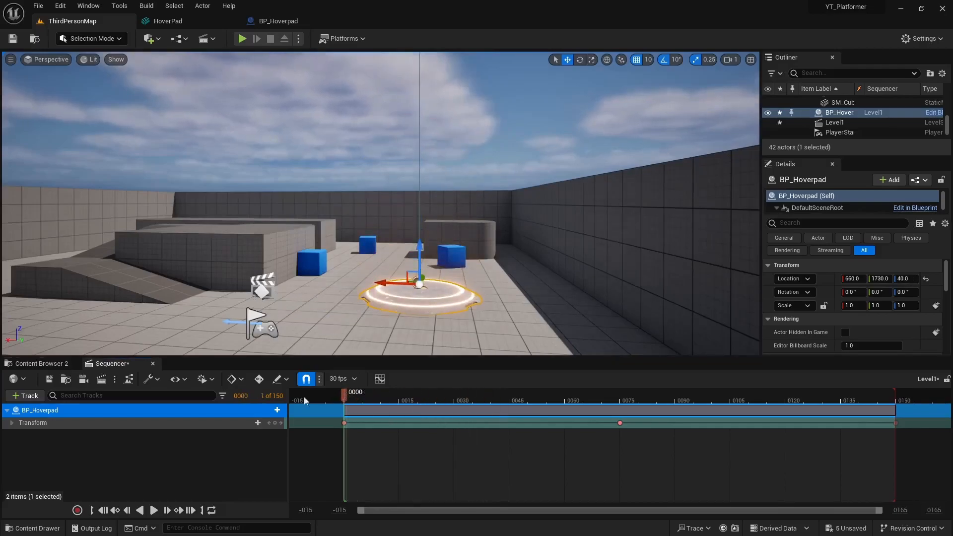
pyautogui.click(153, 363)
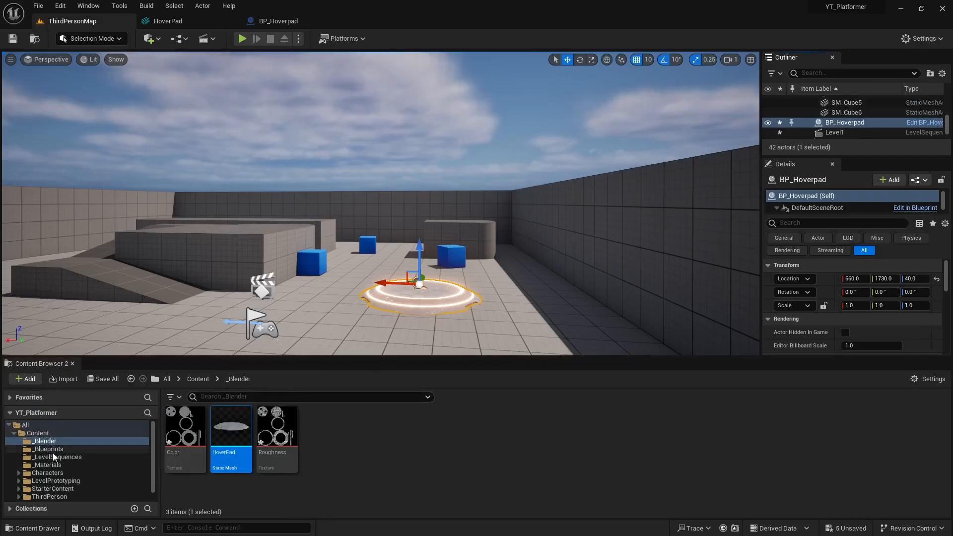
# Create an Actor Blueprint class named BP_HoverNew in the _Blueprints folder
pyautogui.click(78, 449)
pyautogui.rightClick(269, 442)
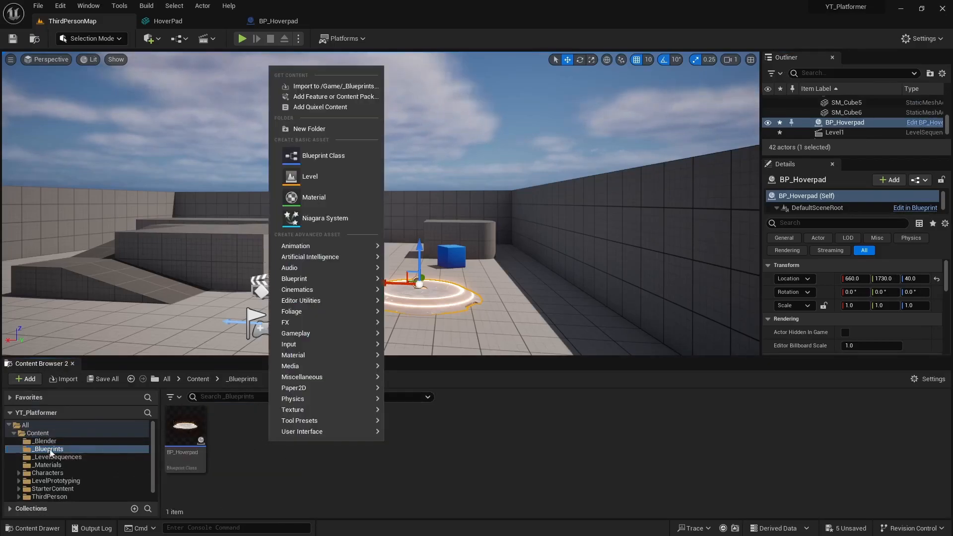
pyautogui.click(319, 158)
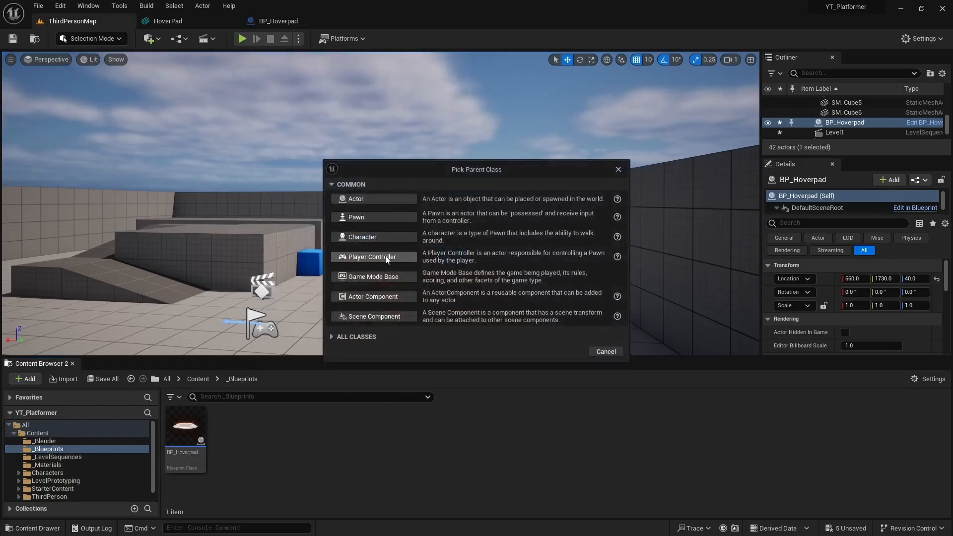
pyautogui.click(368, 199)
pyautogui.write('BP_')
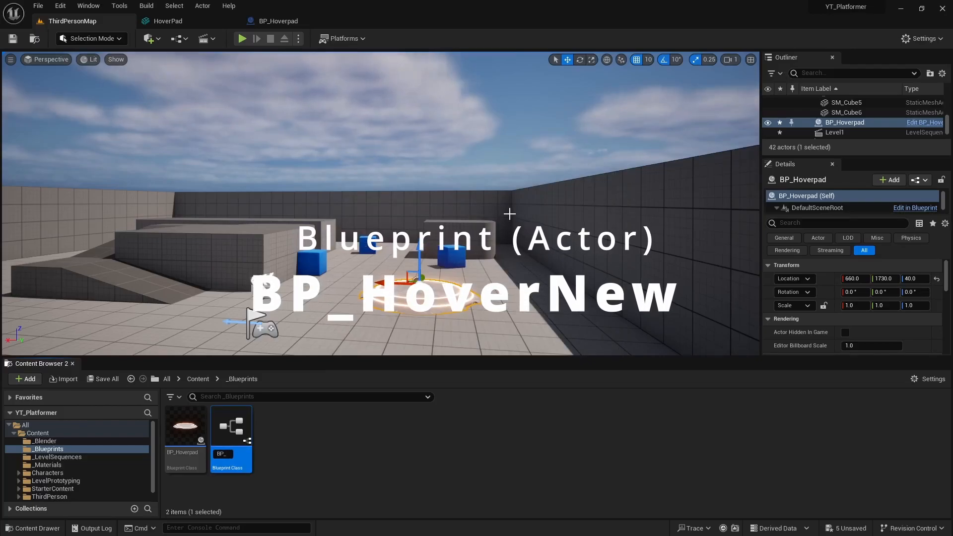
pyautogui.write('HoverNew')
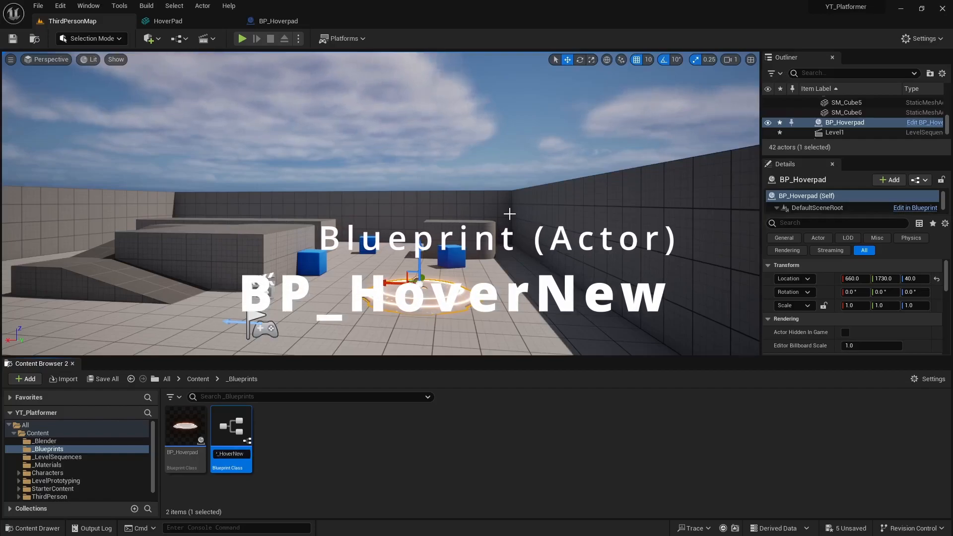
pyautogui.press('Return')
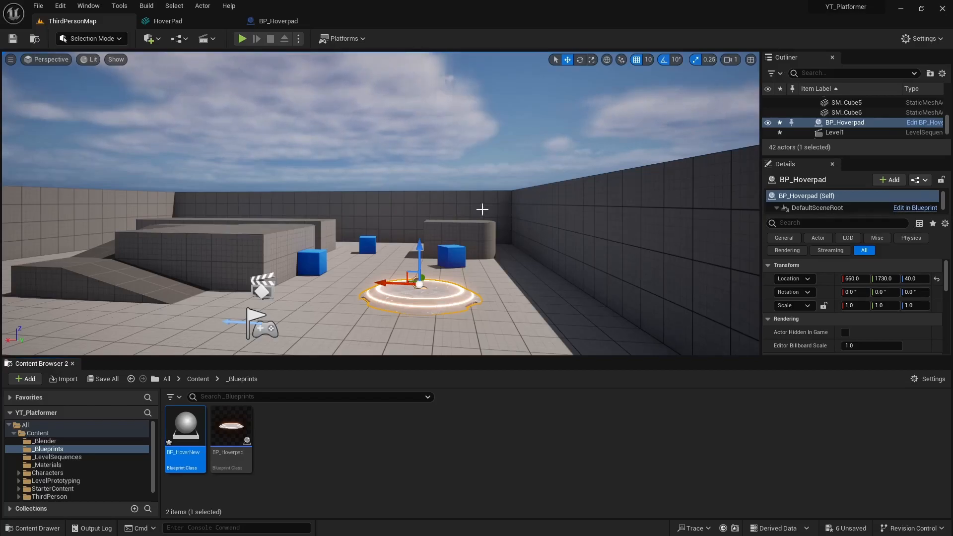
# Open BP_HoverNew and add a Static Mesh component named EmptyMesh under DefaultSceneRoot
pyautogui.doubleClick(193, 432)
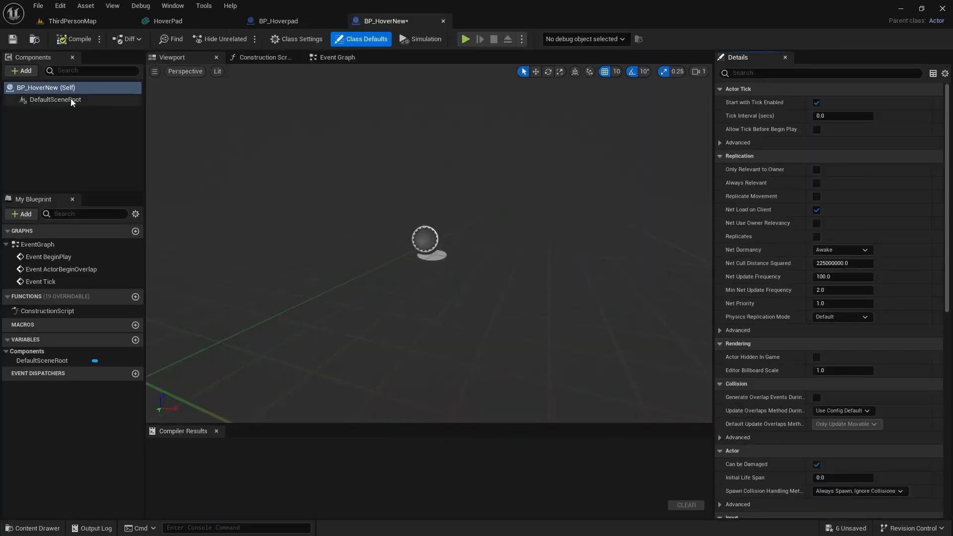
pyautogui.click(27, 73)
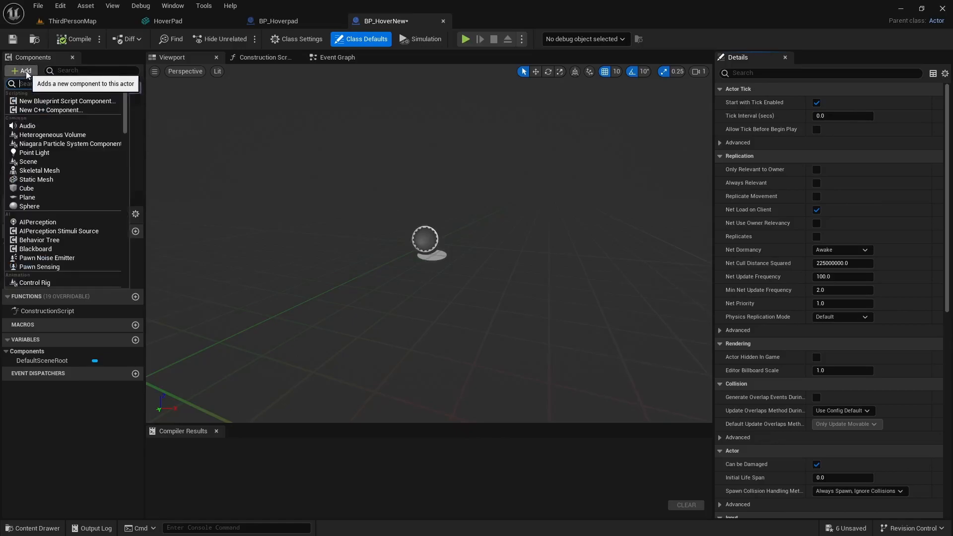
pyautogui.click(36, 179)
pyautogui.write('EmptyMesh')
pyautogui.press('Return')
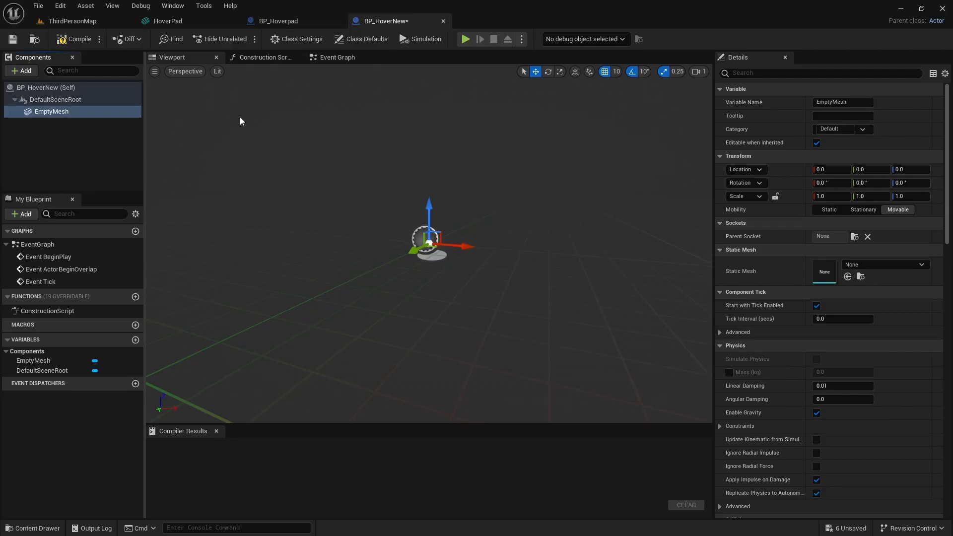
# Compile BP_HoverNew and connect a Set Static Mesh node targeting EmptyMesh to its Construction Script, with the Empty Mesh node below the script's entry
pyautogui.click(266, 58)
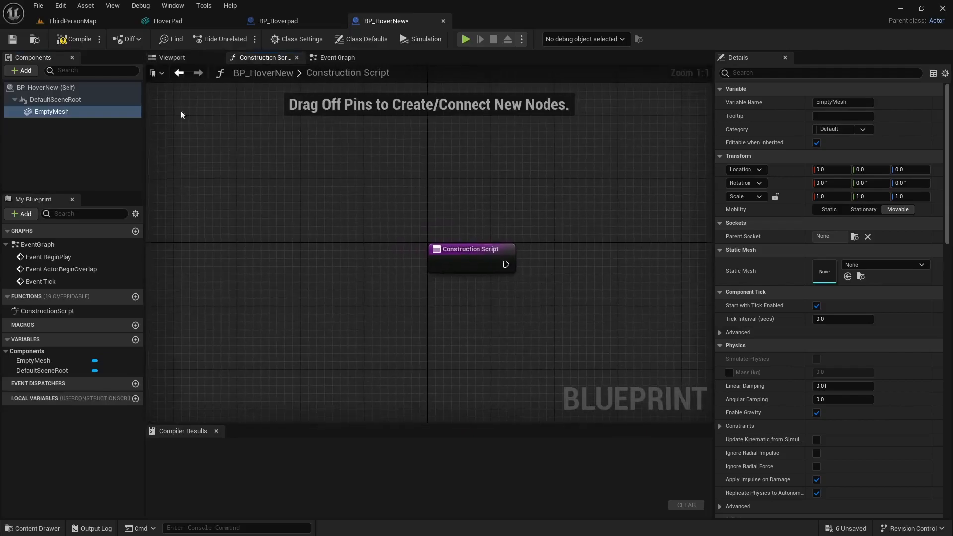
pyautogui.click(71, 40)
pyautogui.moveTo(458, 314); pyautogui.dragTo(252, 257, button='right')
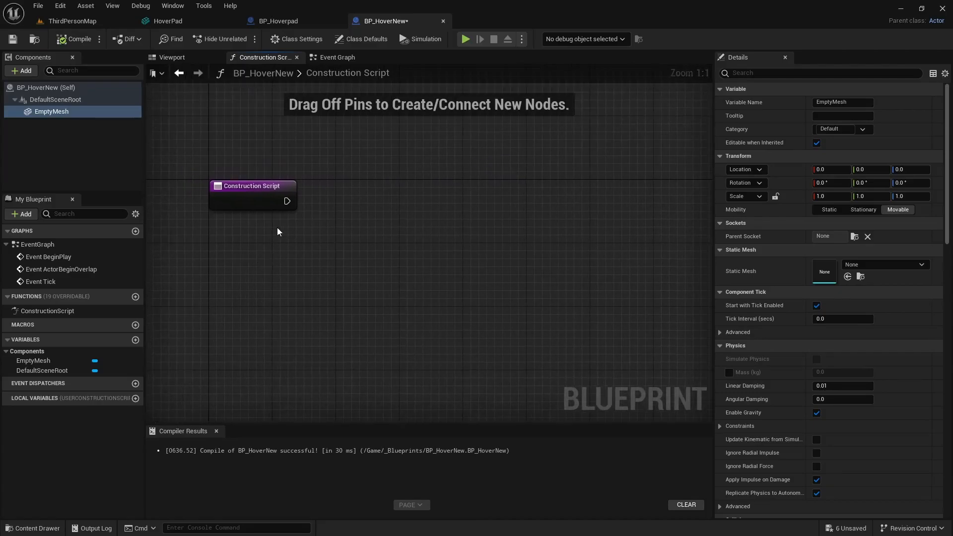
pyautogui.moveTo(286, 201); pyautogui.dragTo(347, 198)
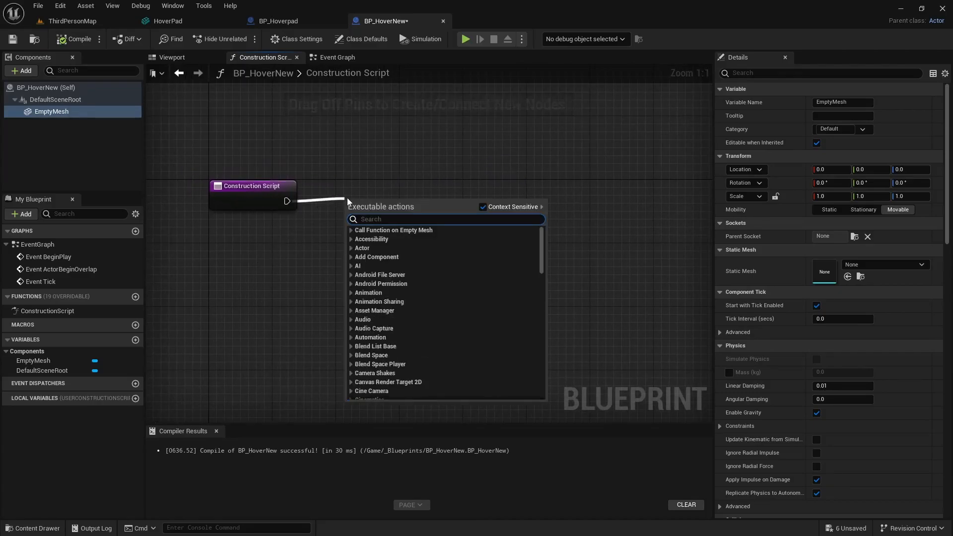
pyautogui.write('set static mesh')
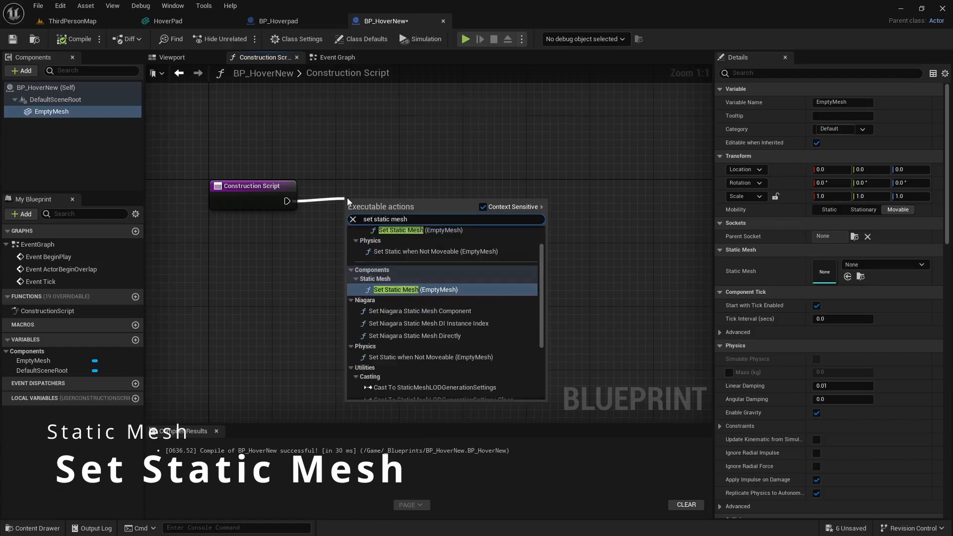
pyautogui.press('Return')
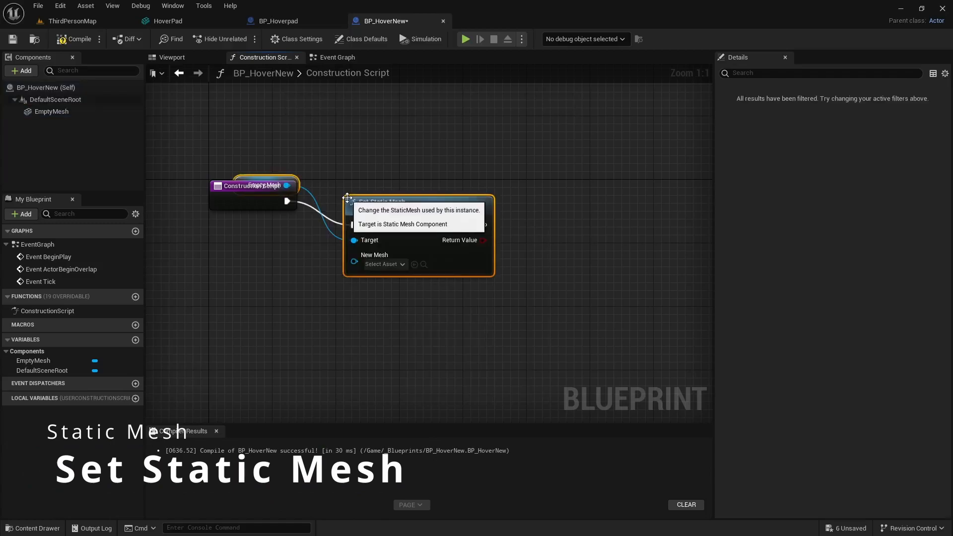
pyautogui.moveTo(366, 208); pyautogui.dragTo(383, 177)
pyautogui.click(278, 156)
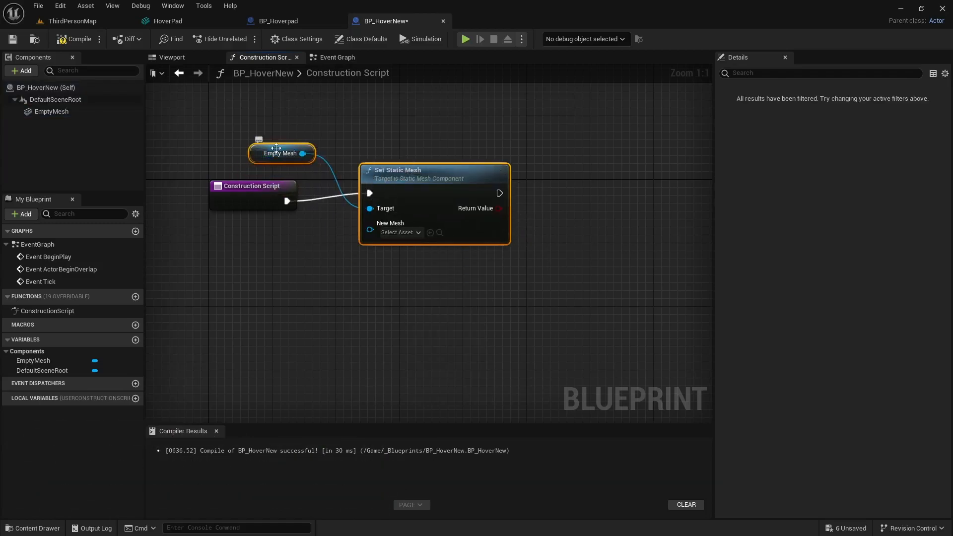
pyautogui.moveTo(286, 149); pyautogui.dragTo(281, 237)
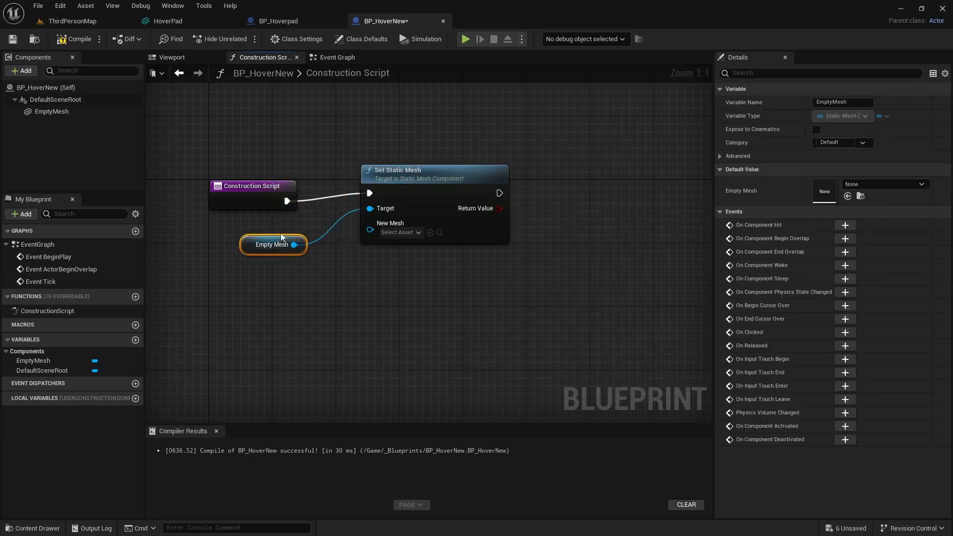
# Promote Set Static Mesh's New Mesh input to a variable named HoverPadMesh and place its node below Empty Mesh
pyautogui.rightClick(370, 231)
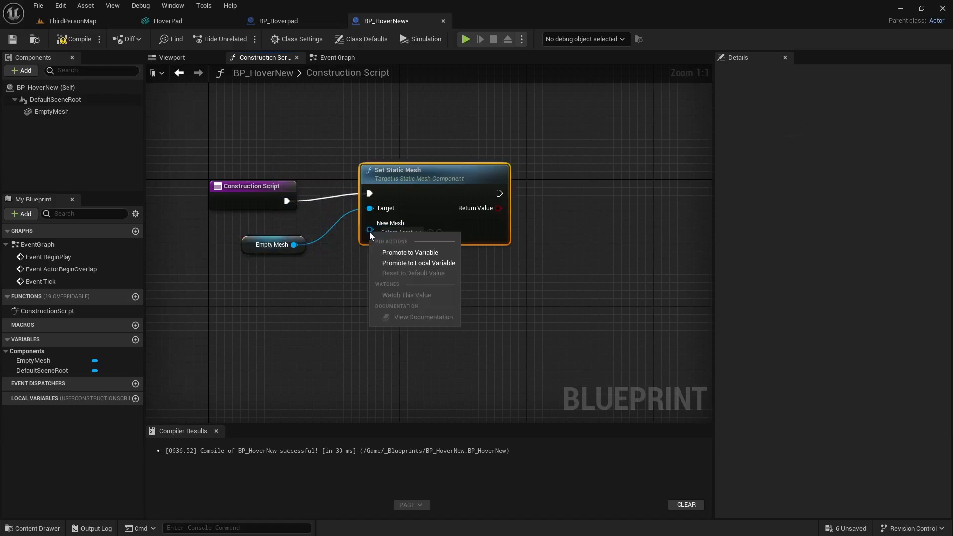
pyautogui.click(394, 252)
pyautogui.write('HoverPadMesh')
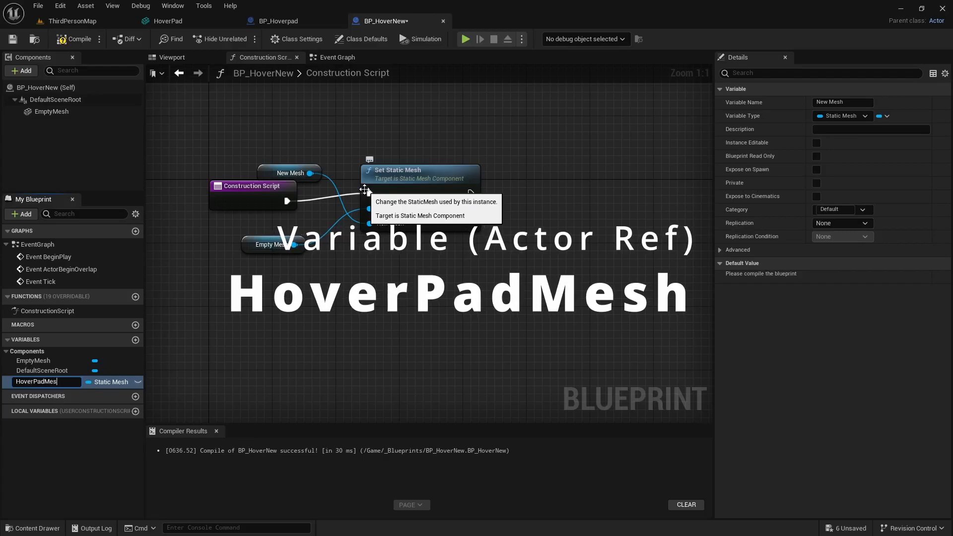
pyautogui.press('Return')
pyautogui.moveTo(311, 173); pyautogui.dragTo(308, 268)
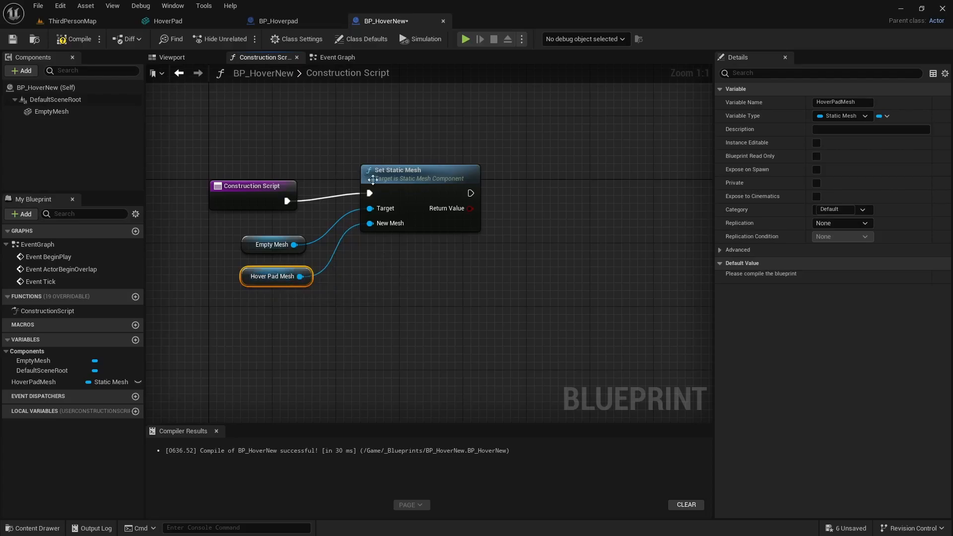
# Add a Set Material node after Set Static Mesh in BP_HoverNew's Construction Script and align the two nodes
pyautogui.click(308, 18)
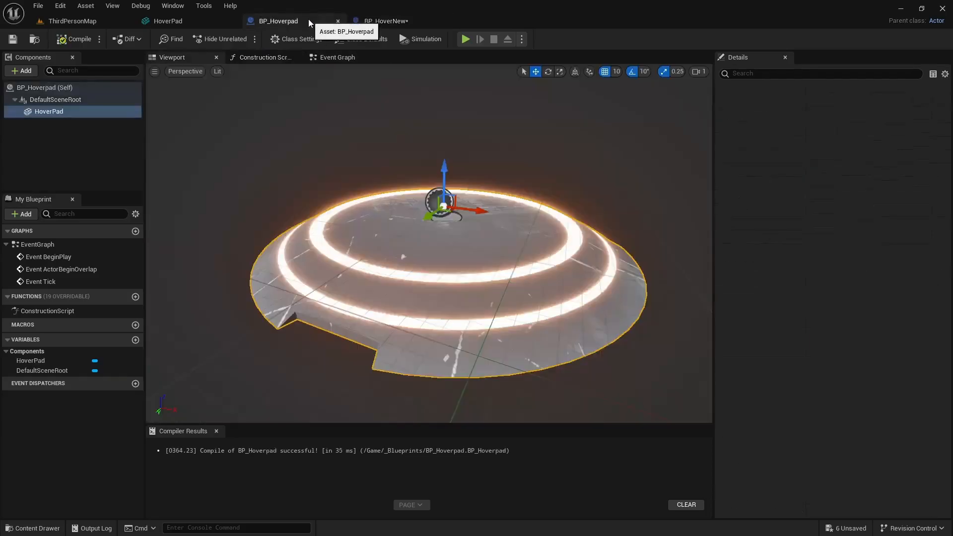
pyautogui.click(392, 22)
pyautogui.moveTo(526, 287); pyautogui.dragTo(447, 286, button='right')
pyautogui.moveTo(392, 191); pyautogui.dragTo(456, 198)
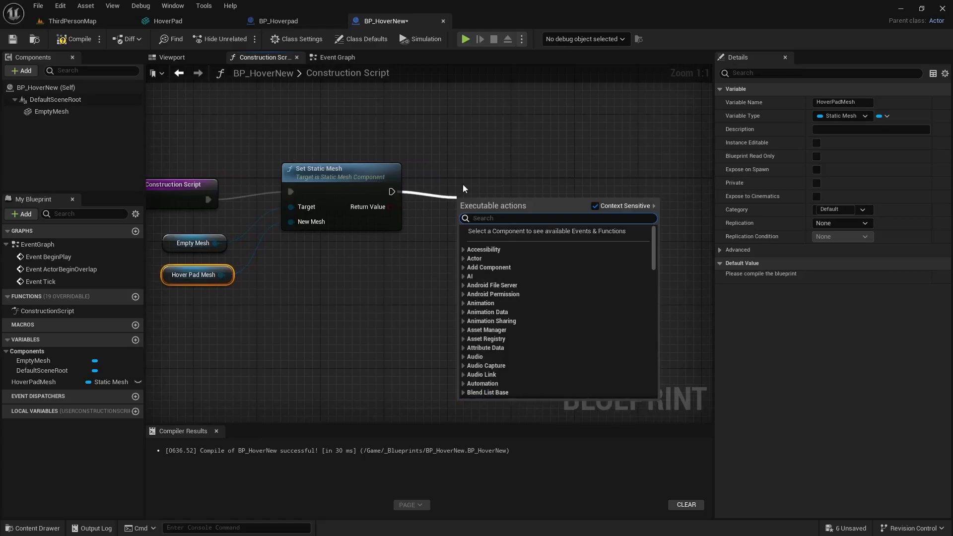
pyautogui.write('set material')
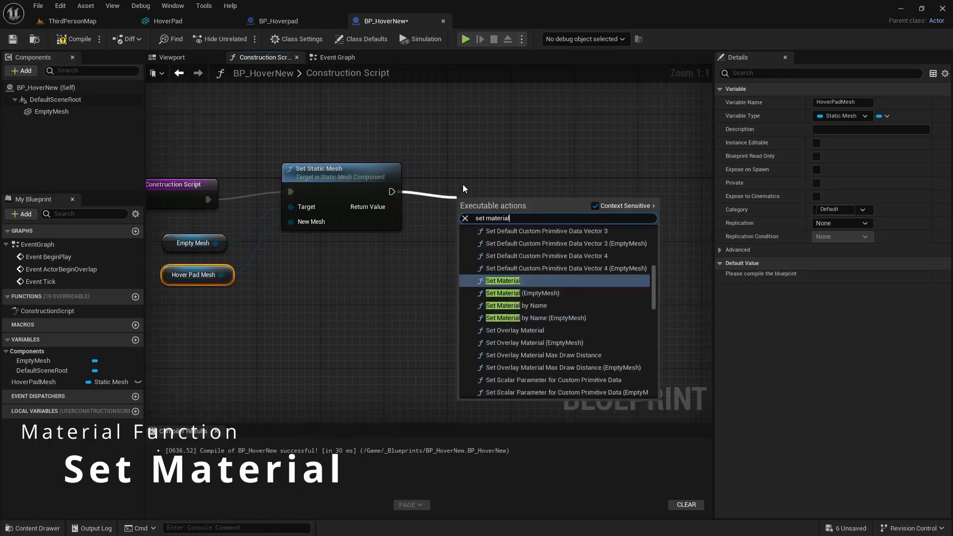
pyautogui.press('Return')
pyautogui.moveTo(501, 178); pyautogui.dragTo(487, 169)
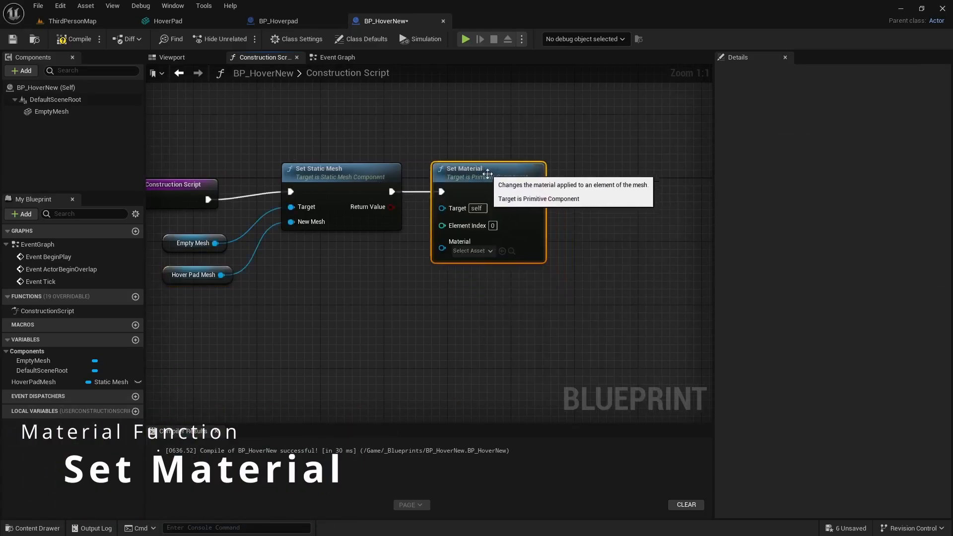
# Duplicate the Set Material node, set the copy's Element Index to 1, and connect it after the first Set Material node
pyautogui.moveTo(591, 256); pyautogui.dragTo(481, 258, button='right')
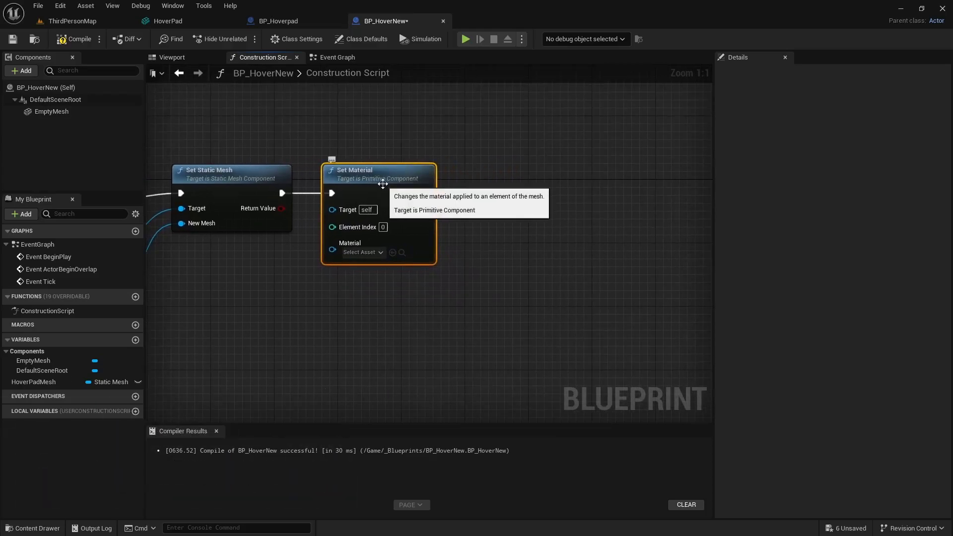
pyautogui.hotkey('ctrl', 'c')
pyautogui.hotkey('ctrl', 'v')
pyautogui.moveTo(479, 195); pyautogui.dragTo(560, 195)
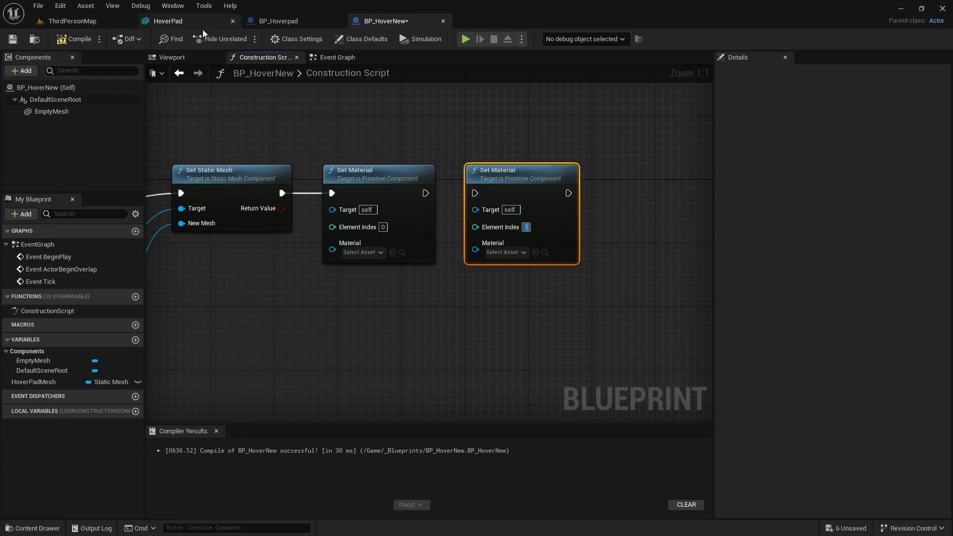
pyautogui.click(278, 21)
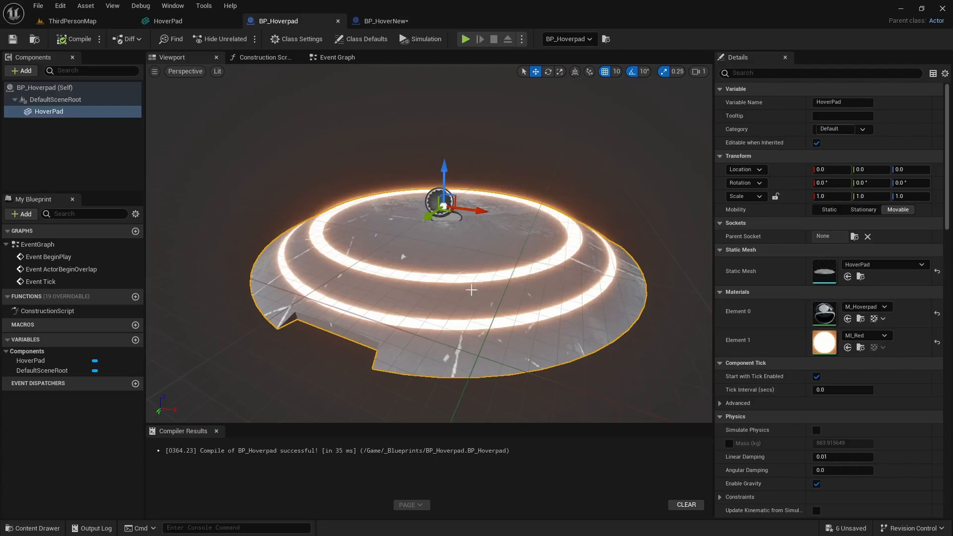
pyautogui.click(386, 21)
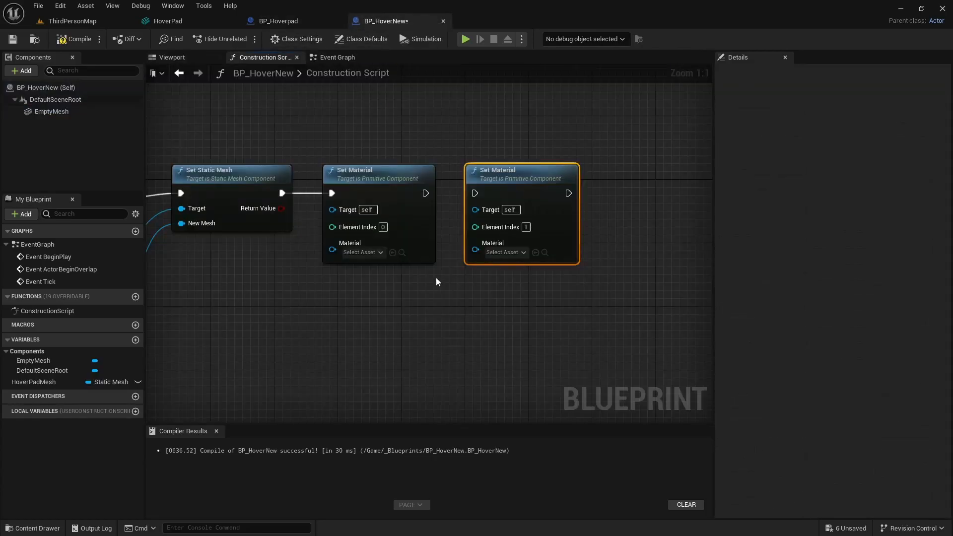
pyautogui.moveTo(499, 185); pyautogui.dragTo(507, 185)
pyautogui.moveTo(425, 193); pyautogui.dragTo(481, 194)
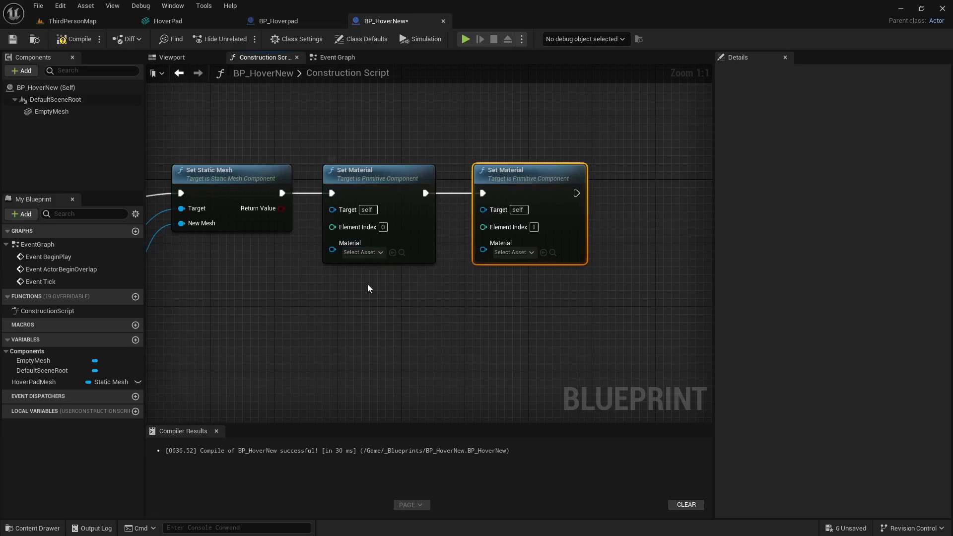
# Set the Material of the Set Material node with Element Index 0 to M_Hoverpad
pyautogui.click(378, 253)
pyautogui.write('m_hov')
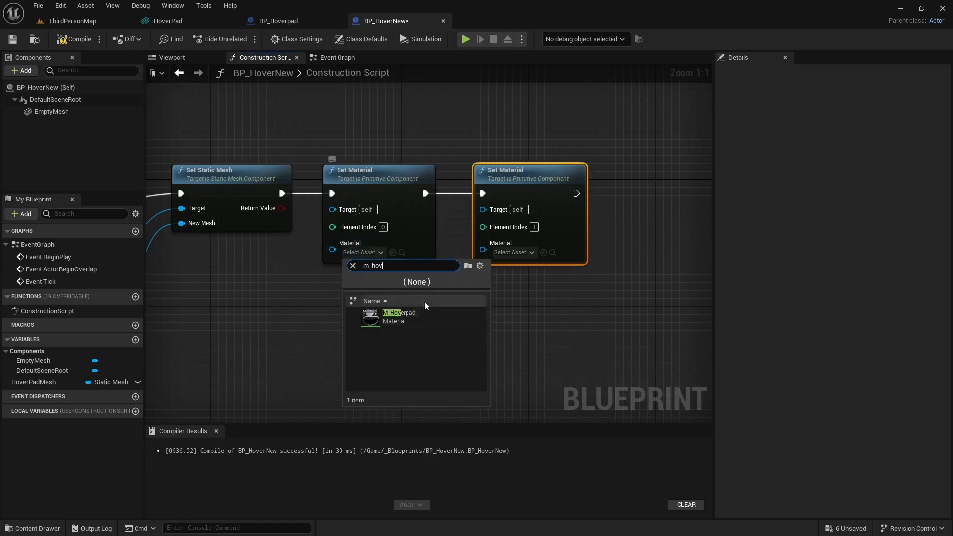
pyautogui.click(392, 320)
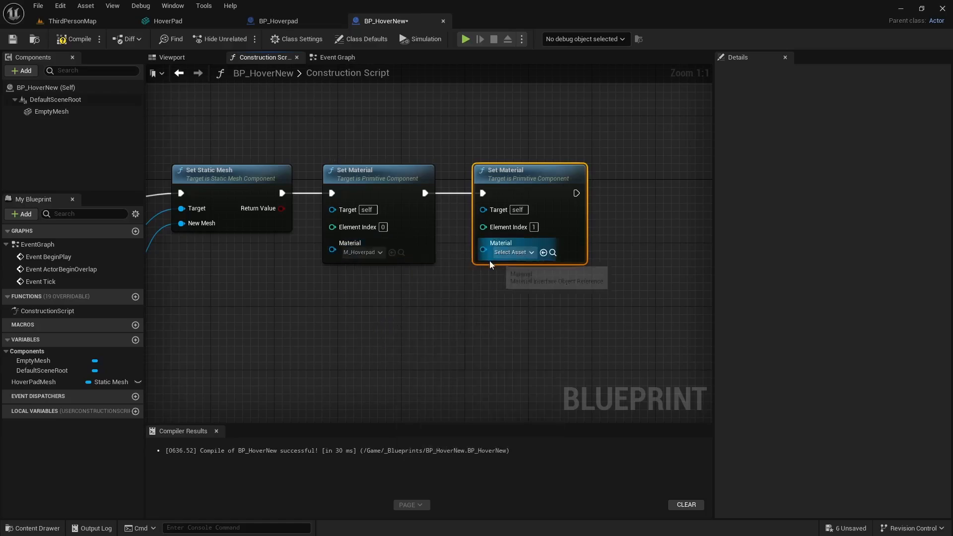
# Promote the Material input of the second Set Material node to a variable named EngineColor
pyautogui.moveTo(464, 286); pyautogui.dragTo(571, 245, button='right')
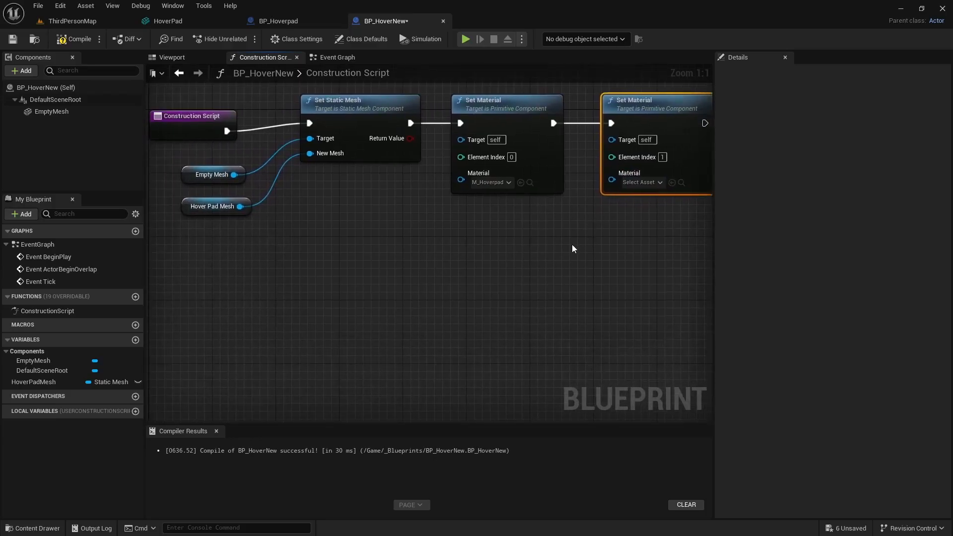
pyautogui.scroll(-1, 571, 243)
pyautogui.rightClick(605, 190)
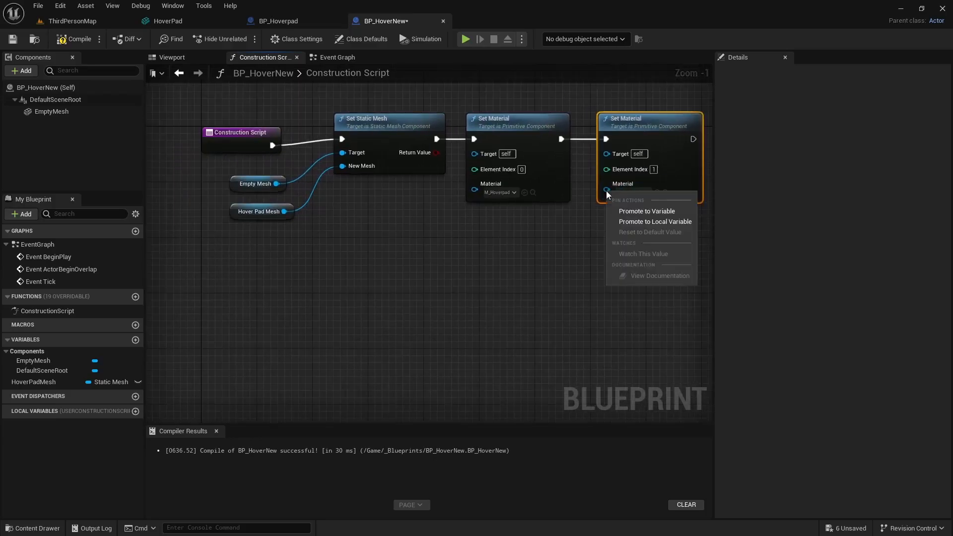
pyautogui.click(660, 211)
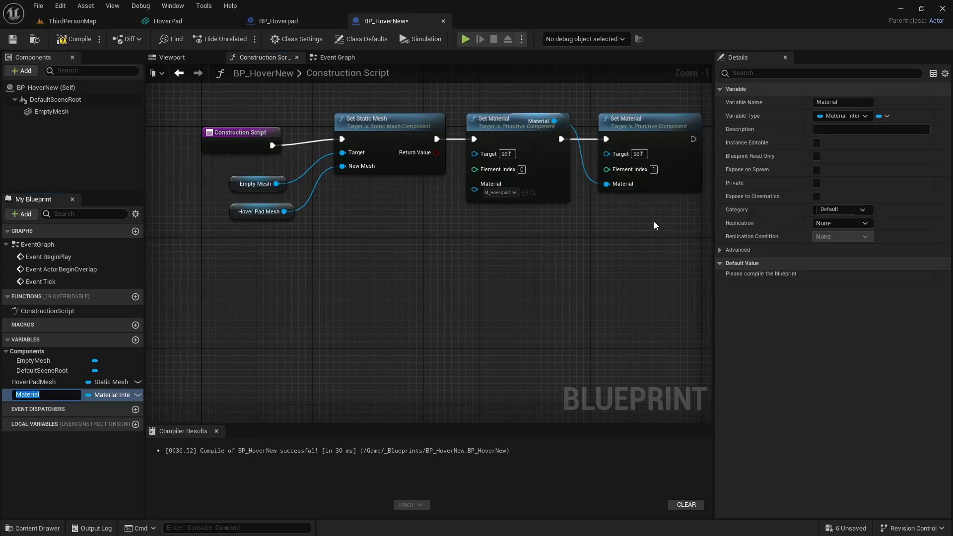
pyautogui.write('EngineColor')
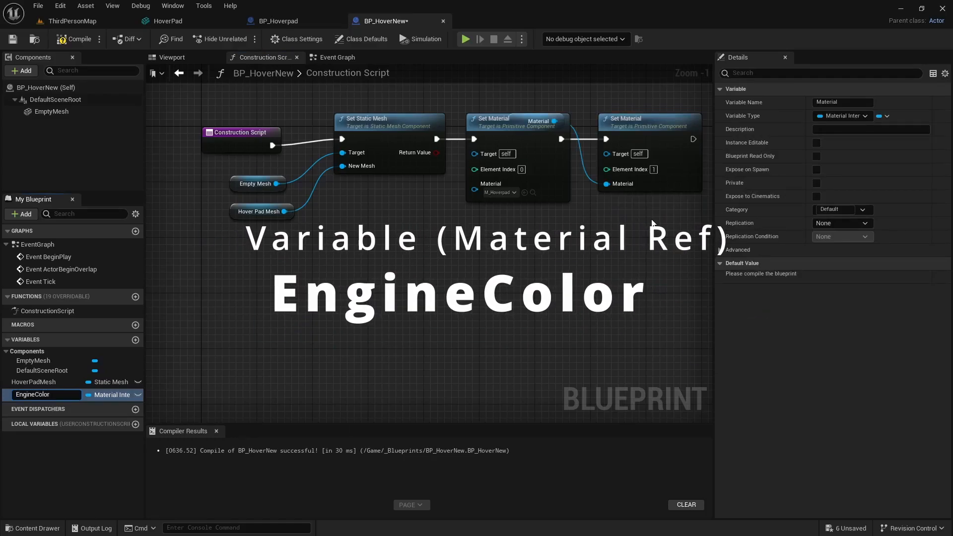
pyautogui.press('Return')
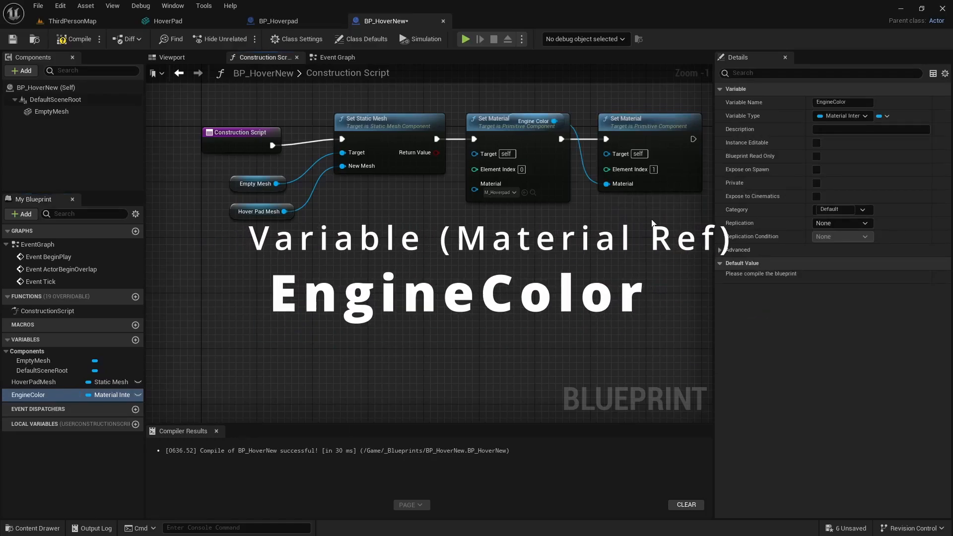
# Place the Engine Color node below Hover Pad Mesh and route its wire under the first Set Material node with a reroute node
pyautogui.click(547, 114)
pyautogui.moveTo(551, 119); pyautogui.dragTo(278, 245)
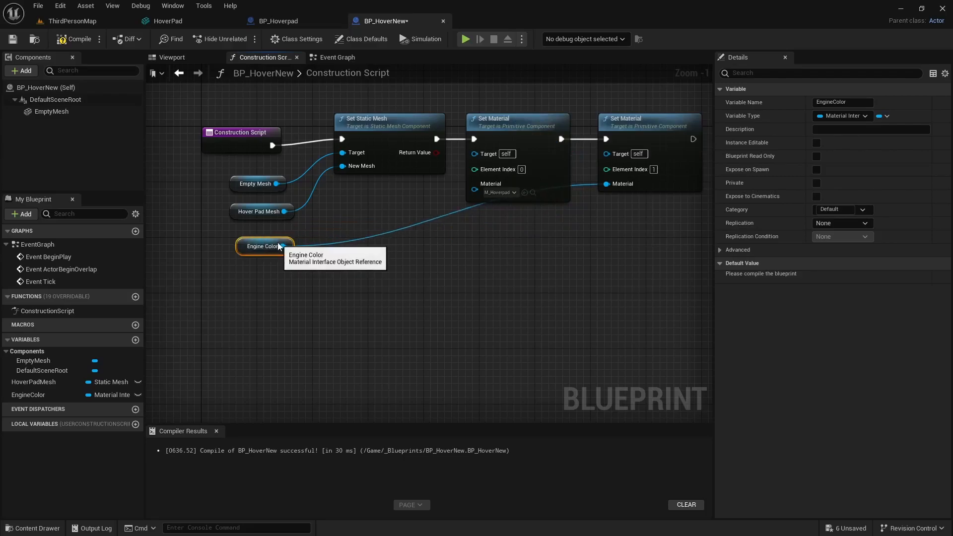
pyautogui.doubleClick(447, 215)
pyautogui.moveTo(452, 218); pyautogui.dragTo(556, 254)
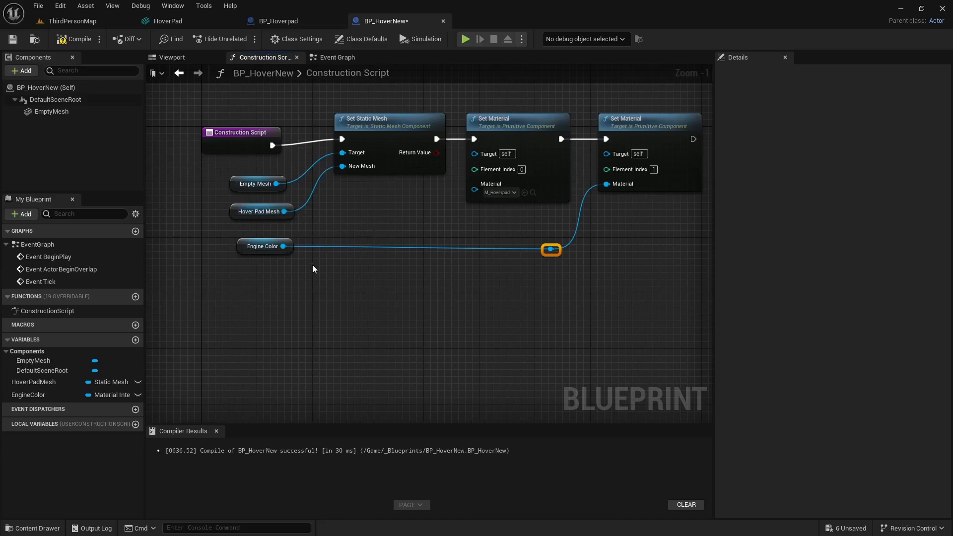
# Make the EngineColor variable instance editable and compile BP_HoverNew
pyautogui.click(40, 396)
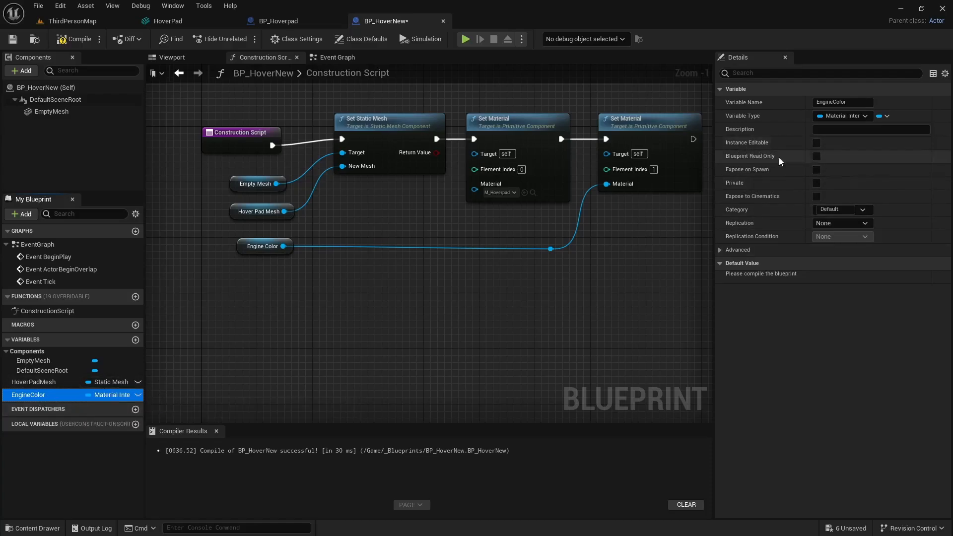
pyautogui.click(137, 395)
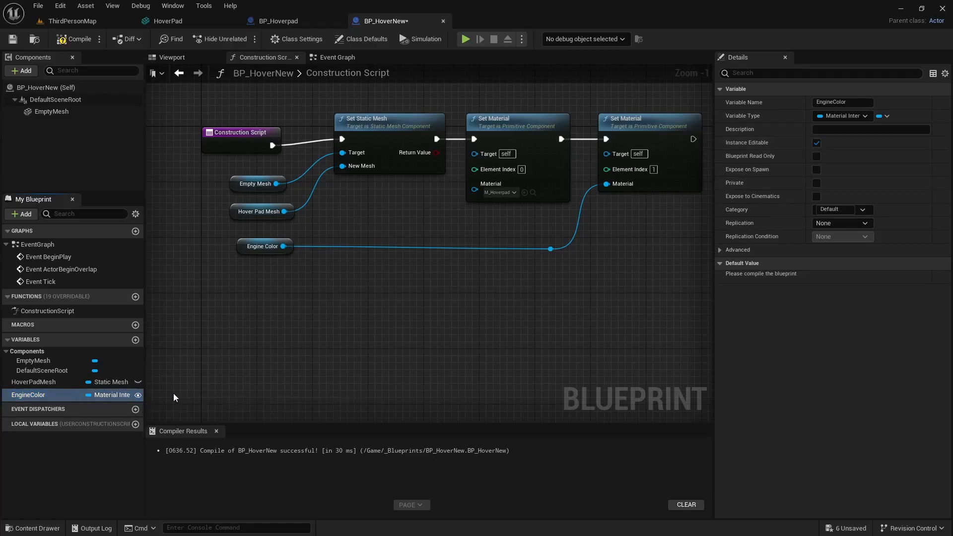
pyautogui.click(77, 39)
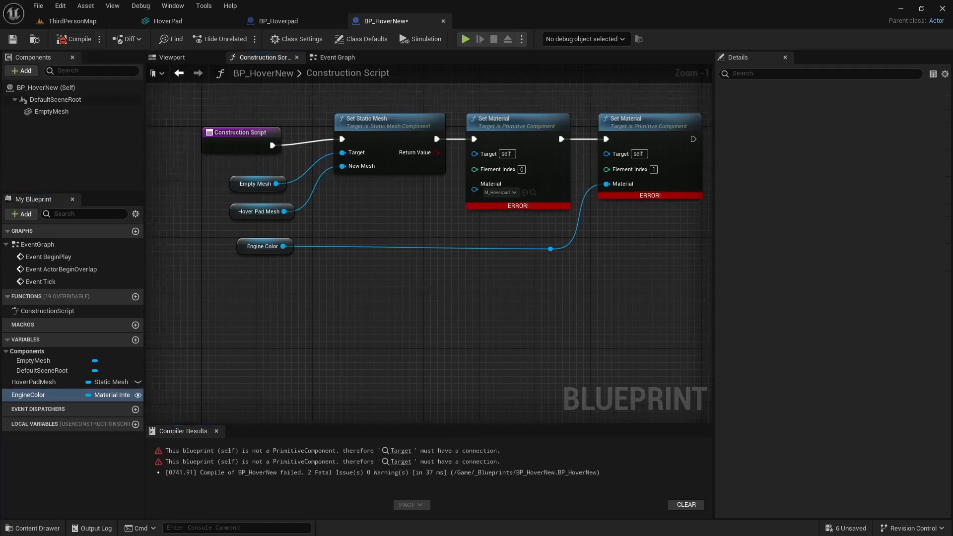
# Connect Empty Mesh to the first Set Material node's Target, with a reroute node below Set Static Mesh
pyautogui.moveTo(430, 293); pyautogui.dragTo(348, 303, button='right')
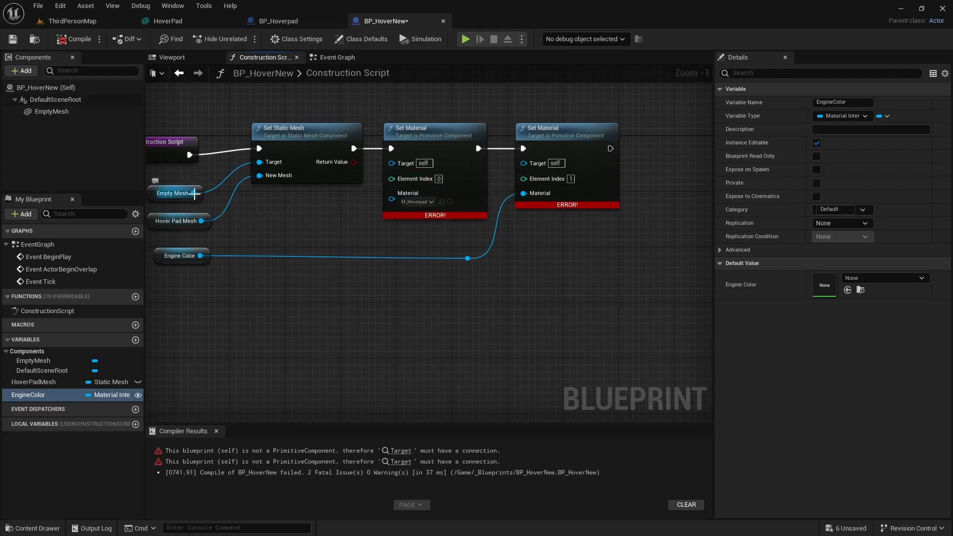
pyautogui.moveTo(194, 193); pyautogui.dragTo(391, 162)
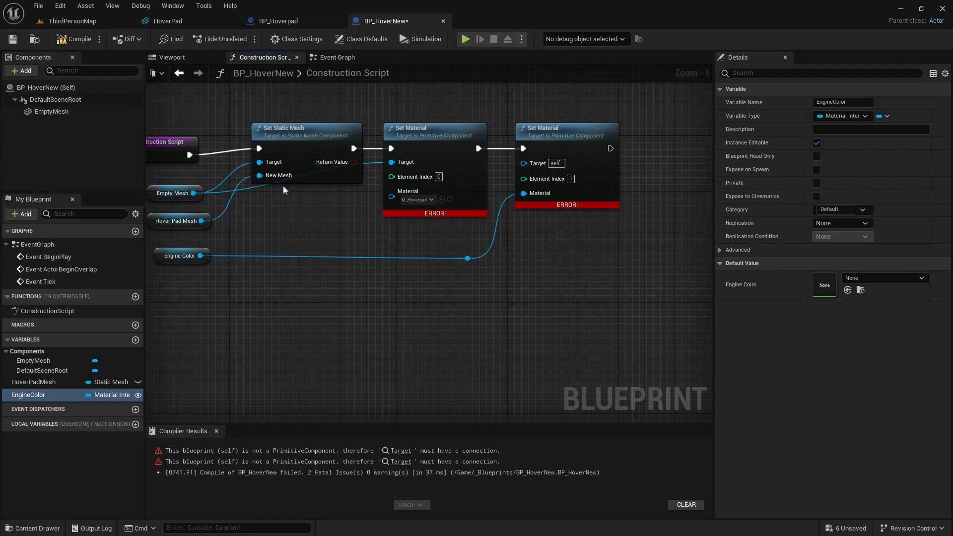
pyautogui.doubleClick(373, 163)
pyautogui.moveTo(357, 190); pyautogui.dragTo(351, 197)
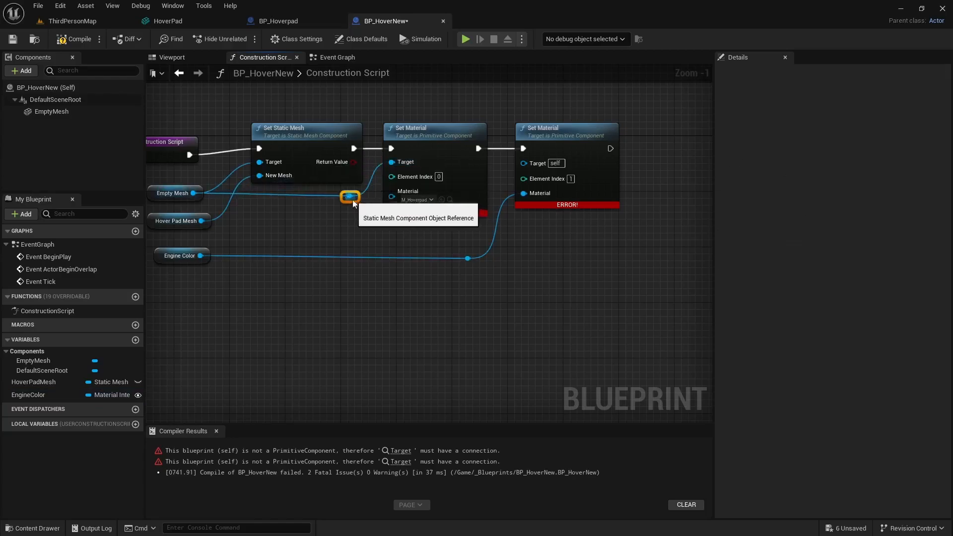
# Connect Empty Mesh to the second Set Material node's Target and route the wire below the first one with two reroute nodes
pyautogui.moveTo(194, 193); pyautogui.dragTo(523, 163)
pyautogui.doubleClick(368, 176)
pyautogui.moveTo(369, 177); pyautogui.dragTo(405, 214)
pyautogui.click(357, 225)
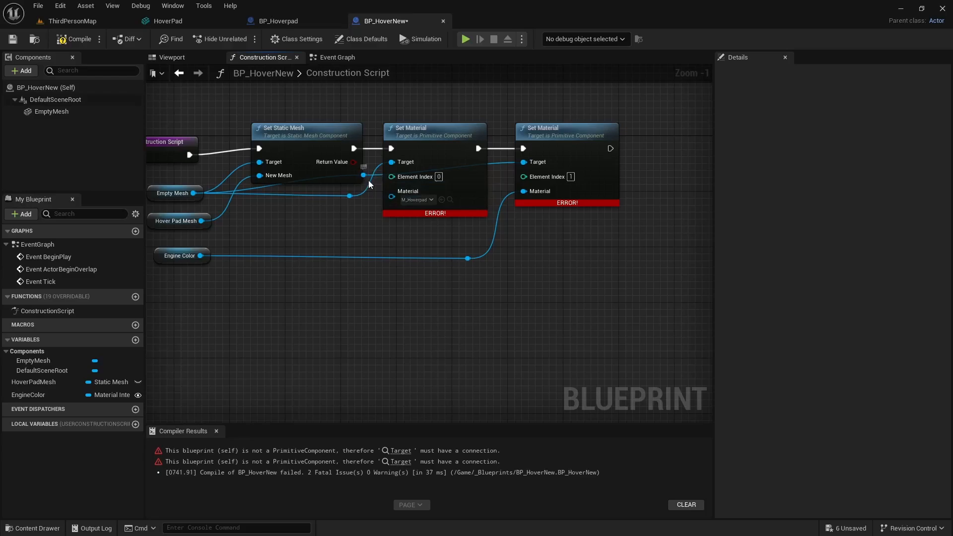
pyautogui.moveTo(410, 228); pyautogui.dragTo(474, 229)
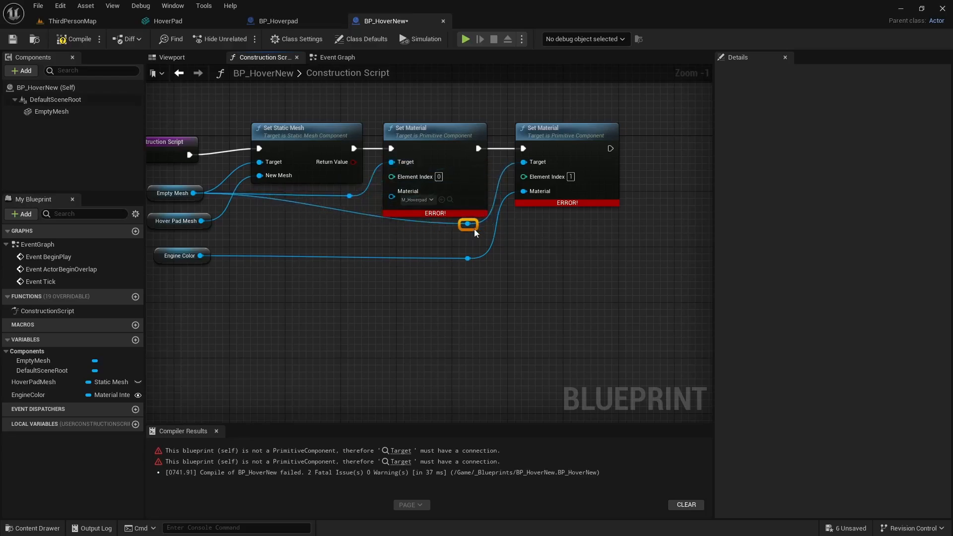
pyautogui.doubleClick(320, 207)
pyautogui.moveTo(320, 209); pyautogui.dragTo(309, 227)
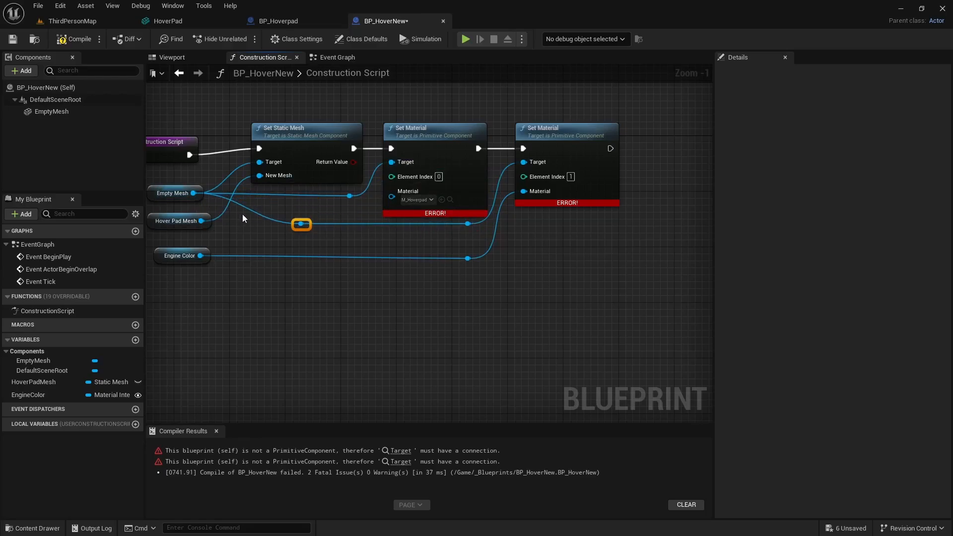
# Compile BP_HoverNew and check its viewport against the Construction Script graph
pyautogui.click(72, 39)
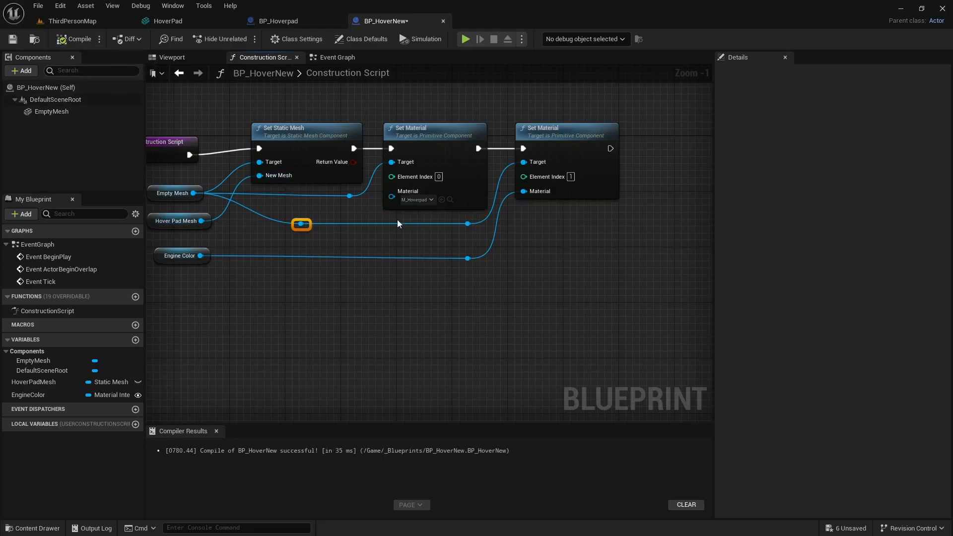
pyautogui.click(167, 58)
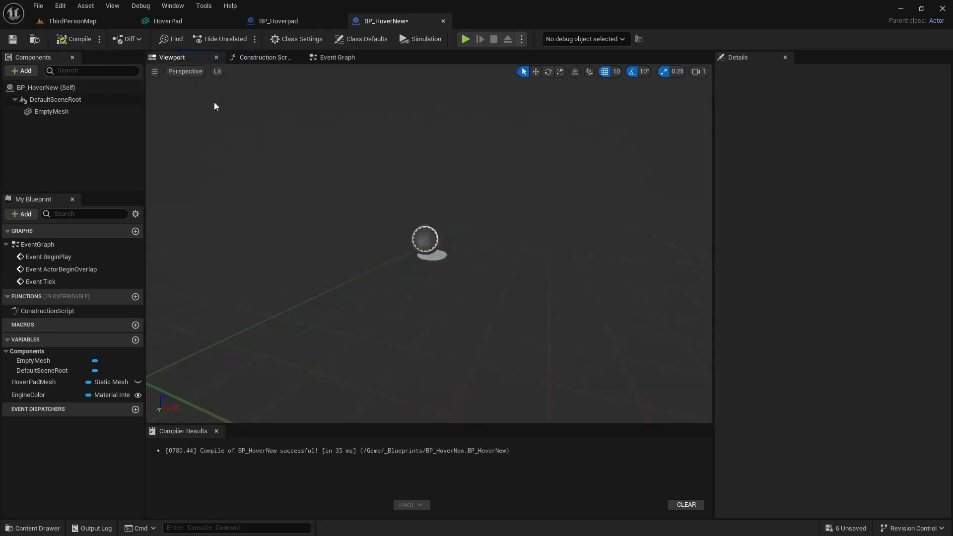
pyautogui.click(272, 60)
pyautogui.moveTo(337, 280); pyautogui.dragTo(393, 287, button='right')
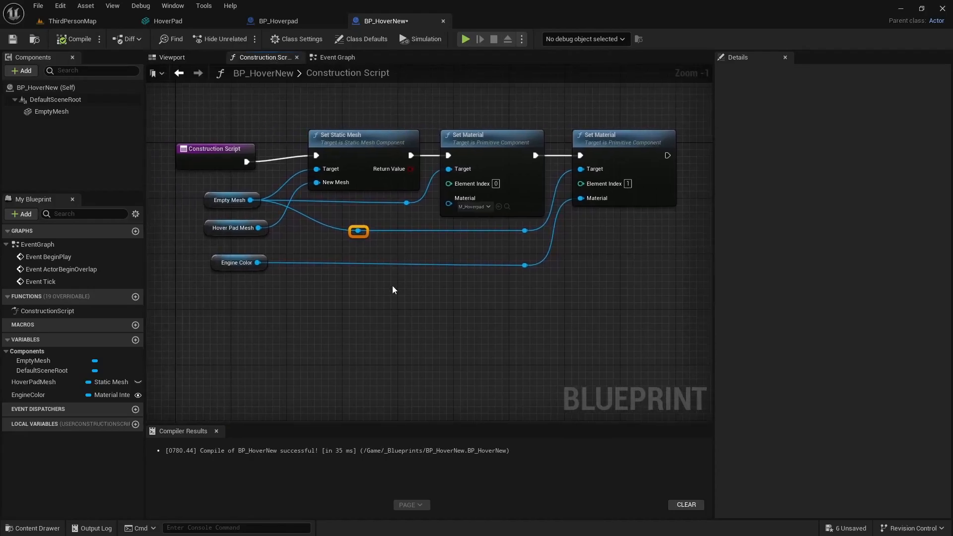
pyautogui.scroll(-1, 394, 286)
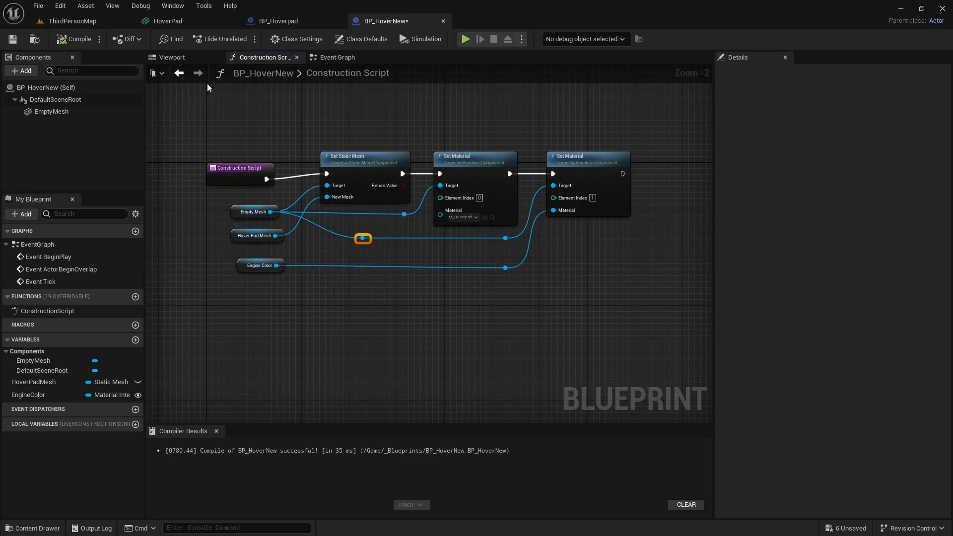
pyautogui.click(172, 57)
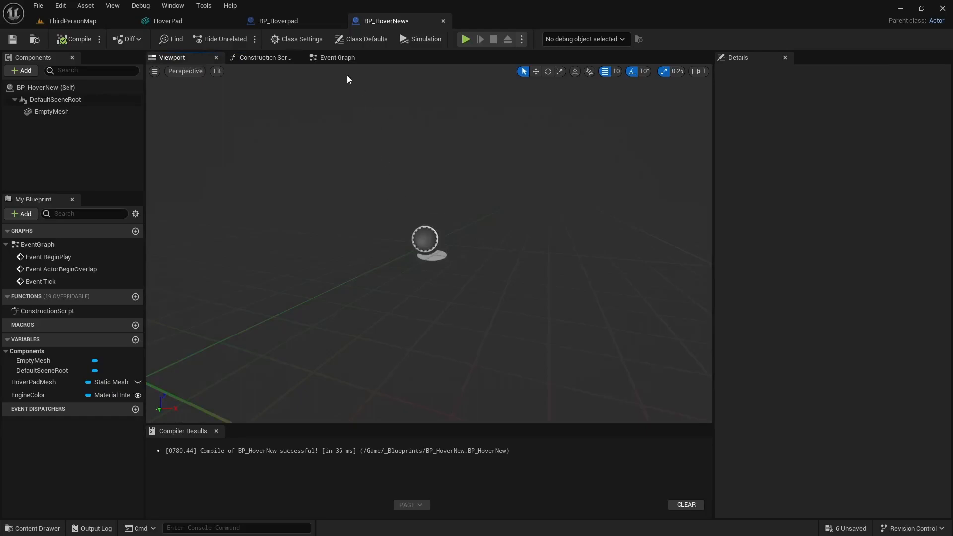
pyautogui.click(342, 58)
pyautogui.click(271, 58)
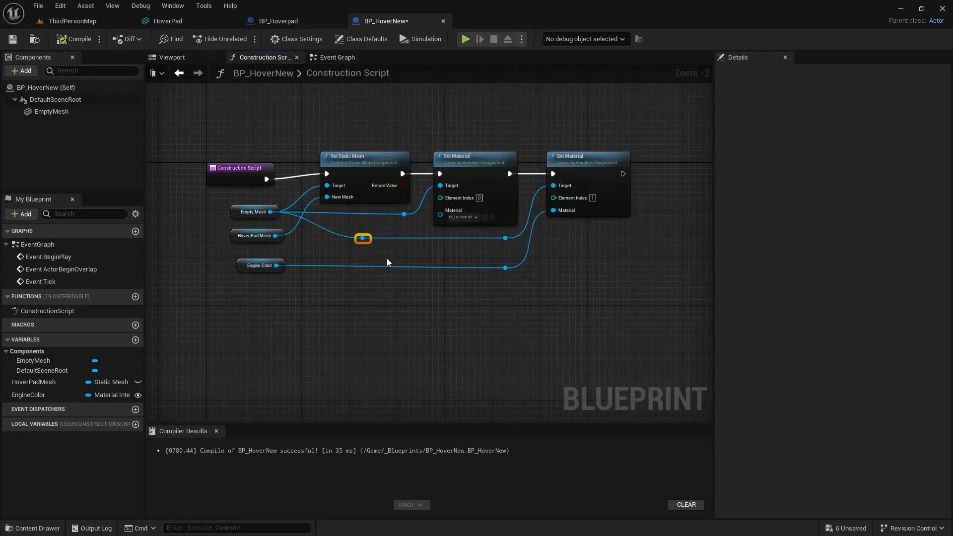
# Set the HoverPadMesh variable's default value to the HoverPad static mesh and compile BP_HoverNew
pyautogui.click(47, 384)
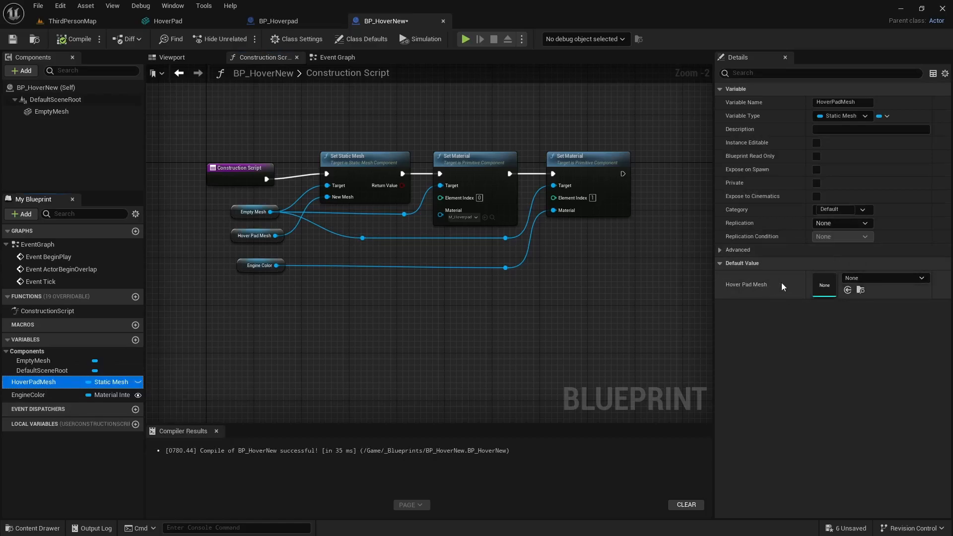
pyautogui.click(883, 278)
pyautogui.write('hover')
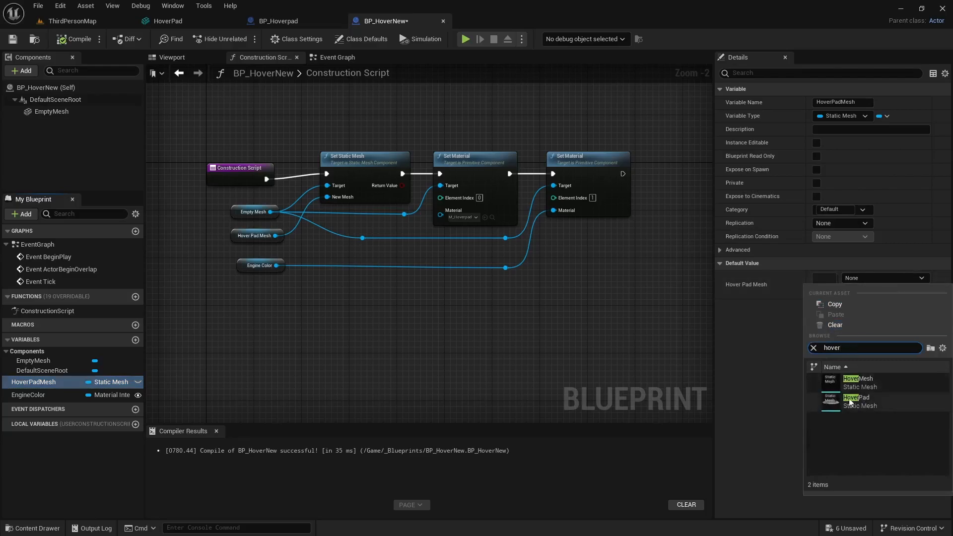
pyautogui.click(856, 401)
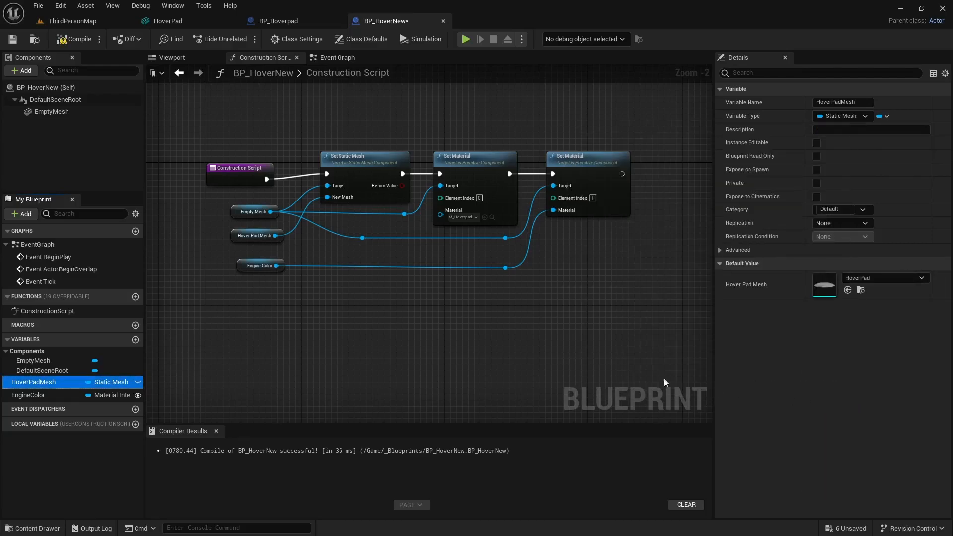
pyautogui.click(74, 38)
# Examine the hoverpad mesh in BP_HoverNew's viewport and review the Construction Script graph
pyautogui.click(198, 57)
pyautogui.scroll(-5, 484, 248)
pyautogui.moveTo(493, 282); pyautogui.dragTo(524, 298, button='right')
pyautogui.scroll(2, 372, 100)
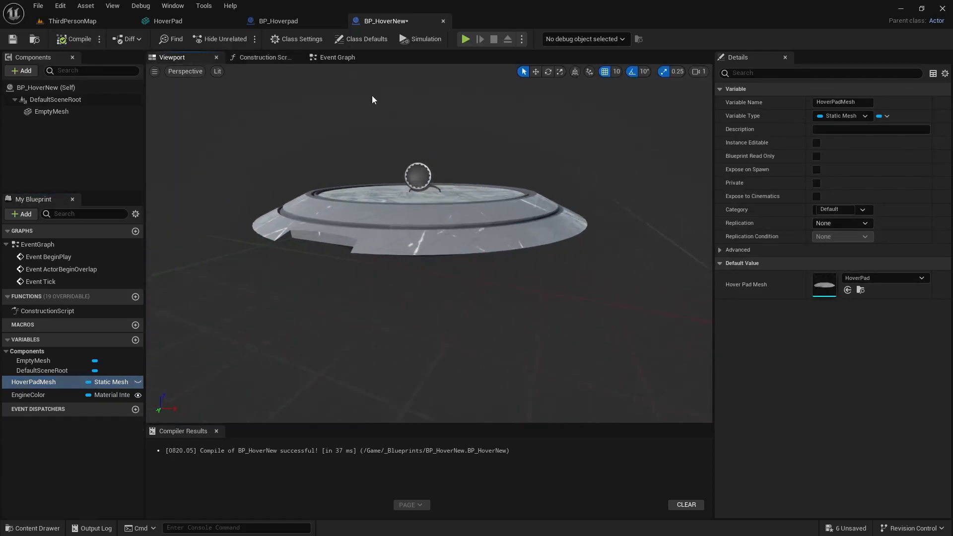
pyautogui.click(334, 55)
pyautogui.click(269, 58)
pyautogui.moveTo(529, 243); pyautogui.dragTo(536, 264, button='right')
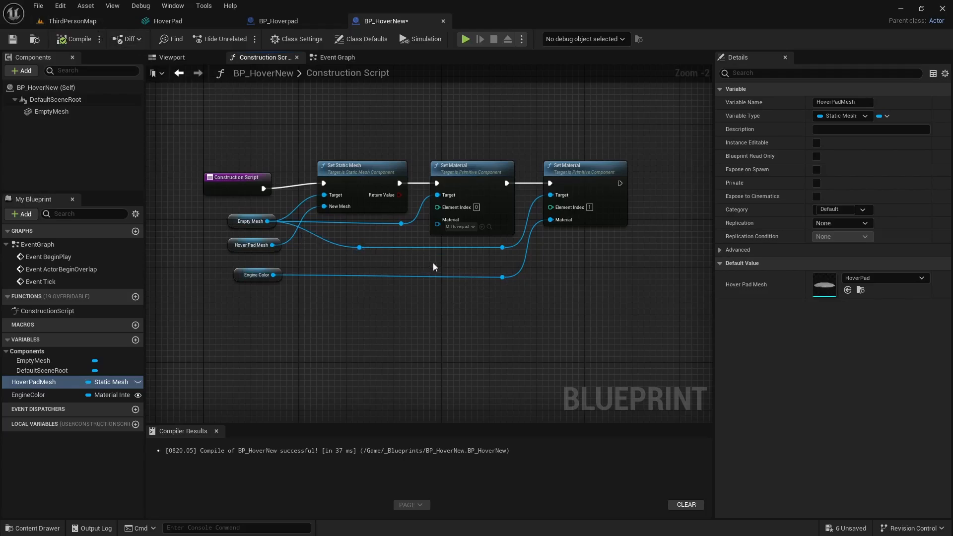
pyautogui.moveTo(605, 288); pyautogui.dragTo(567, 301, button='right')
pyautogui.scroll(-1, 556, 297)
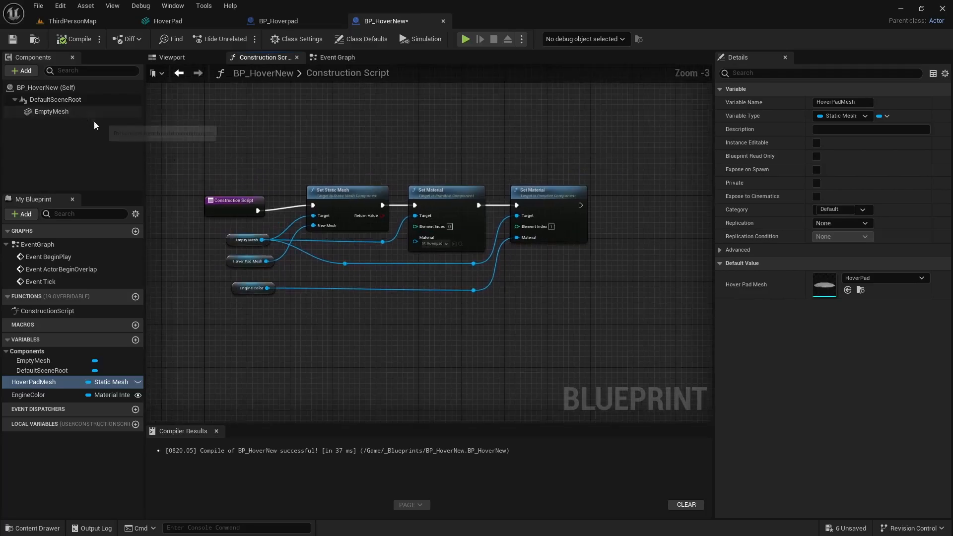
# Add an Interp To Movement component to BP_HoverNew, keeping its default name
pyautogui.click(24, 73)
pyautogui.write('inter')
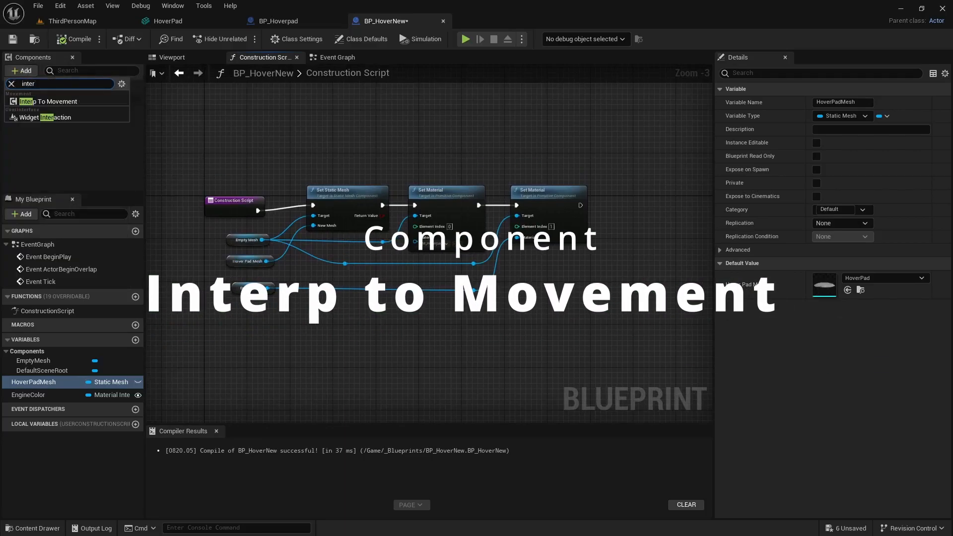
pyautogui.click(50, 102)
pyautogui.press('Return')
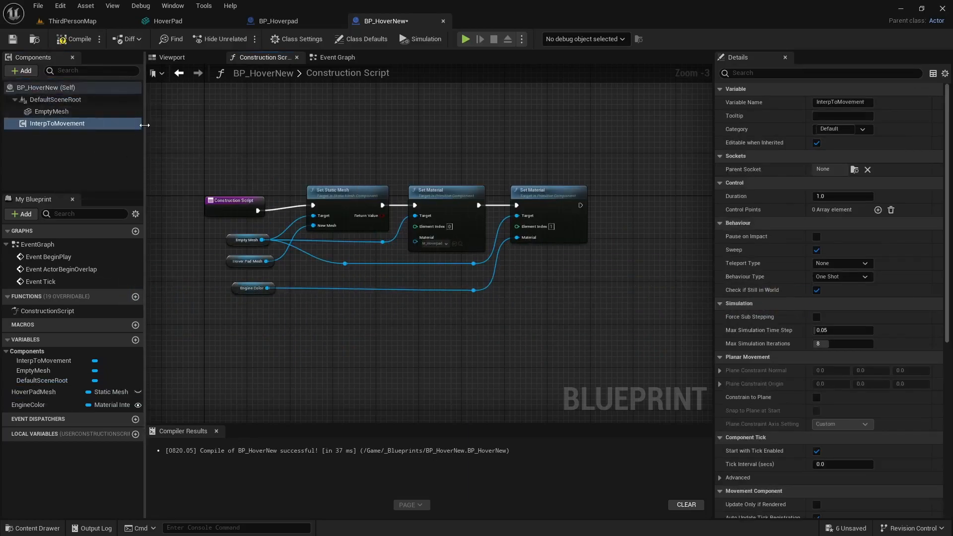
# Place a reference to the InterpToMovement component in the Construction Script graph, just below the second Set Material node
pyautogui.moveTo(63, 124); pyautogui.dragTo(569, 283)
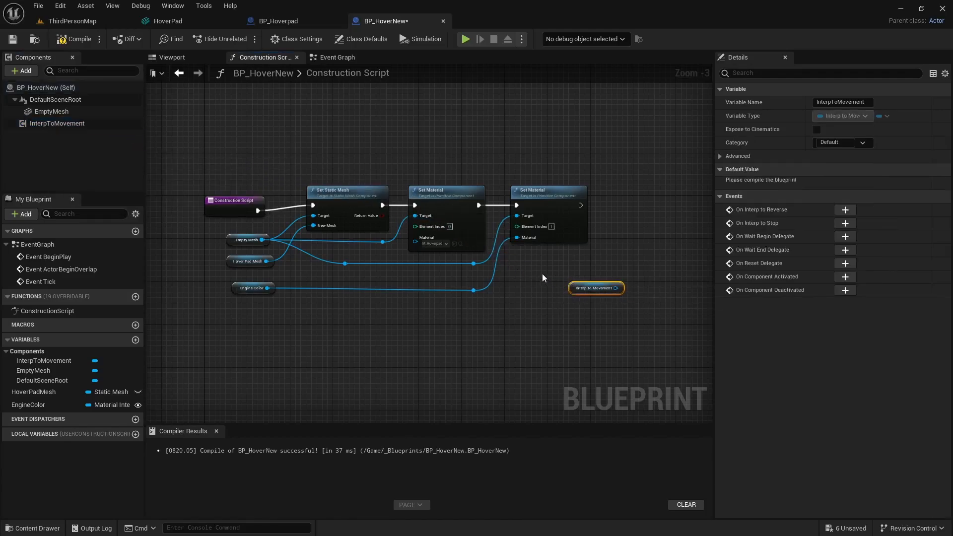
pyautogui.scroll(3, 589, 291)
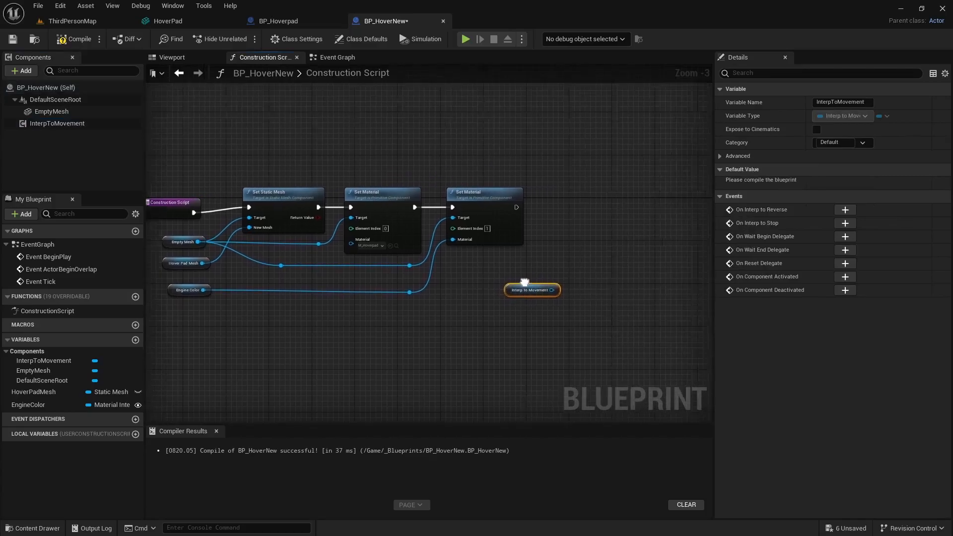
pyautogui.moveTo(401, 308); pyautogui.dragTo(347, 298)
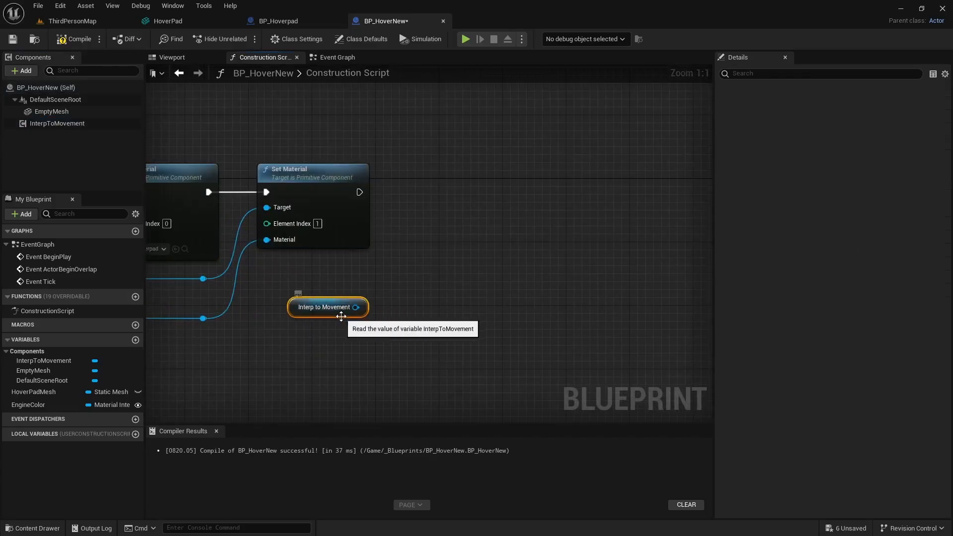
# Open the Behaviour Type options of the InterpToMovement component
pyautogui.click(60, 123)
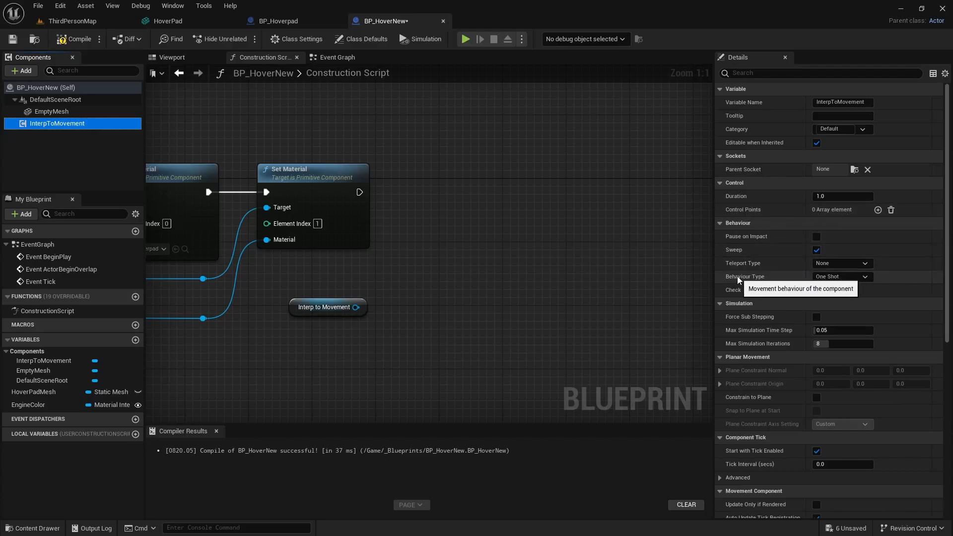
pyautogui.click(842, 278)
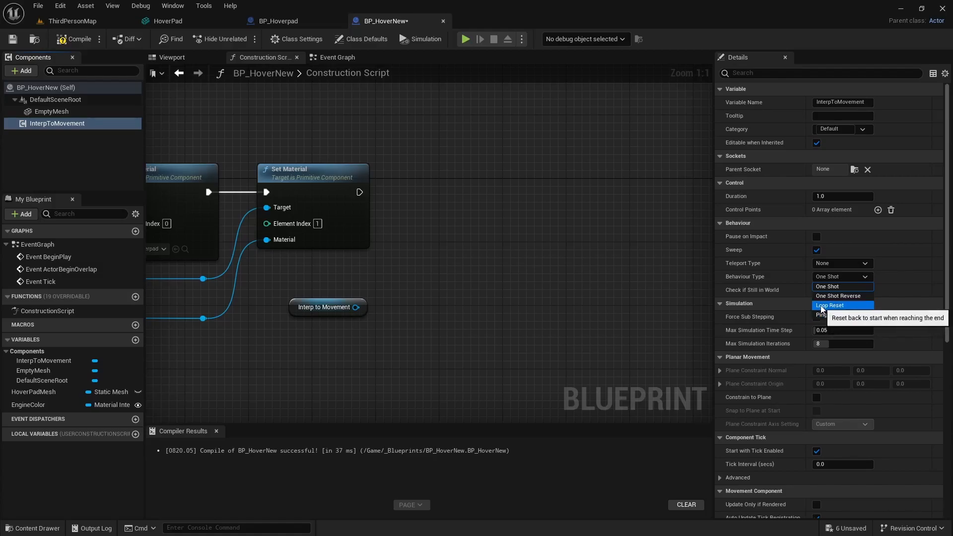
# Add a Set Behaviour Type node from the Interp to Movement reference and place it beside the last Set Material node
pyautogui.click(588, 274)
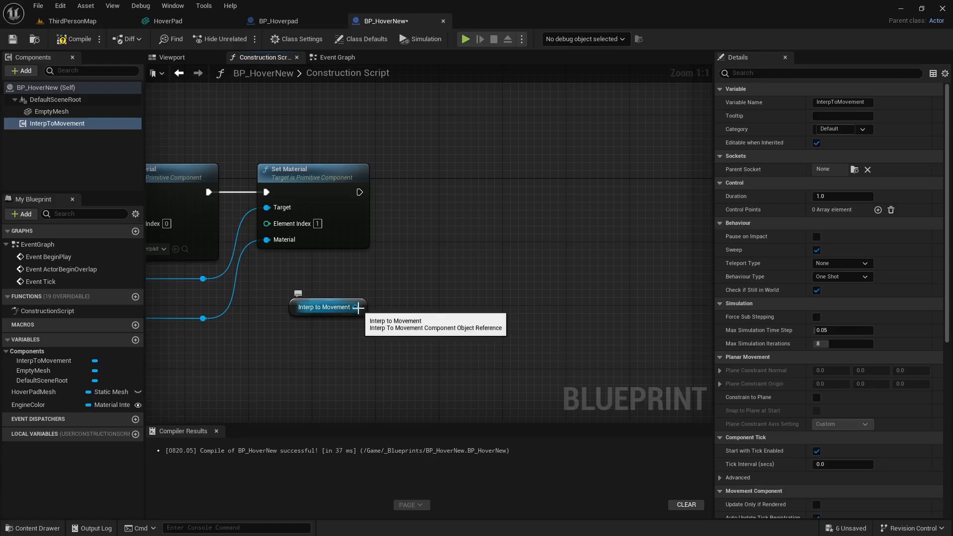
pyautogui.moveTo(356, 307); pyautogui.dragTo(469, 215)
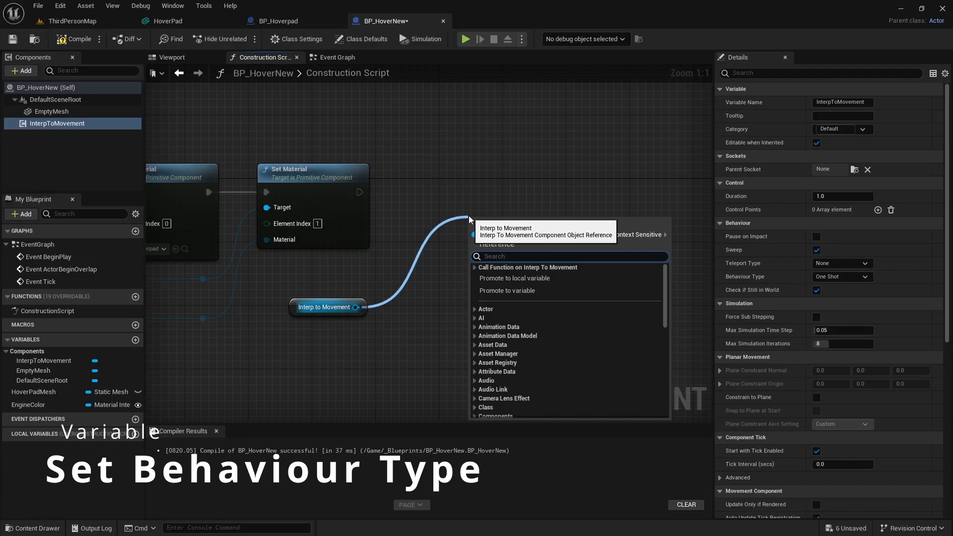
pyautogui.write('set beha')
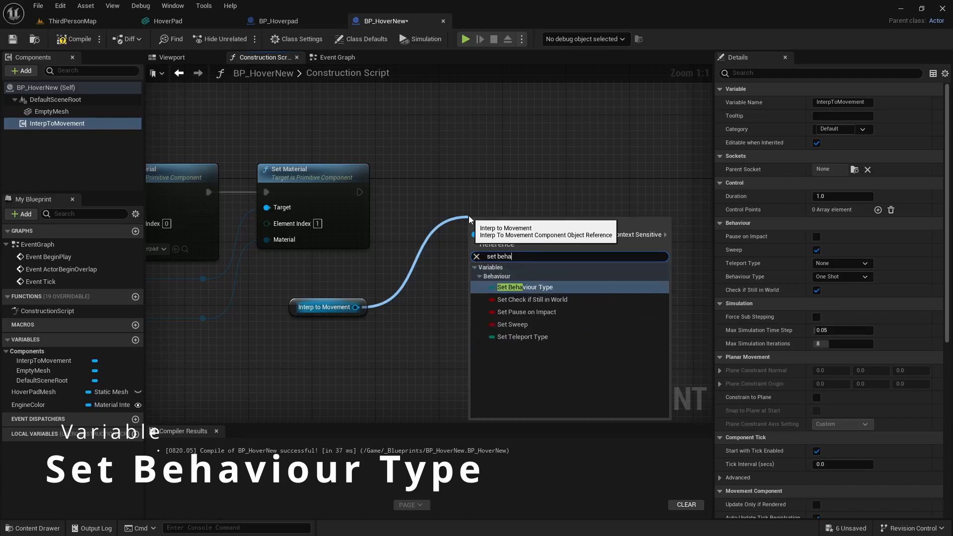
pyautogui.click(526, 287)
pyautogui.moveTo(529, 222); pyautogui.dragTo(494, 181)
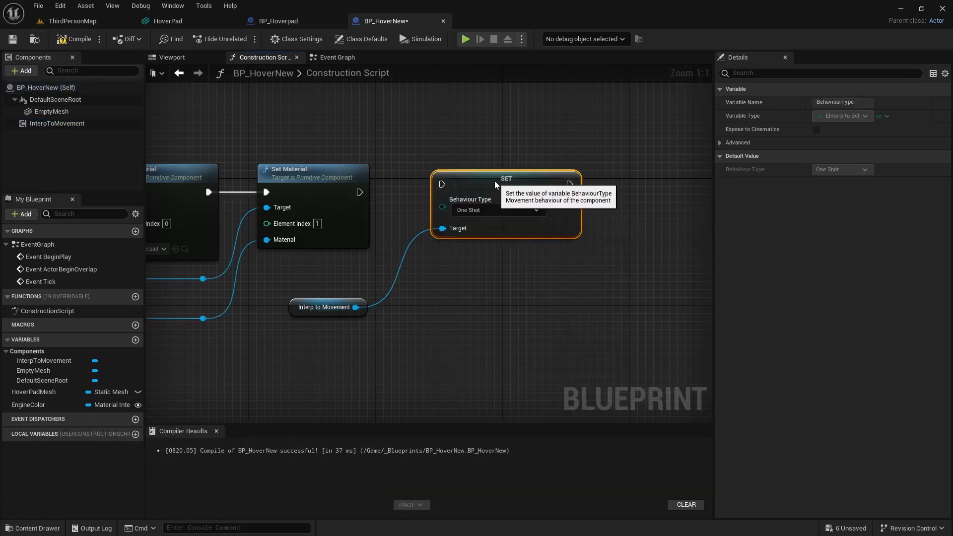
# Add a Set Duration node from the Interp to Movement reference and place it after the Behaviour Type setter
pyautogui.moveTo(356, 307); pyautogui.dragTo(543, 274)
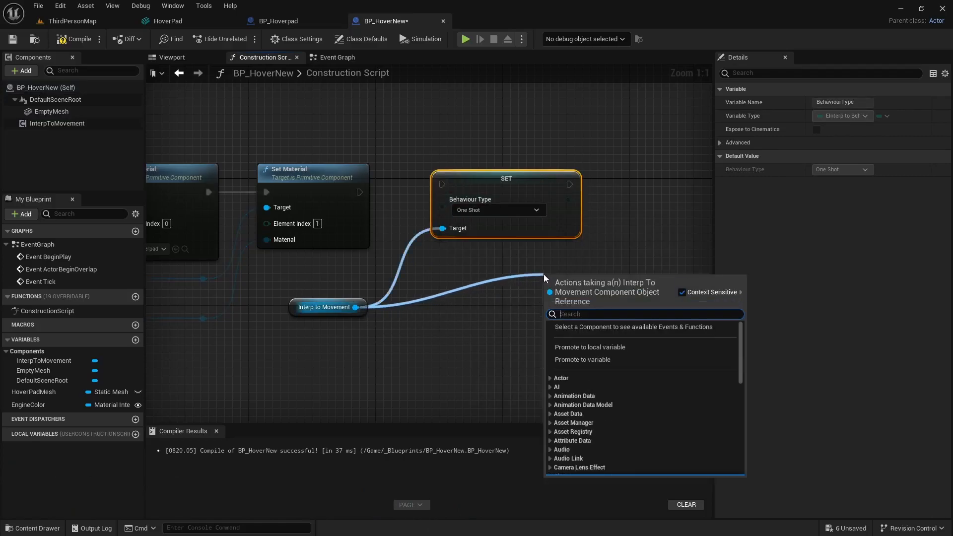
pyautogui.write('set dura')
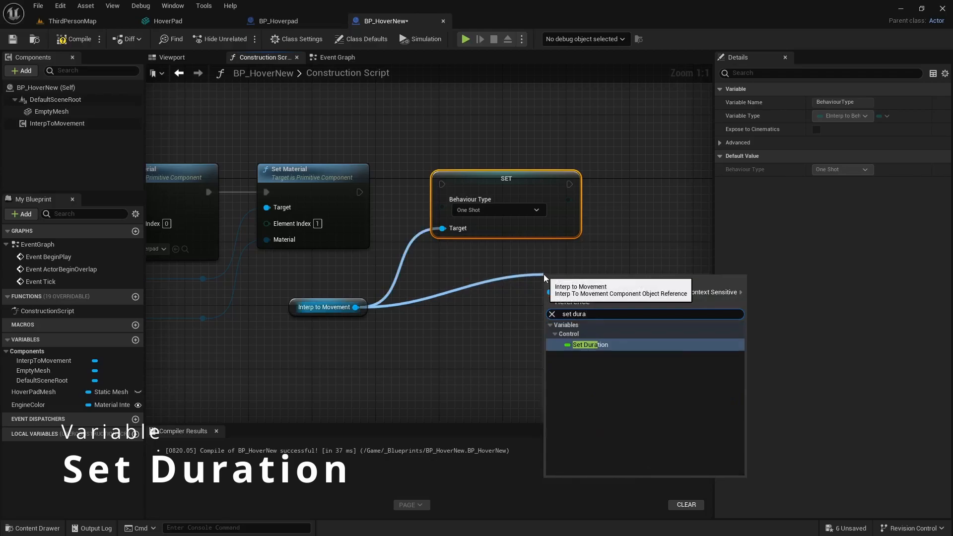
pyautogui.click(601, 344)
pyautogui.moveTo(588, 278); pyautogui.dragTo(667, 185)
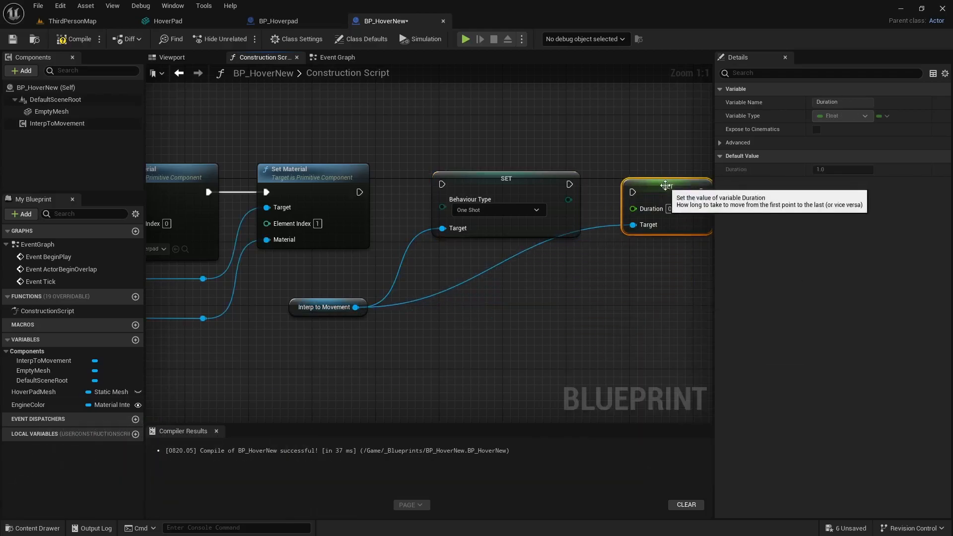
# Add a Set Control Points node from the Interp to Movement reference and place it after the Duration setter
pyautogui.moveTo(627, 259); pyautogui.dragTo(466, 258, button='right')
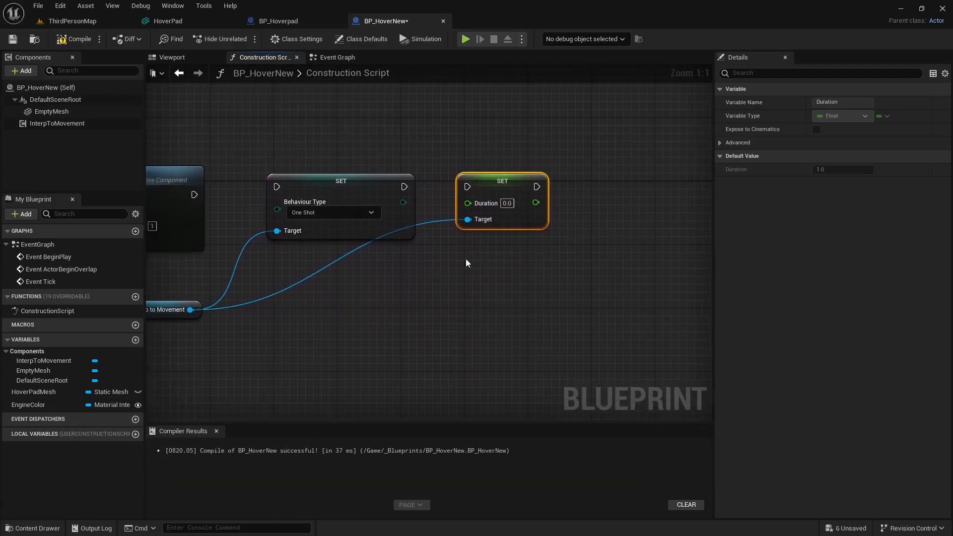
pyautogui.scroll(-1, 466, 258)
pyautogui.moveTo(267, 288); pyautogui.dragTo(489, 271)
pyautogui.write('set control')
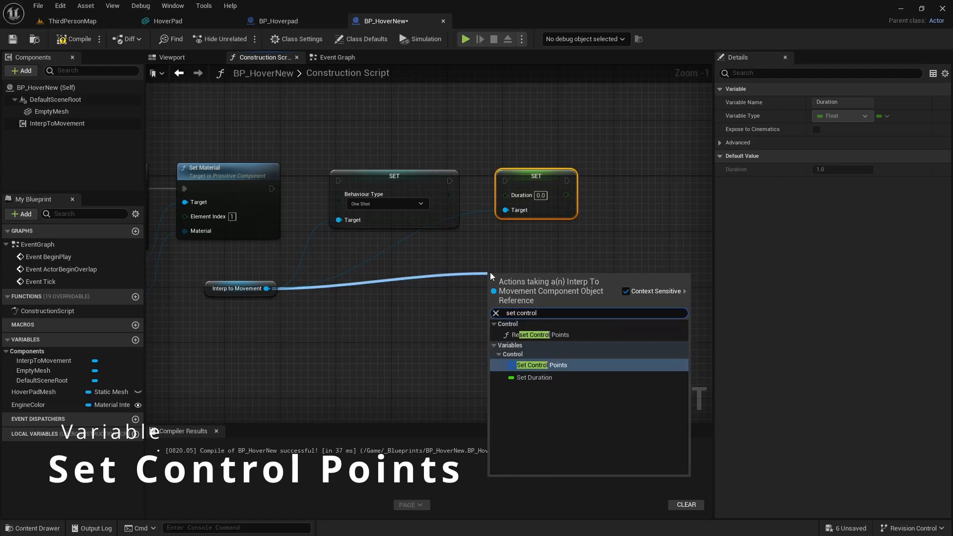
pyautogui.click(529, 369)
pyautogui.moveTo(546, 283); pyautogui.dragTo(675, 181)
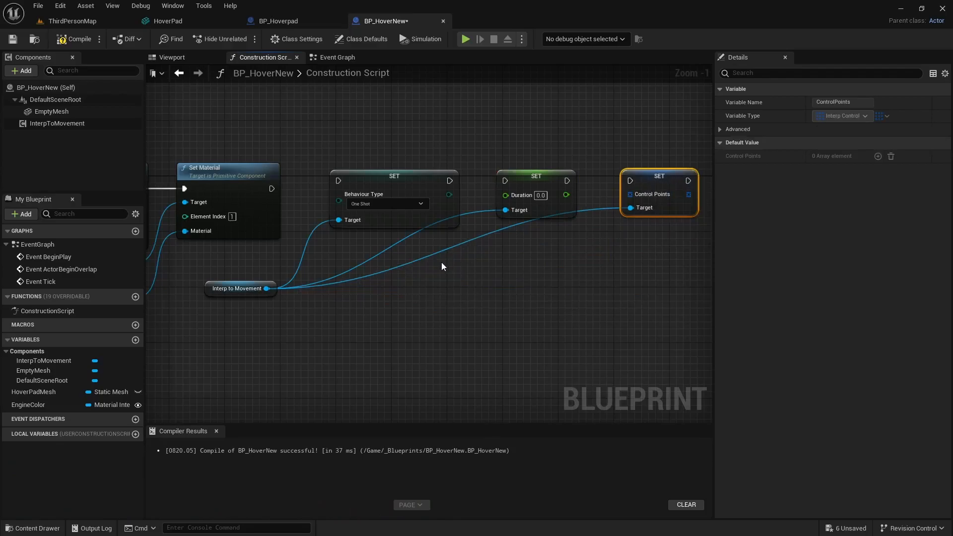
# Insert reroute points on the three Interp to Movement target wires, arrange them below the setters, and move the reference node further back
pyautogui.doubleClick(465, 243)
pyautogui.moveTo(464, 242); pyautogui.dragTo(582, 296)
pyautogui.doubleClick(463, 215)
pyautogui.moveTo(463, 214); pyautogui.dragTo(471, 292)
pyautogui.doubleClick(302, 252)
pyautogui.moveTo(318, 287); pyautogui.dragTo(222, 287)
pyautogui.click(260, 287)
# Straighten the connections between the Interp to Movement node and its three reroute points
pyautogui.moveTo(287, 314); pyautogui.dragTo(615, 274)
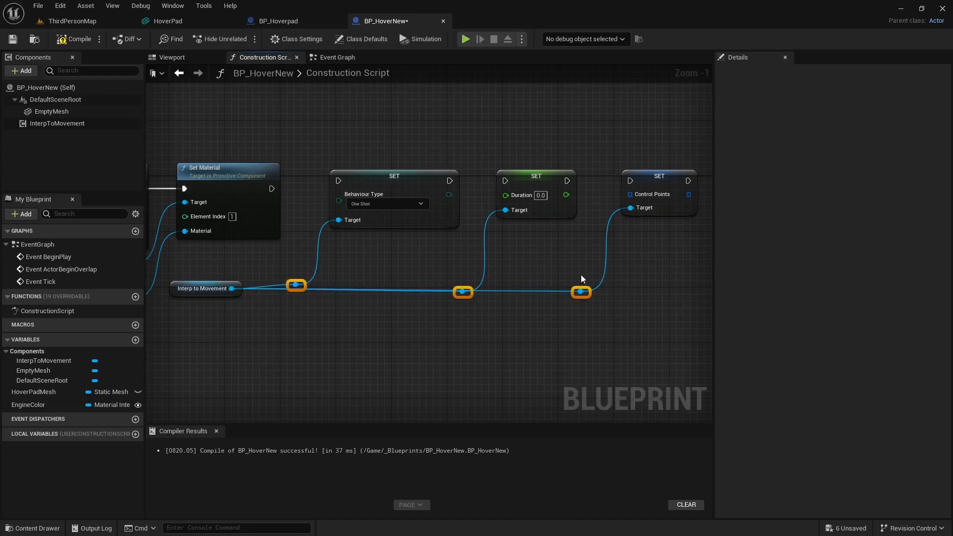
pyautogui.moveTo(449, 304); pyautogui.dragTo(511, 301, button='right')
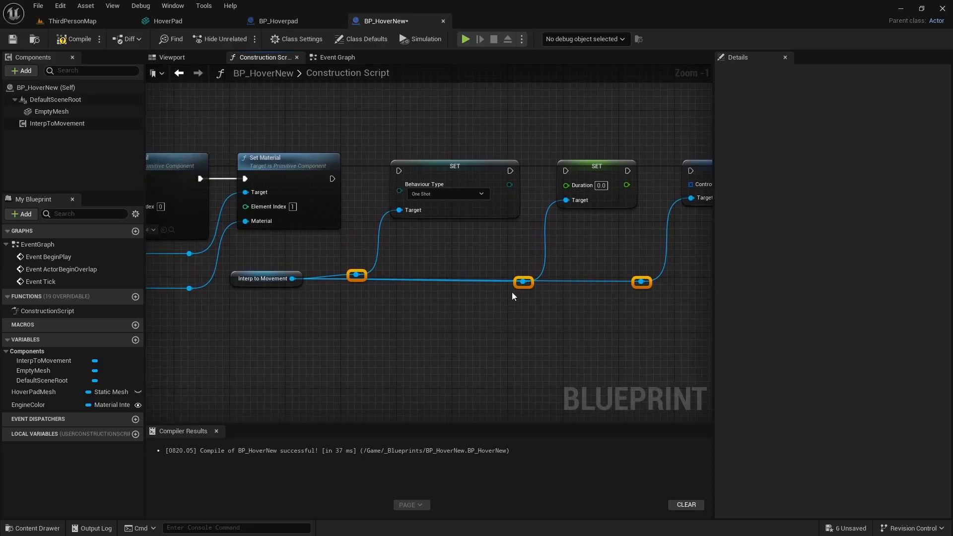
pyautogui.moveTo(521, 299); pyautogui.dragTo(502, 289, button='right')
pyautogui.click(464, 290)
pyautogui.moveTo(255, 254); pyautogui.dragTo(612, 310)
pyautogui.press('q')
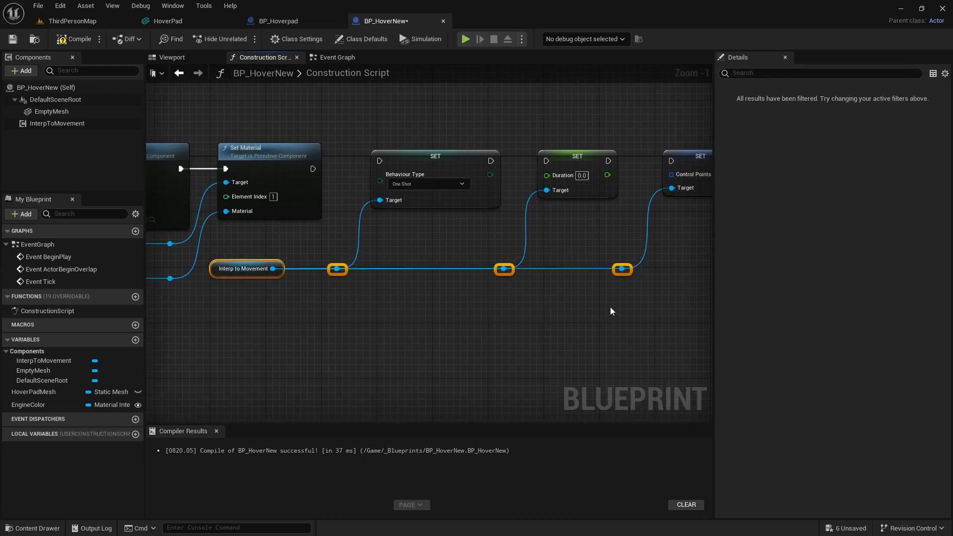
# Promote the Behaviour Type input to a variable, keep its default name, and place its getter just above the setter
pyautogui.moveTo(616, 312); pyautogui.dragTo(538, 336, button='right')
pyautogui.moveTo(479, 311); pyautogui.dragTo(507, 313, button='right')
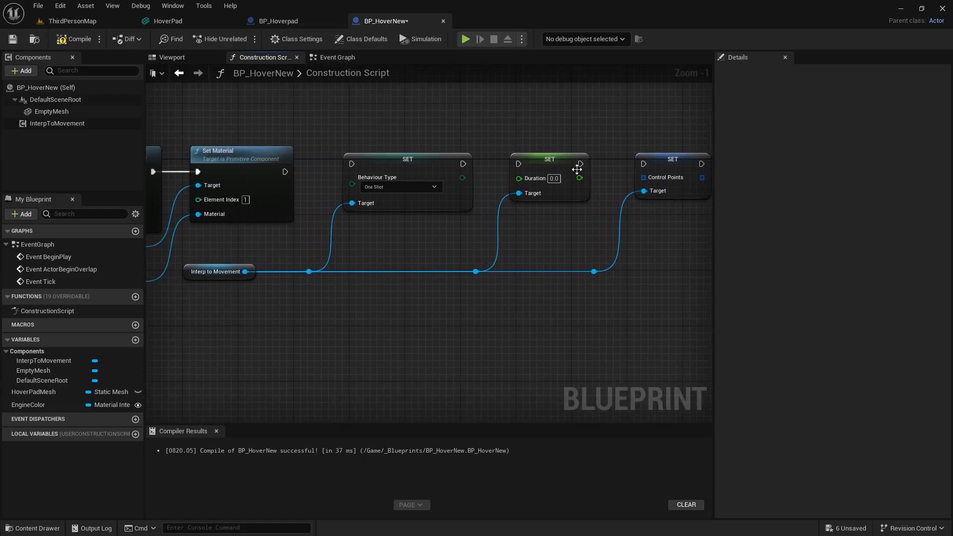
pyautogui.moveTo(442, 294); pyautogui.dragTo(438, 309, button='right')
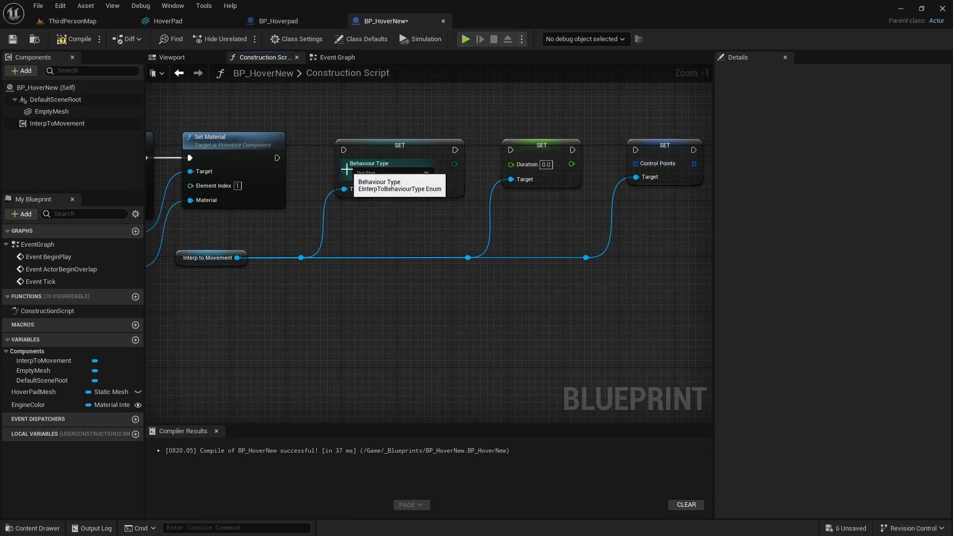
pyautogui.rightClick(345, 171)
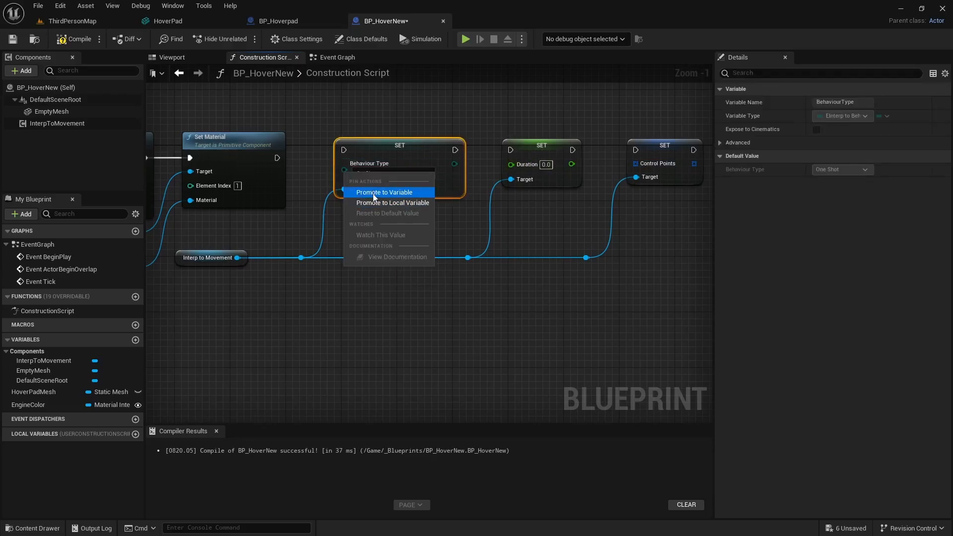
pyautogui.click(374, 192)
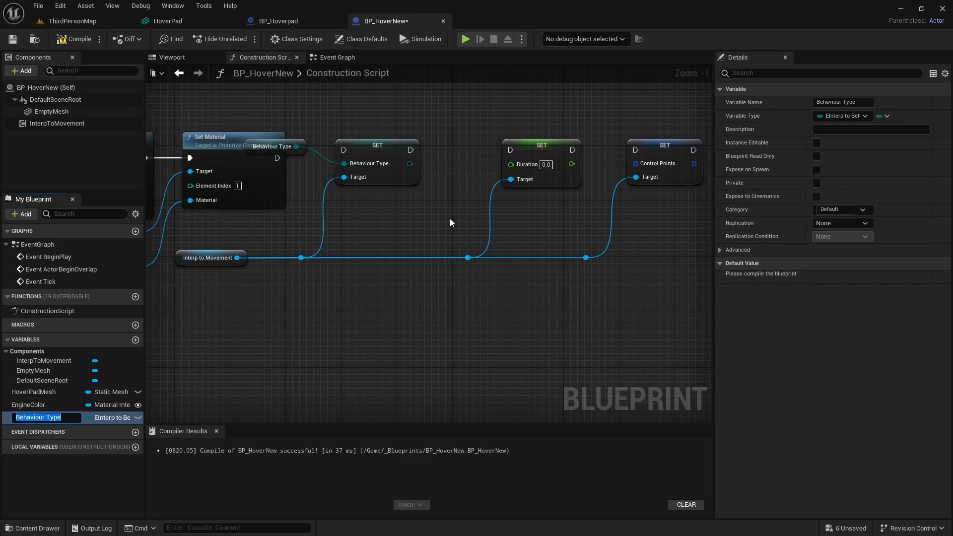
pyautogui.press('Return')
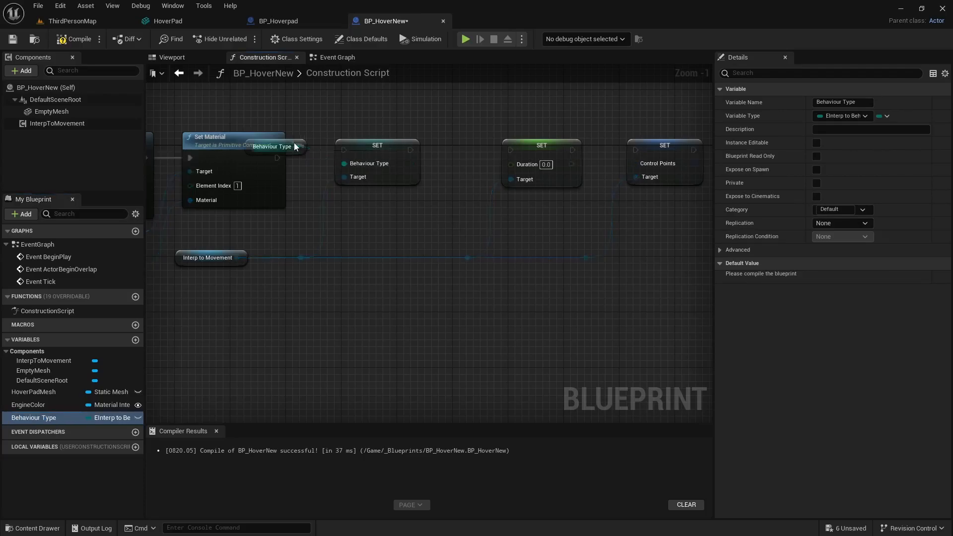
pyautogui.click(302, 147)
pyautogui.moveTo(301, 147); pyautogui.dragTo(379, 134)
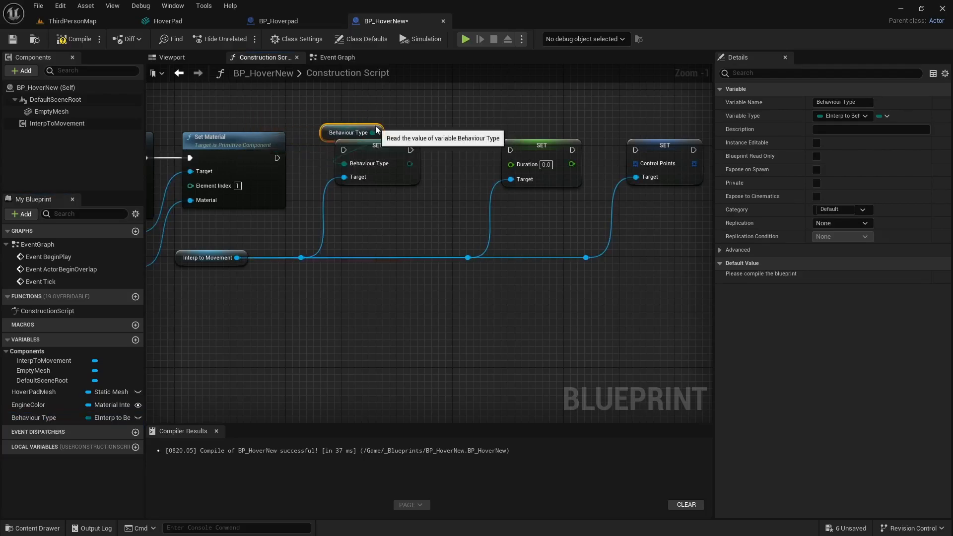
# Promote the Duration input to a variable with its default name and place its getter just above the setter
pyautogui.rightClick(519, 165)
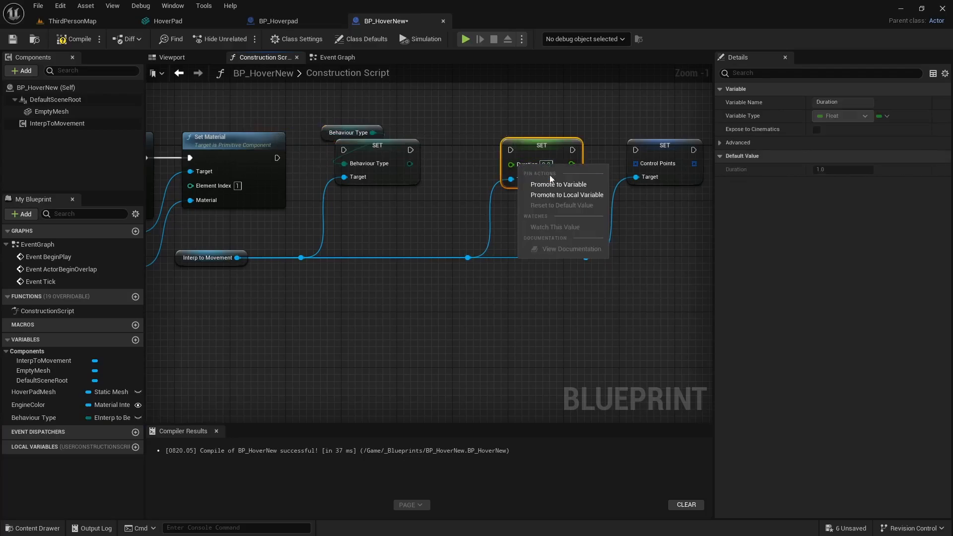
pyautogui.click(556, 184)
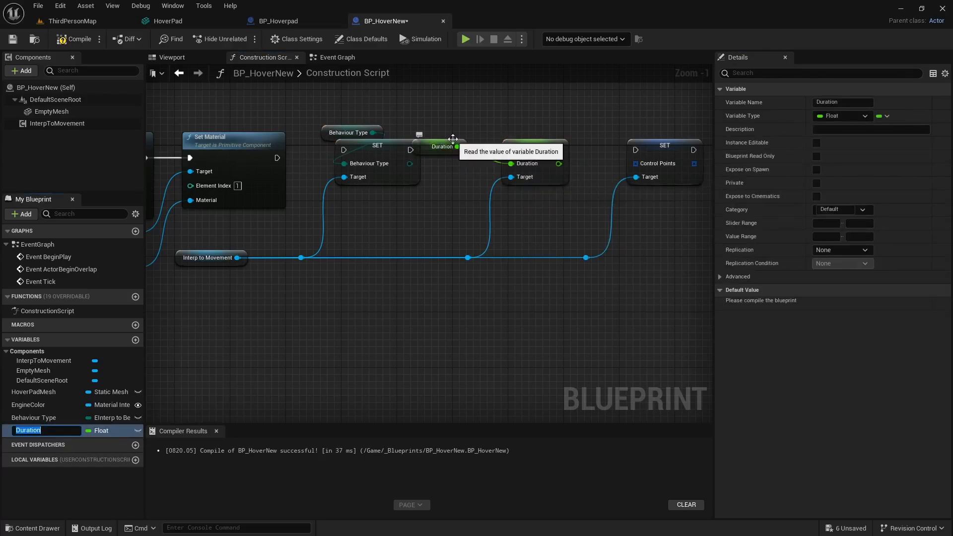
pyautogui.moveTo(452, 139); pyautogui.dragTo(534, 129)
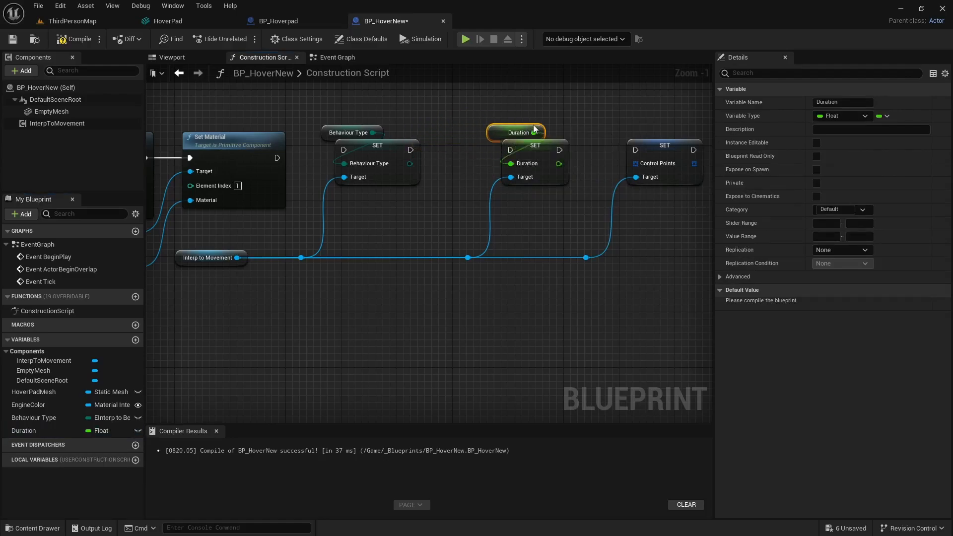
# Promote the Control Points input to a variable with its default name and place its getter just above the setter
pyautogui.rightClick(635, 163)
pyautogui.click(666, 185)
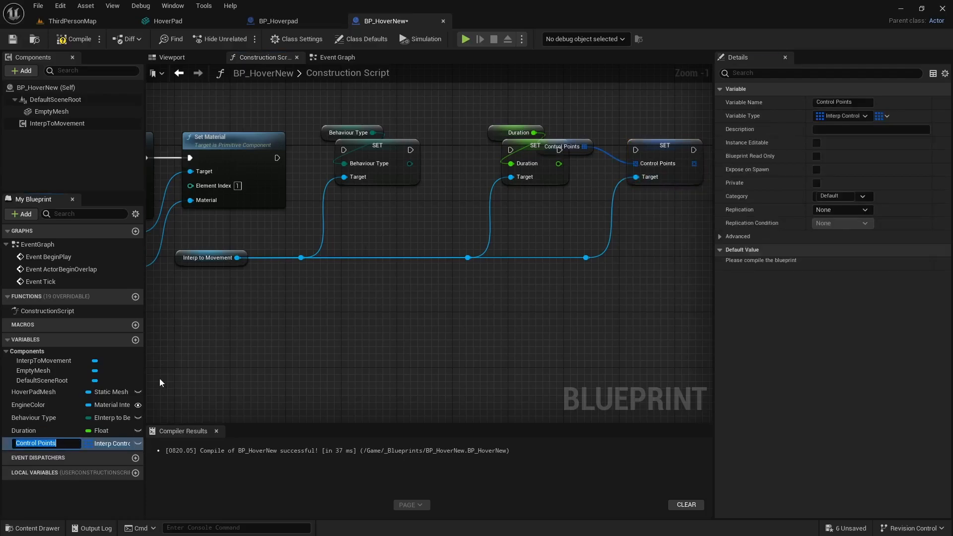
pyautogui.moveTo(587, 147); pyautogui.dragTo(668, 125)
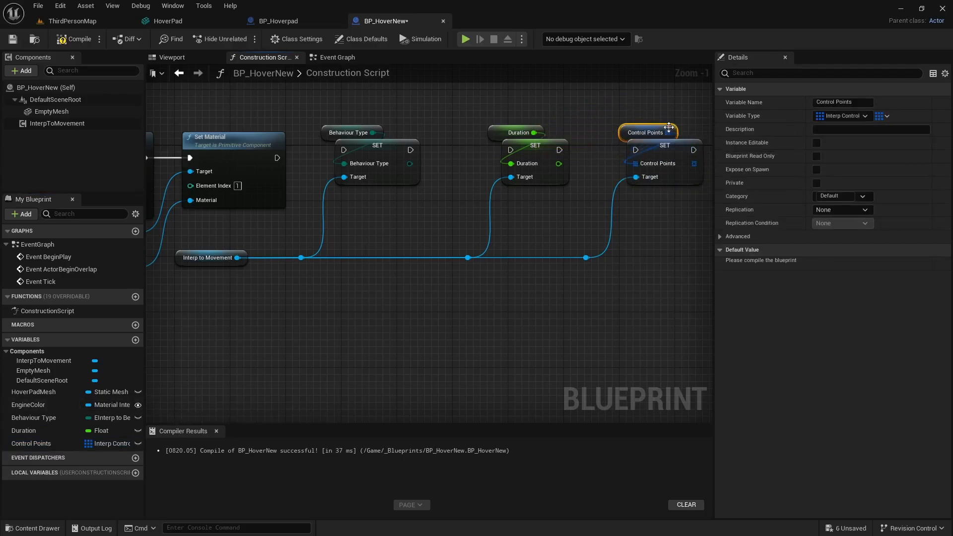
# Chain execution from Set Material through the Behaviour Type, Duration and Control Points setters, and compile and save the blueprint
pyautogui.moveTo(651, 257); pyautogui.dragTo(590, 281, button='right')
pyautogui.moveTo(216, 183); pyautogui.dragTo(287, 178)
pyautogui.moveTo(350, 175); pyautogui.dragTo(574, 174)
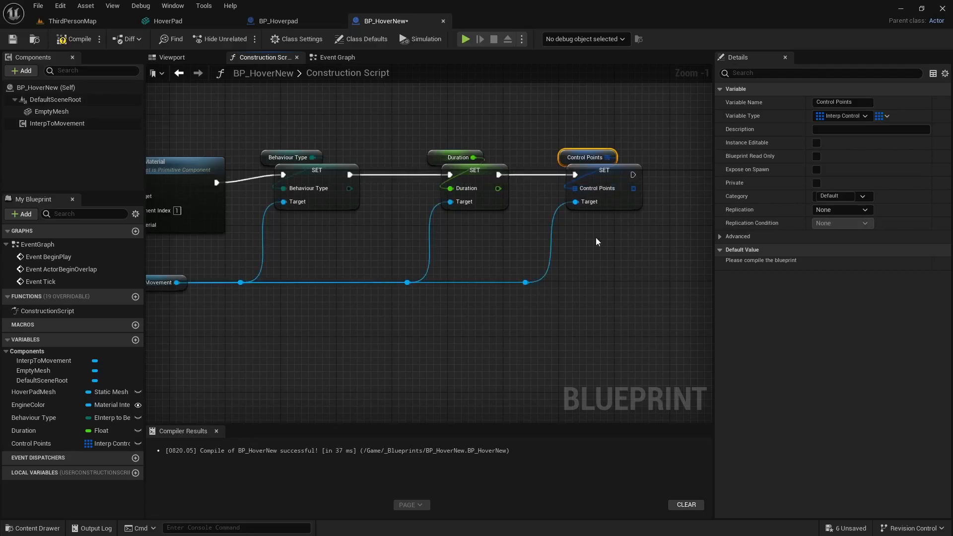
pyautogui.click(75, 39)
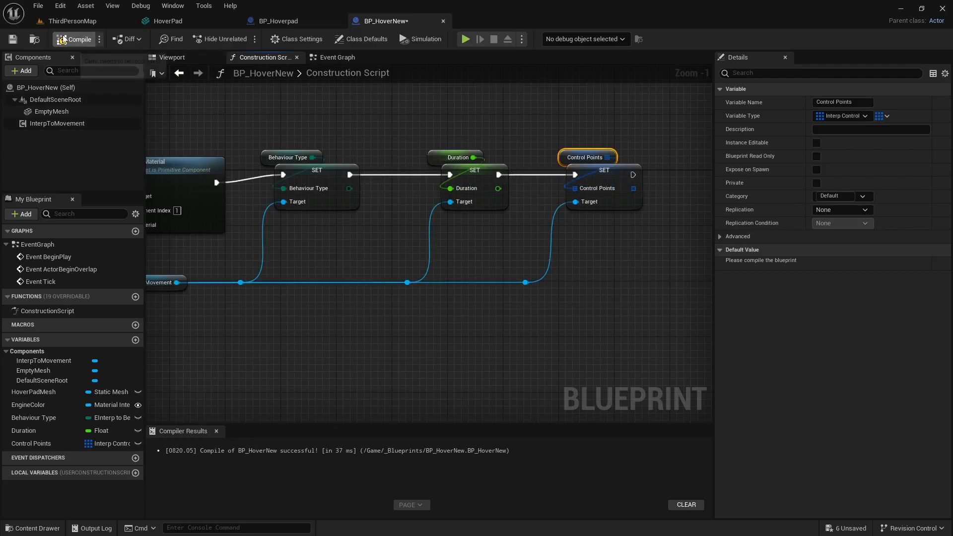
pyautogui.click(13, 40)
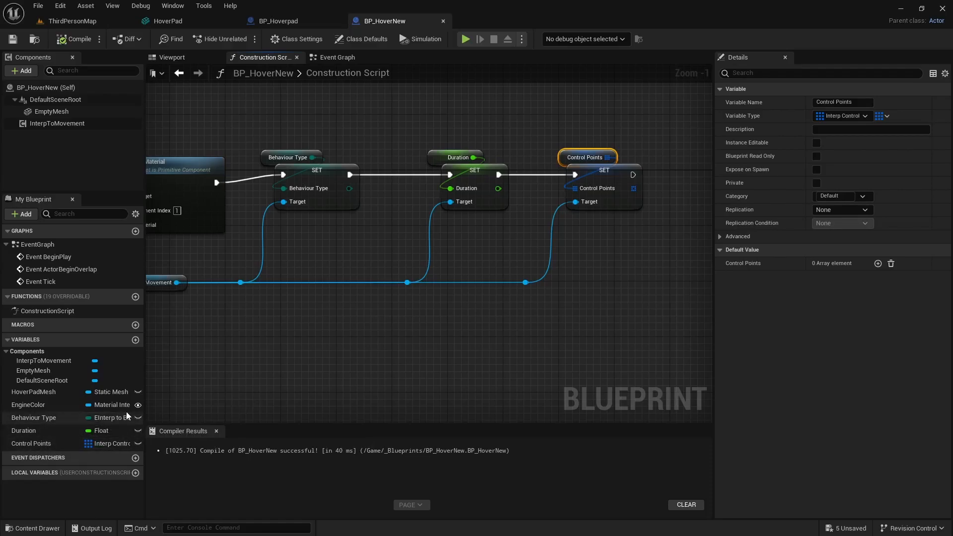
# Make the Behaviour Type, Duration and Control Points variables instance editable, and compile and save the blueprint
pyautogui.click(138, 418)
pyautogui.click(138, 431)
pyautogui.click(138, 443)
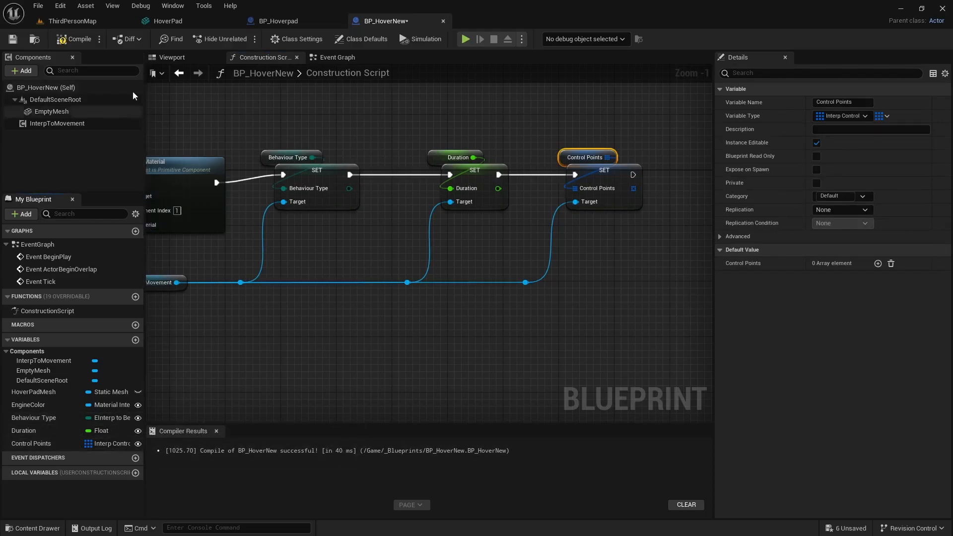
pyautogui.click(79, 39)
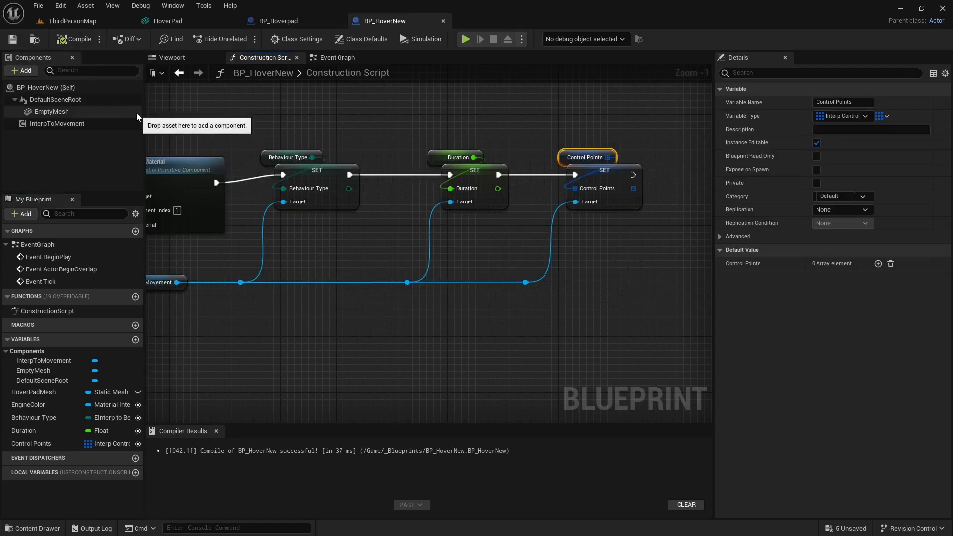
# Place a BP_HoverNew actor on the open floor of ThirdPersonMap at about X 1920, Y 1140
pyautogui.click(73, 21)
pyautogui.moveTo(332, 246); pyautogui.dragTo(193, 267, button='right')
pyautogui.click(236, 426)
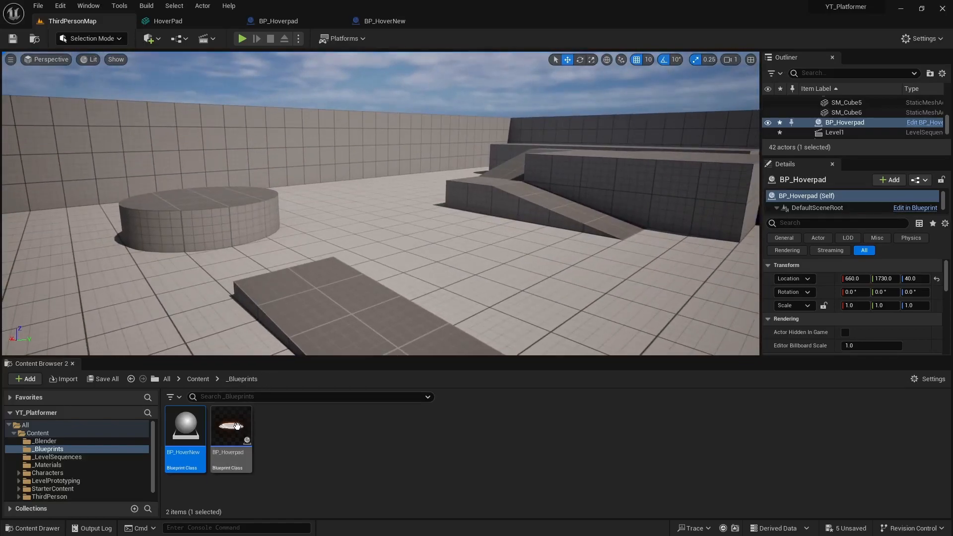
pyautogui.click(188, 427)
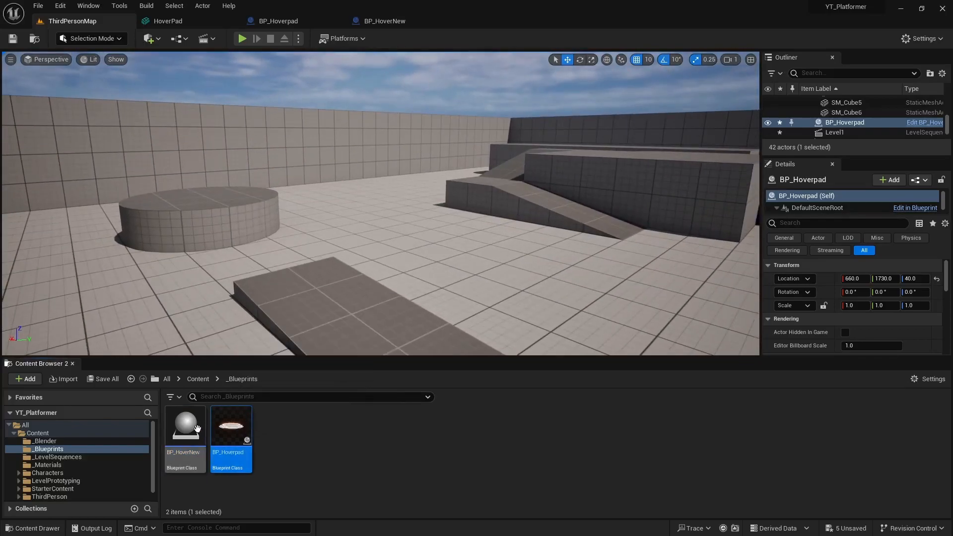
pyautogui.moveTo(189, 430); pyautogui.dragTo(387, 222)
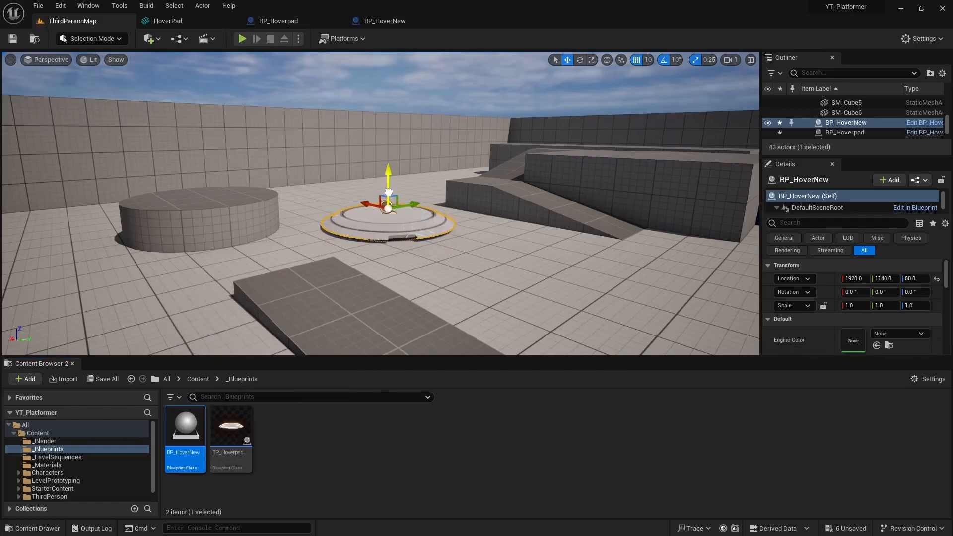
# Play-test the level by running the character towards the new hover pad, and end the session
pyautogui.moveTo(439, 259); pyautogui.dragTo(522, 278, button='right')
pyautogui.click(242, 38)
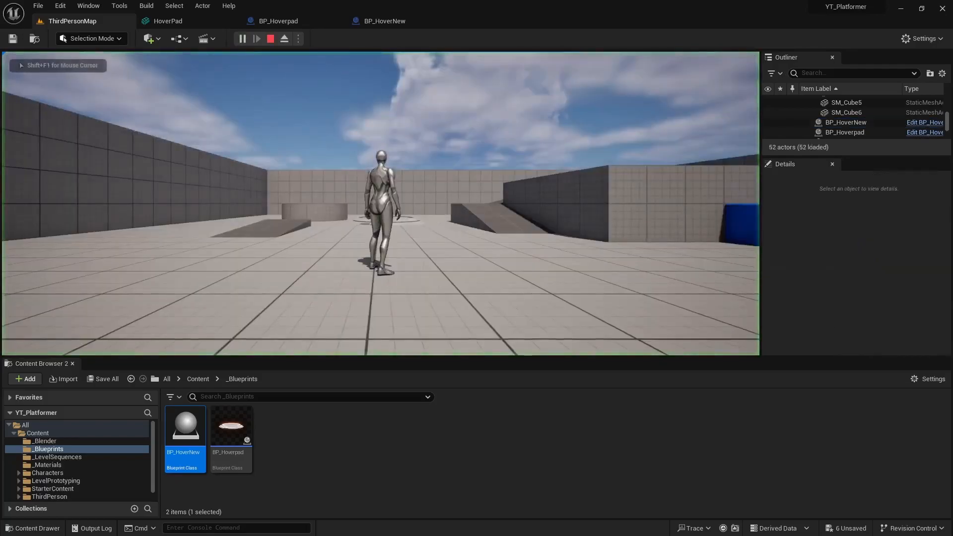
pyautogui.press('w')
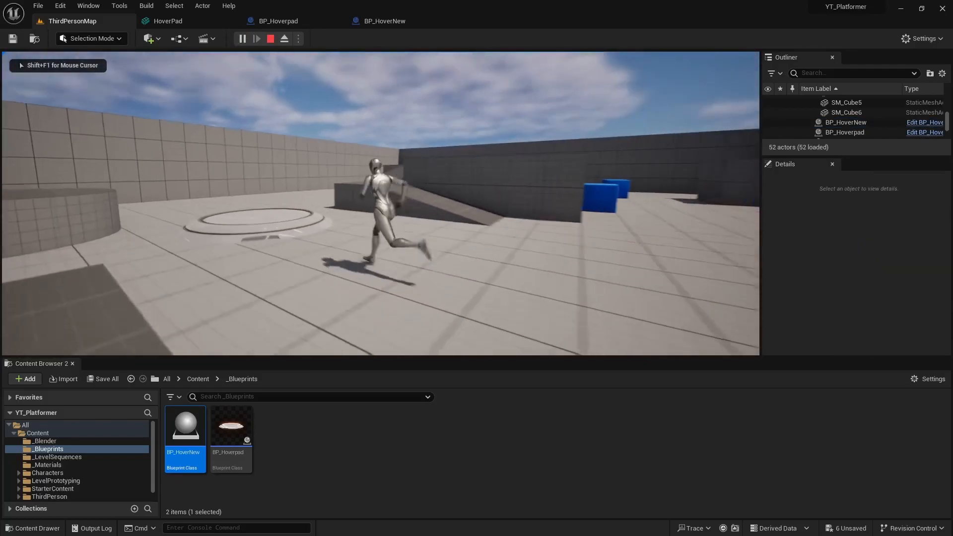
pyautogui.press('Escape')
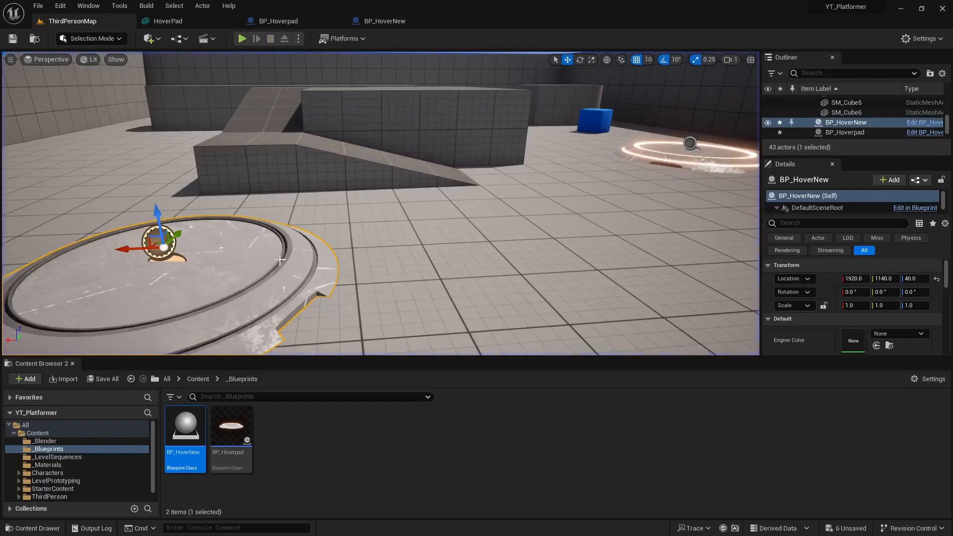
# Set the Engine Color of the placed BP_HoverNew actor to the MI_Green material instance
pyautogui.press('f')
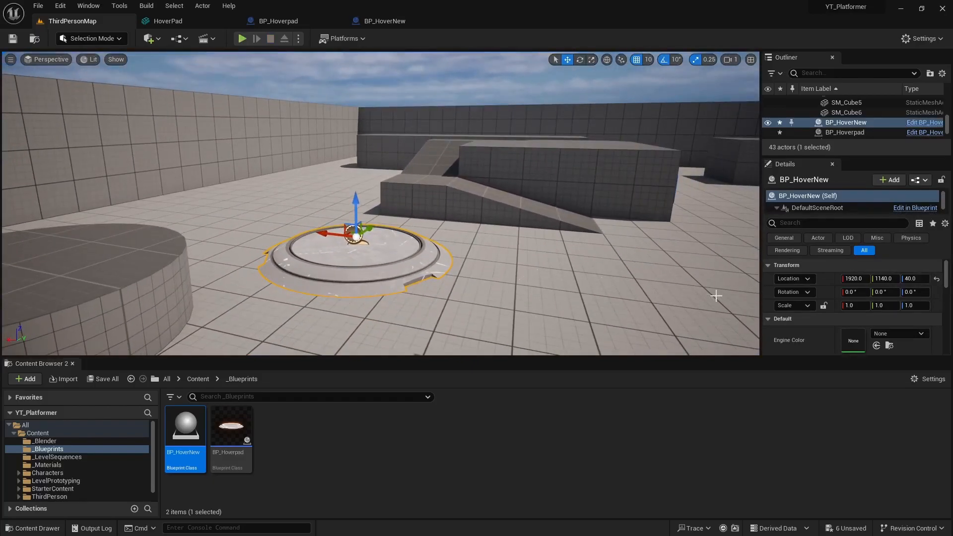
pyautogui.scroll(-4, 854, 298)
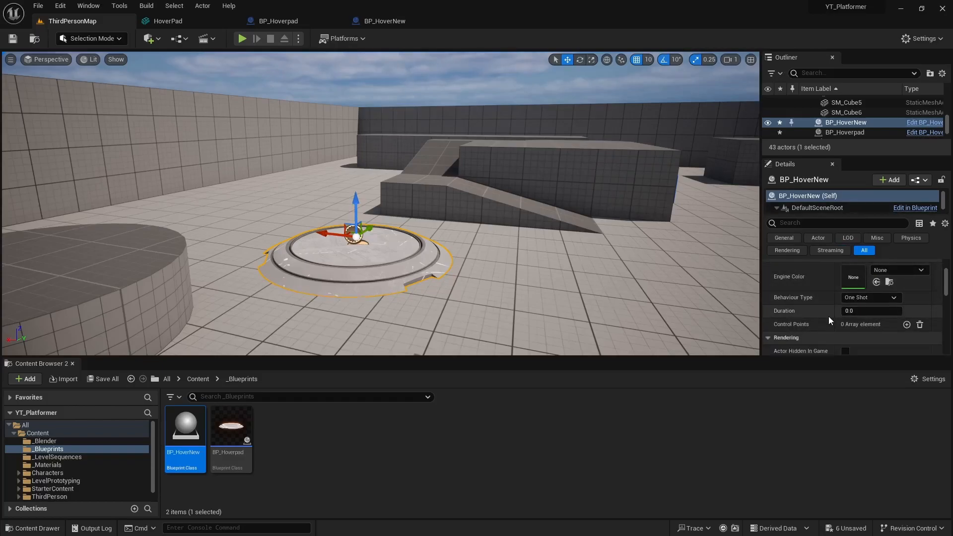
pyautogui.scroll(1, 829, 320)
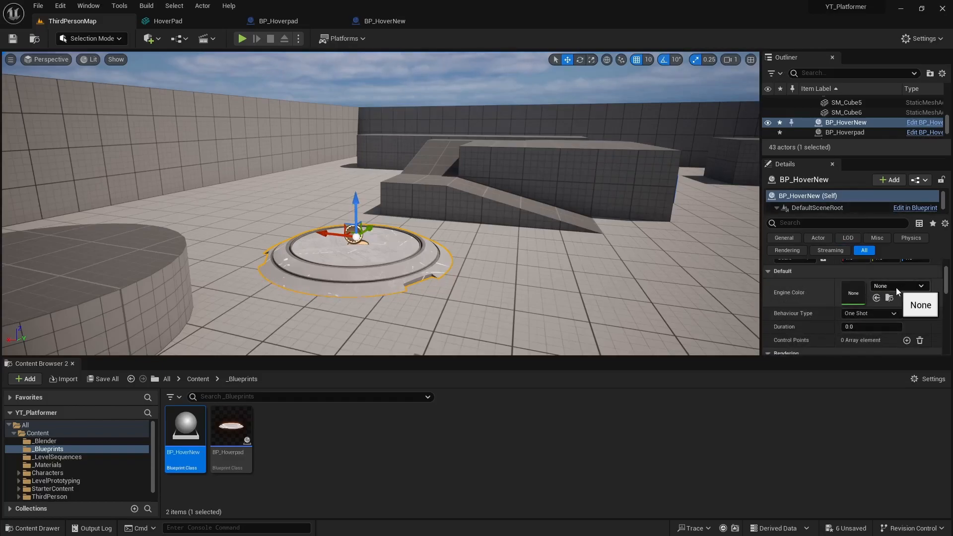
pyautogui.click(882, 288)
pyautogui.write('mi_gre')
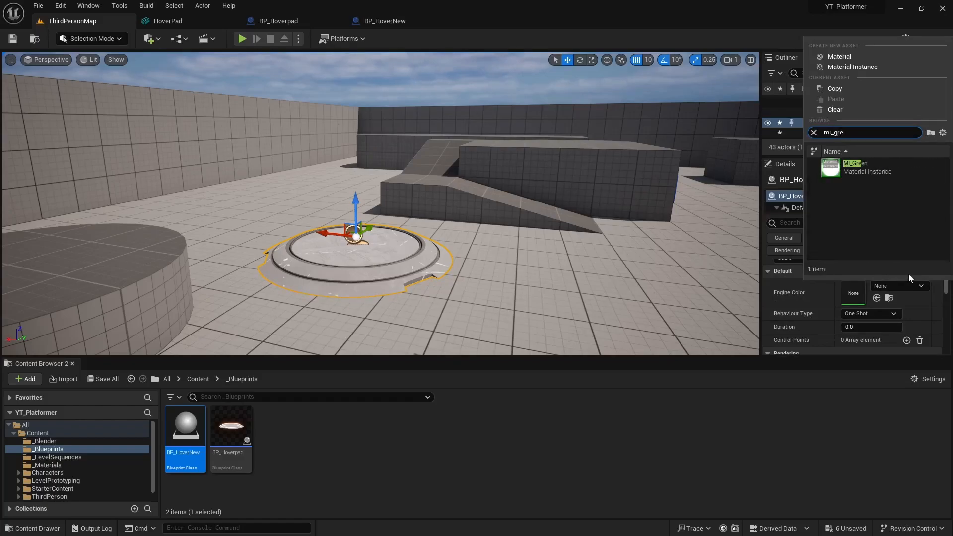
pyautogui.press('Return')
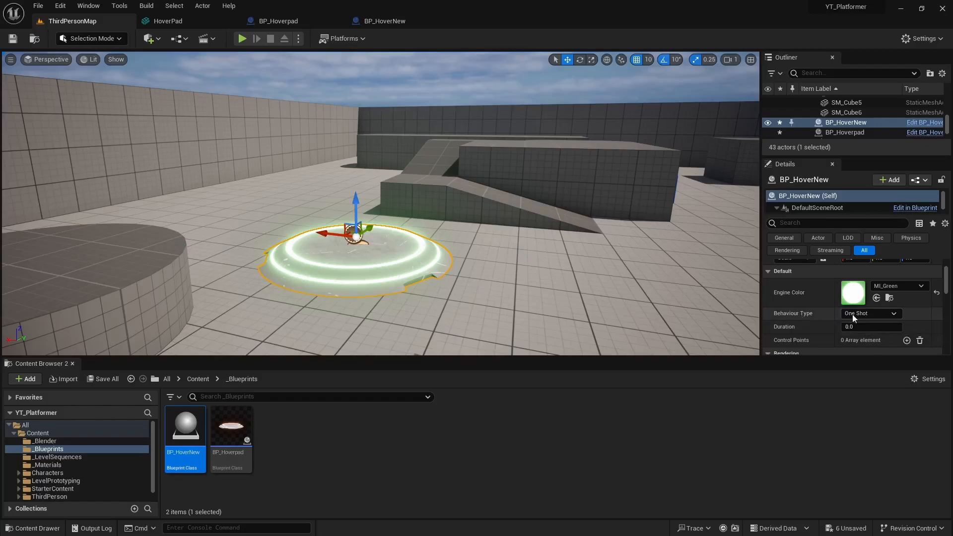
# Set the green hover pad's Behaviour Type to Ping Pong and its Duration to 4.0
pyautogui.click(885, 315)
pyautogui.click(862, 351)
pyautogui.scroll(-1, 862, 351)
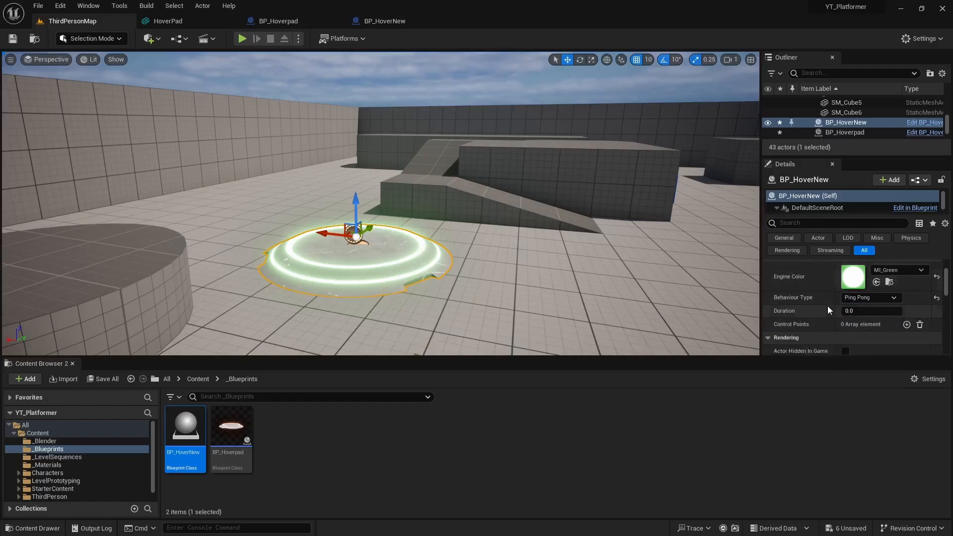
pyautogui.click(881, 309)
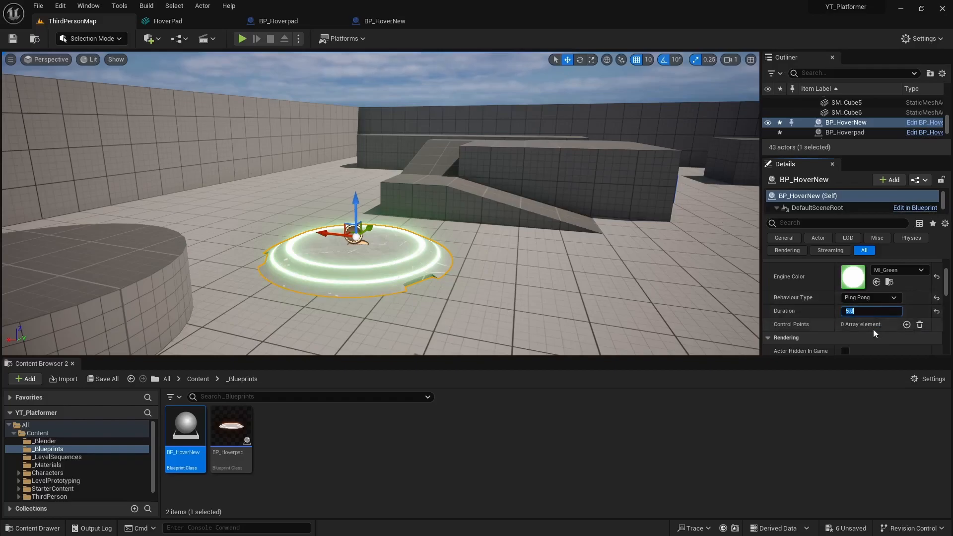
pyautogui.write('4.0')
# Add two control points to the green hover pad and set the position Z of the second one, Index 1, to 200
pyautogui.press('s')
pyautogui.moveTo(576, 272); pyautogui.dragTo(600, 283, button='right')
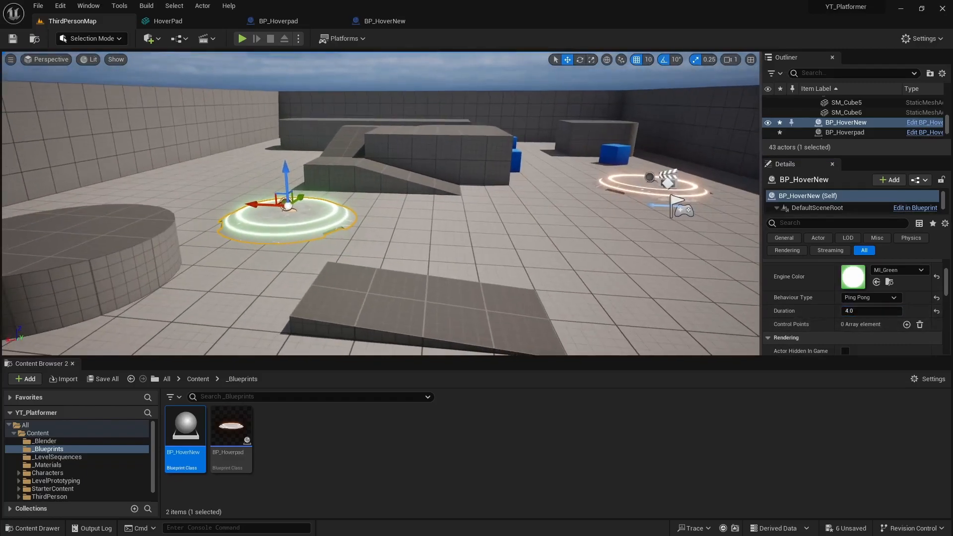
pyautogui.click(906, 324)
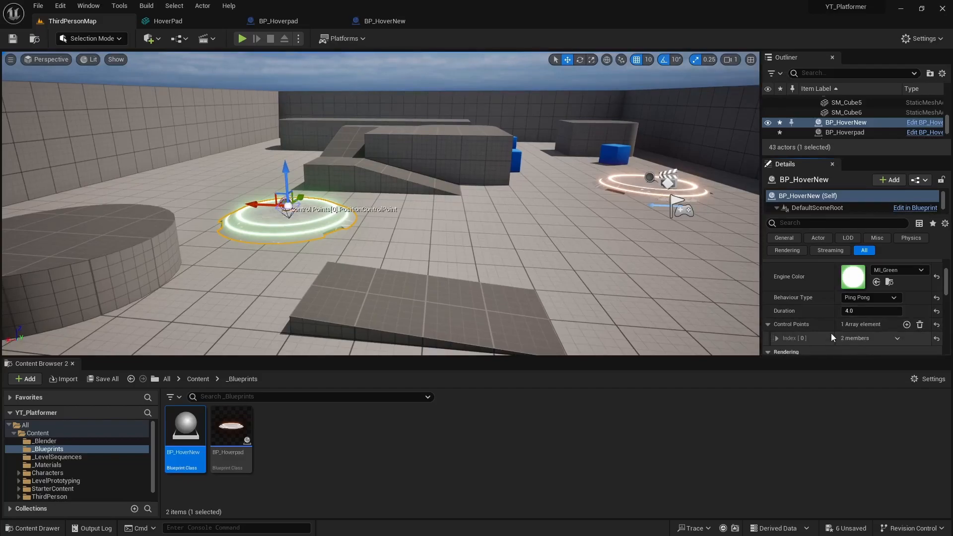
pyautogui.click(906, 324)
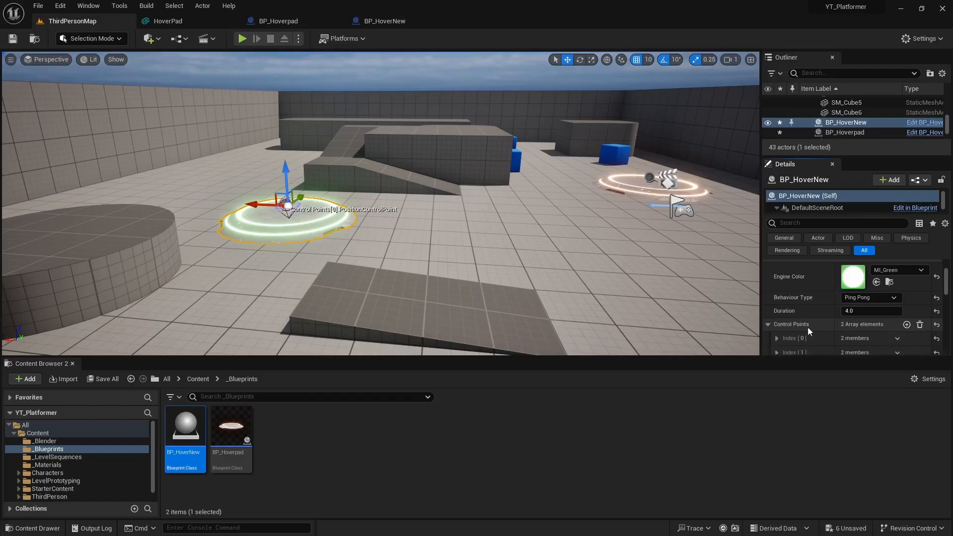
pyautogui.scroll(-1, 806, 336)
pyautogui.click(779, 323)
pyautogui.scroll(-1, 807, 312)
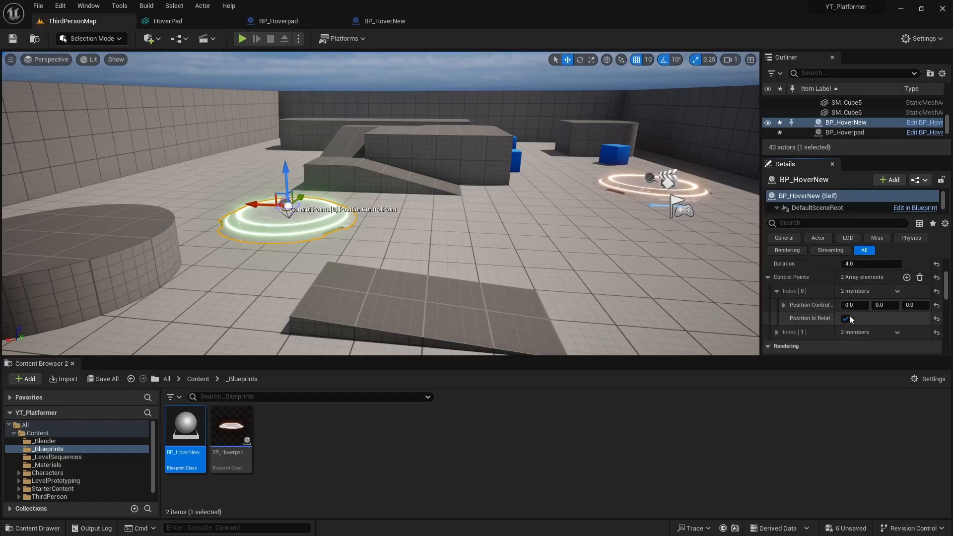
pyautogui.click(777, 332)
pyautogui.scroll(-1, 814, 323)
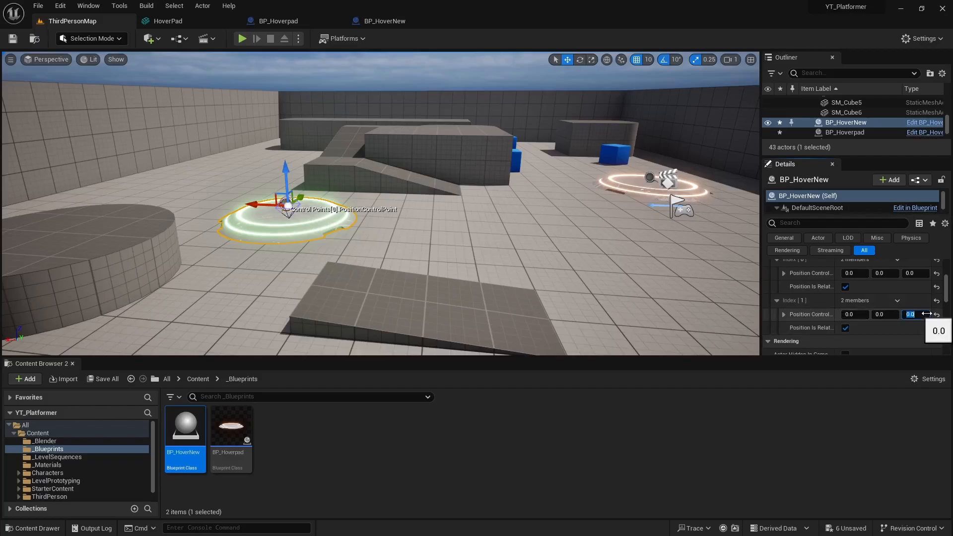
pyautogui.press('Return')
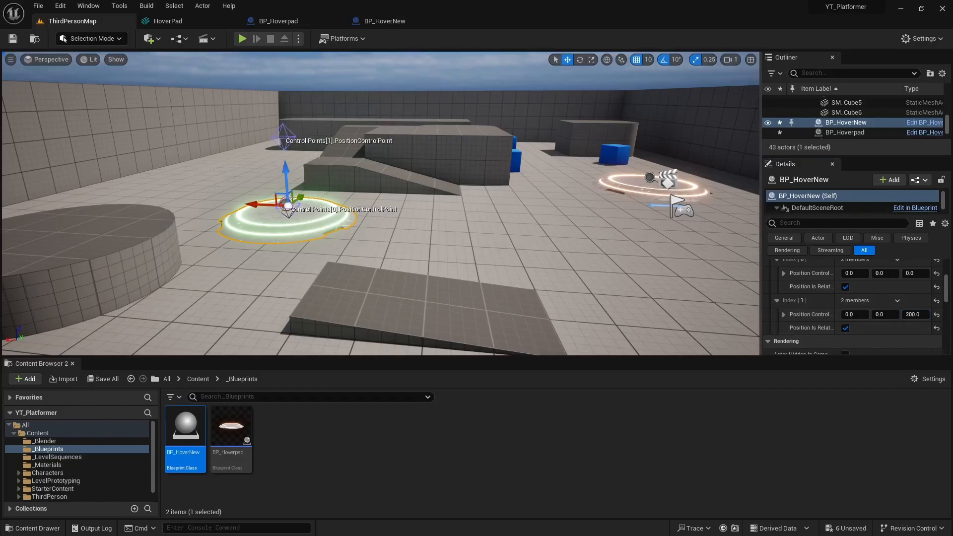
# Raise the green hover pad's second control point high above the pad, to a relative Z of about 770
pyautogui.click(276, 135)
pyautogui.moveTo(345, 188); pyautogui.dragTo(412, 163, button='right')
pyautogui.press('a')
pyautogui.moveTo(419, 154); pyautogui.dragTo(419, 57)
pyautogui.press('f')
pyautogui.moveTo(399, 218); pyautogui.dragTo(399, 119)
pyautogui.moveTo(466, 221); pyautogui.dragTo(454, 164, button='right')
pyautogui.press('d')
pyautogui.moveTo(380, 154); pyautogui.dragTo(379, 82)
pyautogui.moveTo(379, 81); pyautogui.dragTo(362, 104, button='right')
pyautogui.press('d')
pyautogui.press('s')
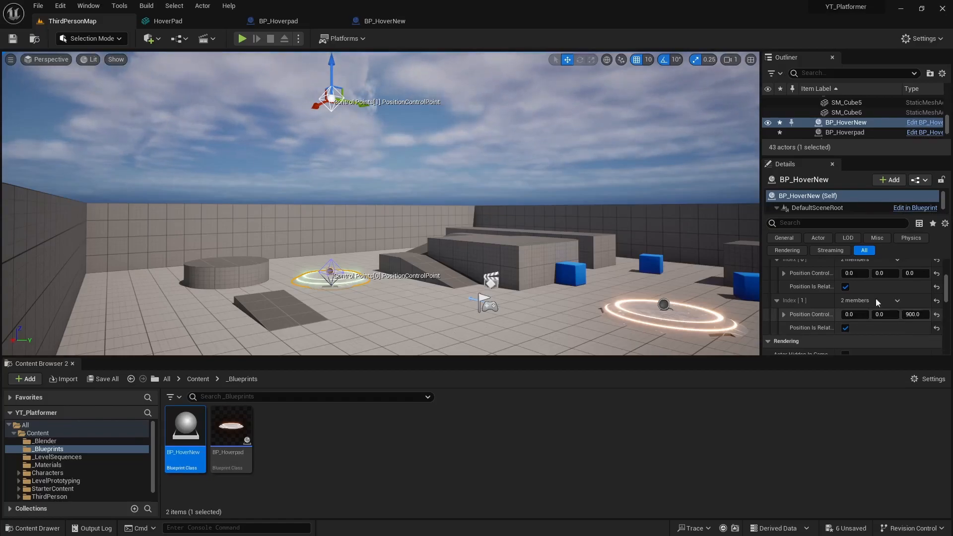
pyautogui.moveTo(330, 73); pyautogui.dragTo(332, 97)
pyautogui.moveTo(434, 217)
pyautogui.mouseDown(button='right')
pyautogui.moveTo(477, 217)
pyautogui.moveTo(466, 231)
pyautogui.moveTo(422, 217)
pyautogui.mouseUp(button='right')
pyautogui.press('w')
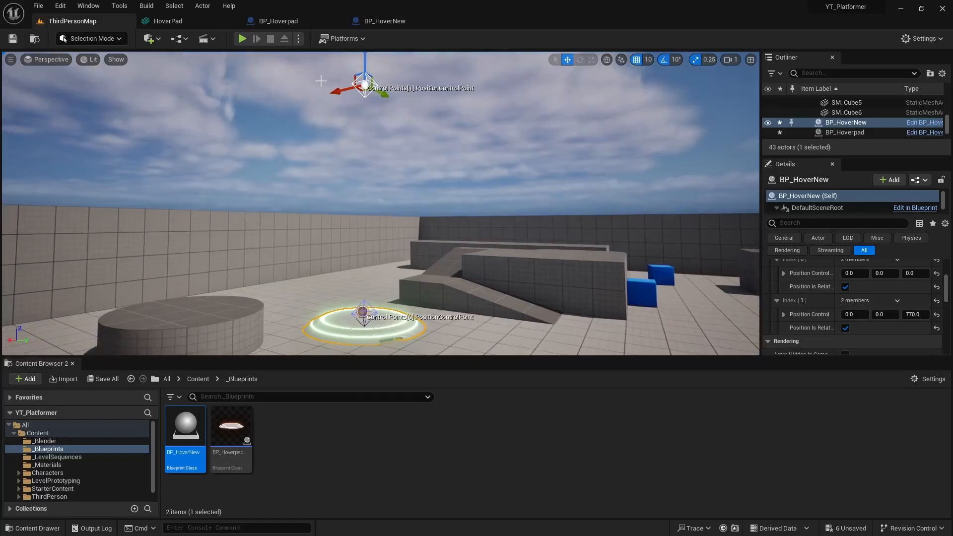
# Play-test the level by running the character towards the moving green hover pad, and end the session
pyautogui.click(242, 39)
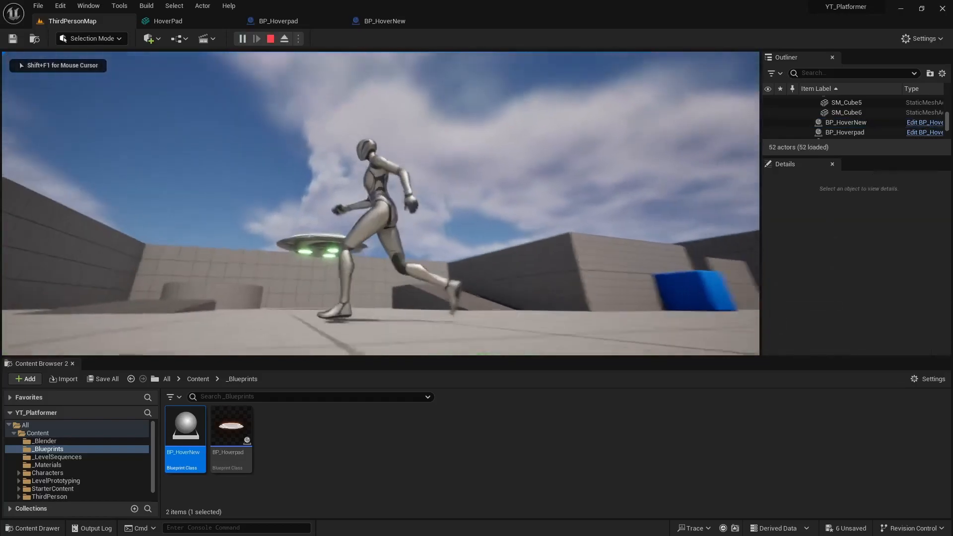
pyautogui.press('w')
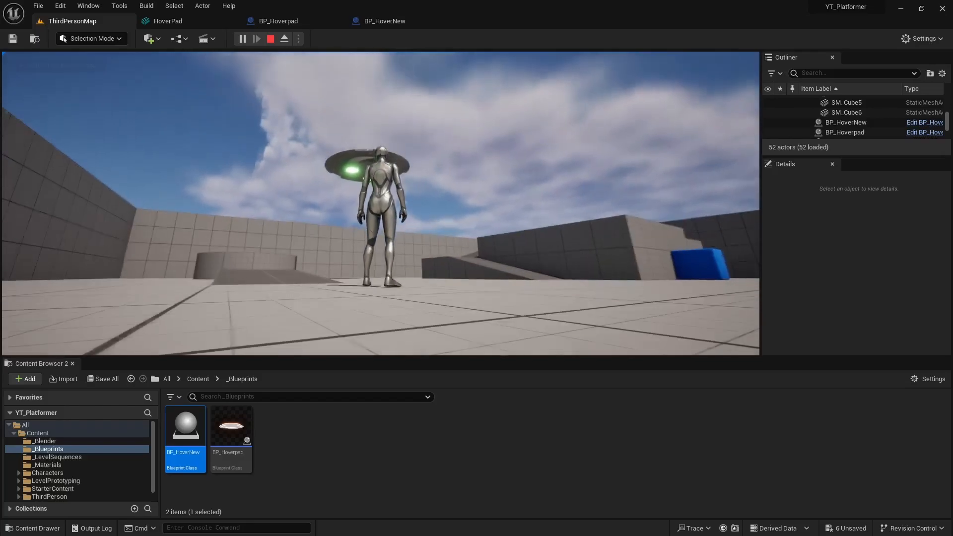
pyautogui.press('Escape')
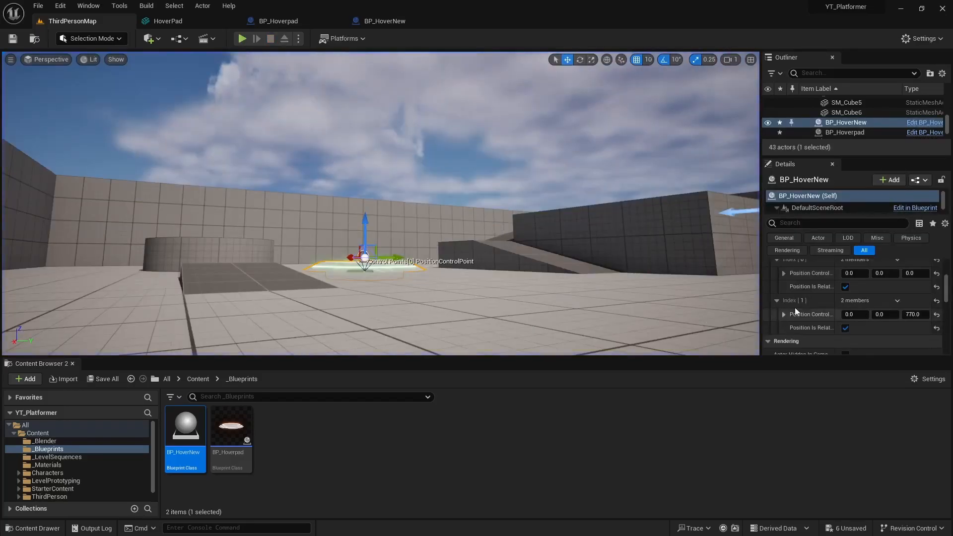
# Set the green hover pad's Duration to 2.0
pyautogui.scroll(2, 847, 312)
pyautogui.click(863, 294)
pyautogui.write('2')
pyautogui.press('Return')
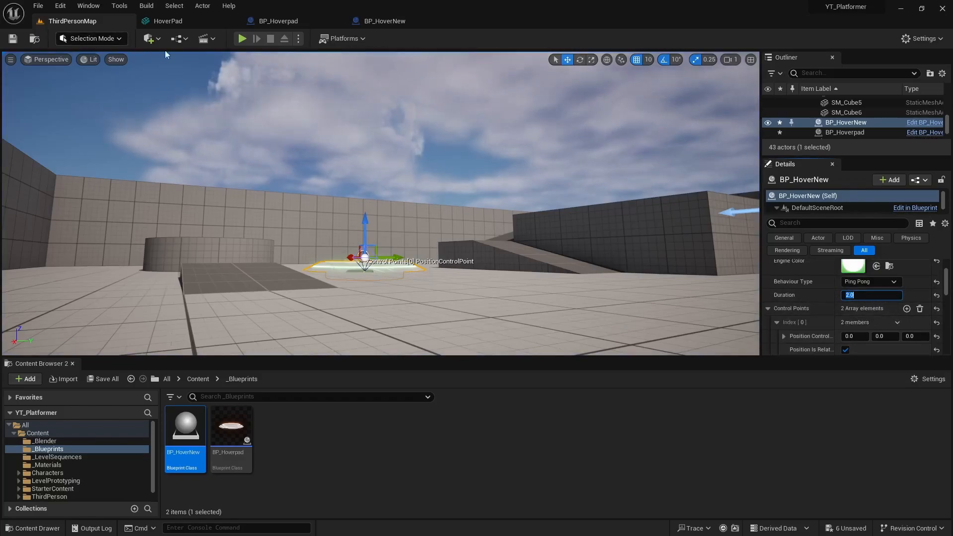
# Play-test the faster green hover pad by jumping the character onto it, riding it up and jumping off, and end the session
pyautogui.click(242, 39)
pyautogui.click(392, 195)
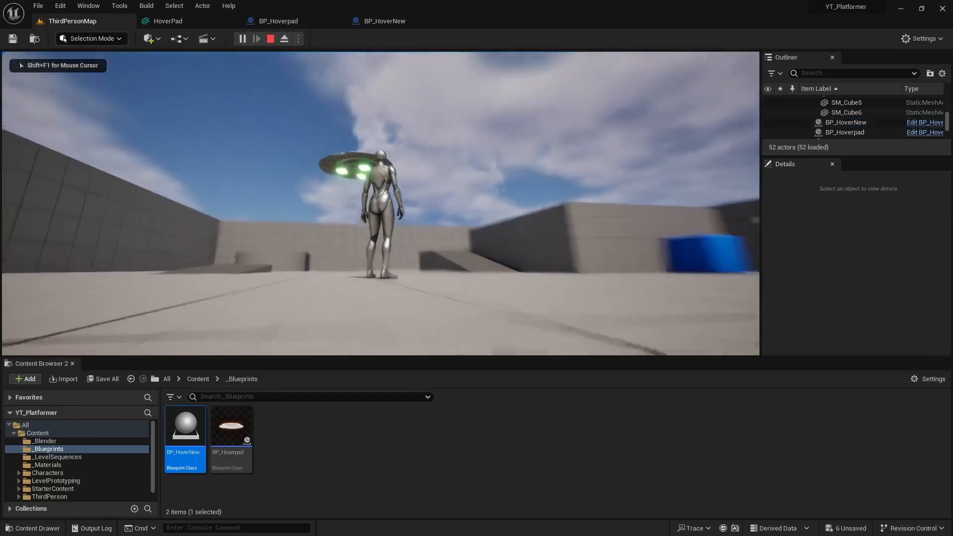
pyautogui.press('w')
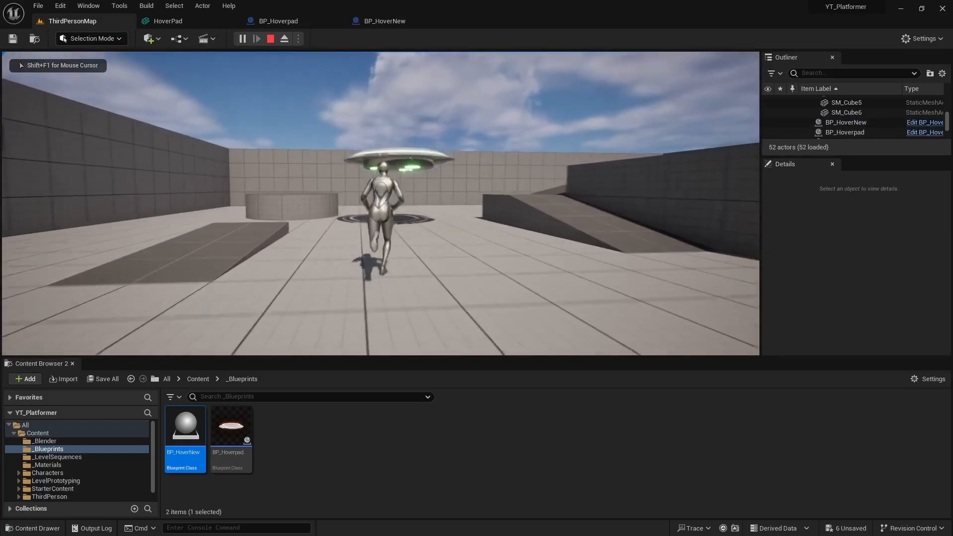
pyautogui.press('space')
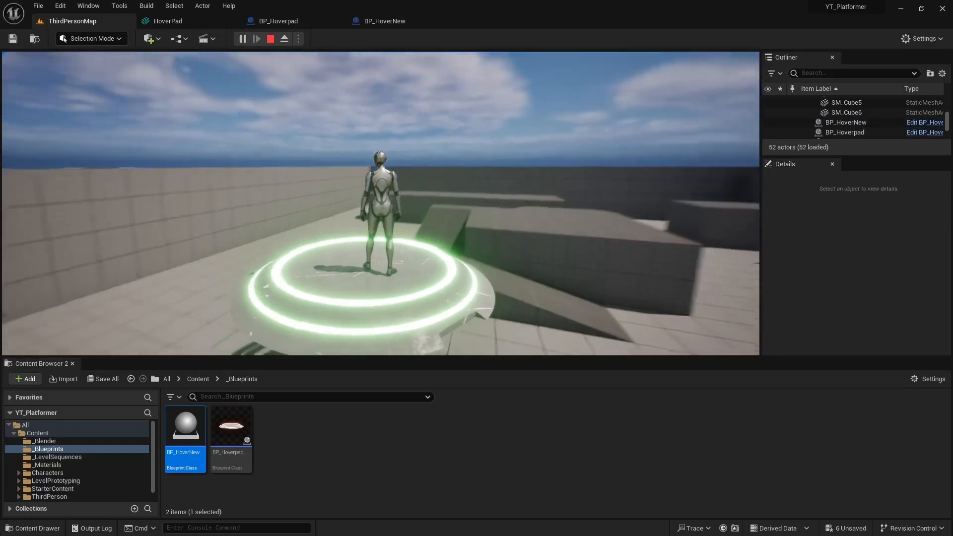
pyautogui.press('space')
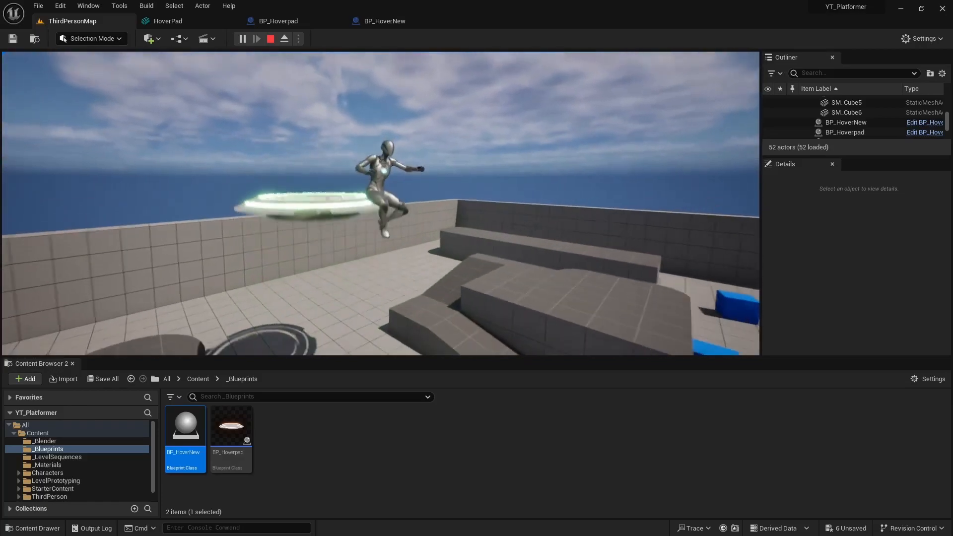
pyautogui.press('Escape')
# Place a second BP_HoverNew actor on the open floor between the low ramp and the side wall, at about X 920, Y 520
pyautogui.moveTo(372, 219); pyautogui.dragTo(376, 217, button='right')
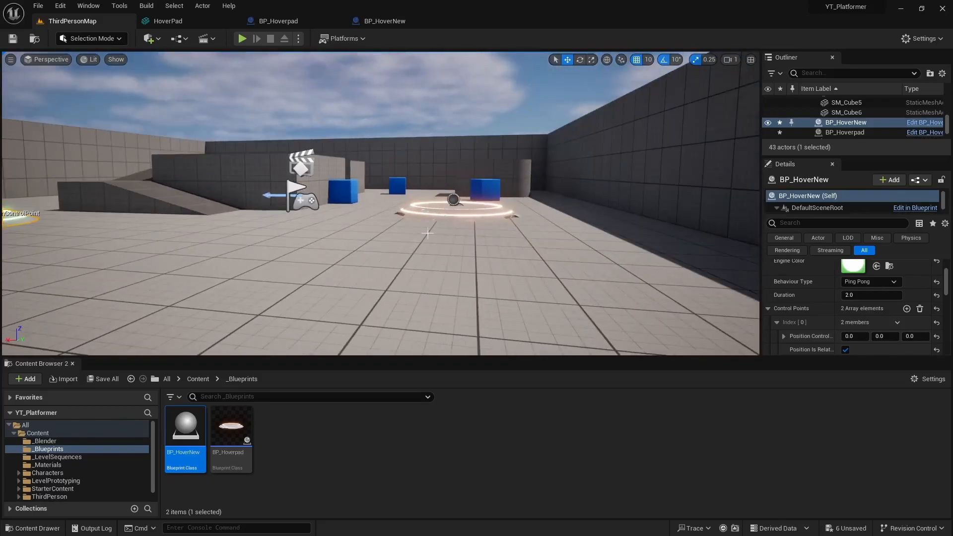
pyautogui.moveTo(381, 203); pyautogui.dragTo(332, 208, button='right')
pyautogui.press('w')
pyautogui.press('e')
pyautogui.press('a')
pyautogui.press('s')
pyautogui.press('a')
pyautogui.press('w')
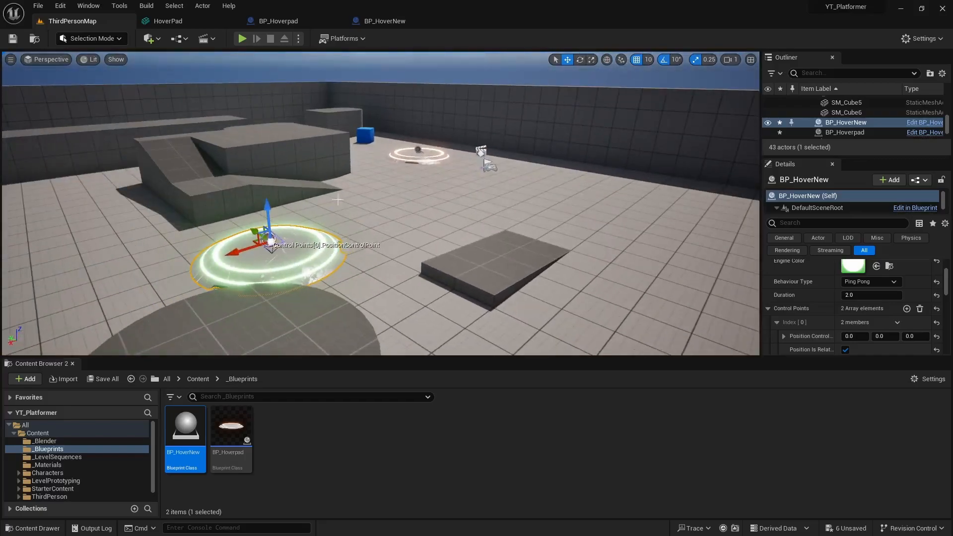
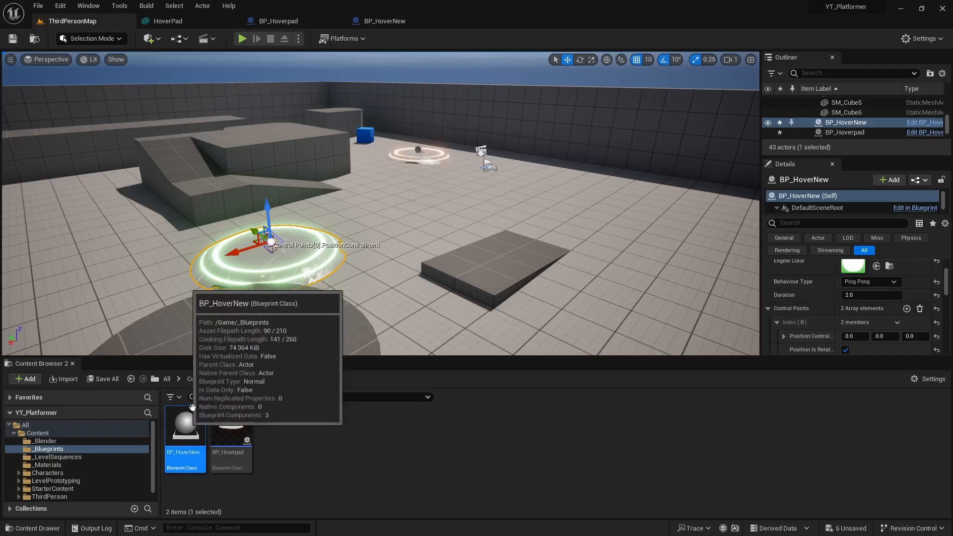
pyautogui.moveTo(387, 263); pyautogui.dragTo(438, 263, button='right')
pyautogui.moveTo(187, 433); pyautogui.dragTo(397, 268)
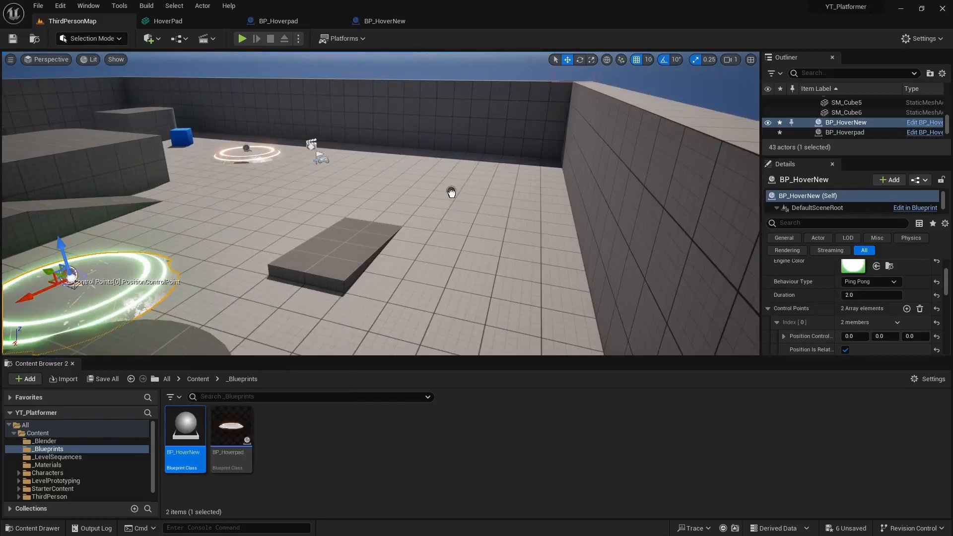
pyautogui.moveTo(451, 192); pyautogui.dragTo(451, 191)
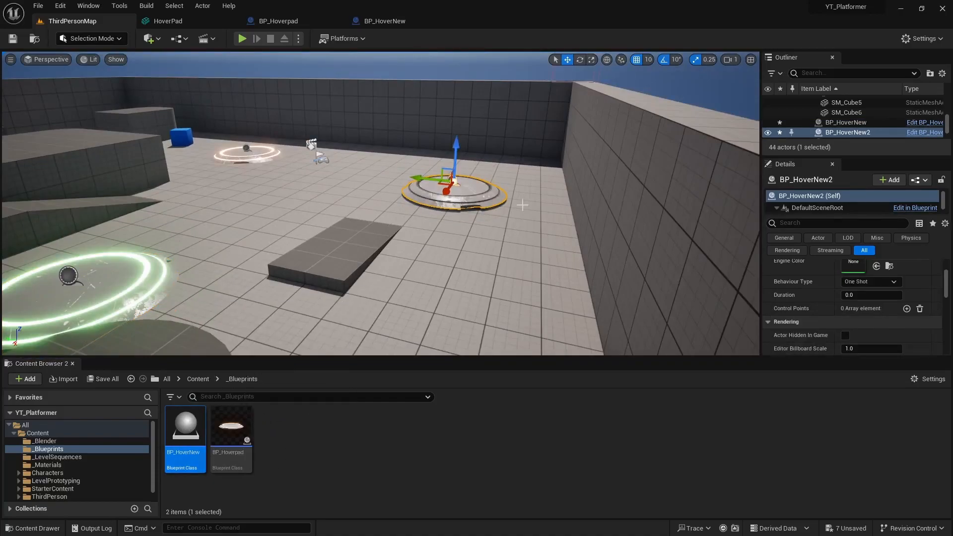
# Set the second hover pad's Engine Color to the MI_Blue material instance
pyautogui.scroll(2, 853, 298)
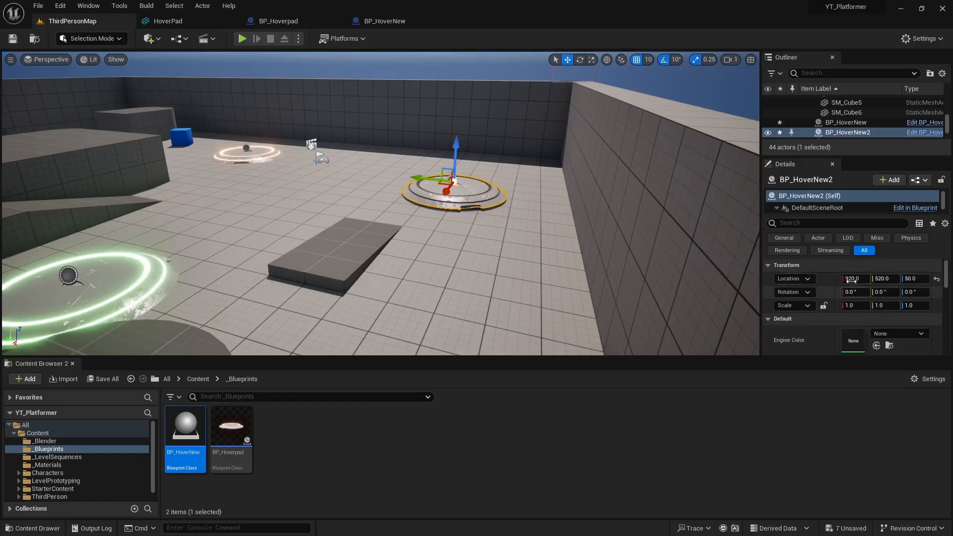
pyautogui.click(899, 286)
pyautogui.write('bl')
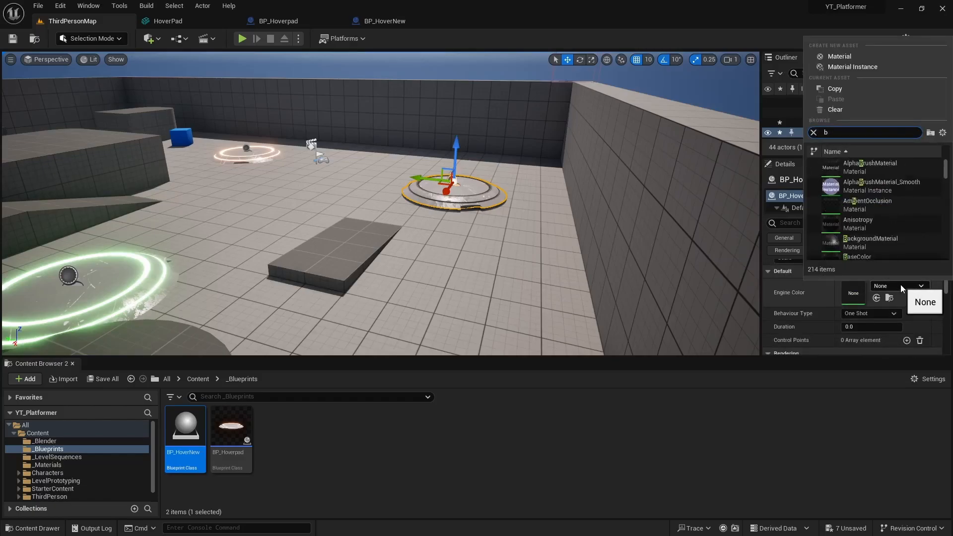
pyautogui.press('BackSpace')
pyautogui.press('BackSpace')
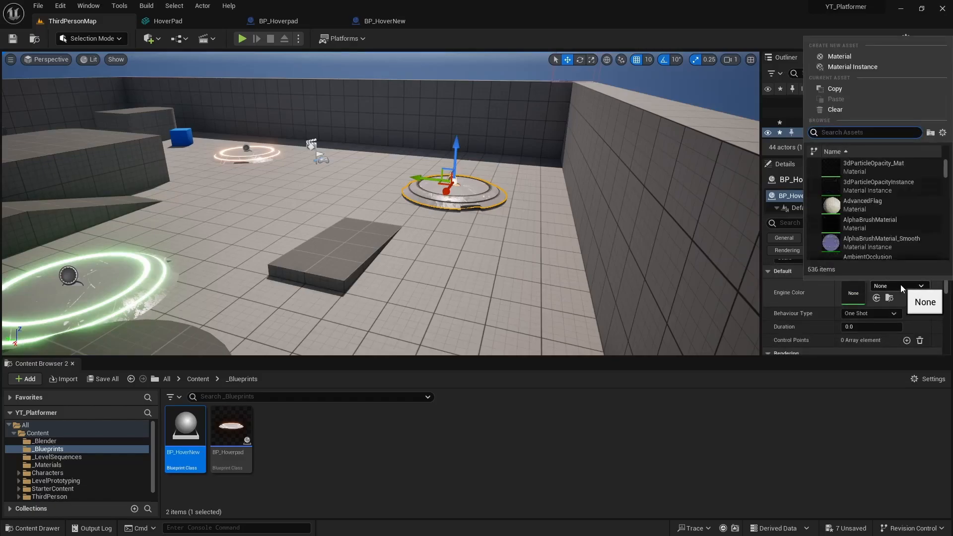
pyautogui.write('mi_blu')
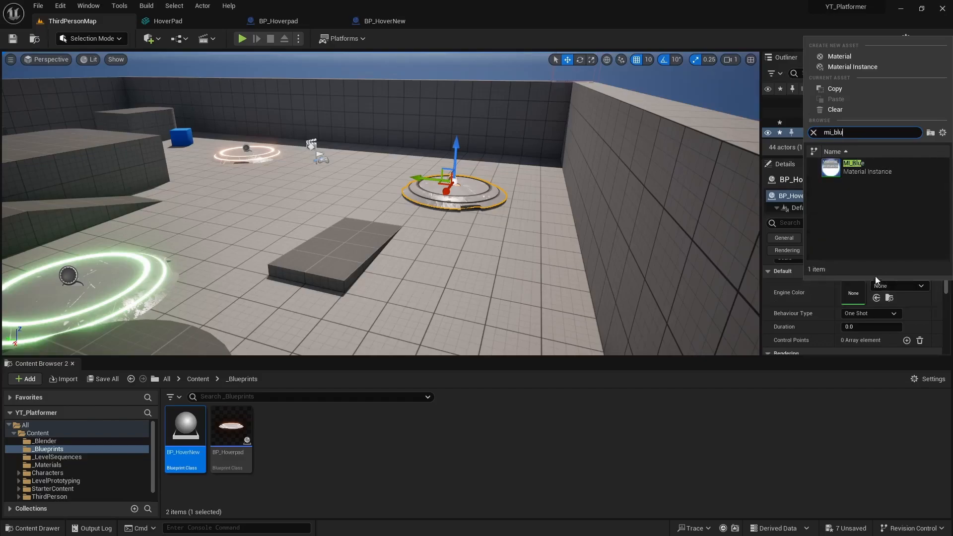
pyautogui.click(858, 167)
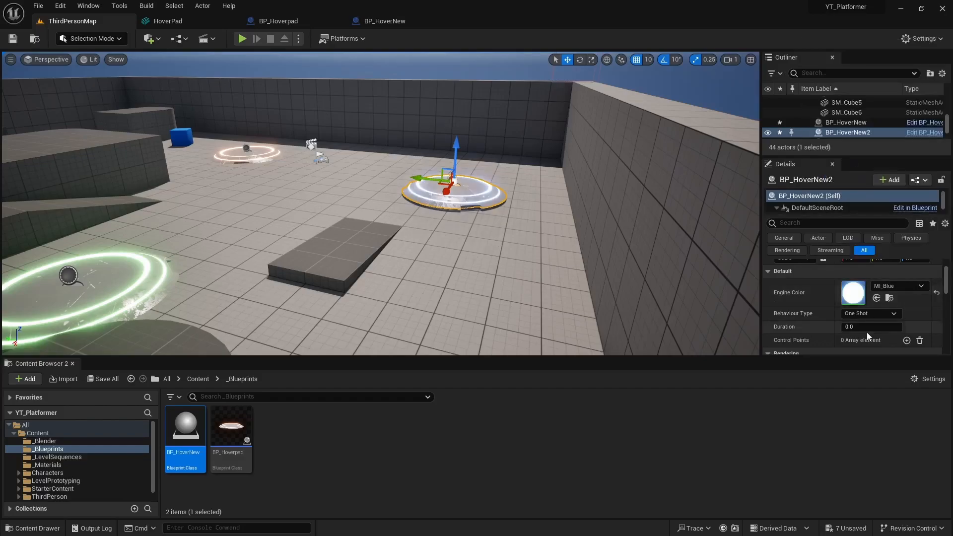
# Set the second hover pad's Behaviour Type to Ping Pong and its Duration to 3.0
pyautogui.click(875, 298)
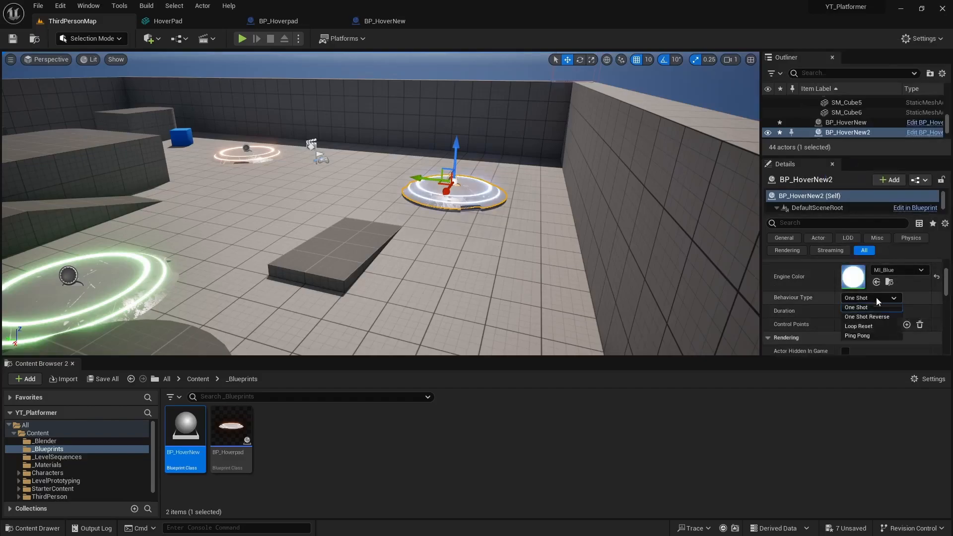
pyautogui.click(866, 334)
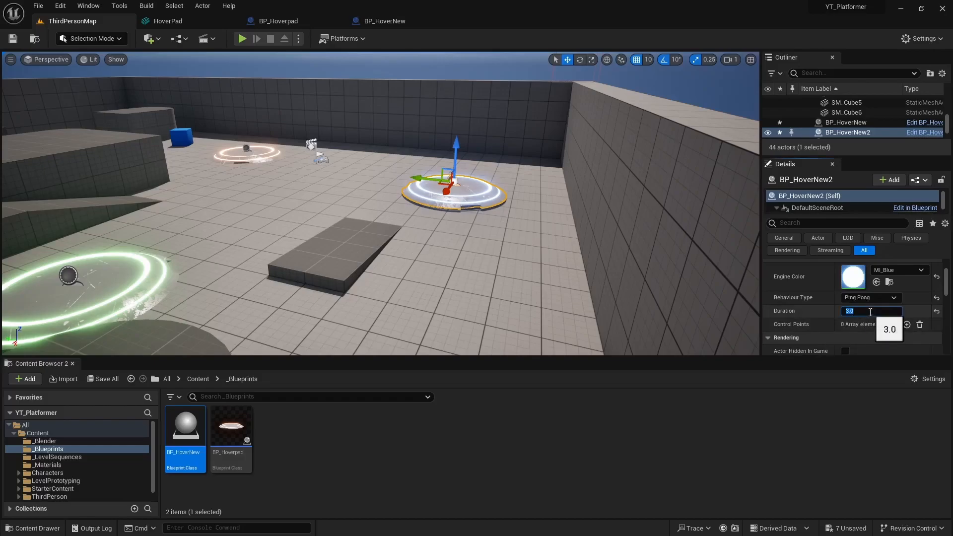
# Add two control points to the second hover pad and place the one at index 1 at X 0, Y 630, Z 650
pyautogui.click(906, 325)
pyautogui.click(907, 308)
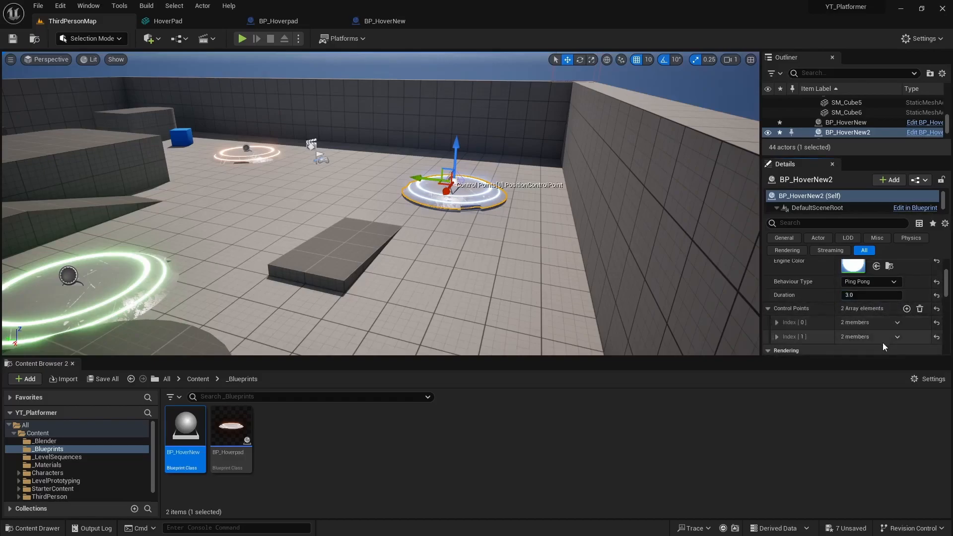
pyautogui.click(777, 337)
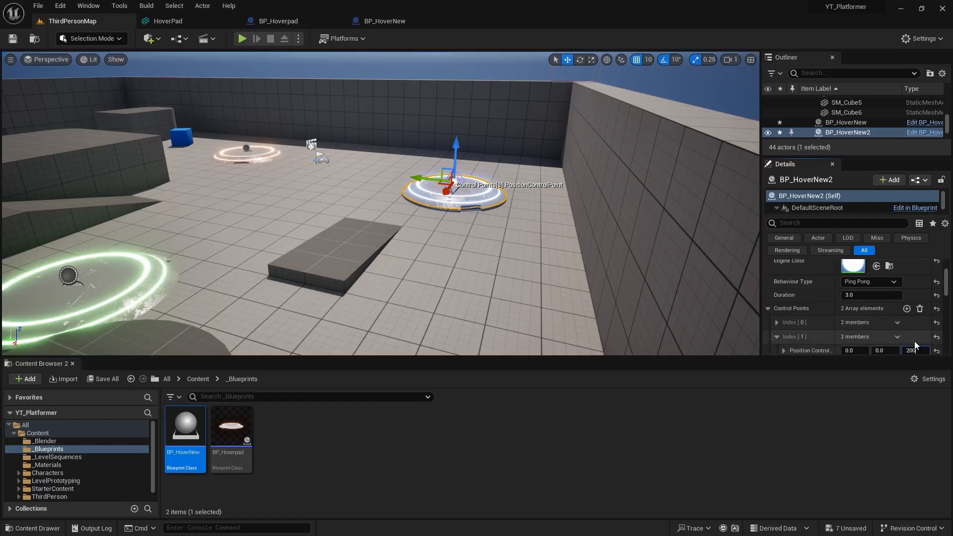
pyautogui.click(457, 129)
pyautogui.moveTo(457, 128); pyautogui.dragTo(452, 102, button='right')
pyautogui.moveTo(502, 195); pyautogui.dragTo(342, 74)
# Play-test the blue hover pad by jumping the character onto it and riding it, and end the session
pyautogui.click(242, 39)
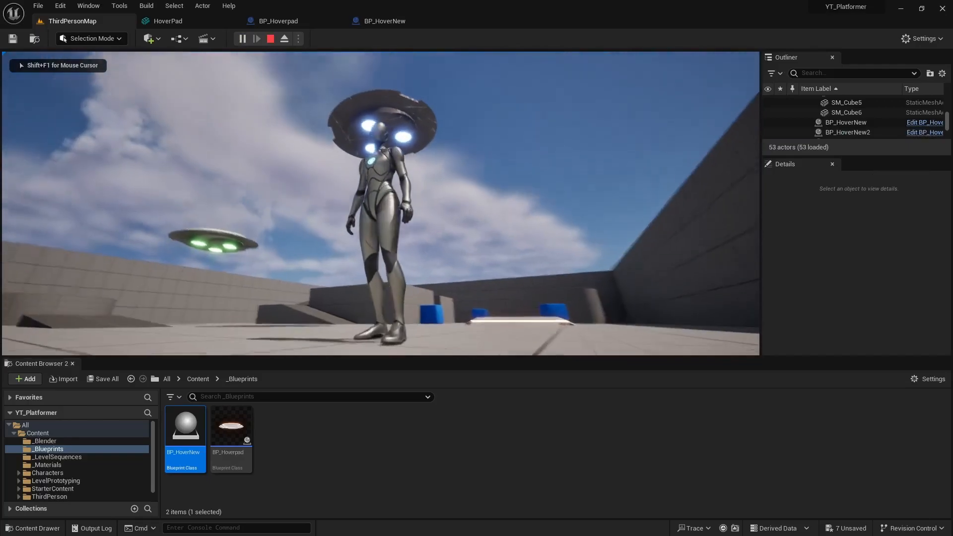
pyautogui.press('d')
pyautogui.press('w')
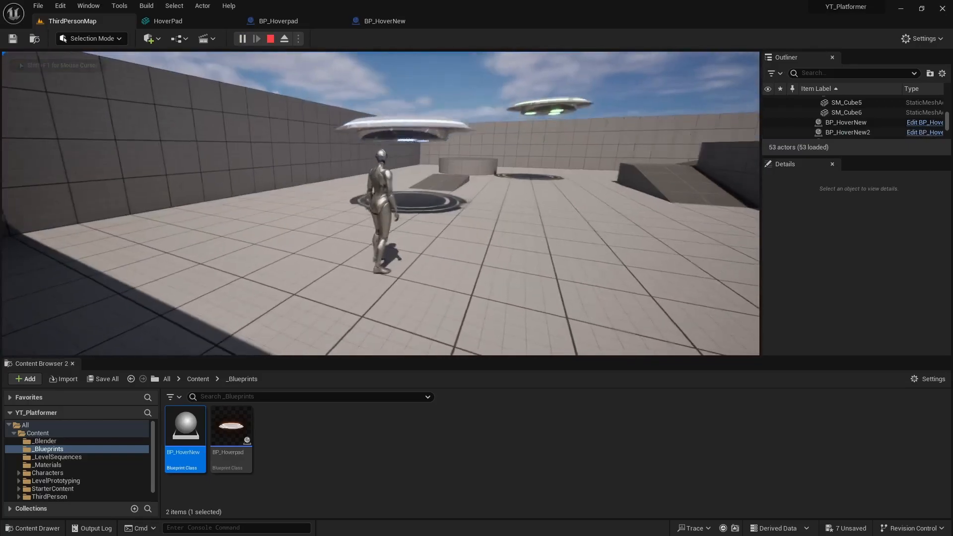
pyautogui.press('space')
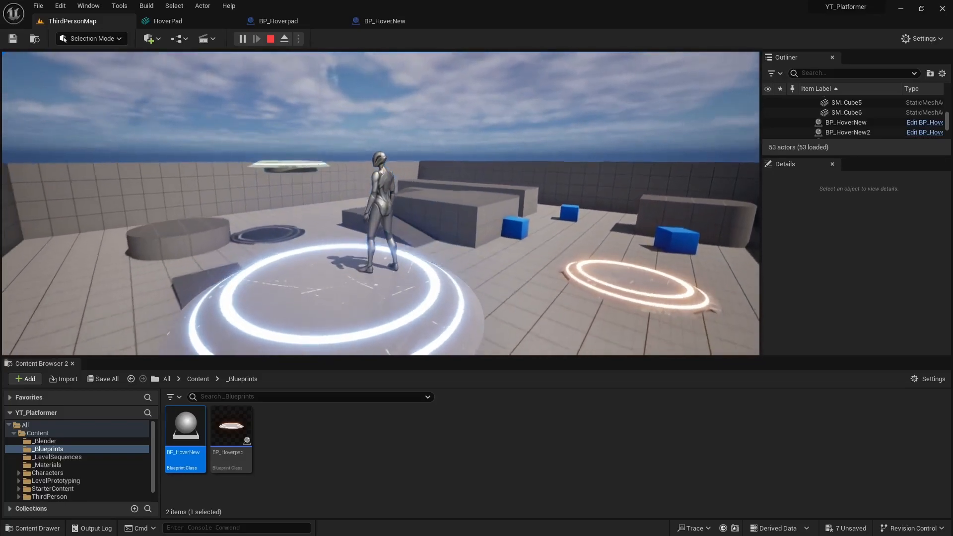
pyautogui.press('s')
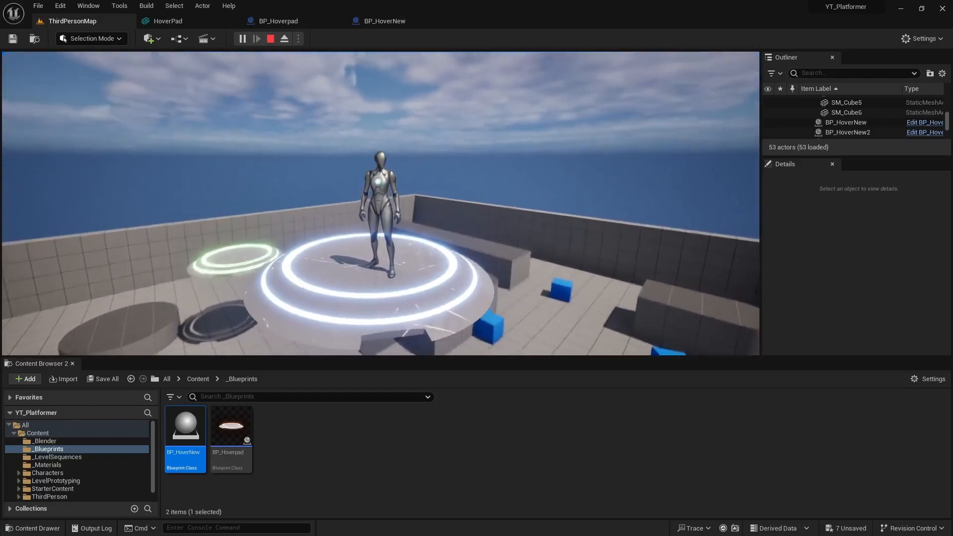
pyautogui.press('Escape')
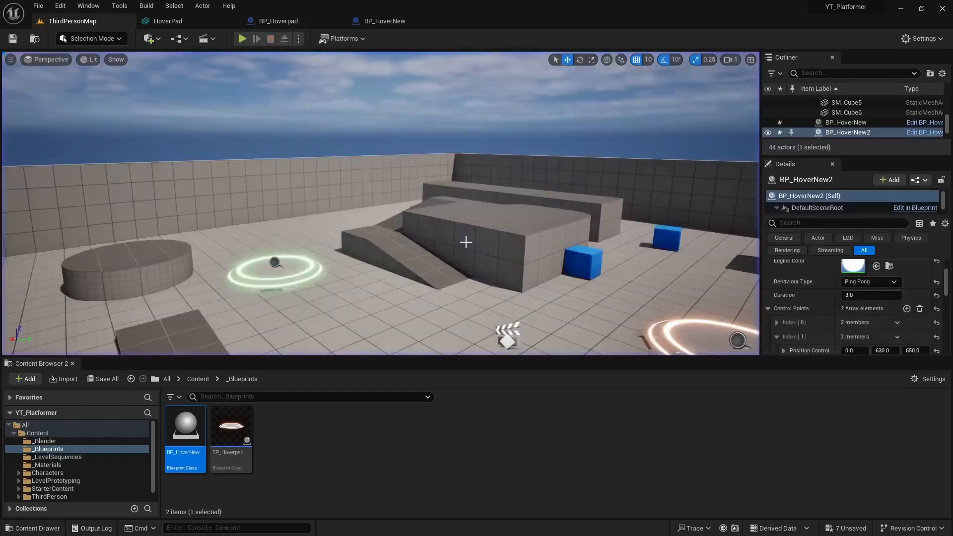
pyautogui.moveTo(467, 269); pyautogui.dragTo(447, 246, button='right')
pyautogui.press('s')
pyautogui.press('q')
pyautogui.press('a')
# In BP_HoverNew's construction script, add a For Each Loop after the Control Points setter and feed it the Control Points array
pyautogui.click(399, 23)
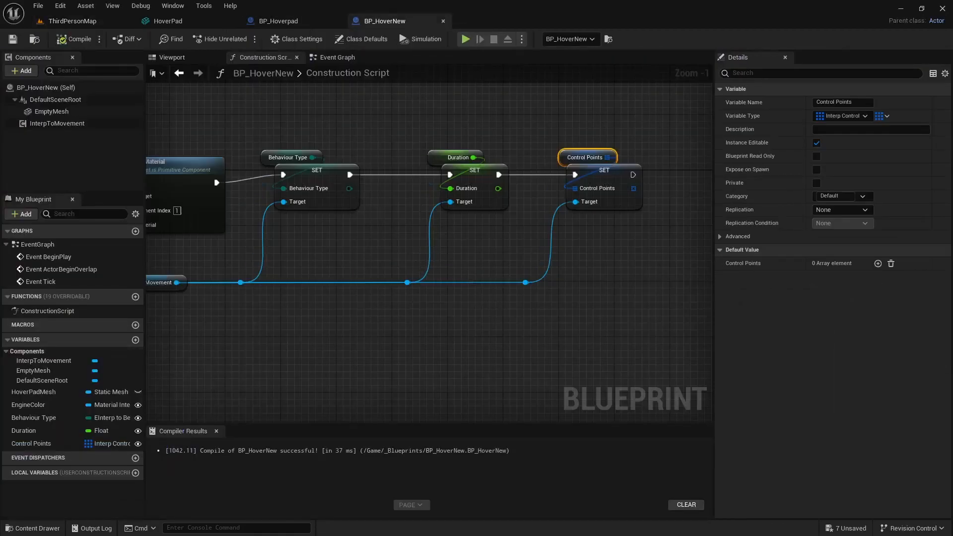
pyautogui.moveTo(503, 305); pyautogui.dragTo(342, 297, button='right')
pyautogui.moveTo(391, 240); pyautogui.dragTo(347, 263, button='right')
pyautogui.moveTo(289, 201); pyautogui.dragTo(343, 203)
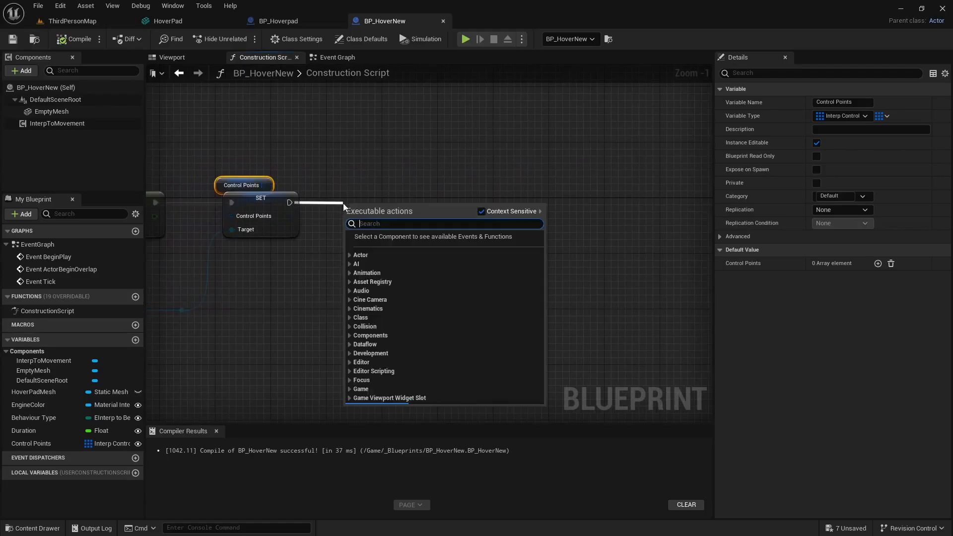
pyautogui.write('for each')
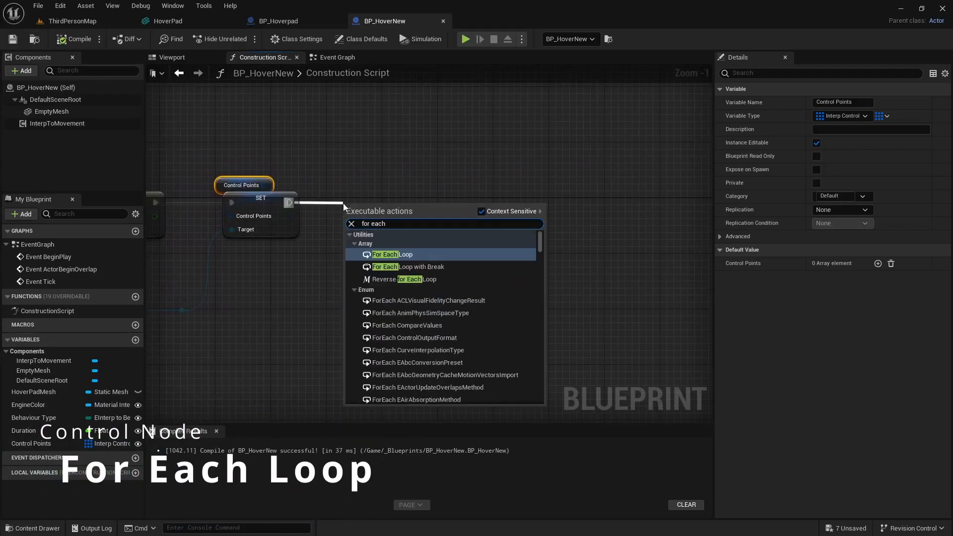
pyautogui.press('Return')
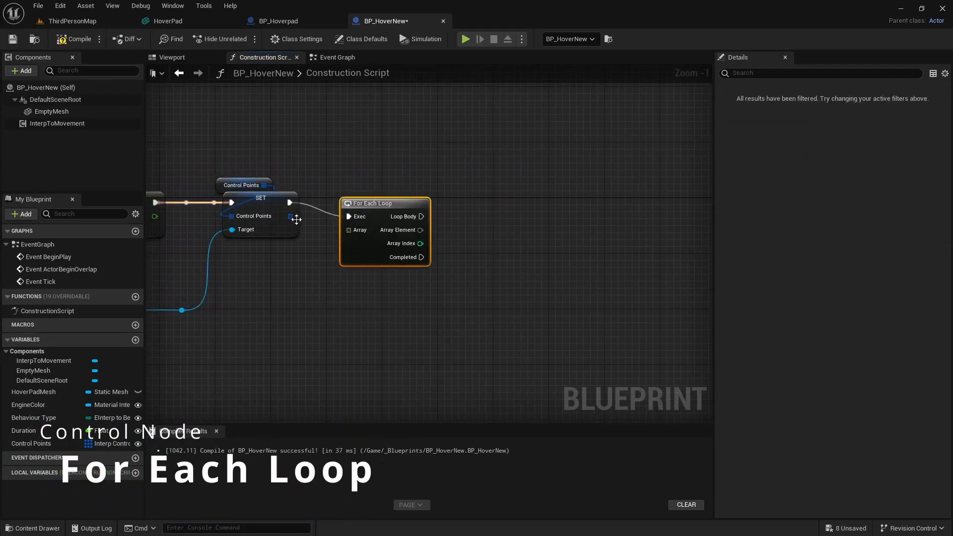
pyautogui.moveTo(291, 218); pyautogui.dragTo(365, 197)
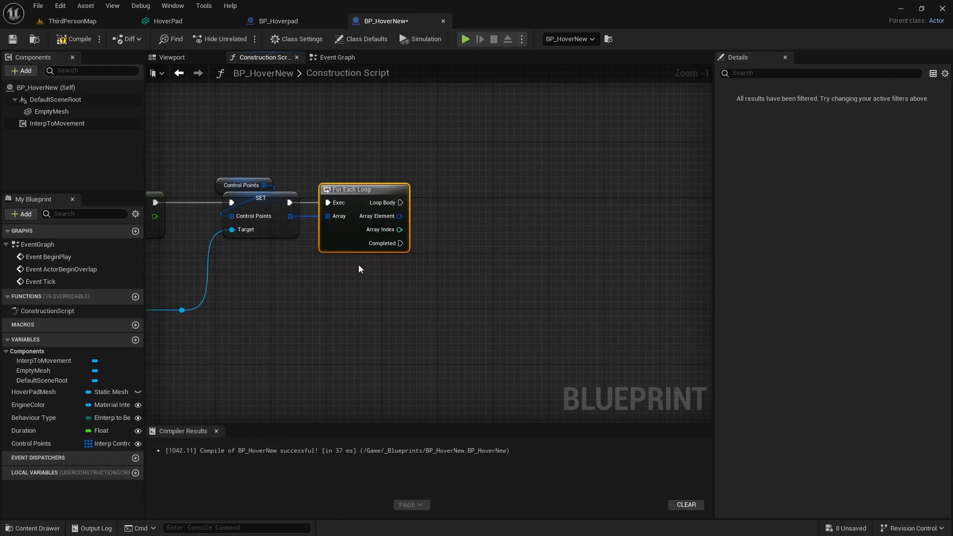
# Add an Add Static Mesh Component node driven by the For Each Loop's Loop Body
pyautogui.moveTo(397, 202); pyautogui.dragTo(473, 200)
pyautogui.write('add st')
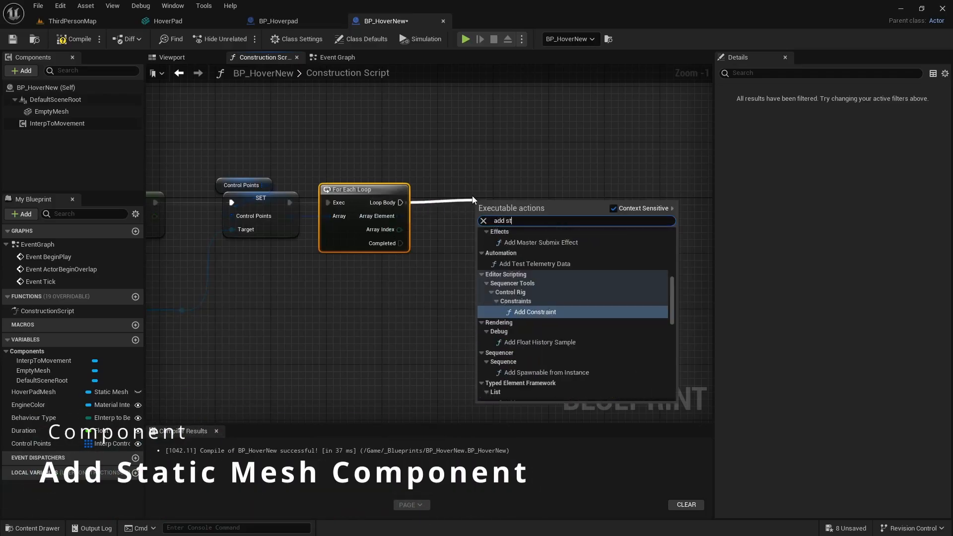
pyautogui.write('atic')
pyautogui.press('Return')
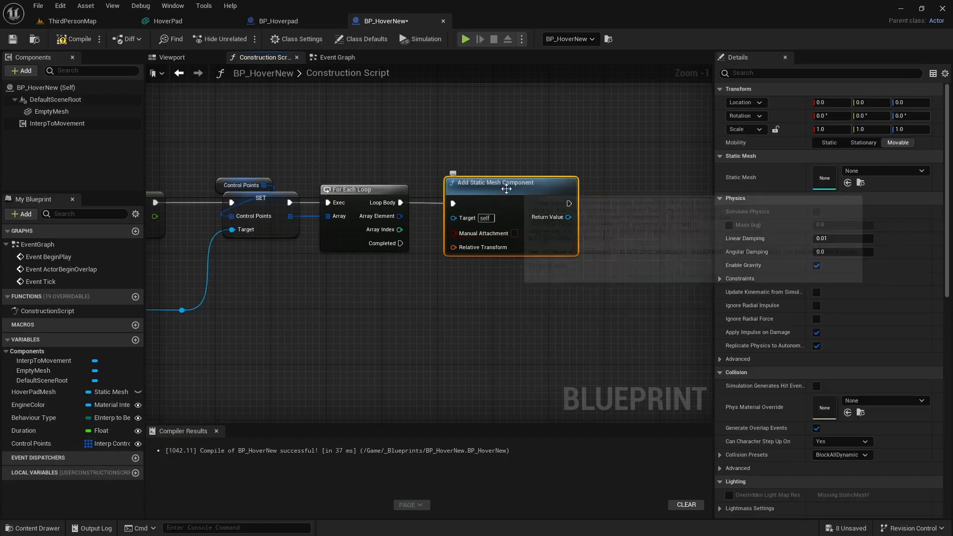
pyautogui.moveTo(519, 194); pyautogui.dragTo(575, 181)
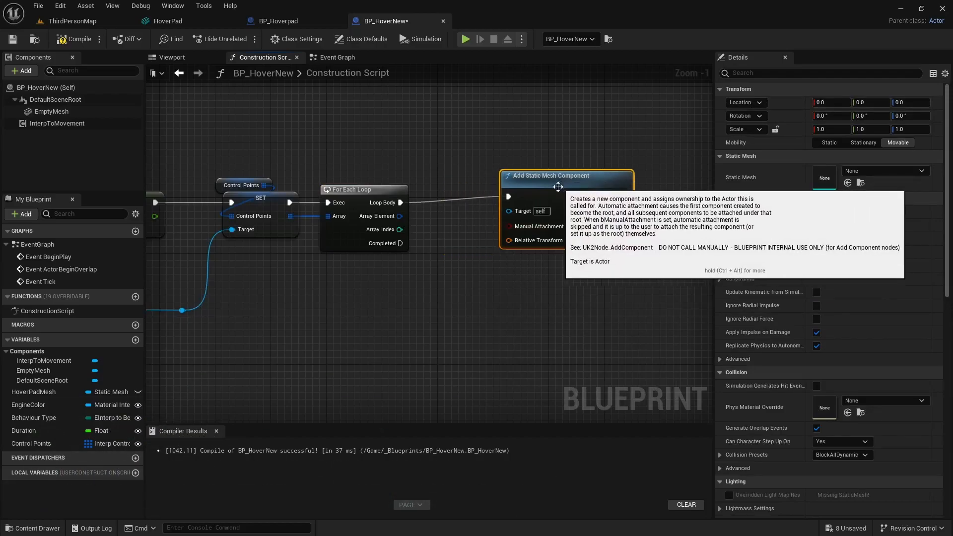
# Split the Array Element and Relative Transform pins and connect Position Control Point to Relative Transform Location
pyautogui.rightClick(397, 217)
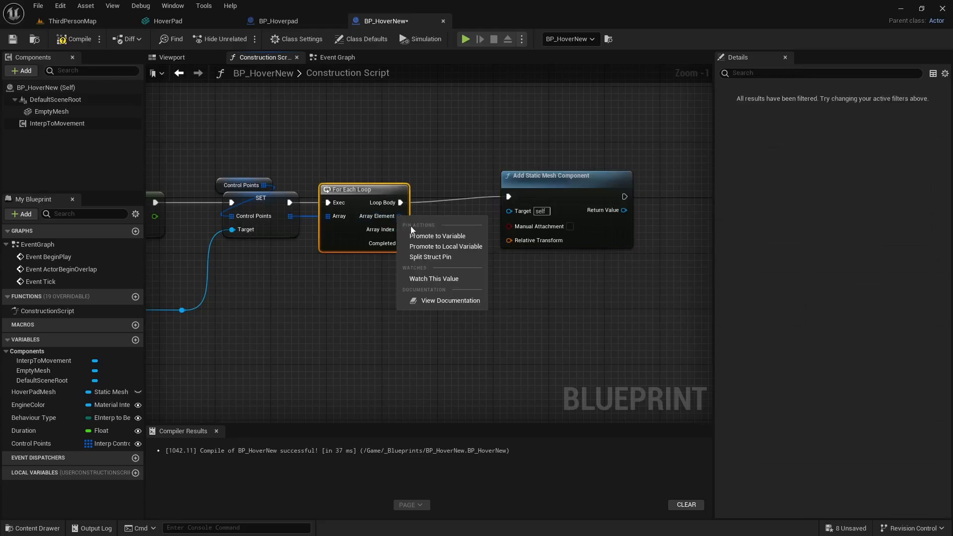
pyautogui.click(440, 258)
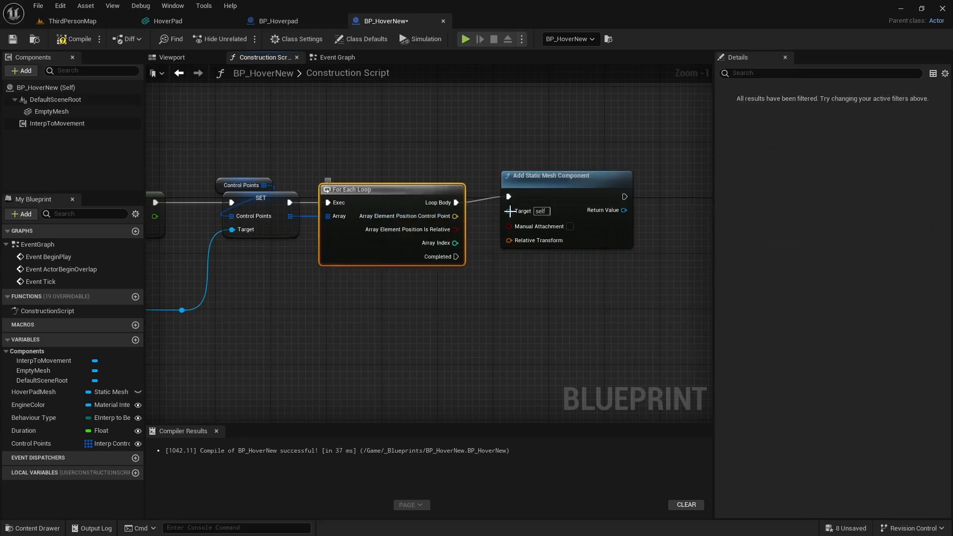
pyautogui.rightClick(513, 240)
pyautogui.click(546, 280)
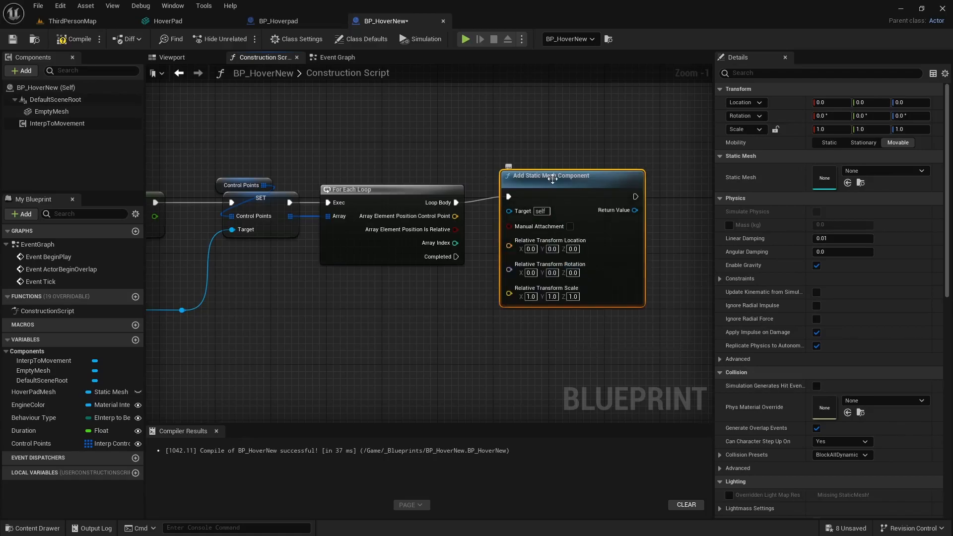
pyautogui.moveTo(552, 179); pyautogui.dragTo(571, 192)
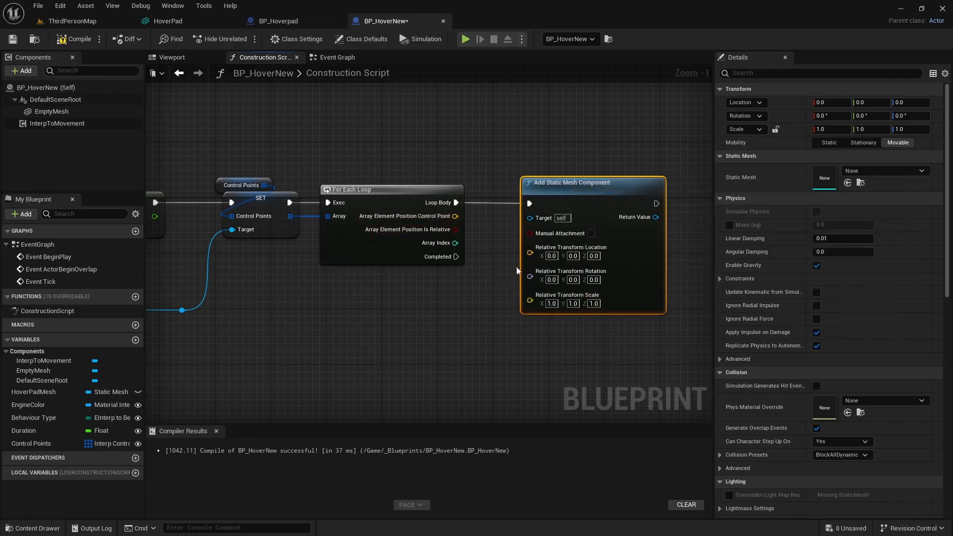
pyautogui.moveTo(454, 216); pyautogui.dragTo(531, 251)
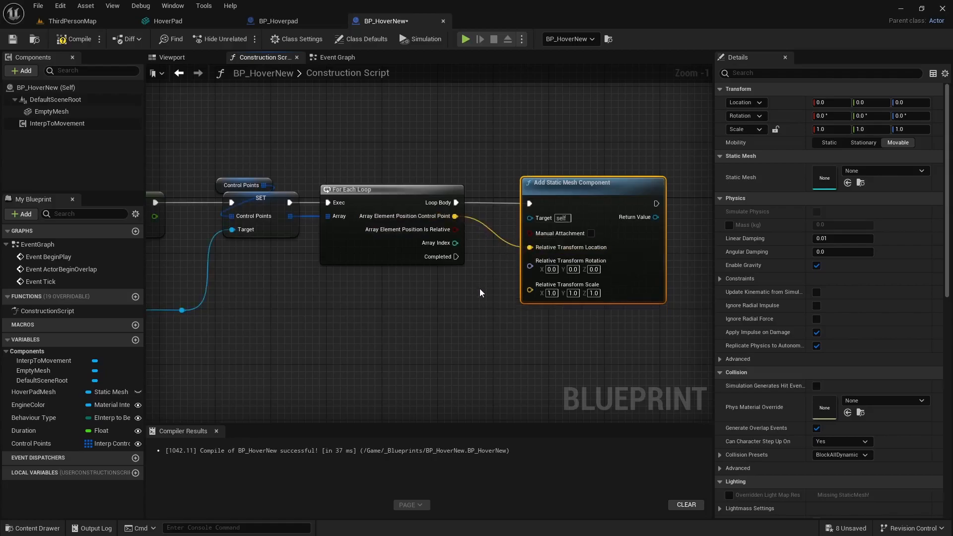
# Add a Set Static Mesh node after Add Static Mesh Component, with its Target wired from the component's Return Value
pyautogui.moveTo(475, 290); pyautogui.dragTo(154, 291, button='right')
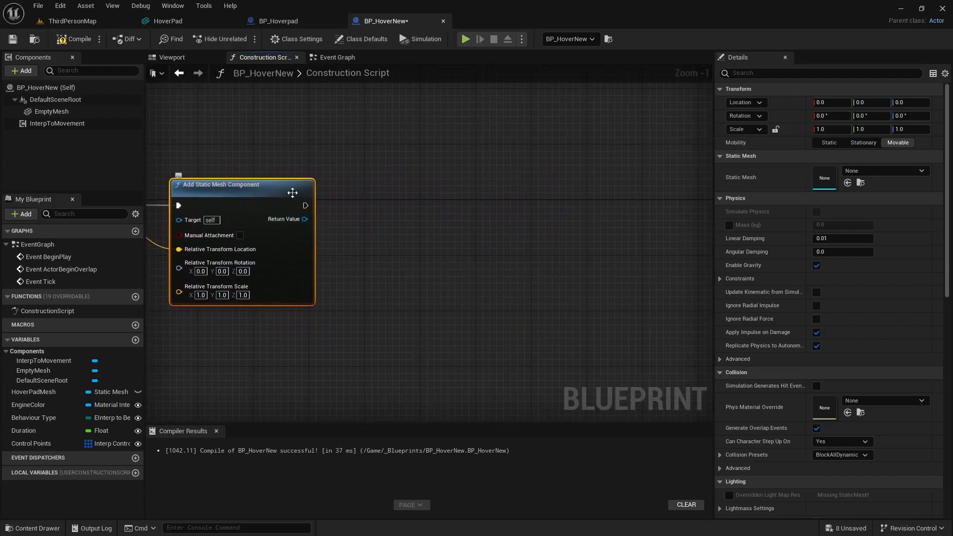
pyautogui.moveTo(381, 210); pyautogui.dragTo(380, 211)
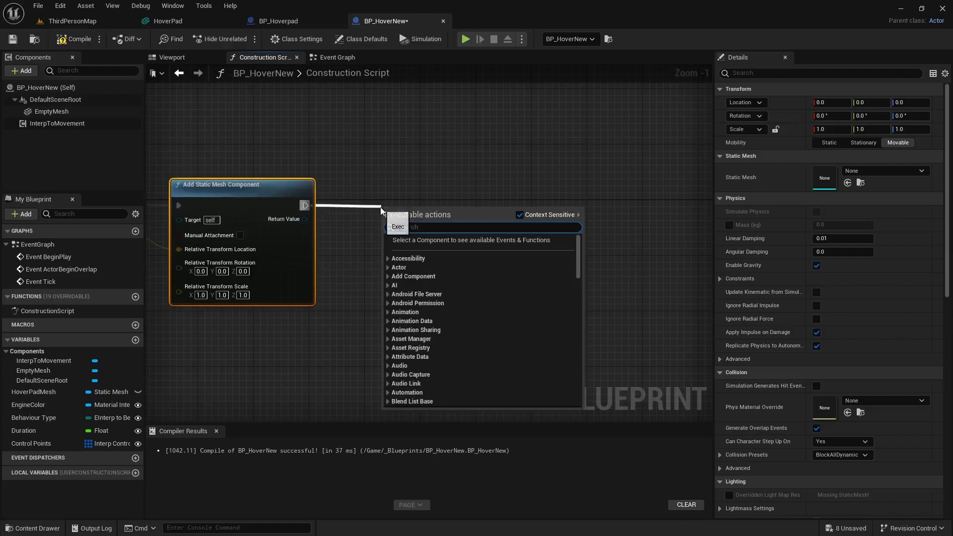
pyautogui.write('stati')
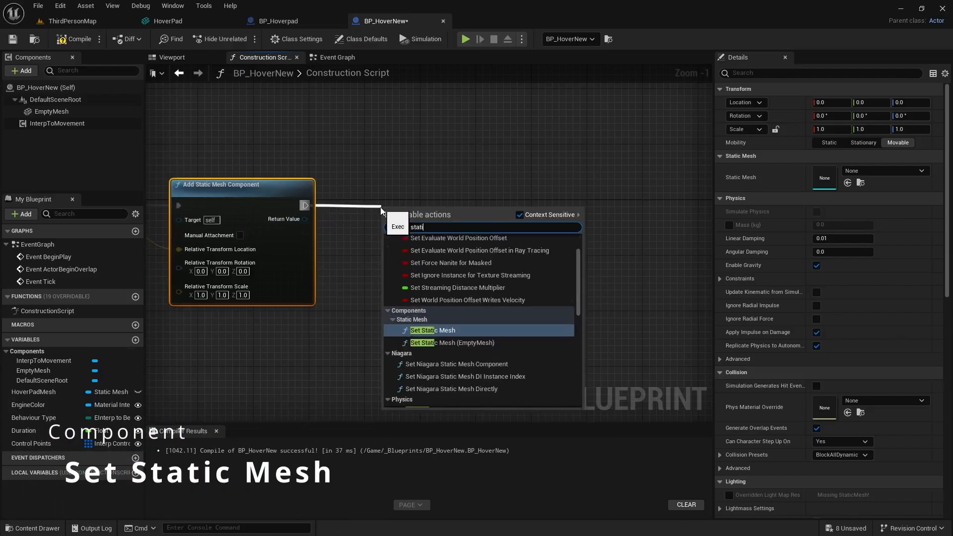
pyautogui.press('Return')
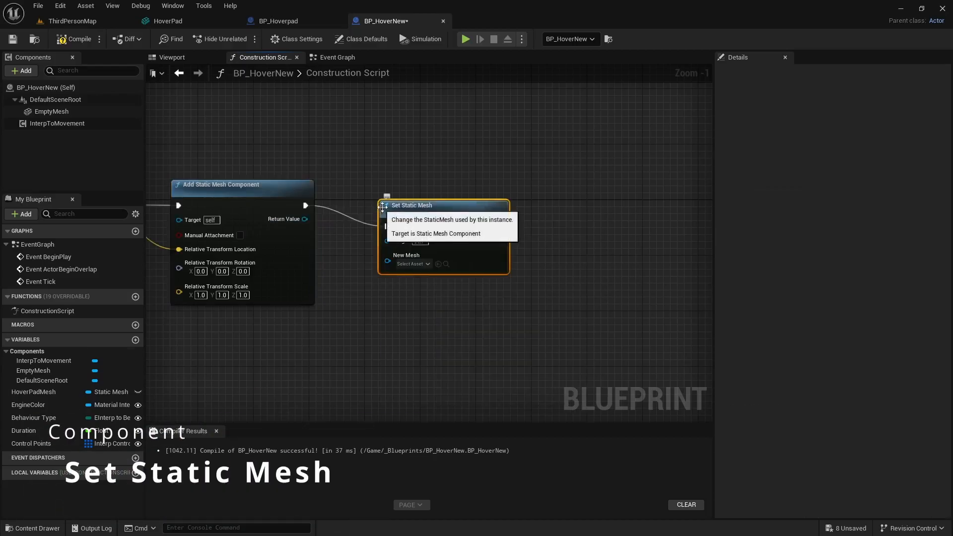
pyautogui.moveTo(304, 219); pyautogui.dragTo(373, 219)
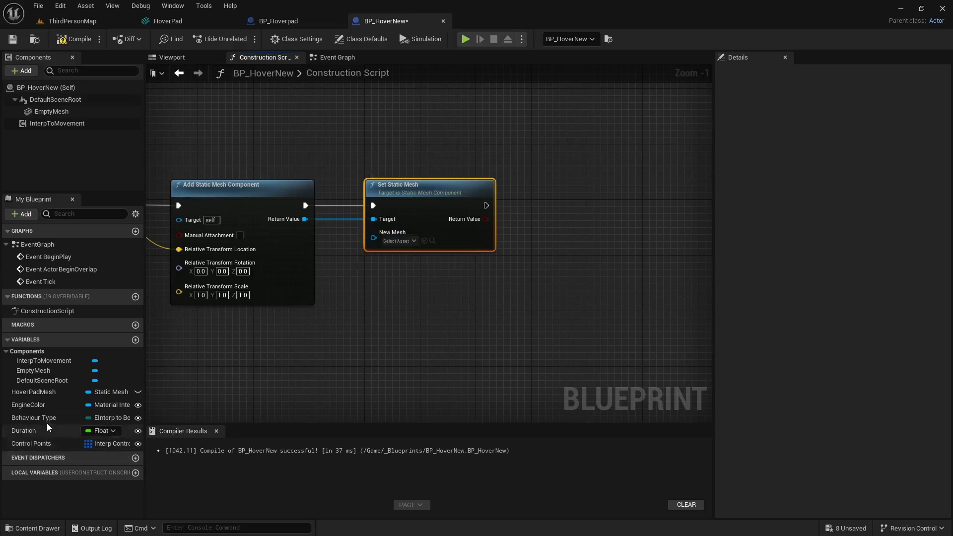
# Wire the HoverPadMesh variable into New Mesh of the added Set Static Mesh node and place its getter beneath the component node
pyautogui.click(34, 392)
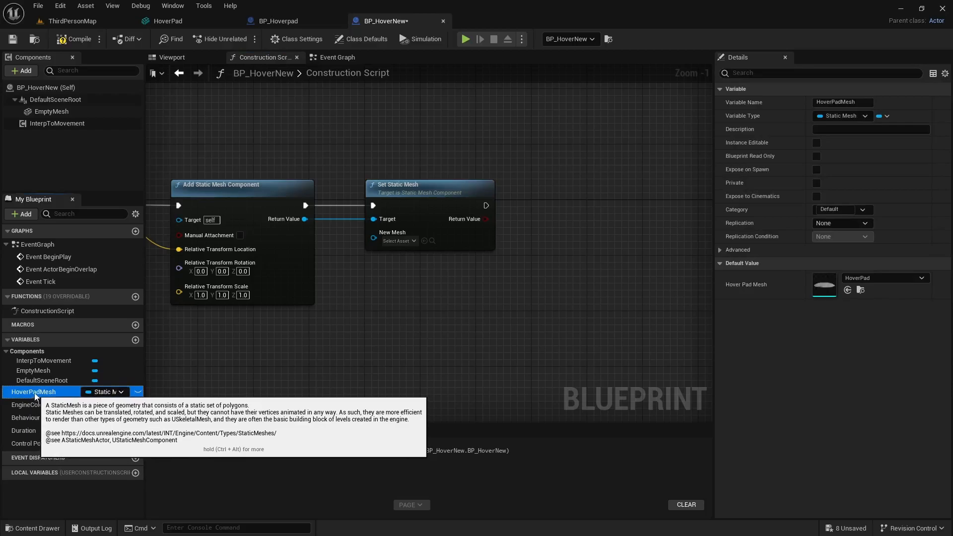
pyautogui.moveTo(35, 395); pyautogui.dragTo(374, 240)
pyautogui.click(299, 353)
pyautogui.moveTo(288, 335); pyautogui.dragTo(281, 329)
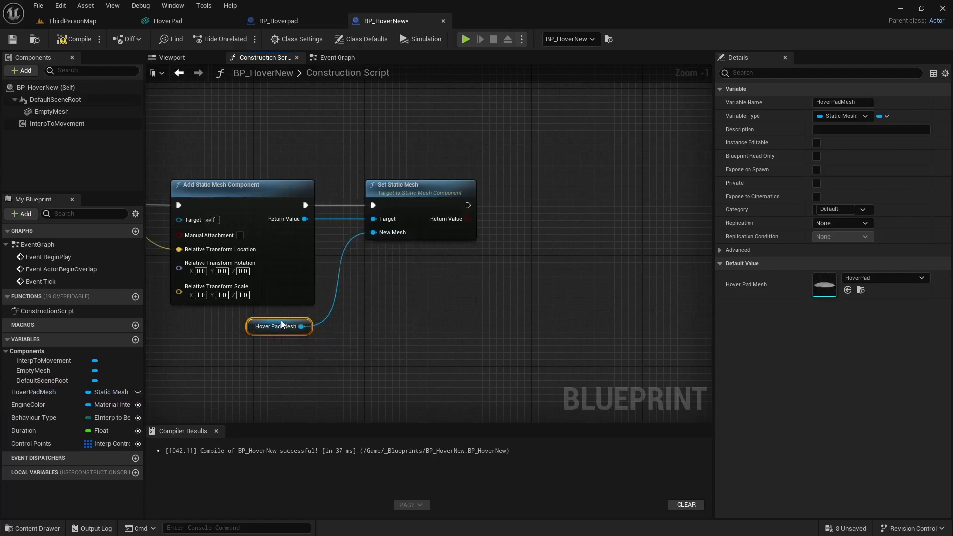
# Examine the EmptyMesh component in the blueprint preview and the two existing Set Material nodes in the construction script
pyautogui.click(171, 57)
pyautogui.click(410, 250)
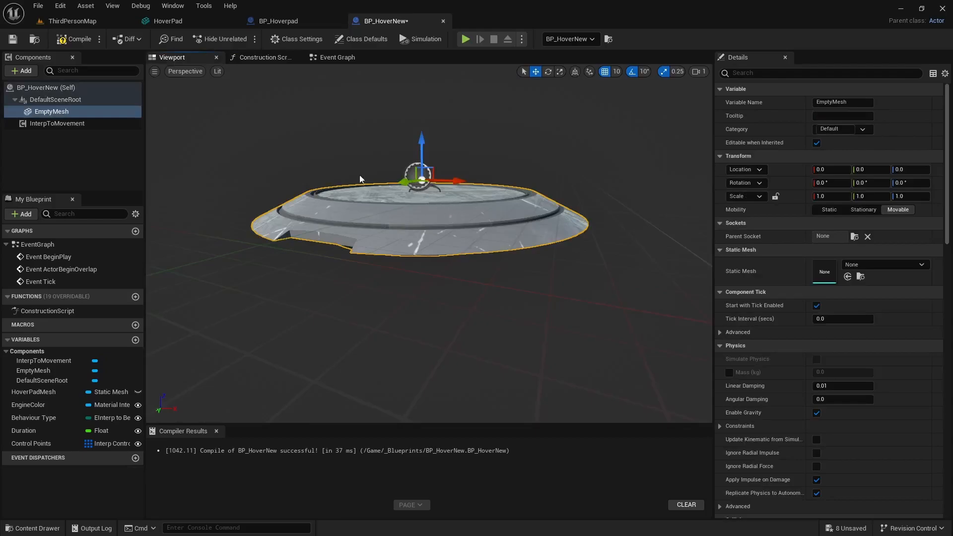
pyautogui.click(266, 57)
pyautogui.moveTo(459, 266); pyautogui.dragTo(360, 251, button='right')
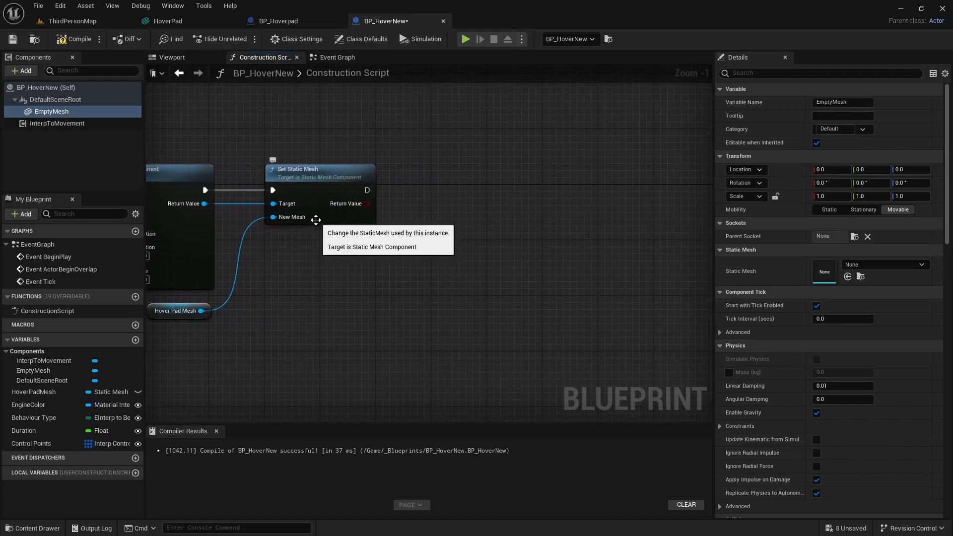
pyautogui.scroll(-3, 366, 189)
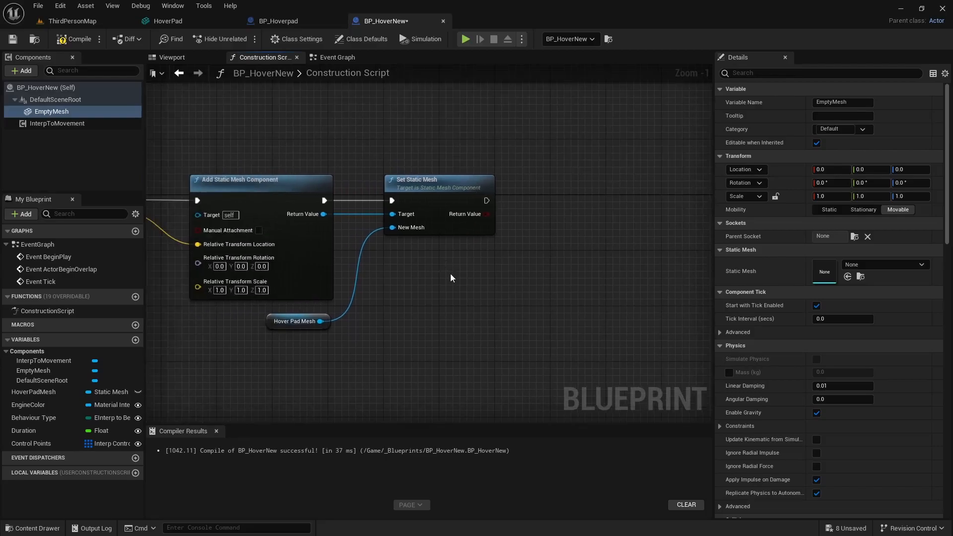
pyautogui.scroll(3, 308, 248)
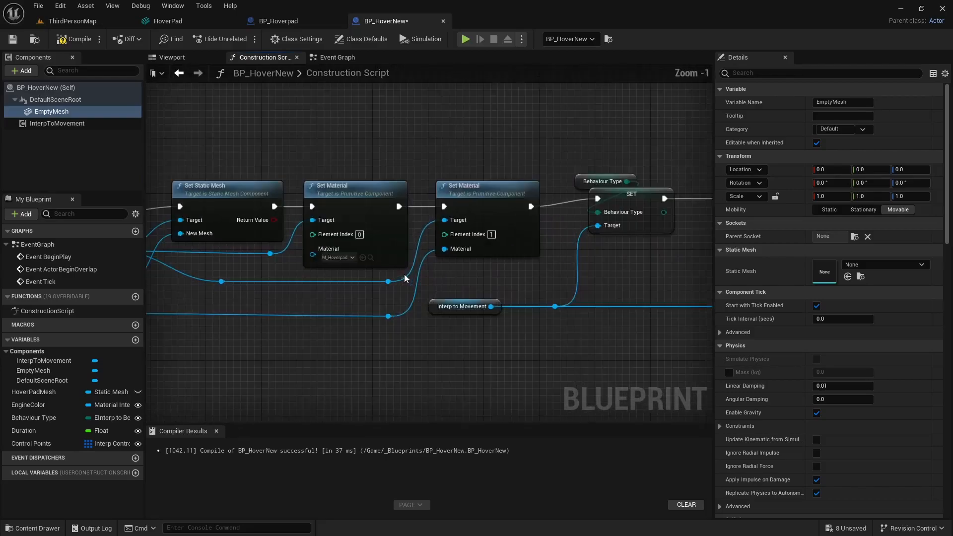
pyautogui.moveTo(444, 163); pyautogui.dragTo(581, 217)
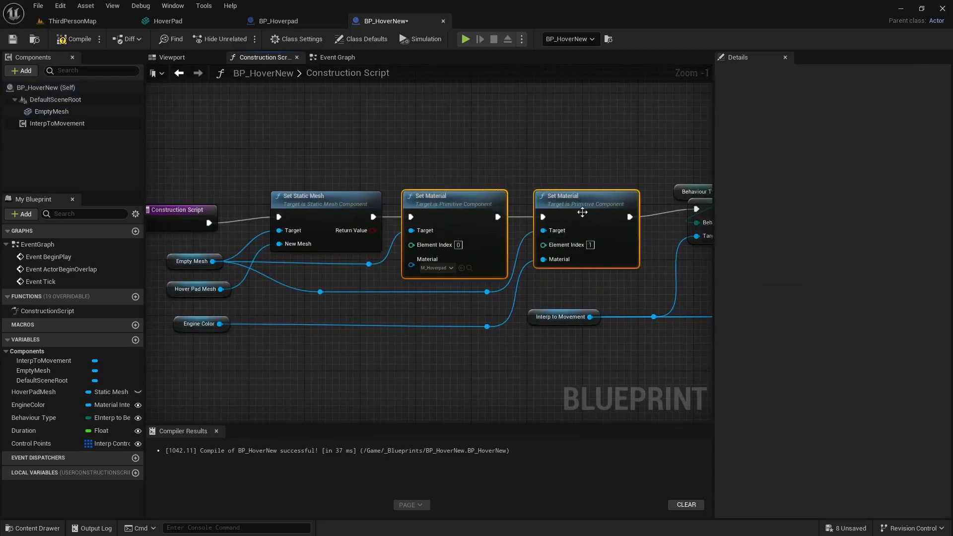
# Add a Set Material node after the Set Static Mesh node that follows Add Static Mesh Component, linked by execution wire
pyautogui.moveTo(626, 368); pyautogui.dragTo(309, 326, button='right')
pyautogui.moveTo(507, 306); pyautogui.dragTo(212, 313, button='right')
pyautogui.moveTo(447, 314); pyautogui.dragTo(282, 323, button='right')
pyautogui.moveTo(355, 214); pyautogui.dragTo(308, 213, button='right')
pyautogui.moveTo(313, 214); pyautogui.dragTo(389, 209)
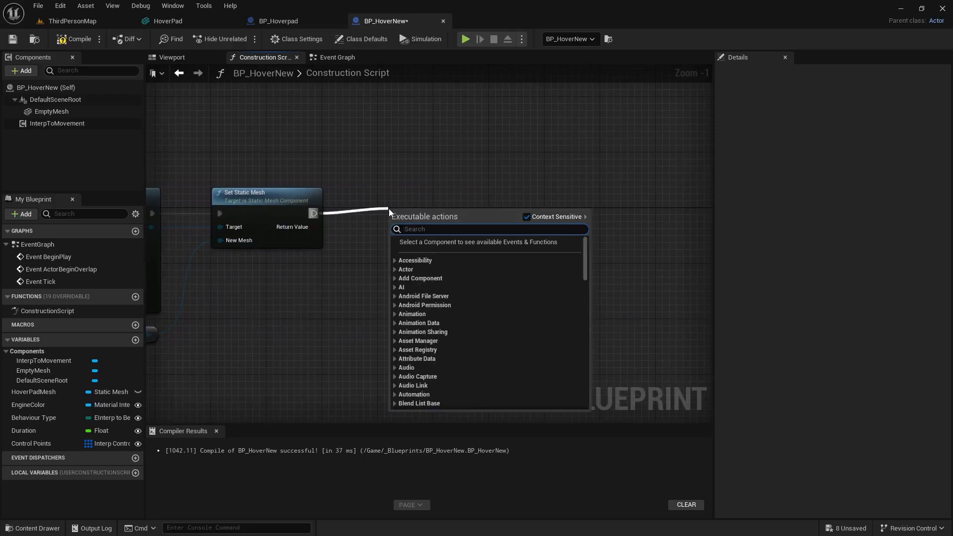
pyautogui.write('set mater')
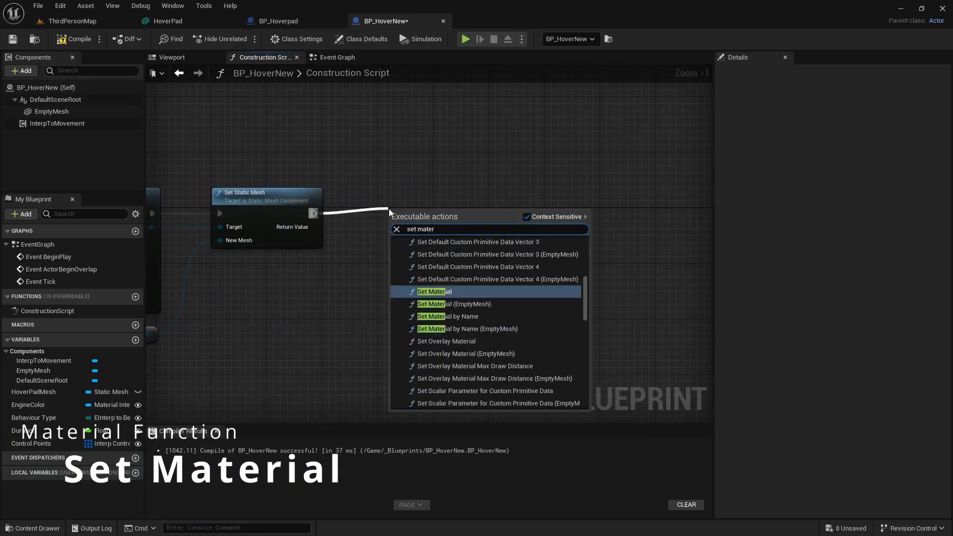
pyautogui.press('Return')
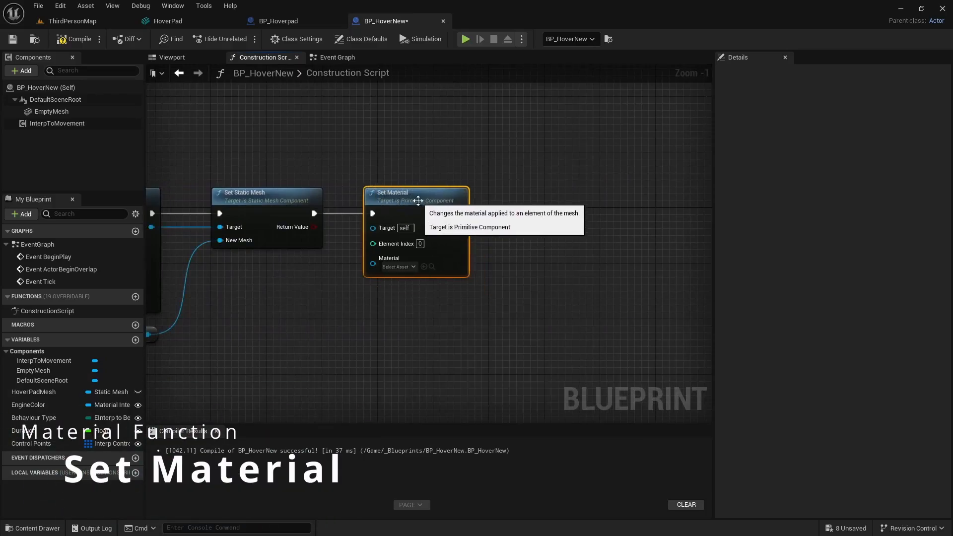
# Duplicate the added Set Material node, set the copy's Element Index to 1, and chain it after the first one
pyautogui.hotkey('ctrl', 'd')
pyautogui.moveTo(481, 219); pyautogui.dragTo(571, 200)
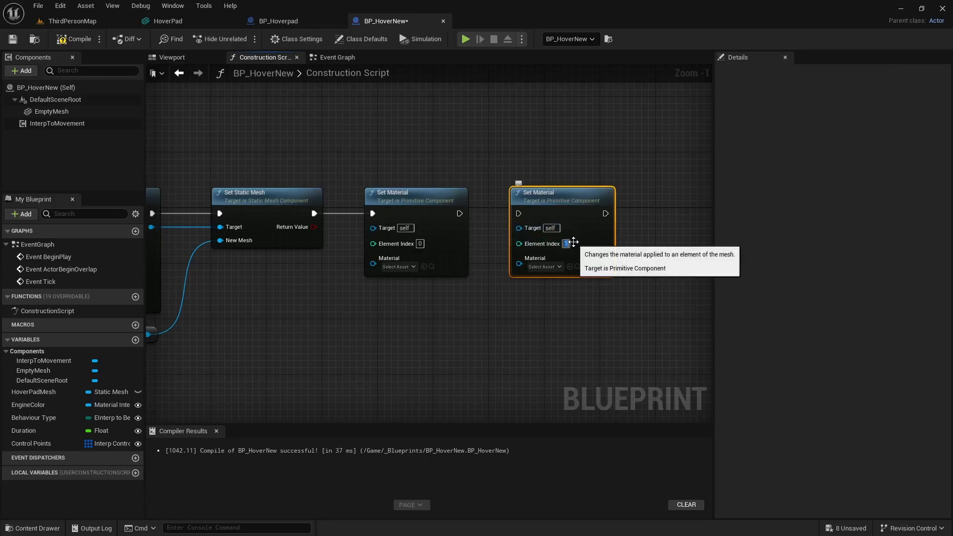
pyautogui.moveTo(460, 213); pyautogui.dragTo(507, 215)
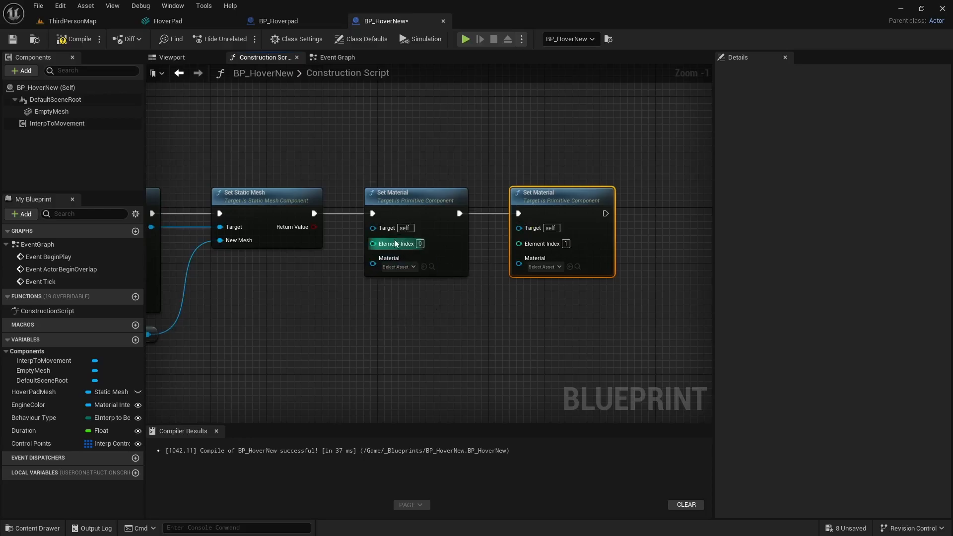
# Connect the Return Value of Add Static Mesh Component to the Target of both added Set Material nodes
pyautogui.moveTo(311, 281); pyautogui.dragTo(399, 266, button='right')
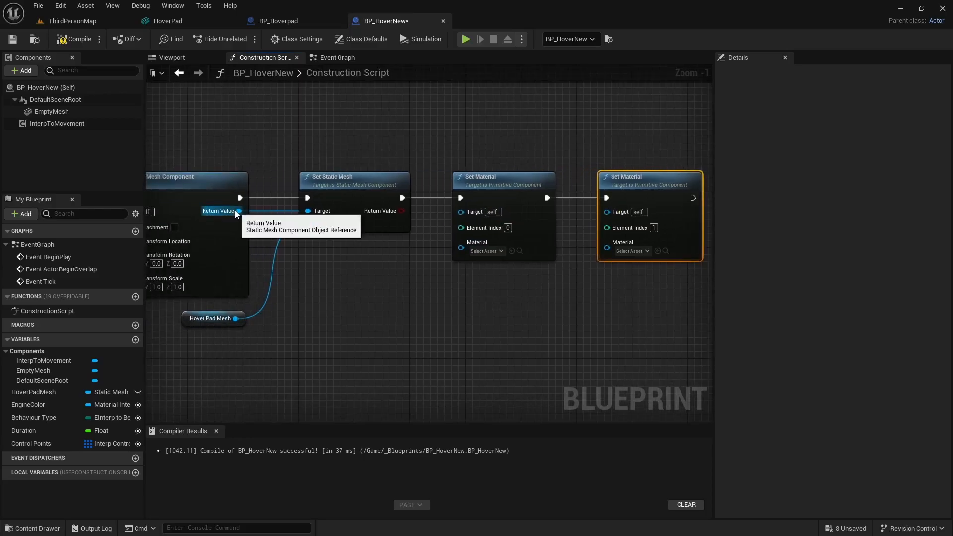
pyautogui.click(197, 188)
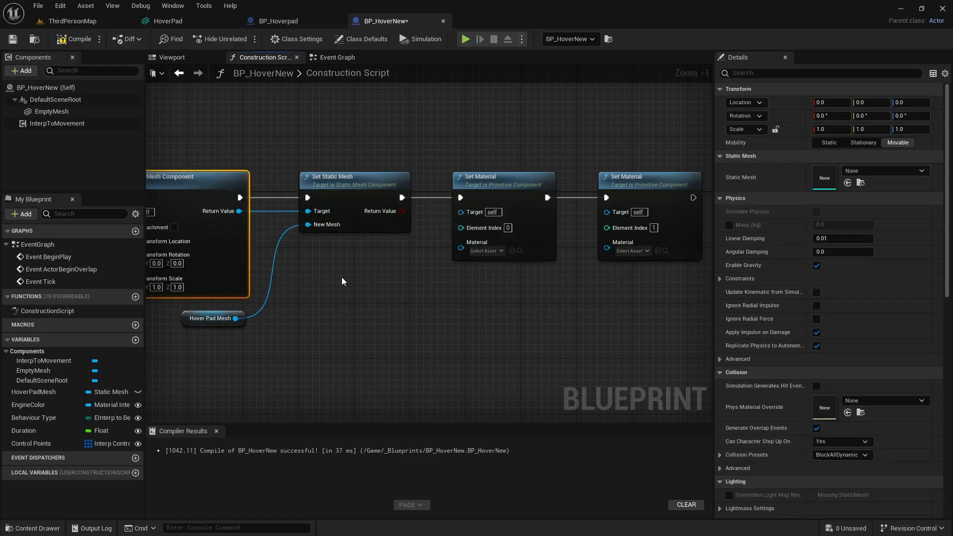
pyautogui.click(88, 22)
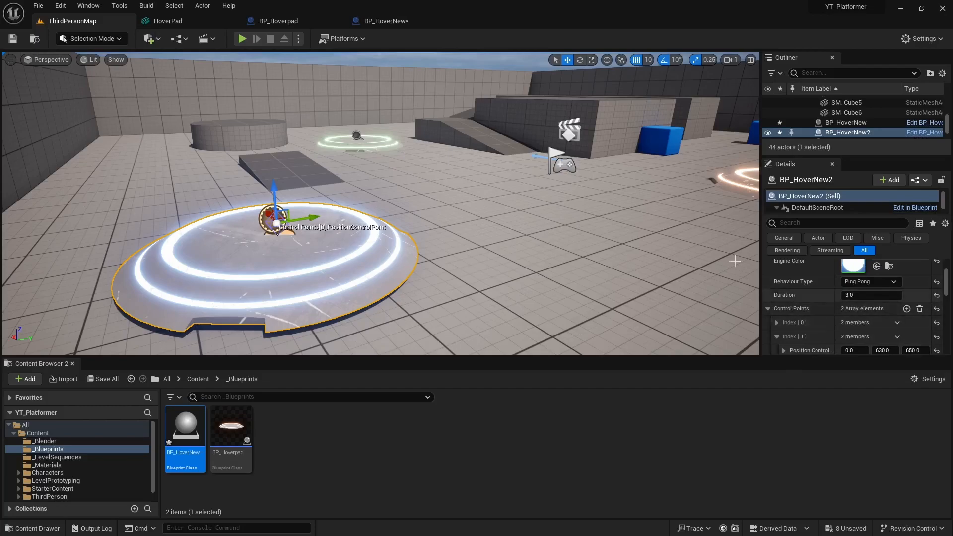
pyautogui.click(385, 21)
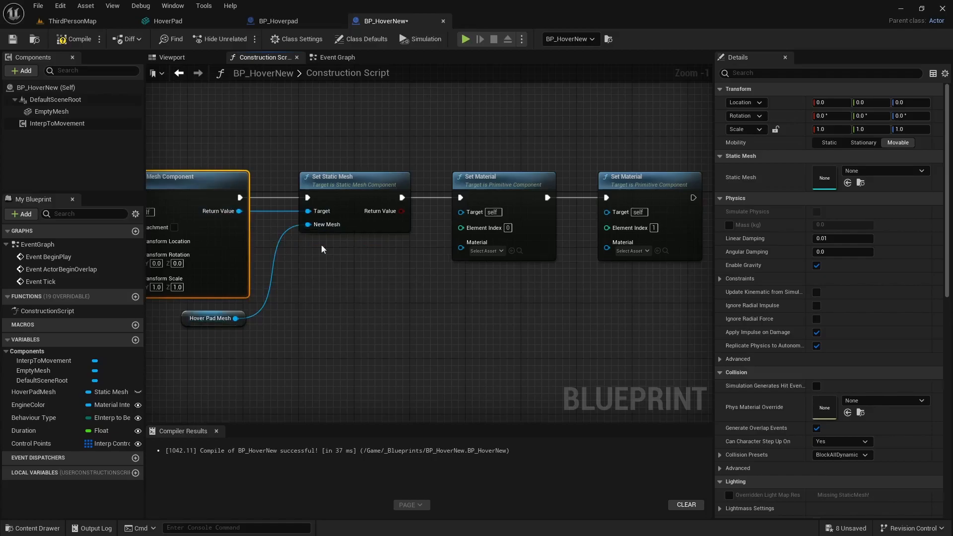
pyautogui.moveTo(238, 211); pyautogui.dragTo(467, 212)
pyautogui.moveTo(239, 211); pyautogui.dragTo(606, 212)
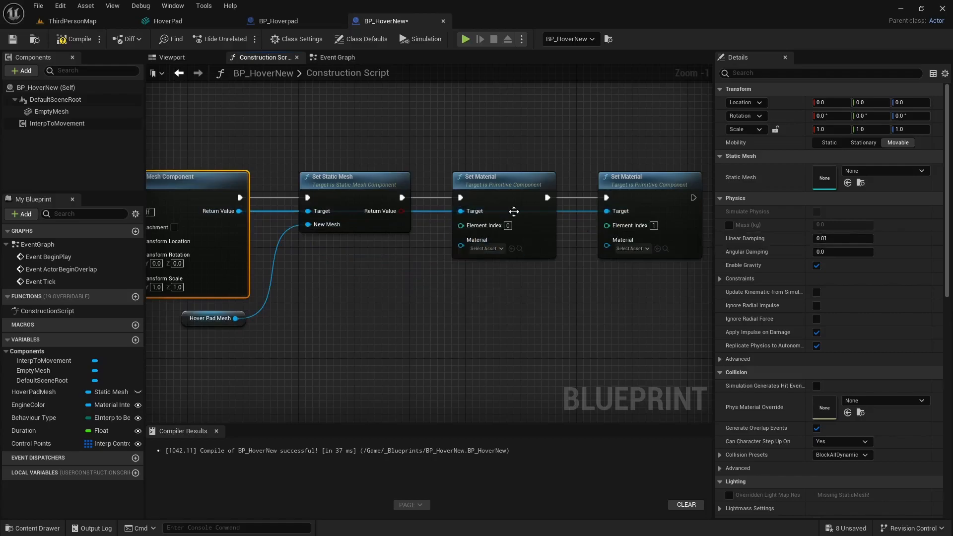
# Route the second Set Material node's Target wire beneath the other nodes using two reroute points
pyautogui.doubleClick(571, 212)
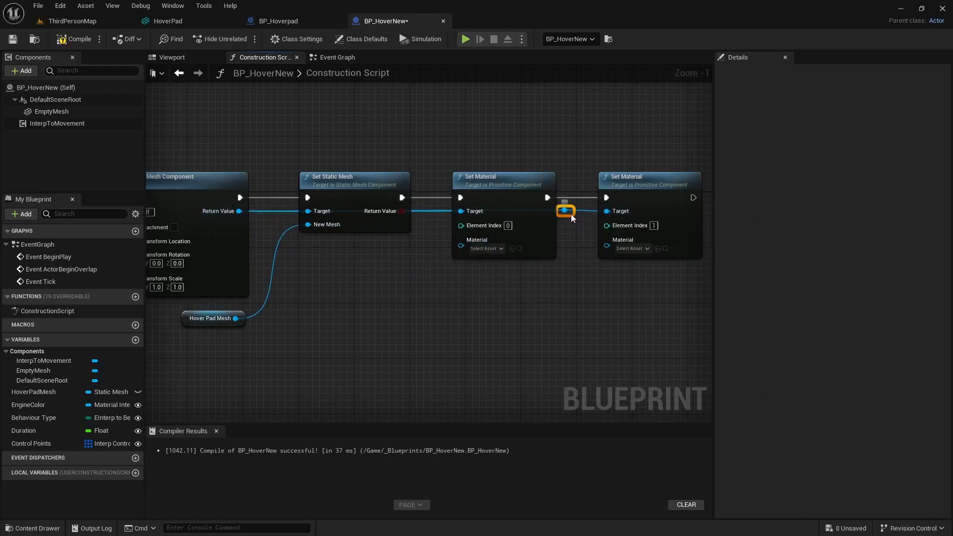
pyautogui.moveTo(578, 276); pyautogui.dragTo(583, 306)
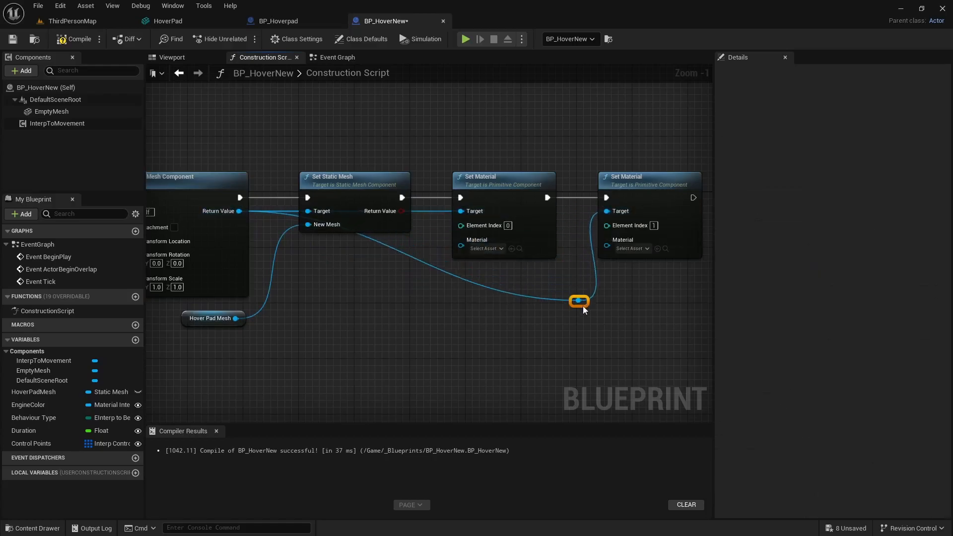
pyautogui.doubleClick(396, 254)
pyautogui.moveTo(396, 254); pyautogui.dragTo(334, 308)
# Route the first Set Material node's Target wire just below Set Static Mesh using two reroute points
pyautogui.doubleClick(431, 211)
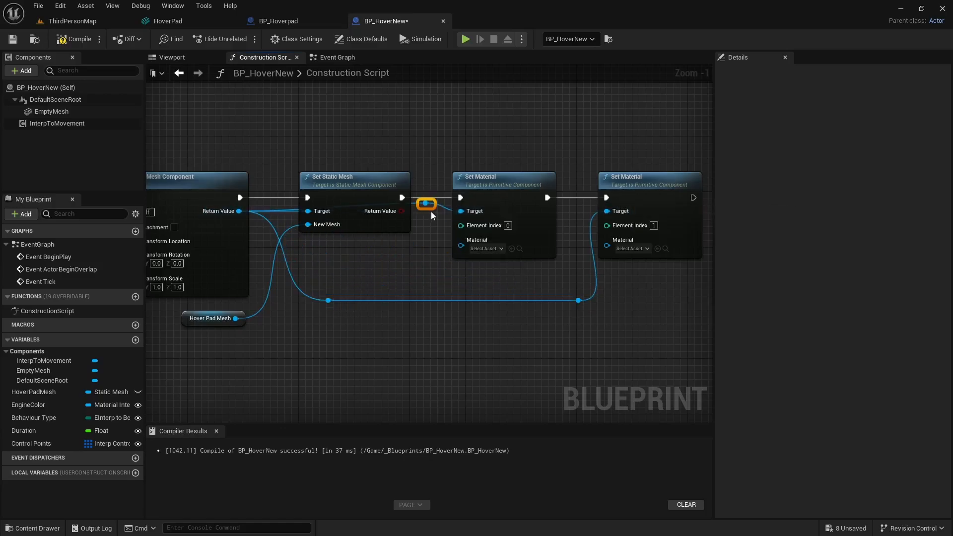
pyautogui.moveTo(431, 208); pyautogui.dragTo(419, 259)
pyautogui.doubleClick(343, 239)
pyautogui.moveTo(351, 245); pyautogui.dragTo(322, 257)
pyautogui.click(383, 296)
pyautogui.moveTo(383, 324); pyautogui.dragTo(401, 295, button='right')
pyautogui.scroll(-1, 400, 310)
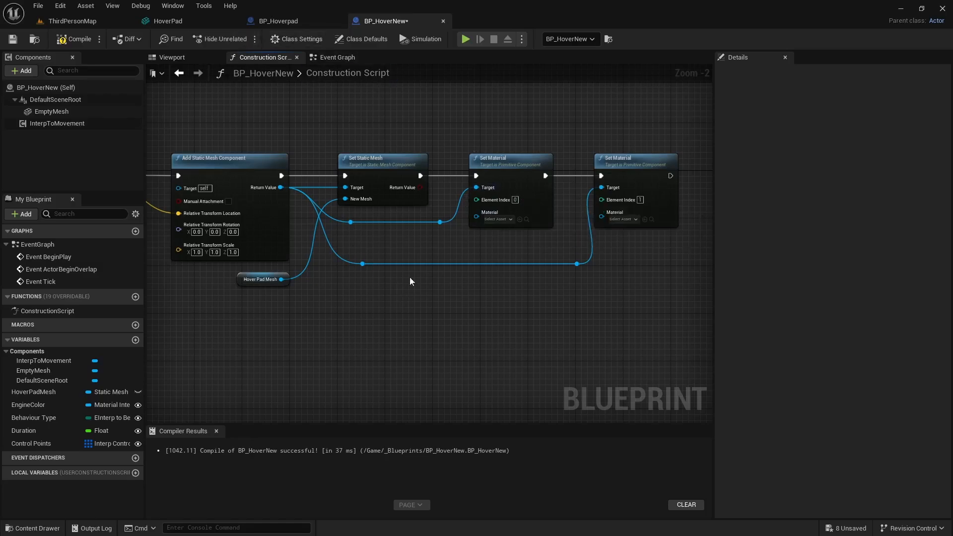
# Create a new material named M_Holographic in the project's _Materials folder
pyautogui.click(72, 21)
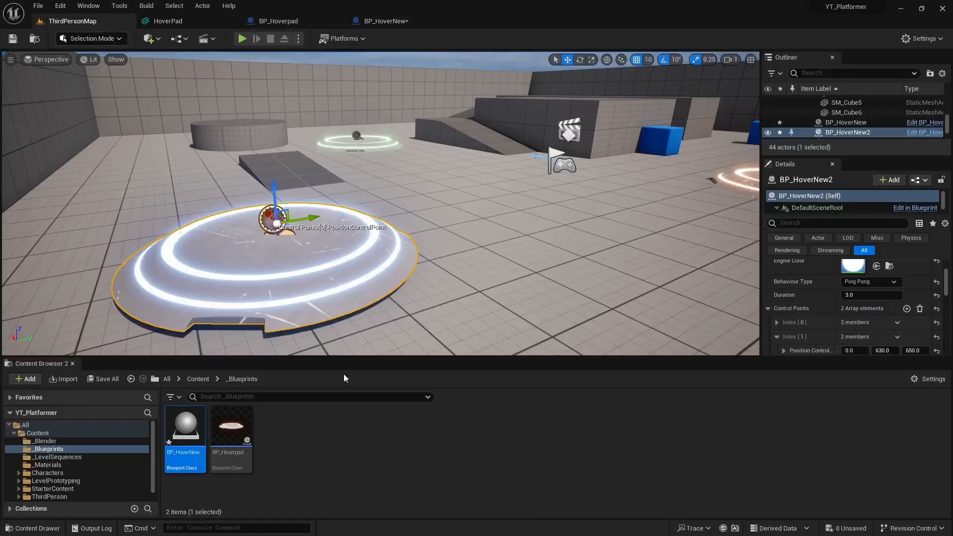
pyautogui.click(87, 463)
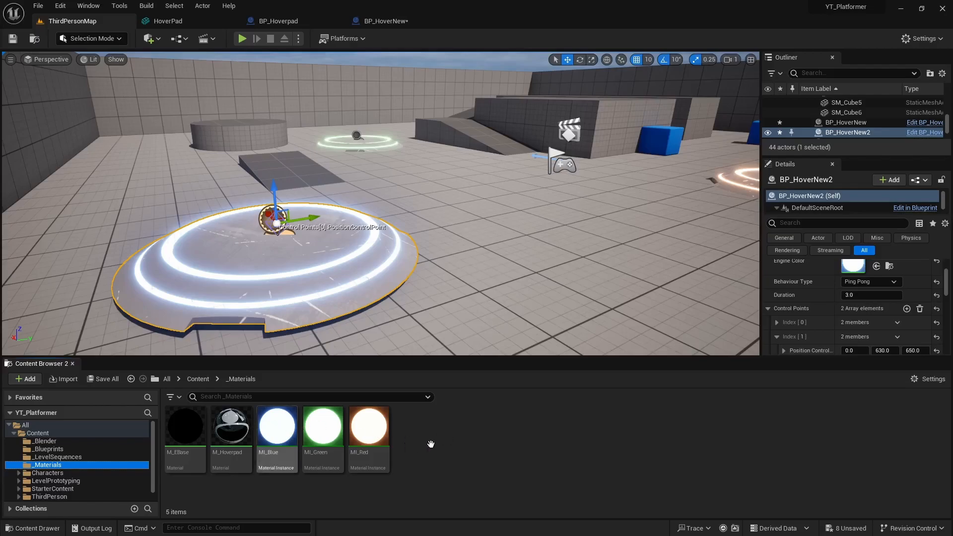
pyautogui.rightClick(460, 453)
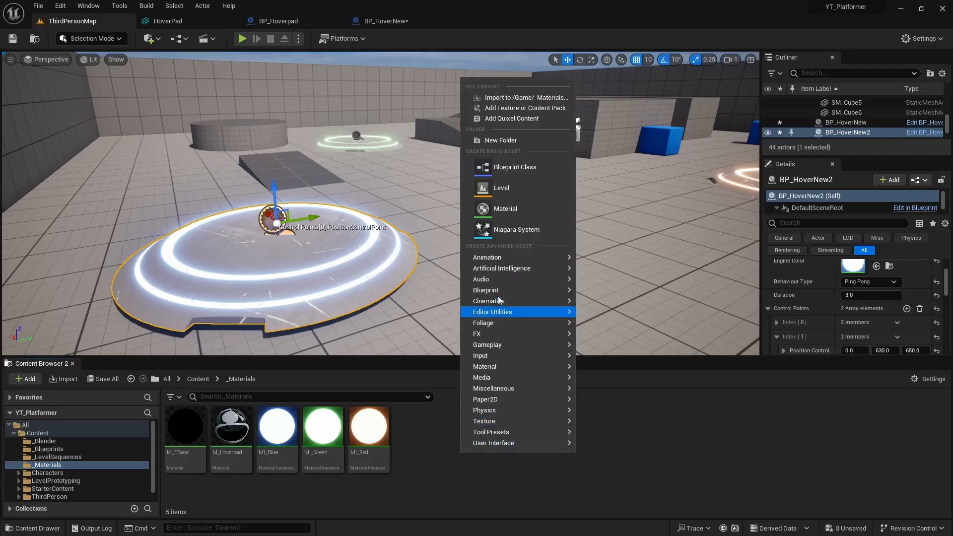
pyautogui.click(500, 212)
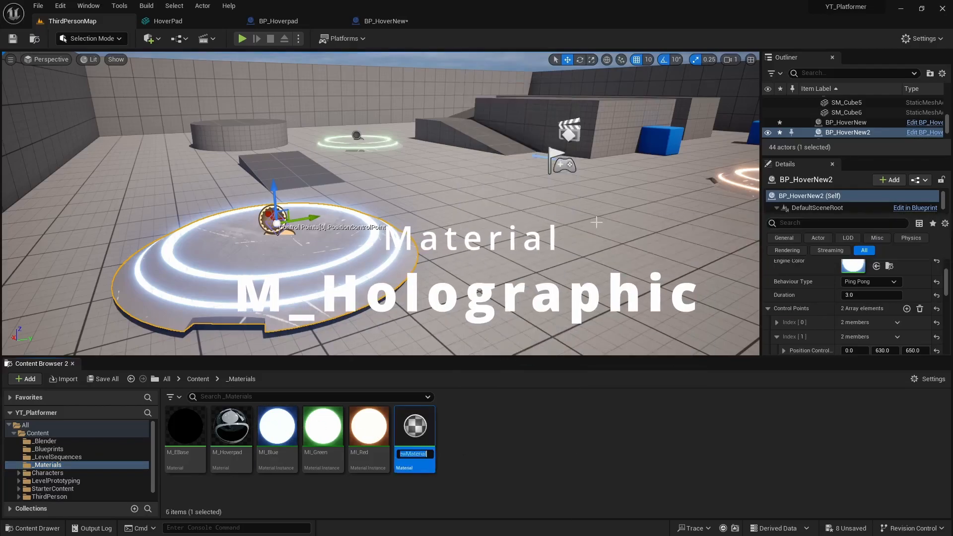
pyautogui.write('M_H')
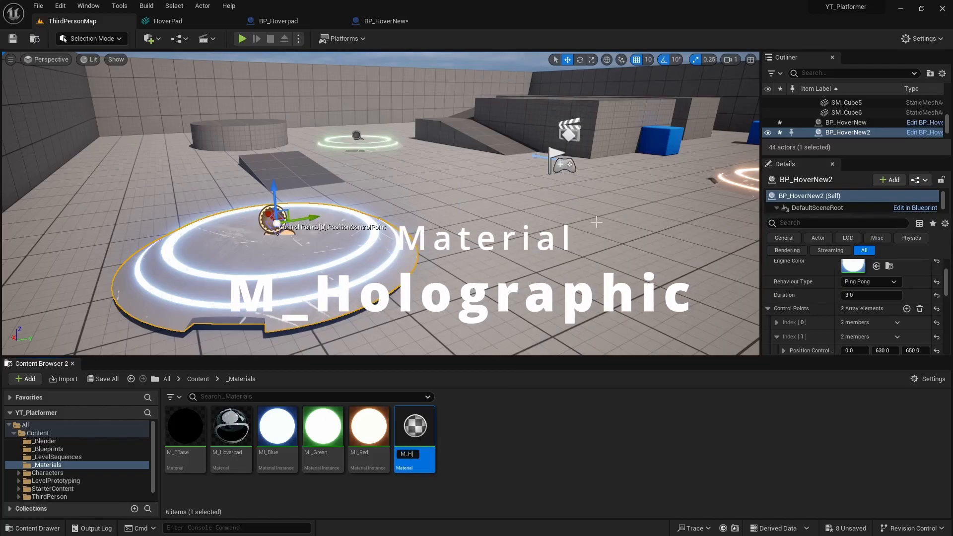
pyautogui.write('olographic')
pyautogui.press('Return')
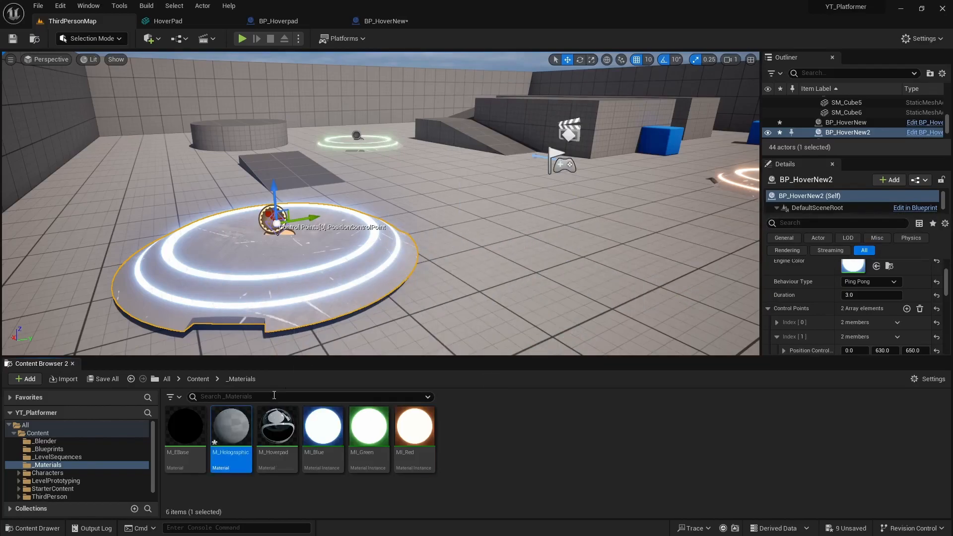
# Open the M_Holographic material and set its Blend Mode to Translucent
pyautogui.doubleClick(231, 428)
pyautogui.moveTo(309, 340); pyautogui.dragTo(389, 322, button='right')
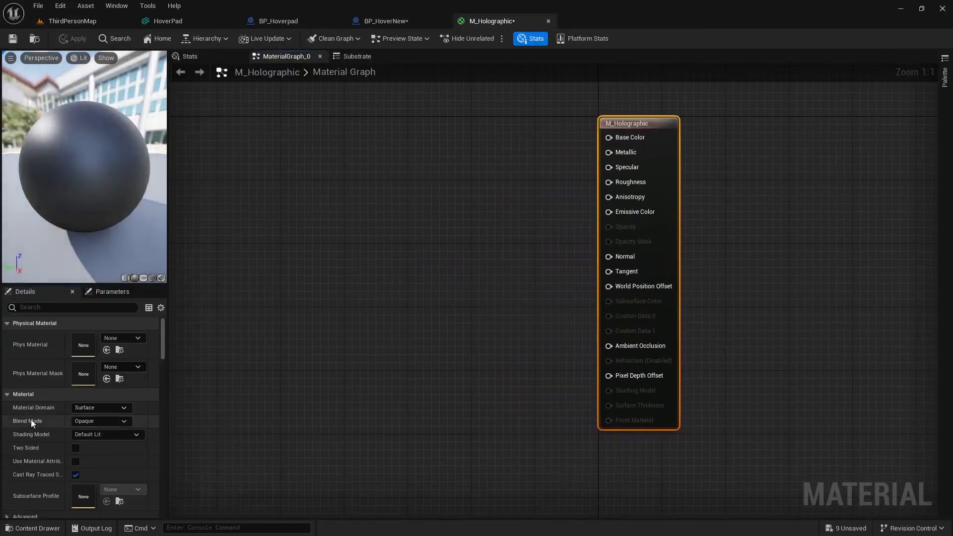
pyautogui.click(109, 421)
pyautogui.click(102, 449)
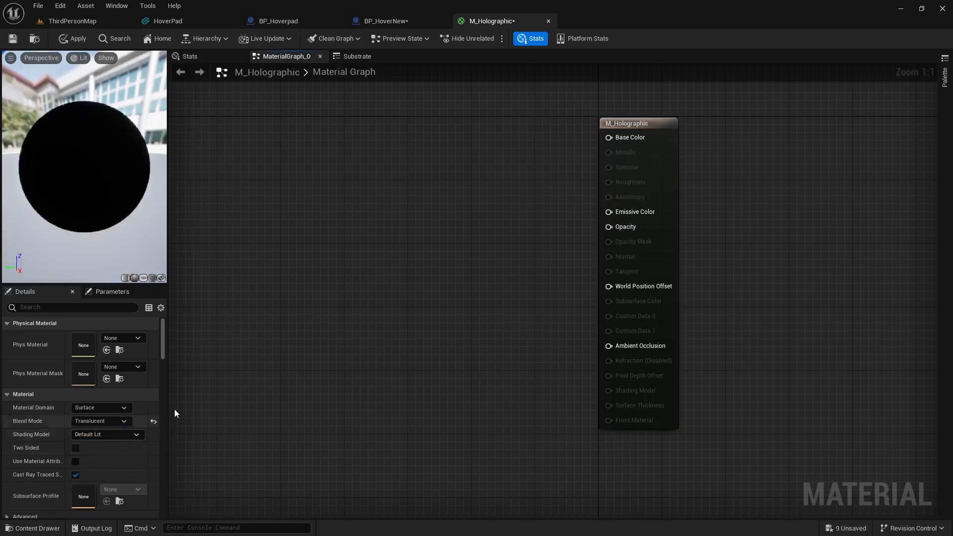
# Add a Constant3Vector node to the material graph and place it level with the material output's upper inputs
pyautogui.moveTo(311, 329); pyautogui.dragTo(375, 323, button='right')
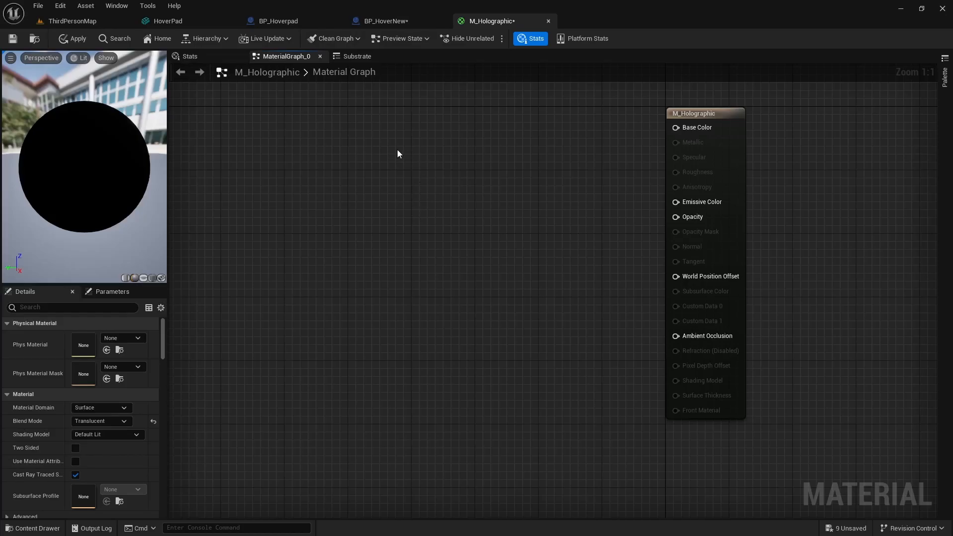
pyautogui.click(393, 172)
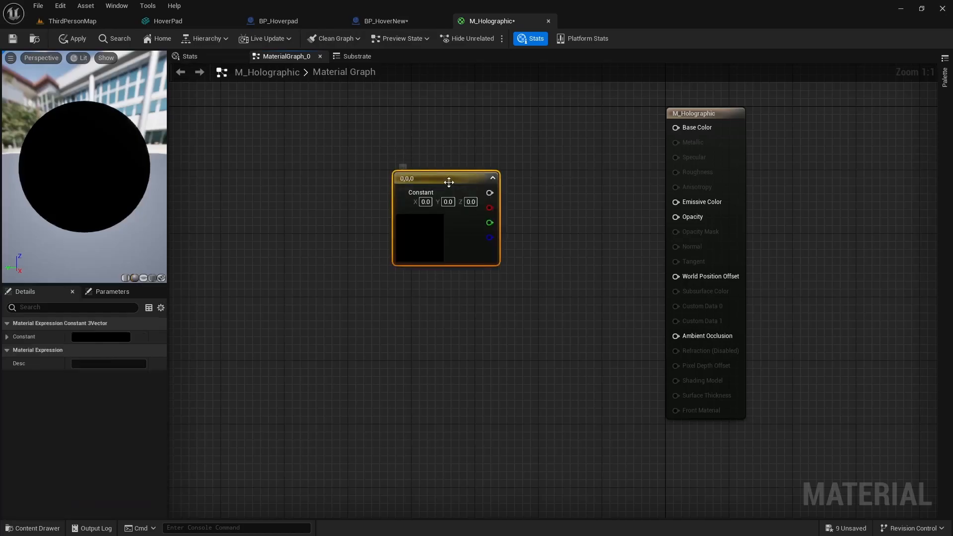
pyautogui.moveTo(446, 182); pyautogui.dragTo(409, 141)
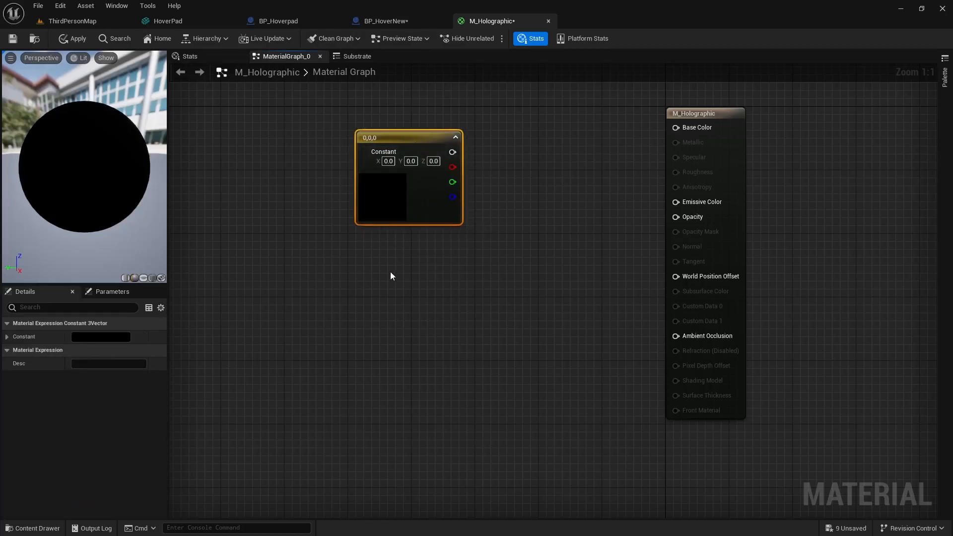
# Add a Fresnel node below the color constant and connect its output to input A of a new Multiply node
pyautogui.moveTo(389, 312); pyautogui.dragTo(435, 283, button='right')
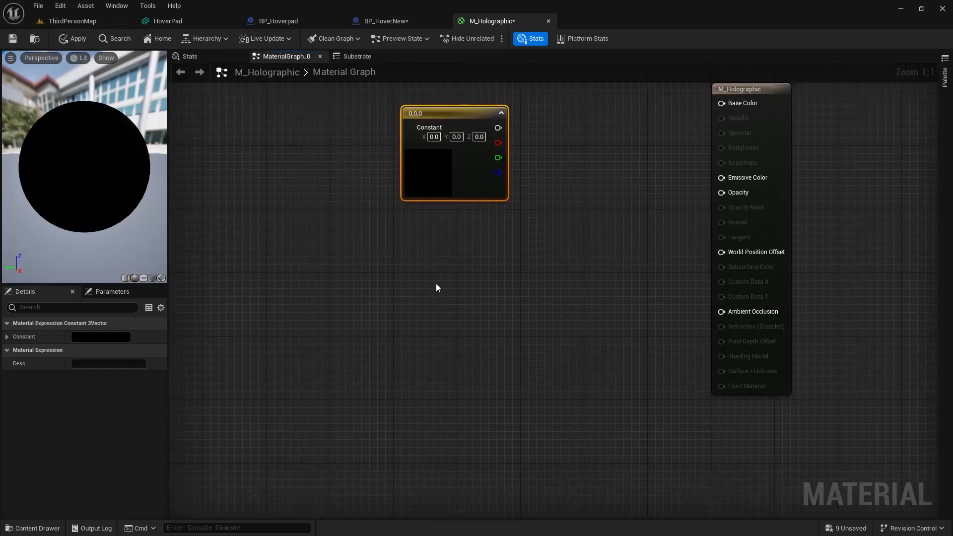
pyautogui.rightClick(382, 275)
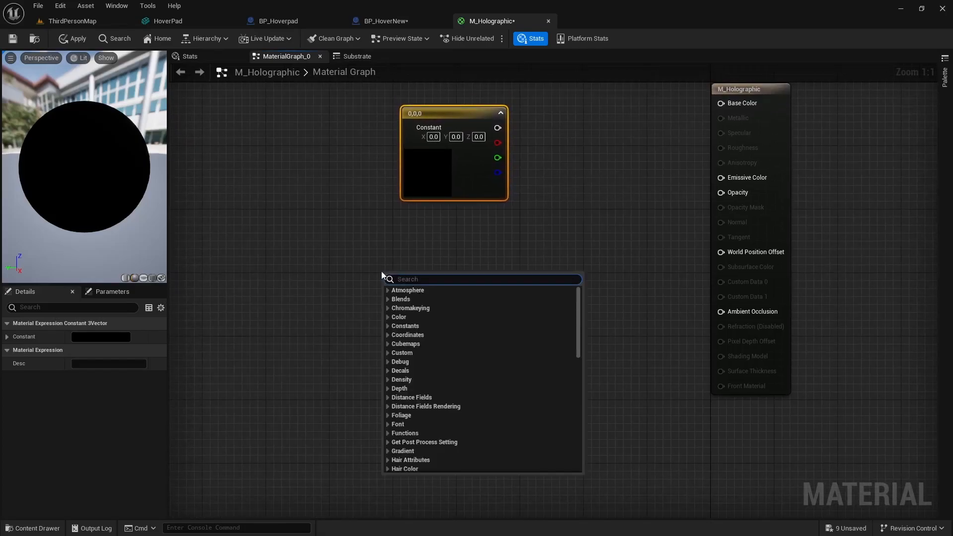
pyautogui.write('fre')
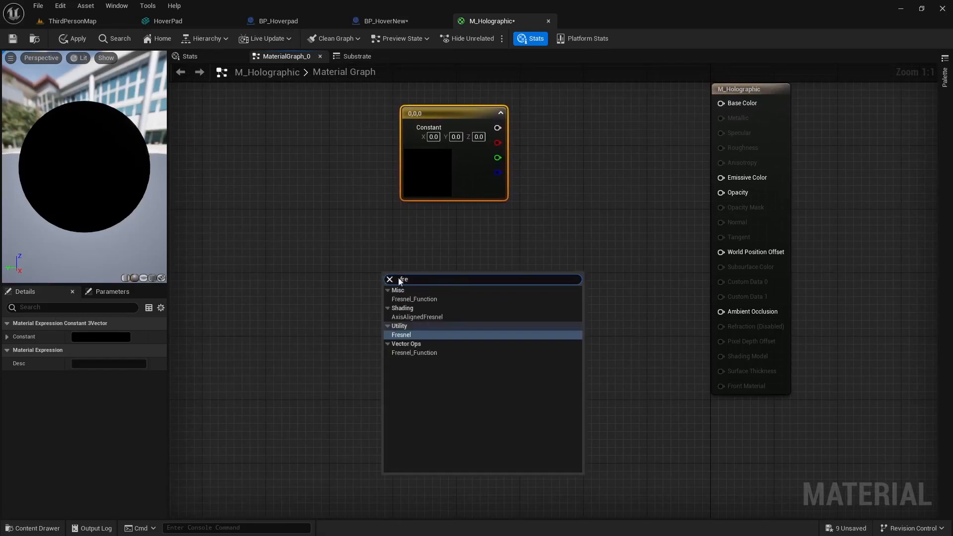
pyautogui.click(405, 335)
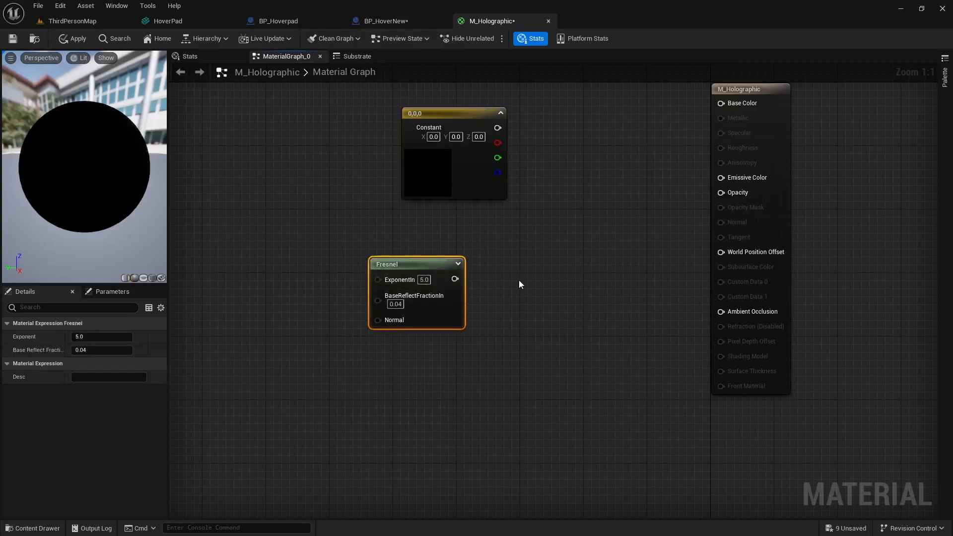
pyautogui.click(540, 281)
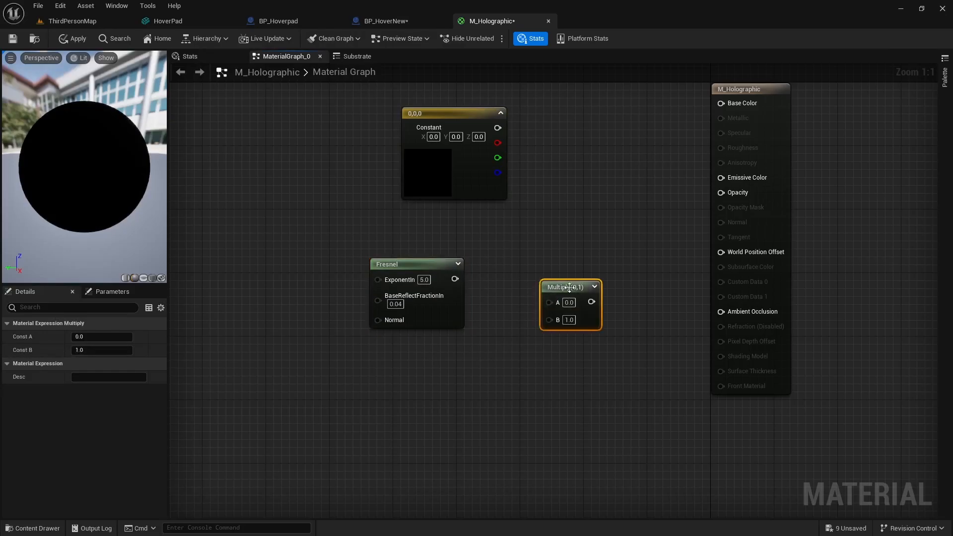
pyautogui.moveTo(552, 289); pyautogui.dragTo(545, 289)
pyautogui.moveTo(456, 279); pyautogui.dragTo(528, 303)
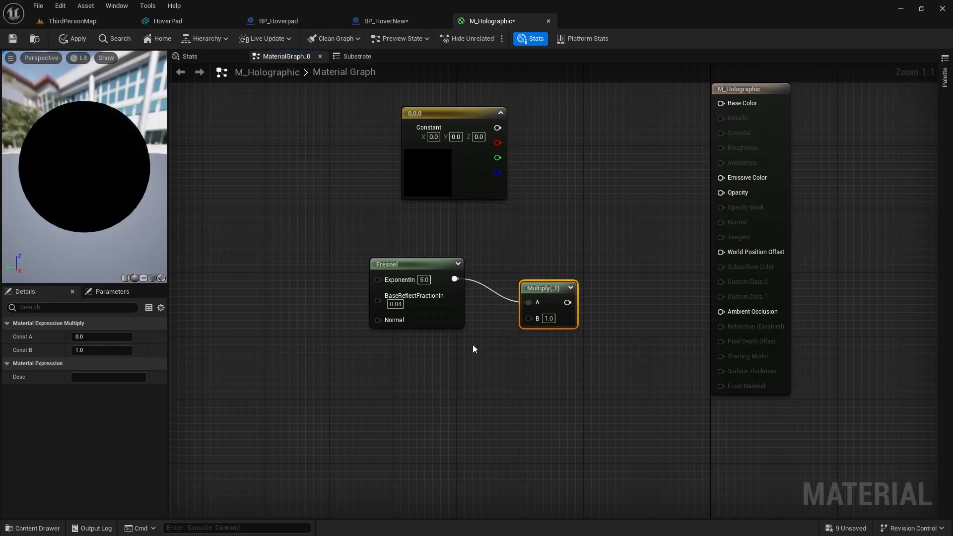
# Add a Sine_Remapped node below Fresnel and connect its Remapped Sine output to input B of the Multiply node
pyautogui.moveTo(472, 348); pyautogui.dragTo(532, 318, button='right')
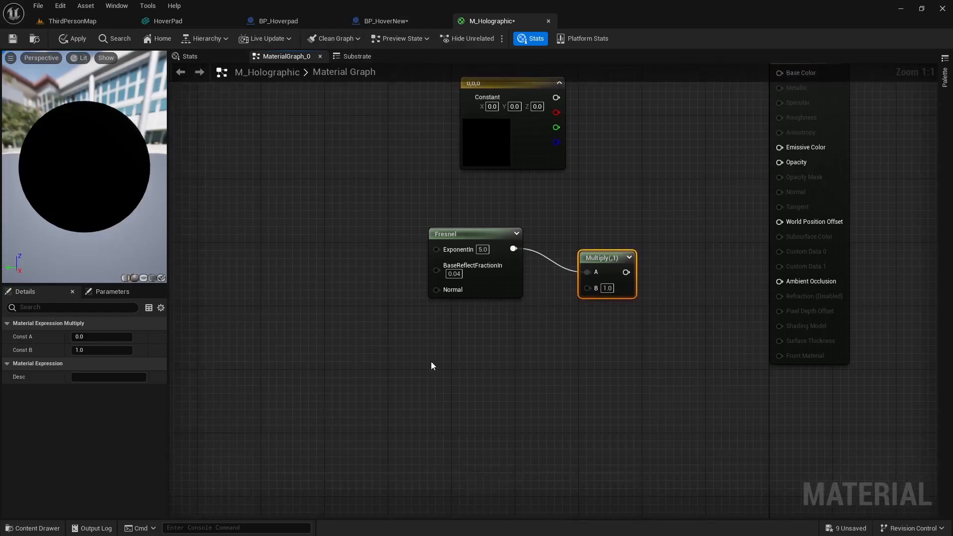
pyautogui.rightClick(403, 345)
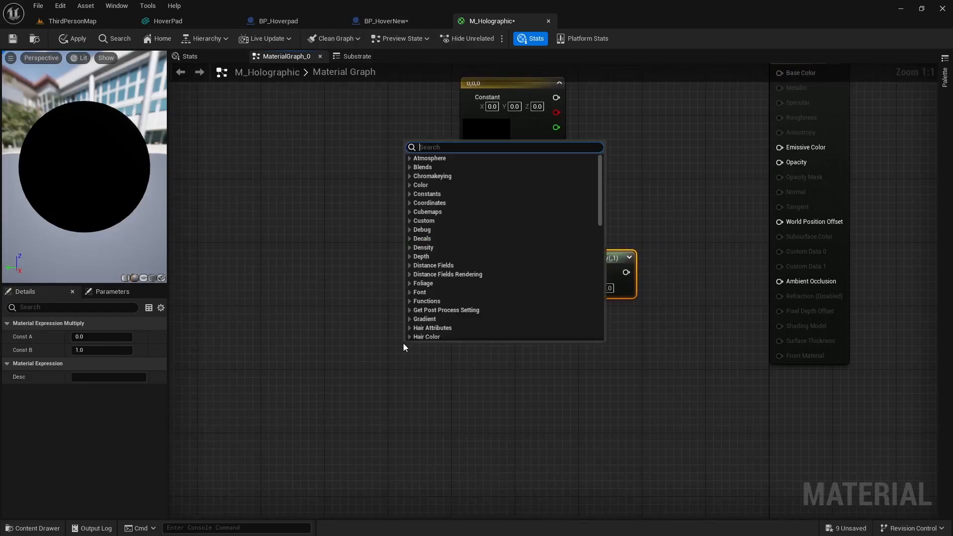
pyautogui.write('sine')
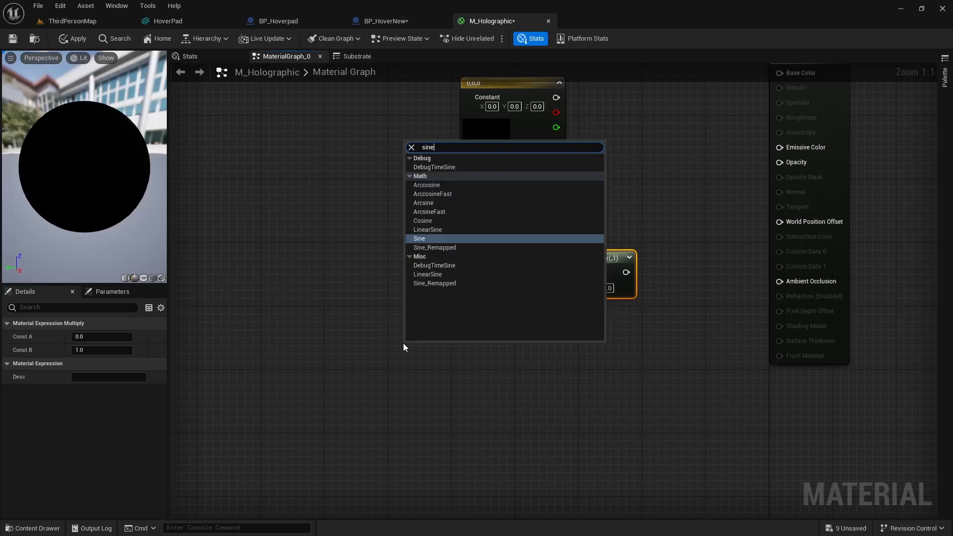
pyautogui.click(427, 247)
pyautogui.moveTo(509, 351); pyautogui.dragTo(587, 288)
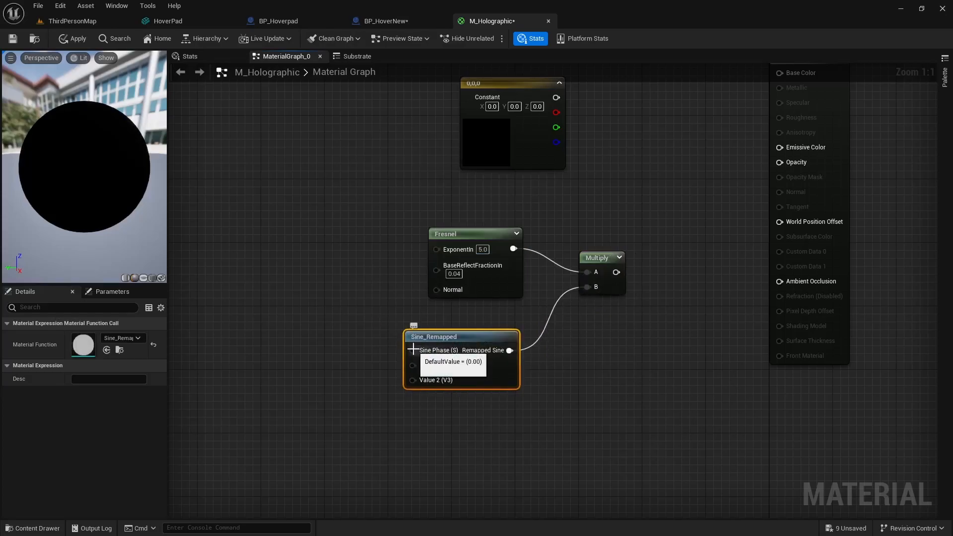
# Add a Time node to the left of Sine_Remapped and connect it to the Sine Phase input
pyautogui.moveTo(413, 351); pyautogui.dragTo(355, 317)
pyautogui.write('time')
pyautogui.press('Return')
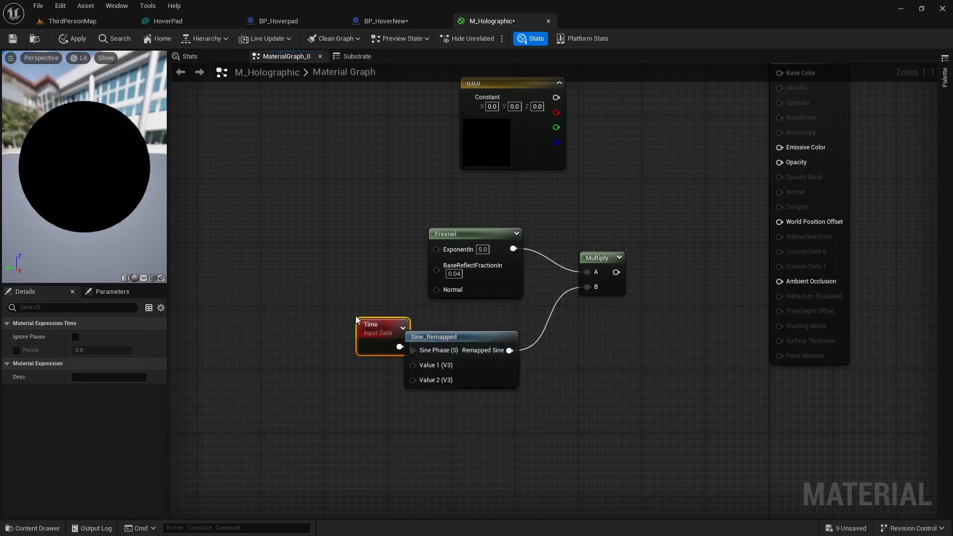
pyautogui.moveTo(384, 323); pyautogui.dragTo(336, 311)
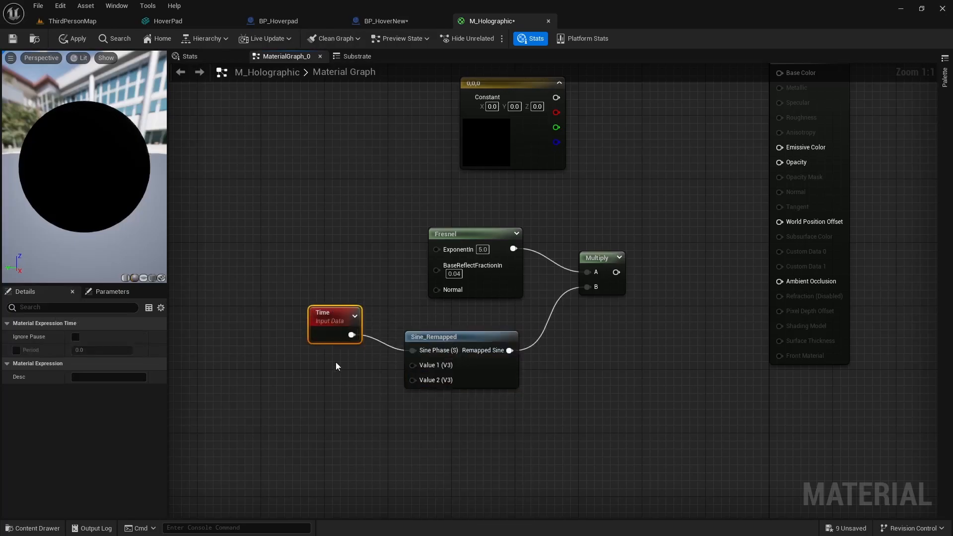
# Add a Constant node with the value 5 below the Time node and connect it to Value 1 of Sine_Remapped
pyautogui.press('1')
pyautogui.click(315, 399)
pyautogui.moveTo(356, 423); pyautogui.dragTo(335, 410)
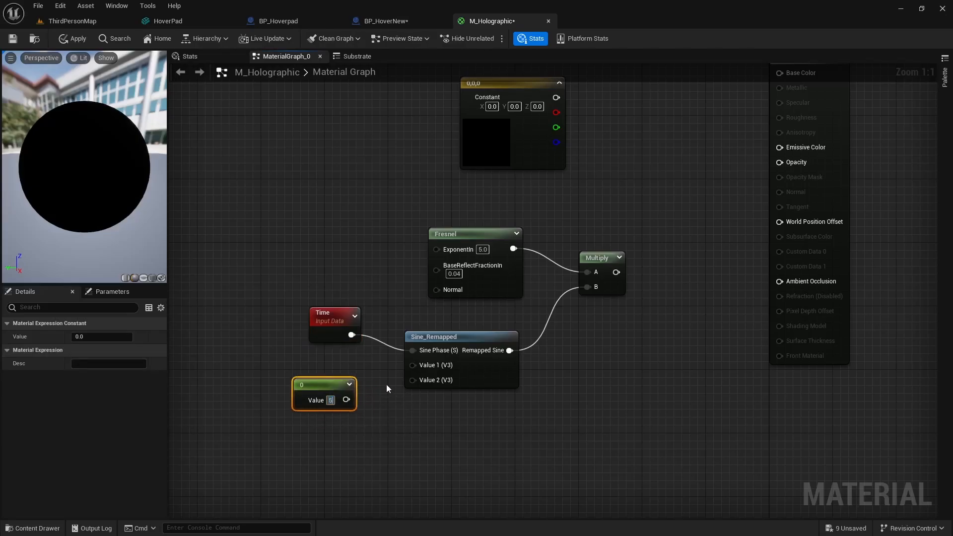
pyautogui.write('5')
pyautogui.press('Return')
pyautogui.moveTo(353, 402); pyautogui.dragTo(413, 366)
# Connect the Multiply output to the material's Opacity input and move the Time node farther away from Sine_Remapped
pyautogui.moveTo(572, 340); pyautogui.dragTo(391, 418, button='right')
pyautogui.moveTo(433, 351); pyautogui.dragTo(597, 240)
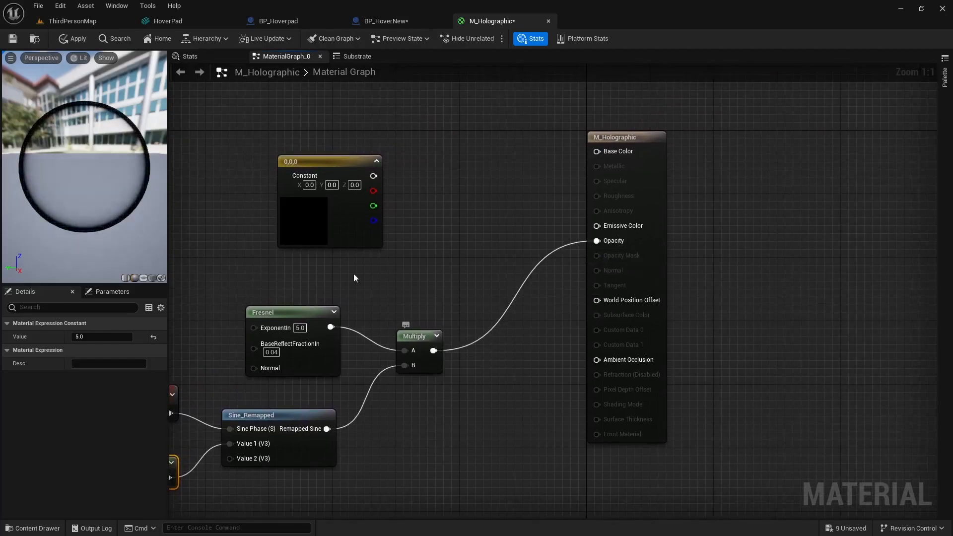
pyautogui.moveTo(207, 296); pyautogui.dragTo(376, 296, button='right')
pyautogui.moveTo(330, 315); pyautogui.dragTo(219, 259)
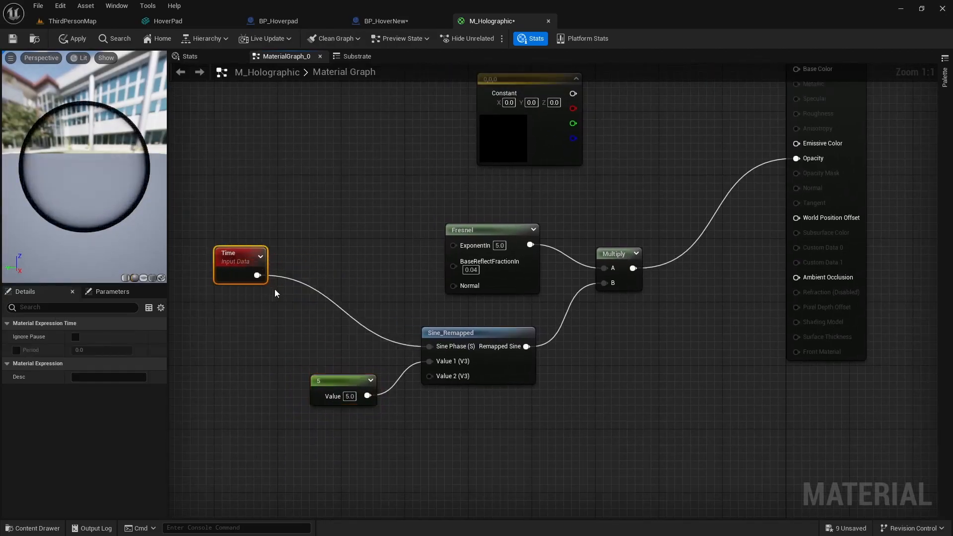
pyautogui.press('d')
pyautogui.click(338, 269)
pyautogui.moveTo(366, 272); pyautogui.dragTo(355, 239)
pyautogui.moveTo(257, 275); pyautogui.dragTo(429, 346)
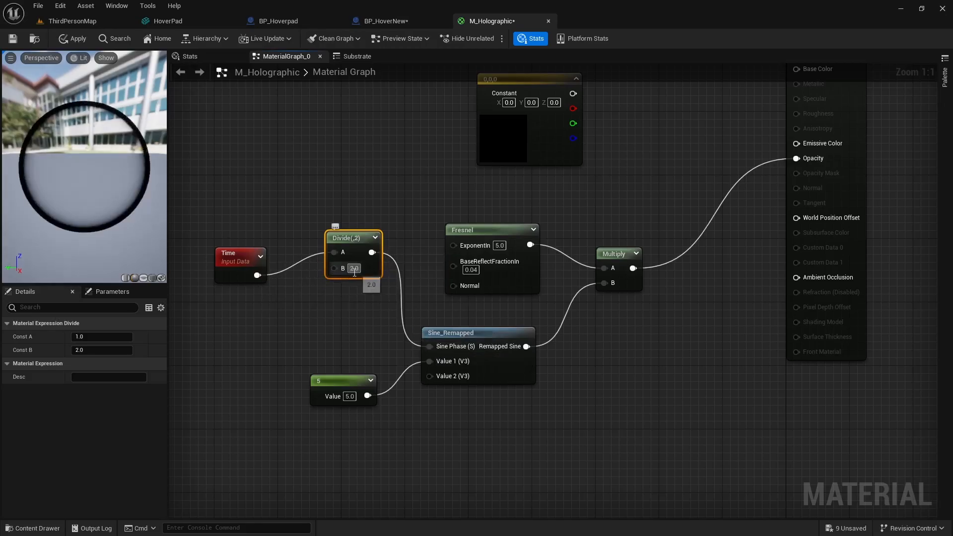
pyautogui.moveTo(346, 235); pyautogui.dragTo(343, 257)
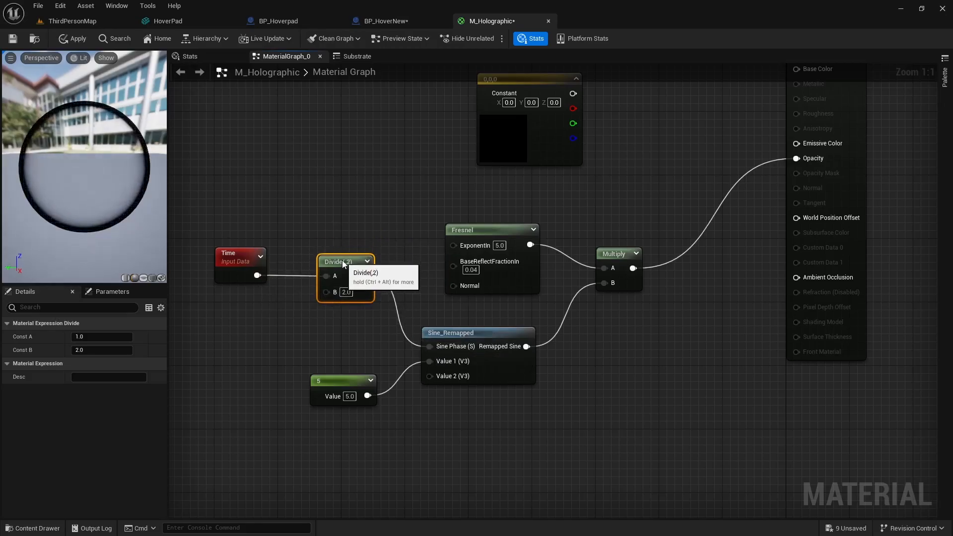
pyautogui.press('Delete')
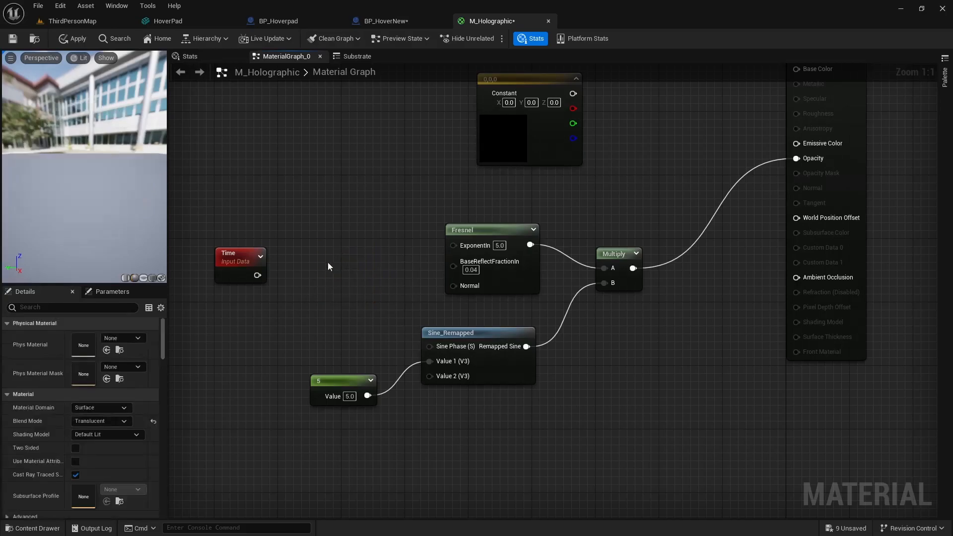
pyautogui.moveTo(257, 275); pyautogui.dragTo(429, 345)
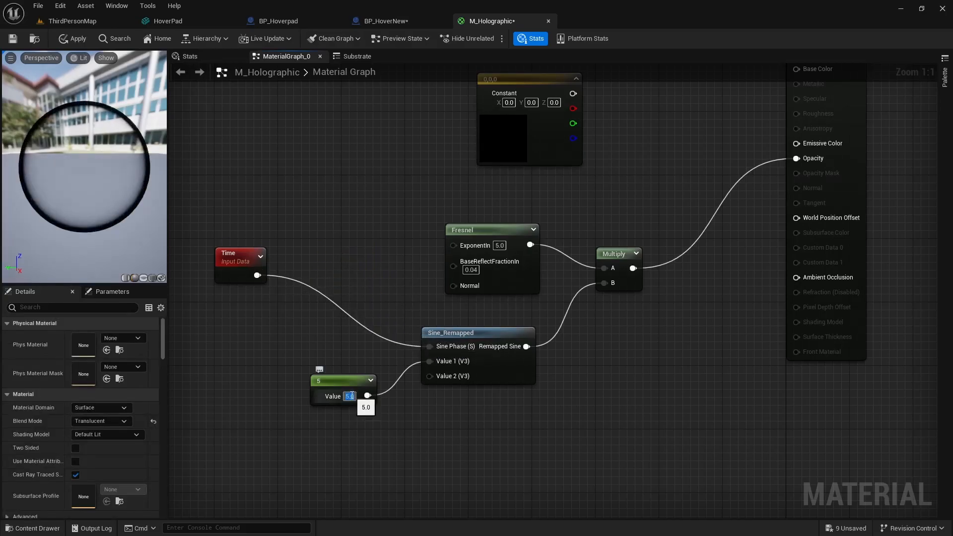
# Try the values 1, 2, 3, 100, 50 and 25 for the constant feeding Value 1 of Sine_Remapped
pyautogui.write('1')
pyautogui.press('Return')
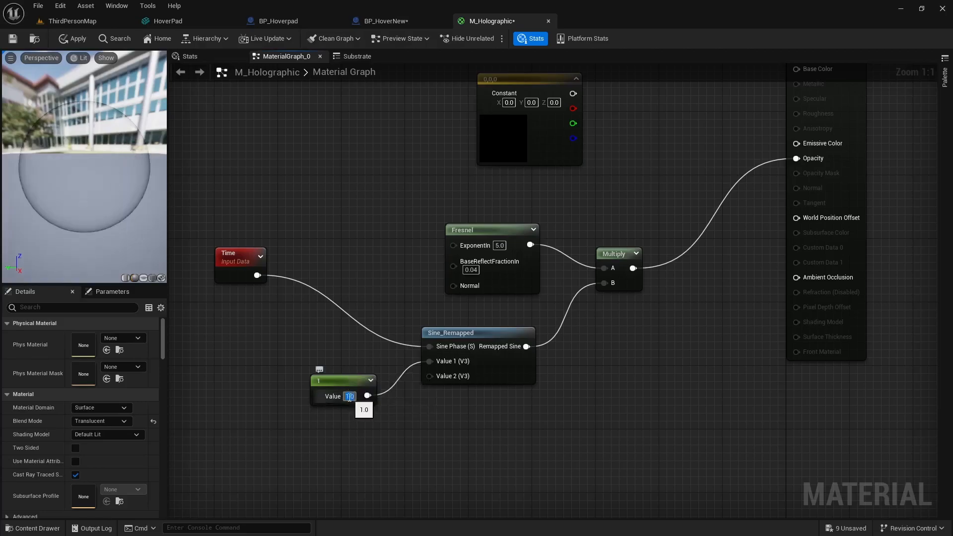
pyautogui.write('2')
pyautogui.press('Return')
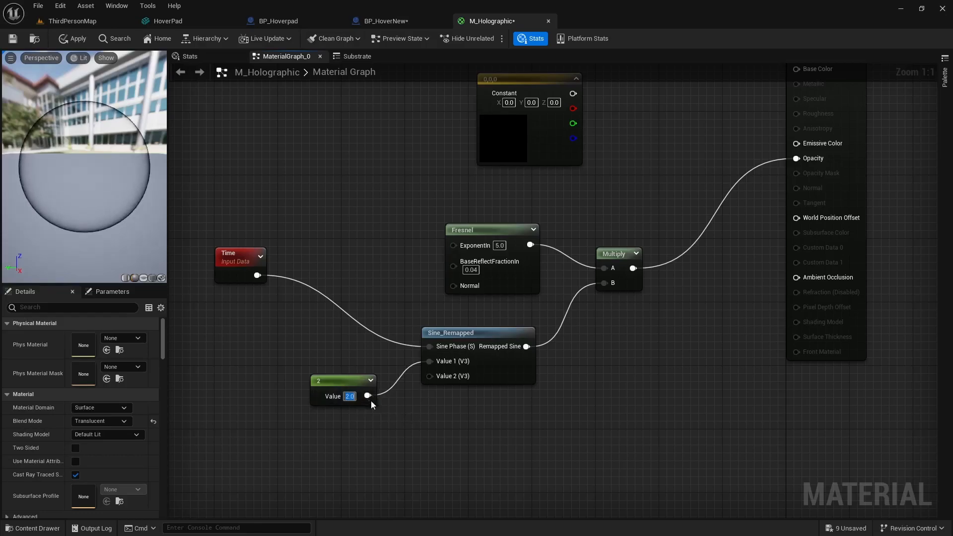
pyautogui.write('3')
pyautogui.press('Return')
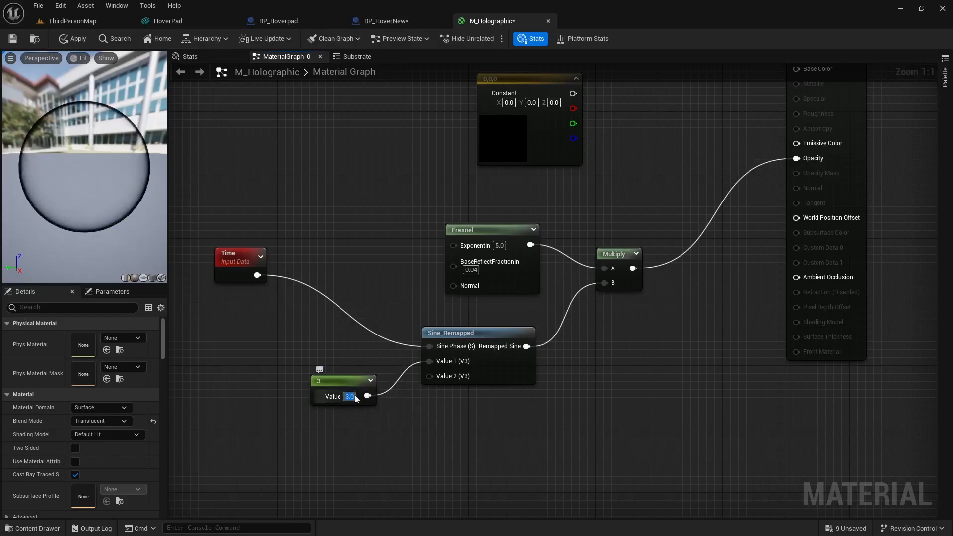
pyautogui.write('100')
pyautogui.press('Return')
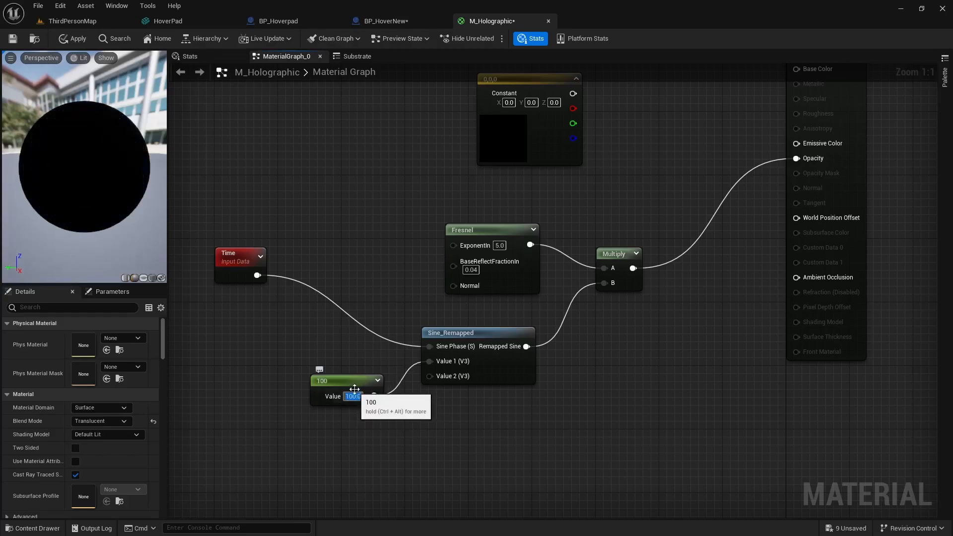
pyautogui.write('50')
pyautogui.press('Return')
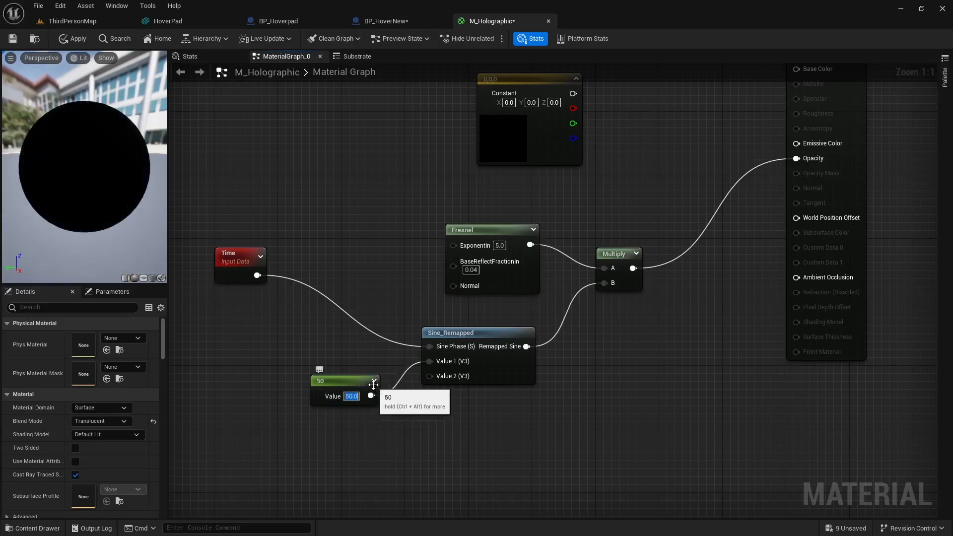
pyautogui.write('25')
pyautogui.press('Return')
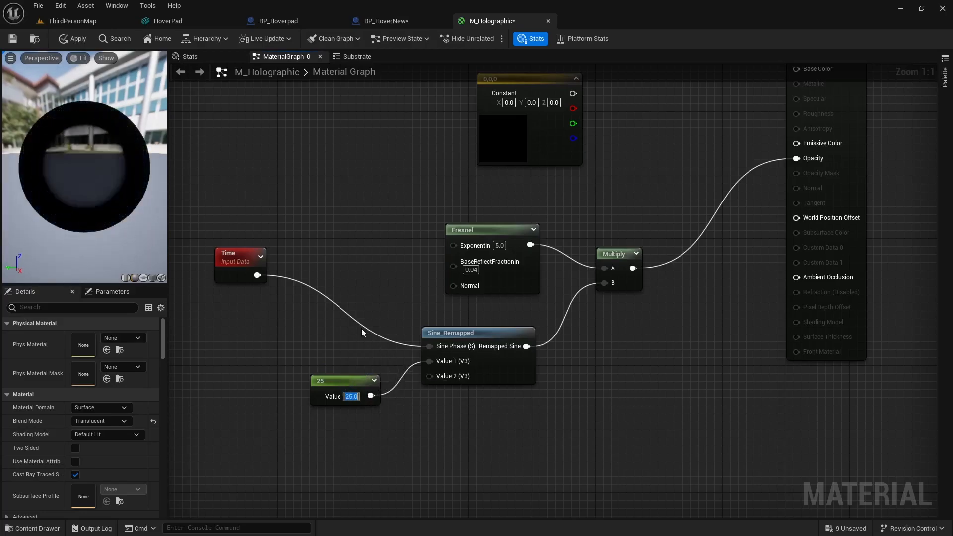
# Set the Constant3Vector to magenta (1.0, 0.0, 0.803325) and connect its output to the material's Base Color
pyautogui.moveTo(645, 154); pyautogui.dragTo(591, 233, button='right')
pyautogui.click(454, 218)
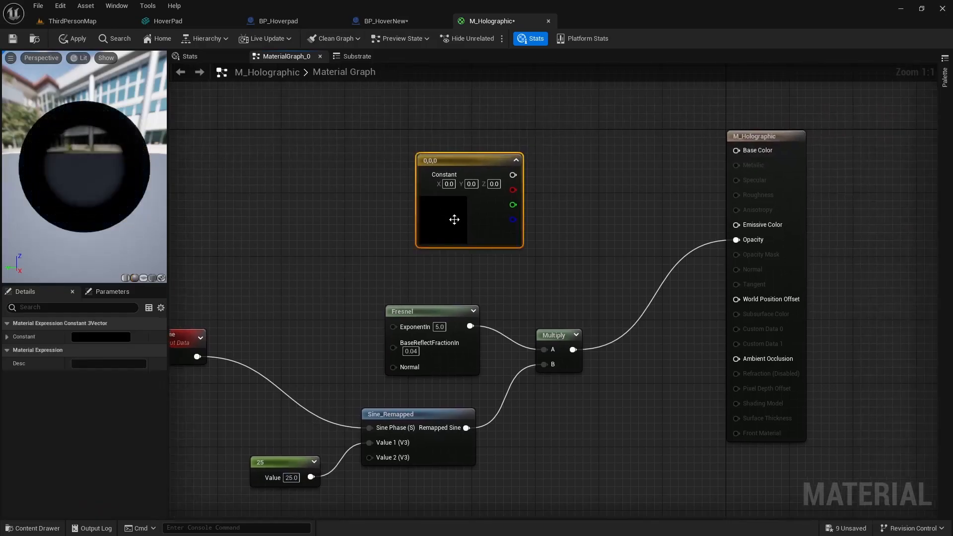
pyautogui.doubleClick(454, 220)
pyautogui.moveTo(522, 304); pyautogui.dragTo(552, 266)
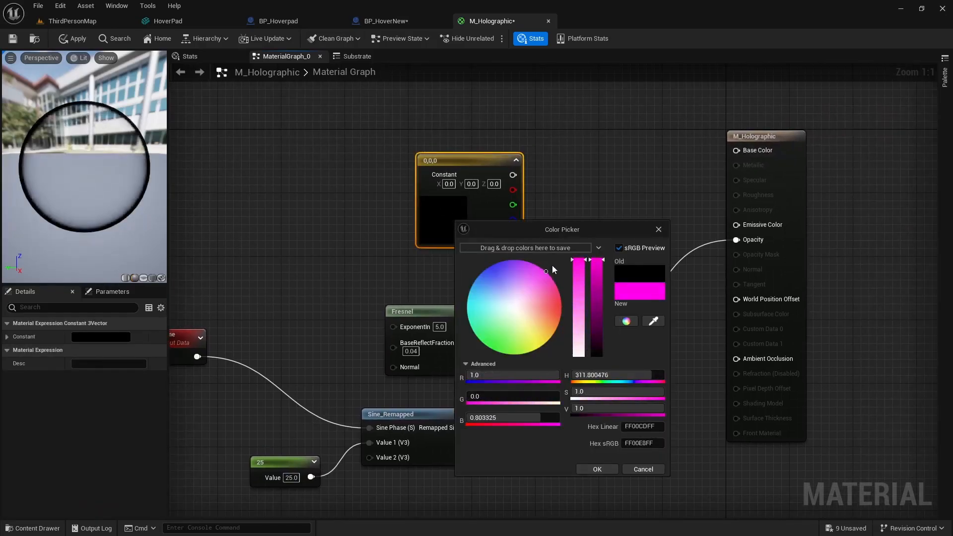
pyautogui.click(605, 467)
pyautogui.moveTo(530, 175); pyautogui.dragTo(736, 150)
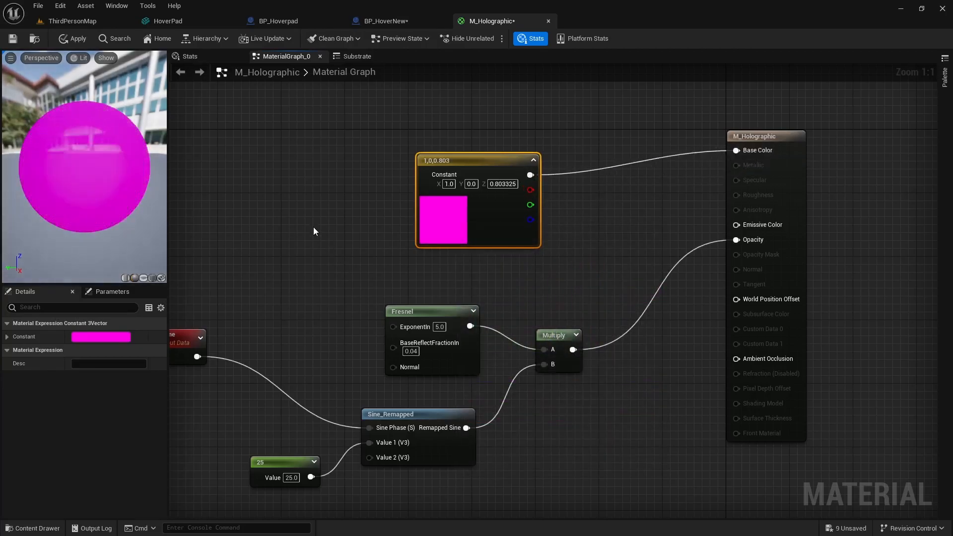
# Set the constant feeding Value 1 of Sine_Remapped to 5 and save the M_Holographic material
pyautogui.moveTo(299, 273); pyautogui.dragTo(315, 221, button='right')
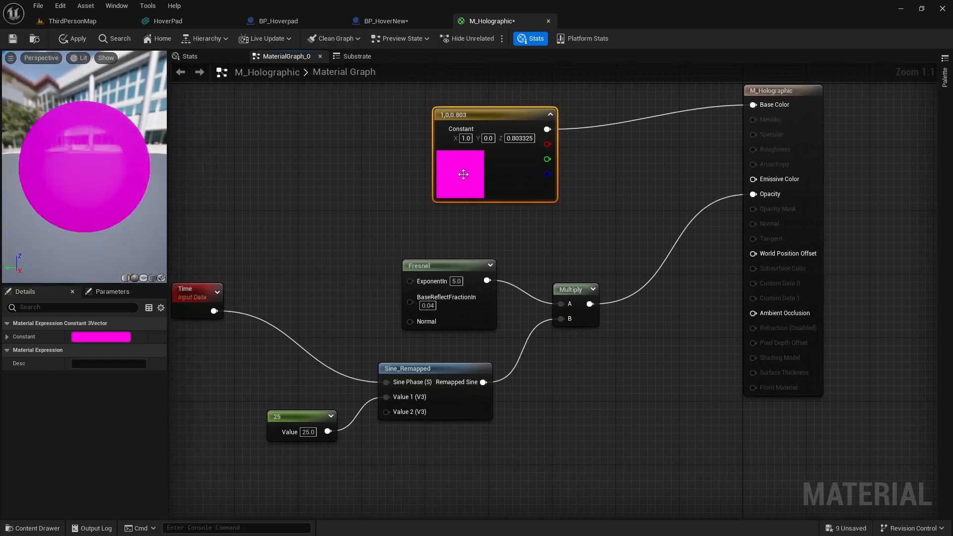
pyautogui.click(308, 431)
pyautogui.write('5')
pyautogui.press('Return')
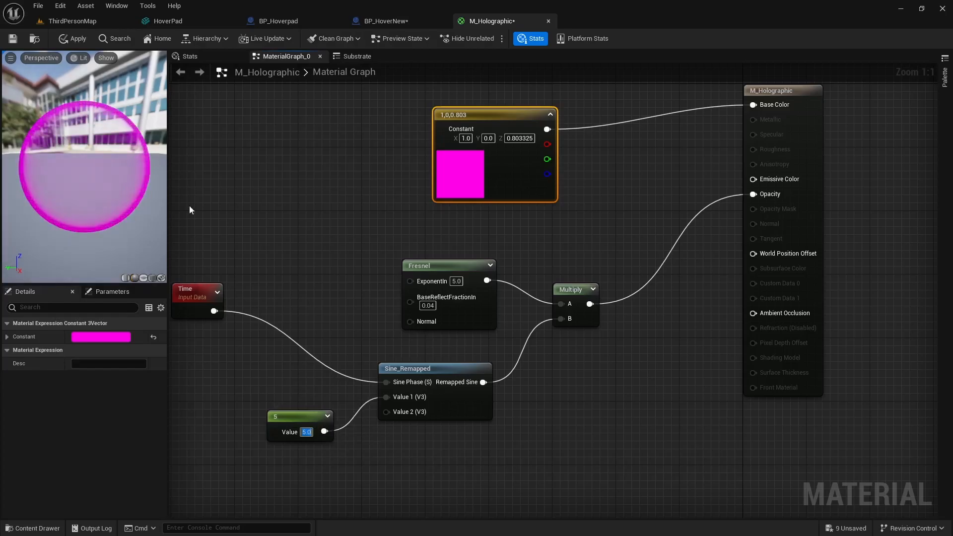
pyautogui.click(13, 39)
# In the BP_HoverNew construction script, assign M_Holographic to both Set Material nodes, for element indices 0 and 1
pyautogui.click(407, 22)
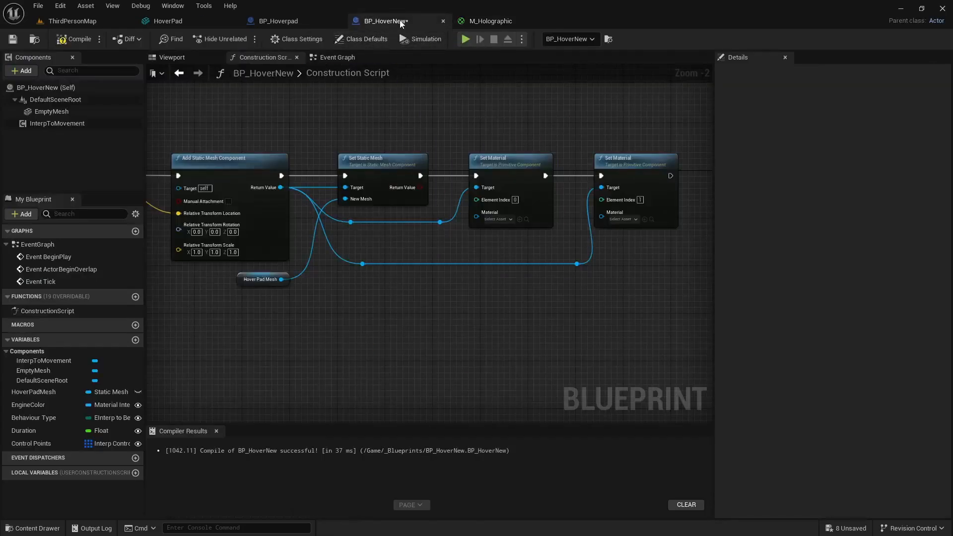
pyautogui.click(504, 220)
pyautogui.write('m')
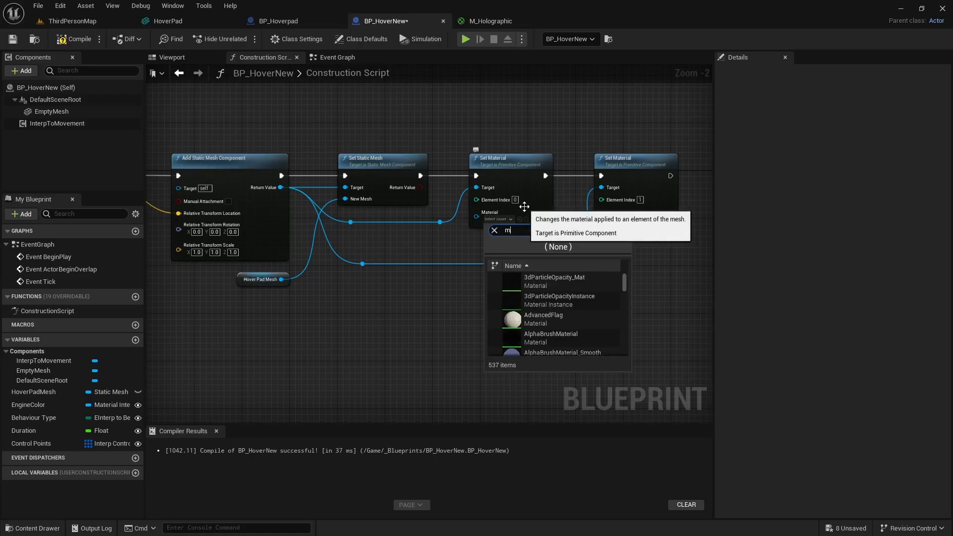
pyautogui.write('_hol')
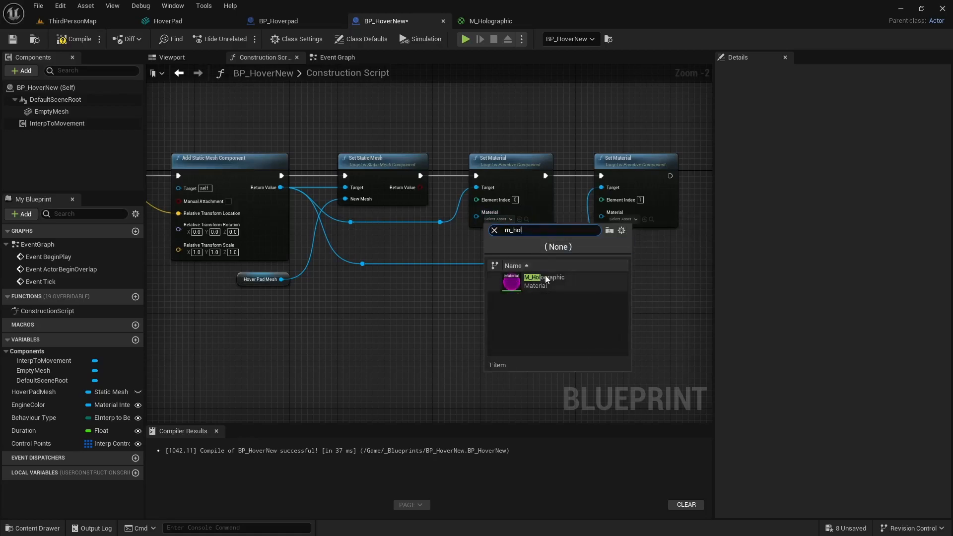
pyautogui.click(545, 278)
pyautogui.click(624, 219)
pyautogui.write('m_hol')
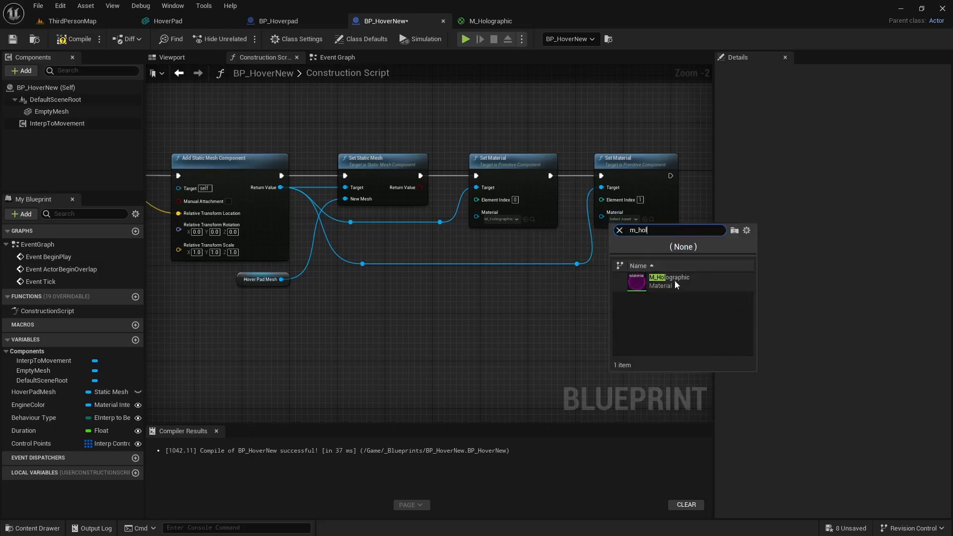
pyautogui.click(662, 278)
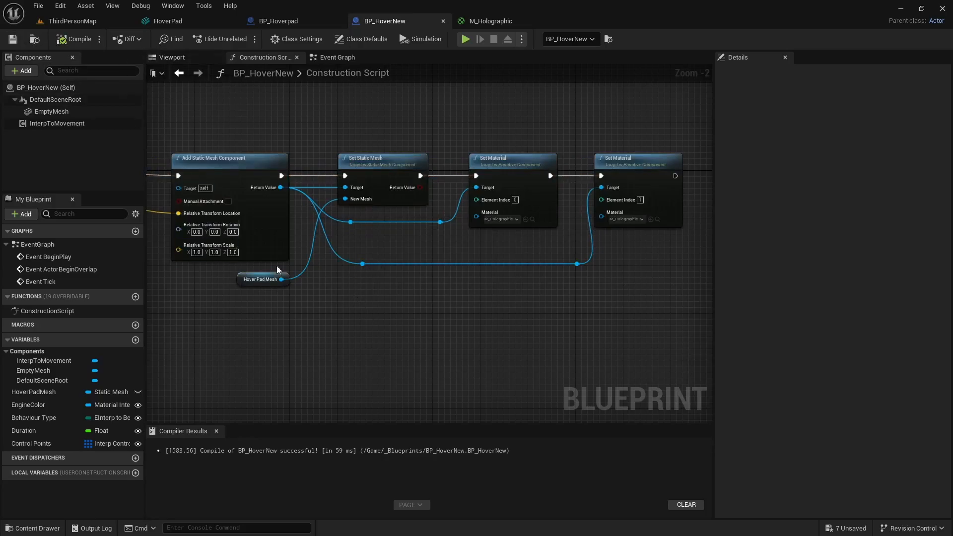
# Inspect the holographic pad previews in ThirdPersonMap from several angles and play-test the level
pyautogui.click(72, 21)
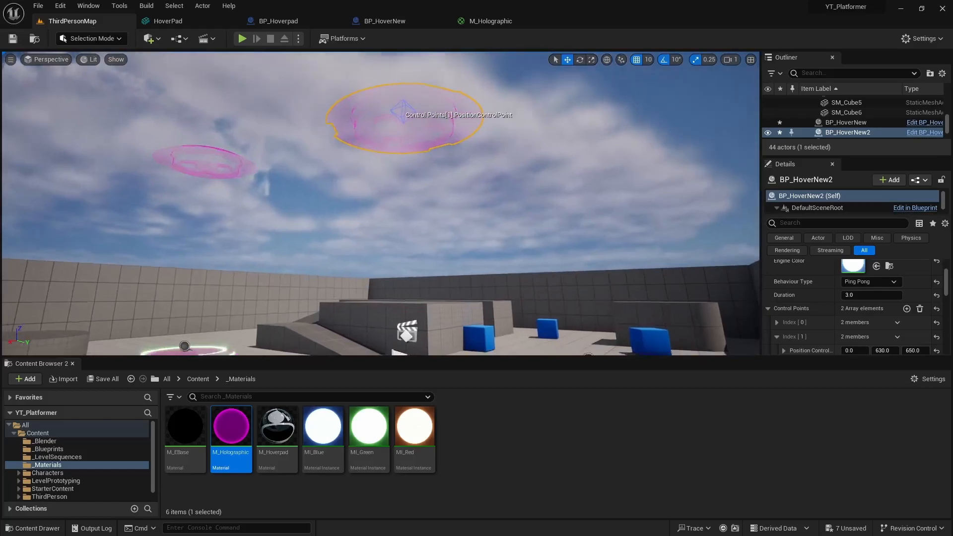
pyautogui.moveTo(379, 204); pyautogui.dragTo(280, 216, button='right')
pyautogui.moveTo(378, 315); pyautogui.dragTo(551, 293, button='right')
pyautogui.moveTo(379, 204); pyautogui.dragTo(281, 272, button='right')
pyautogui.press('e')
pyautogui.press('a')
pyautogui.press('d')
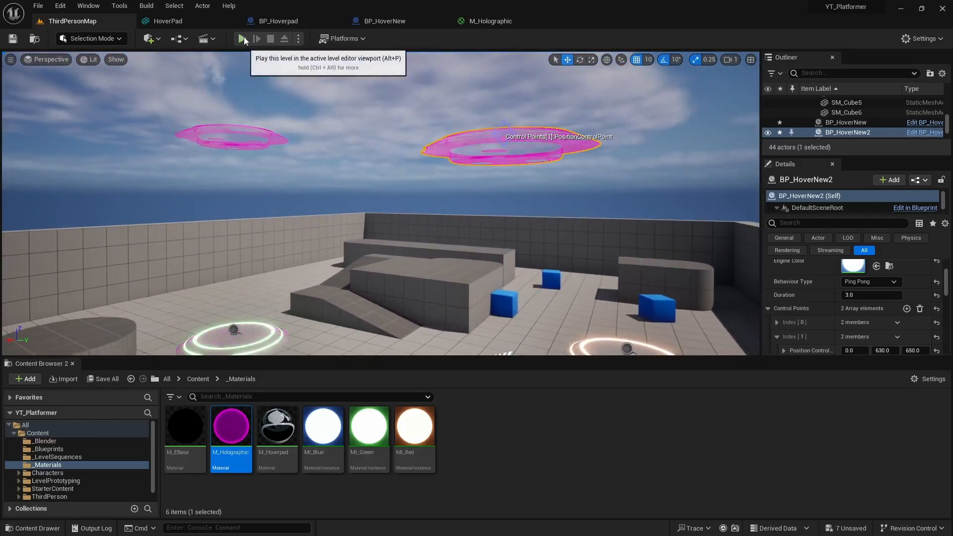
pyautogui.click(242, 38)
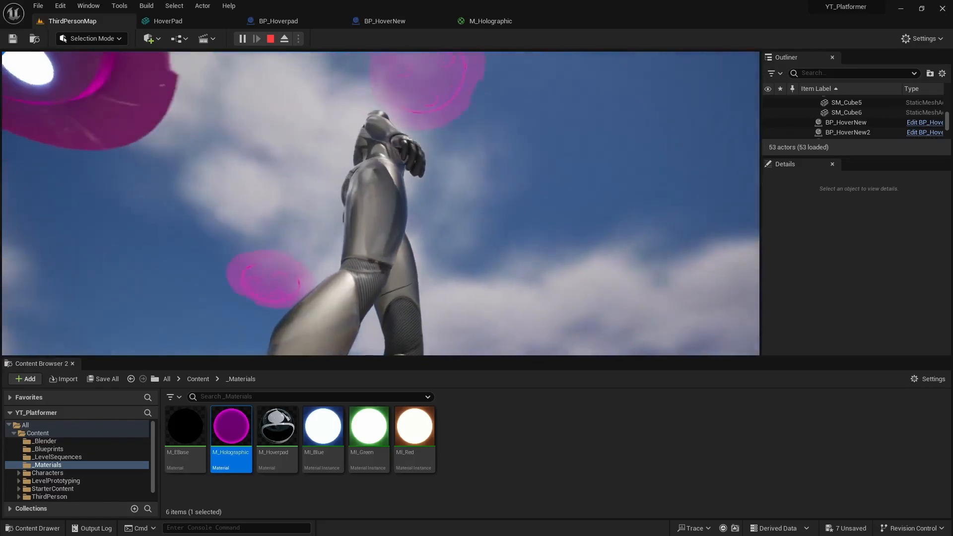
pyautogui.press('Escape')
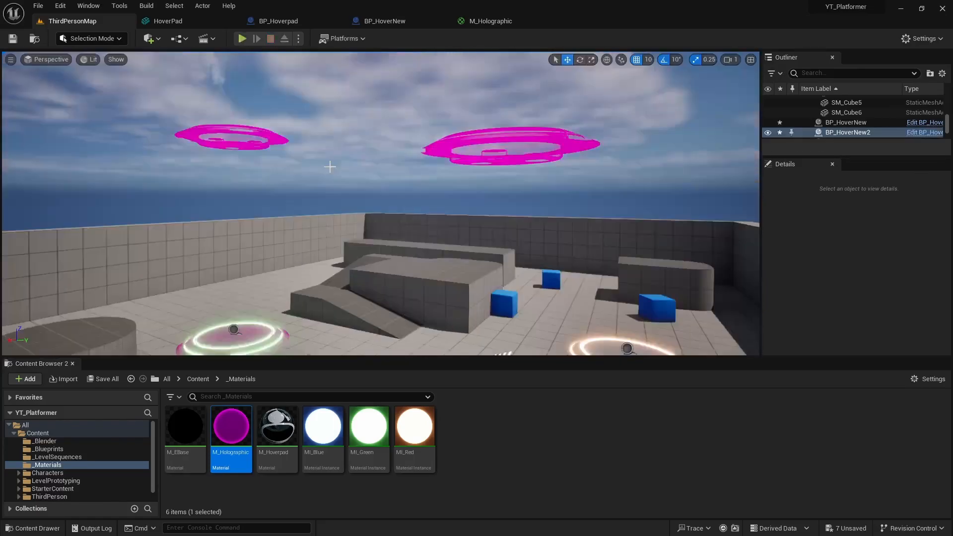
# In the BP_HoverNew construction script, set the Collision Presets of the Add Static Mesh Component node to NoCollision
pyautogui.click(415, 21)
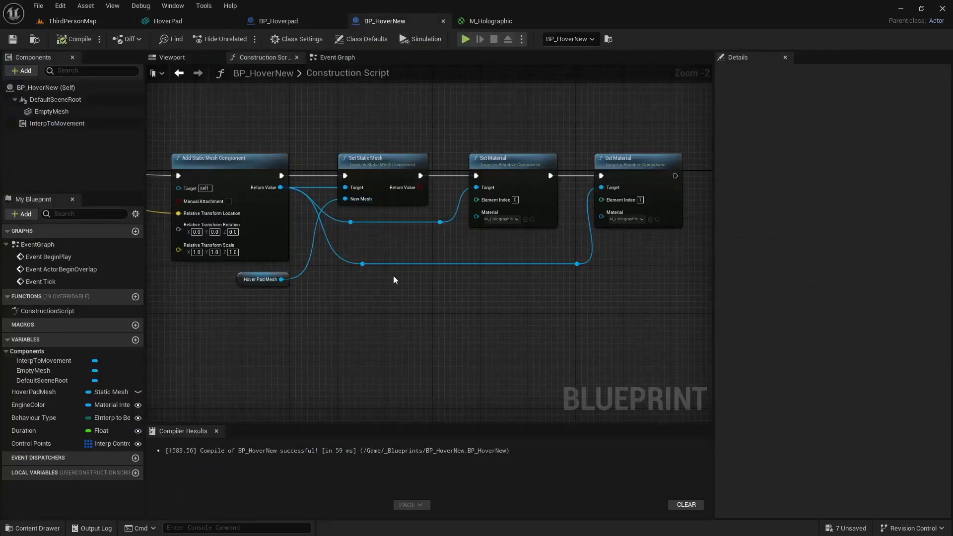
pyautogui.moveTo(282, 299); pyautogui.dragTo(498, 314, button='right')
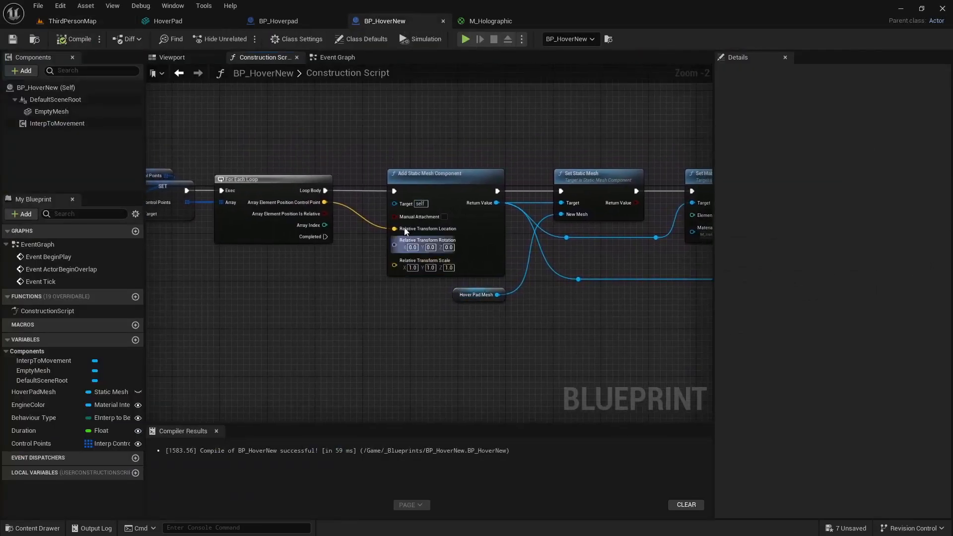
pyautogui.click(415, 185)
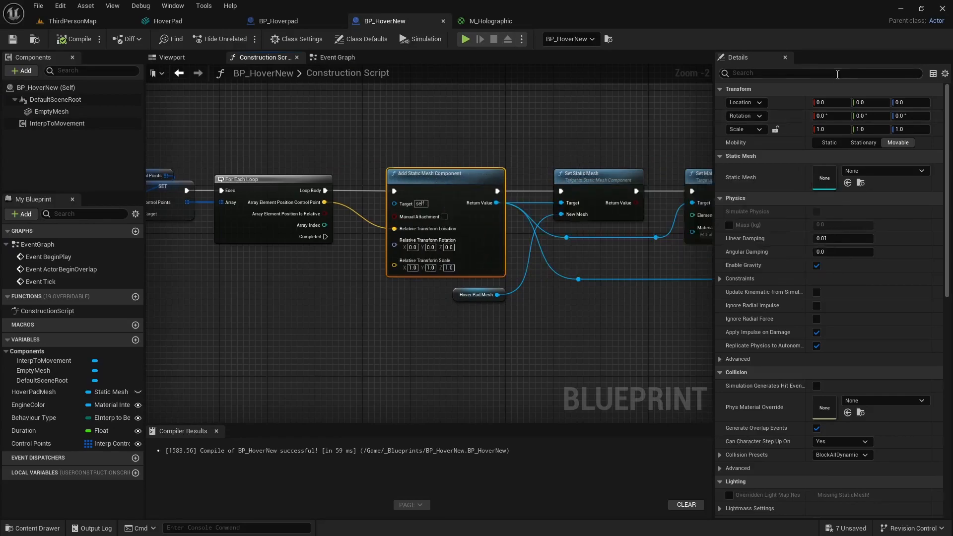
pyautogui.write('col')
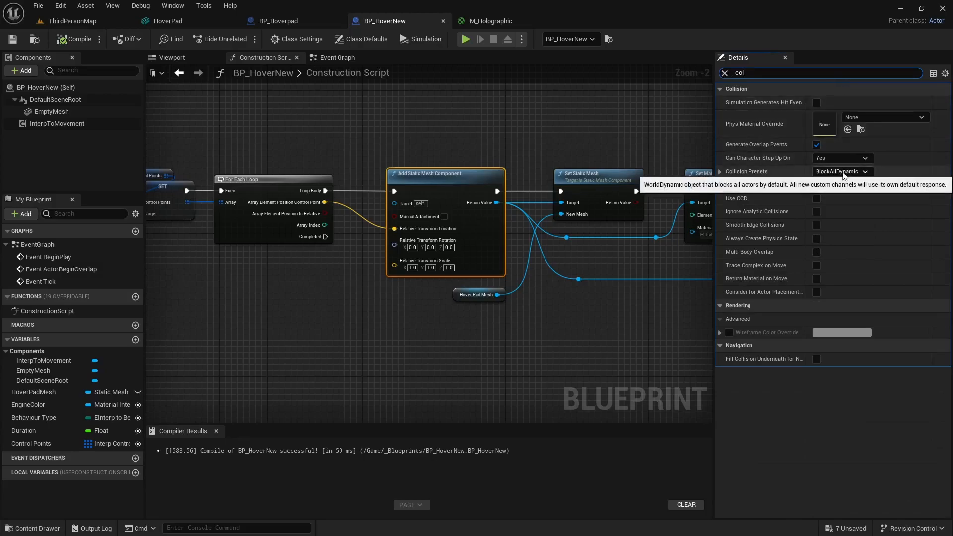
pyautogui.click(842, 172)
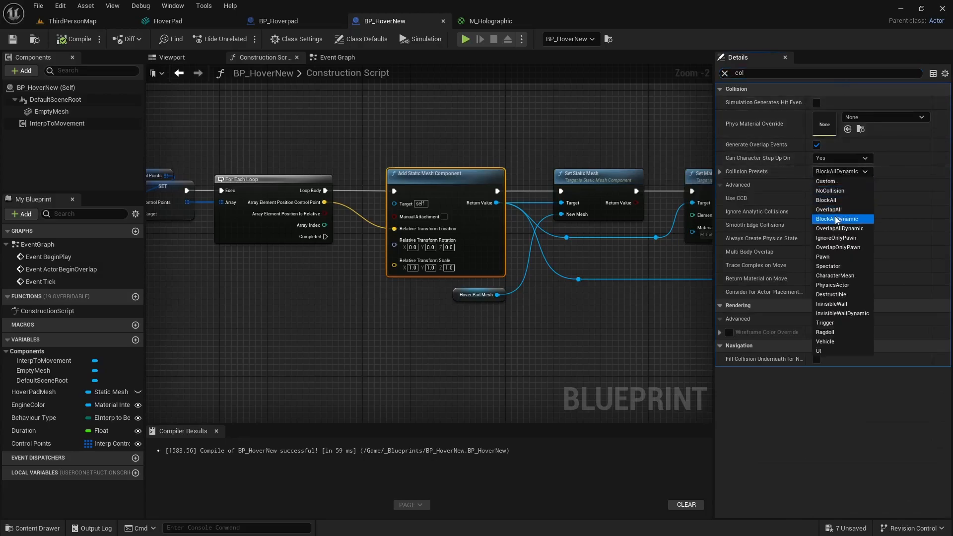
pyautogui.click(832, 191)
pyautogui.click(730, 73)
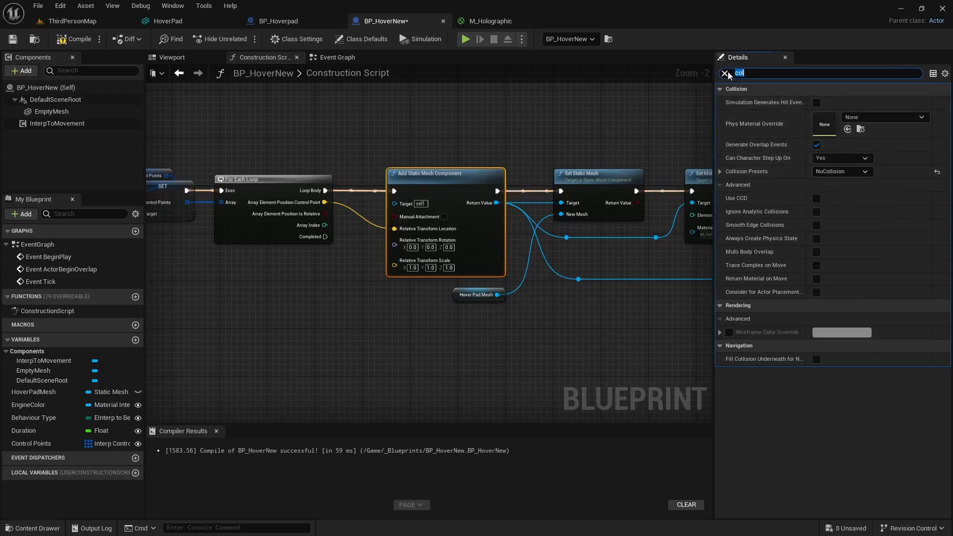
# Compare the collision settings of the EmptyMesh component with those of the Add Static Mesh Component node
pyautogui.click(726, 74)
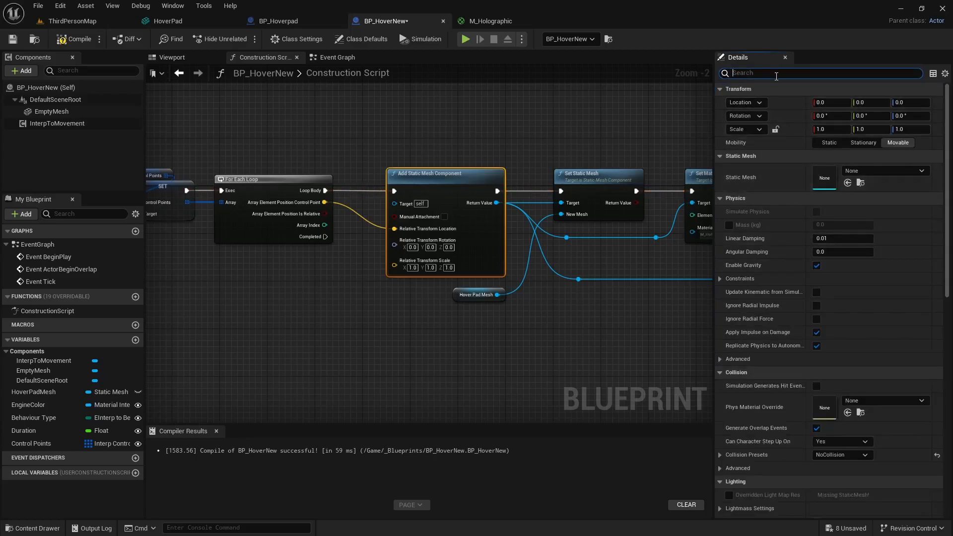
pyautogui.write('coll')
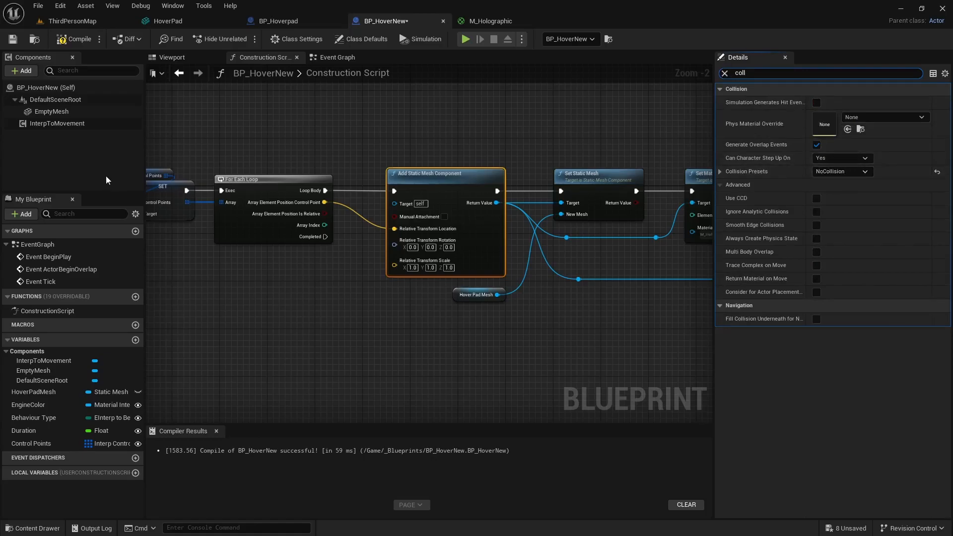
pyautogui.click(54, 115)
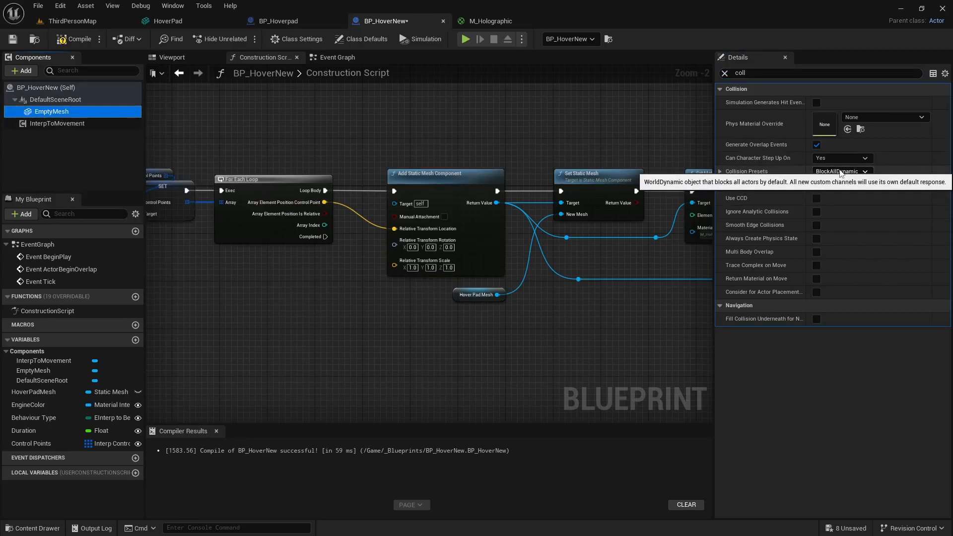
pyautogui.click(493, 179)
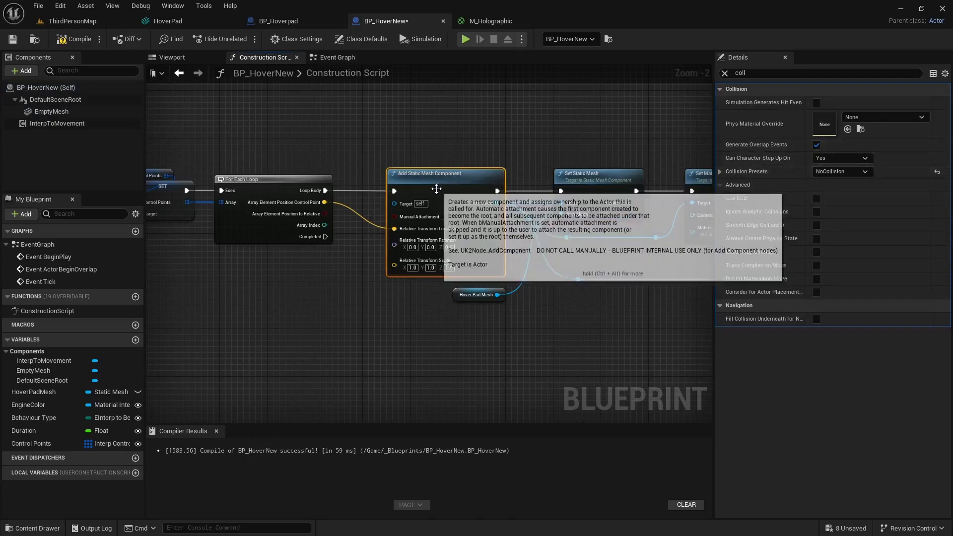
# Enable Hidden in Game for the Add Static Mesh Component node and compile BP_HoverNew
pyautogui.click(723, 73)
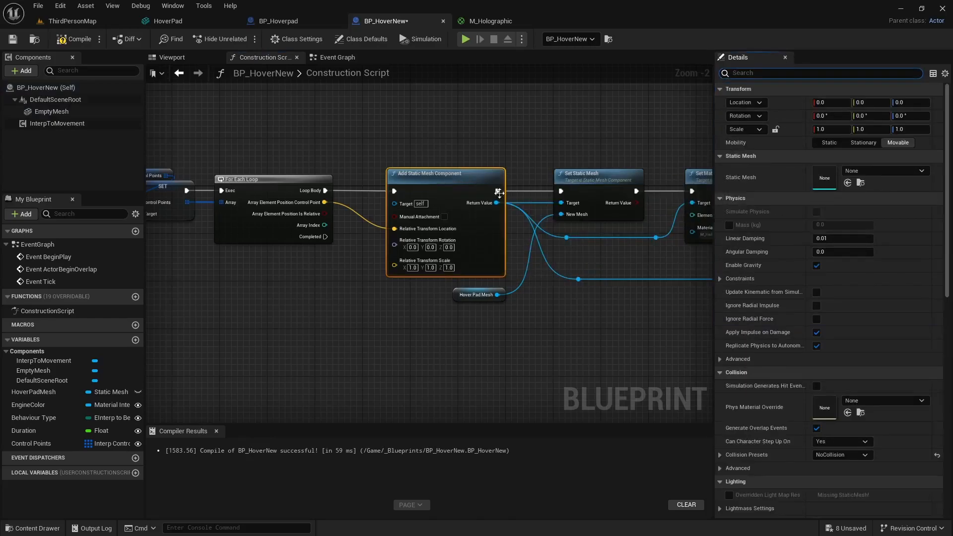
pyautogui.scroll(-12, 859, 274)
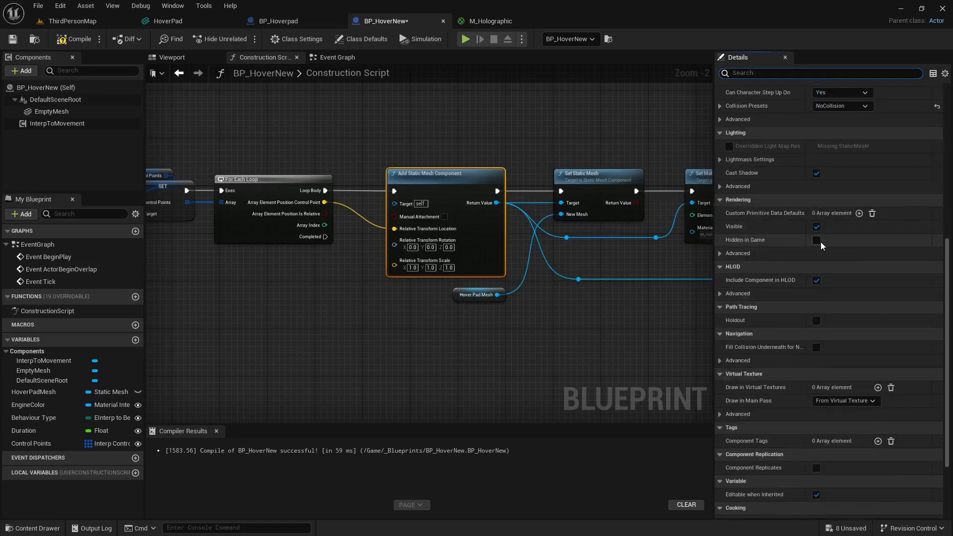
pyautogui.click(817, 241)
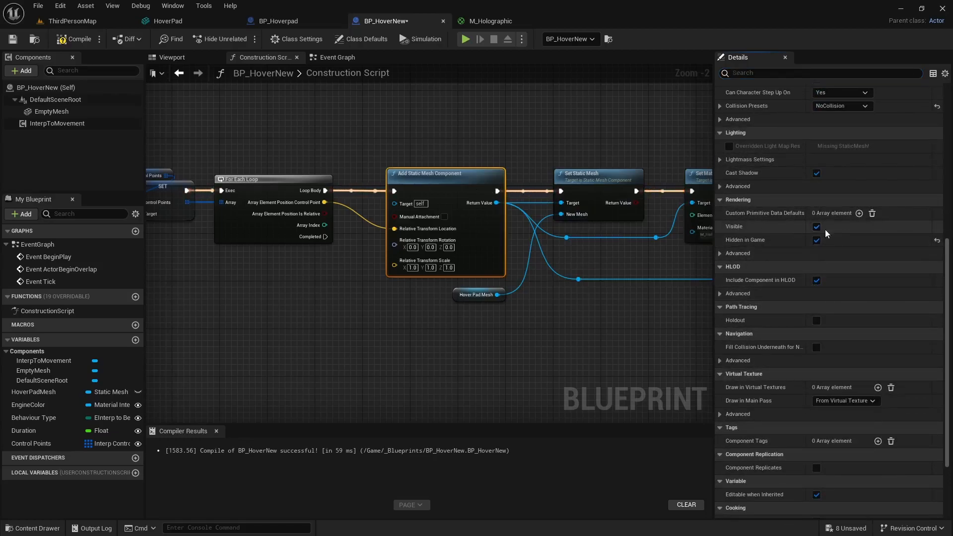
pyautogui.click(68, 43)
# Play-test ThirdPersonMap to check the hover pads and their holographic previews during the game
pyautogui.click(73, 21)
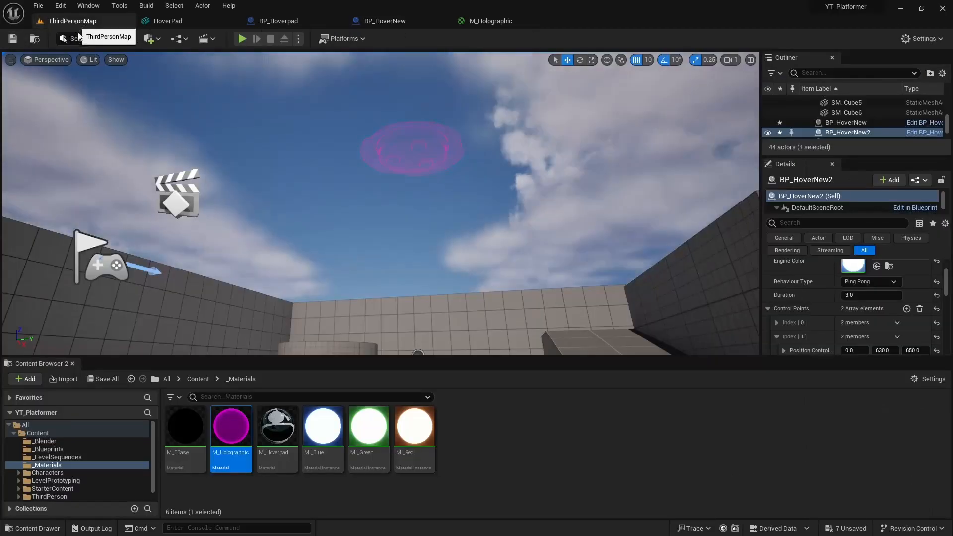
pyautogui.moveTo(252, 144); pyautogui.dragTo(240, 237, button='right')
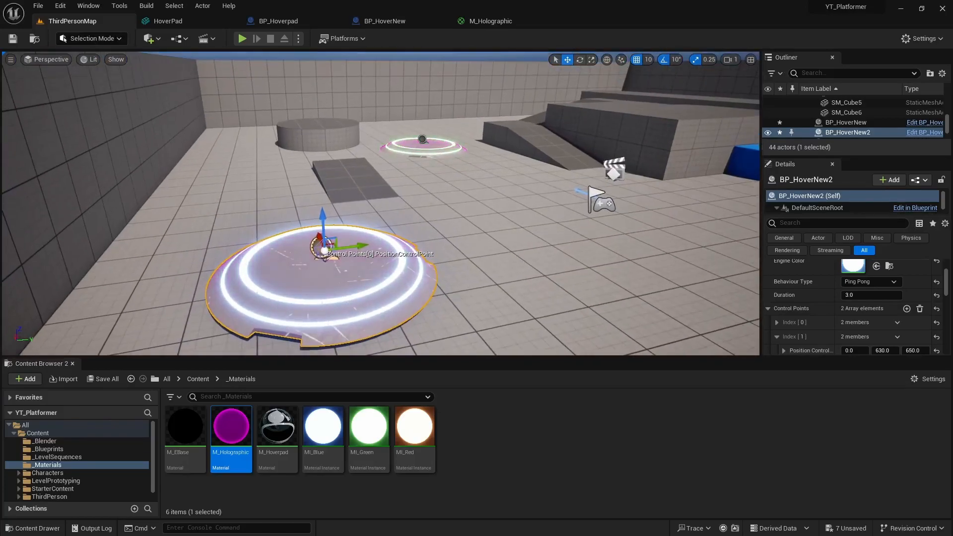
pyautogui.click(242, 39)
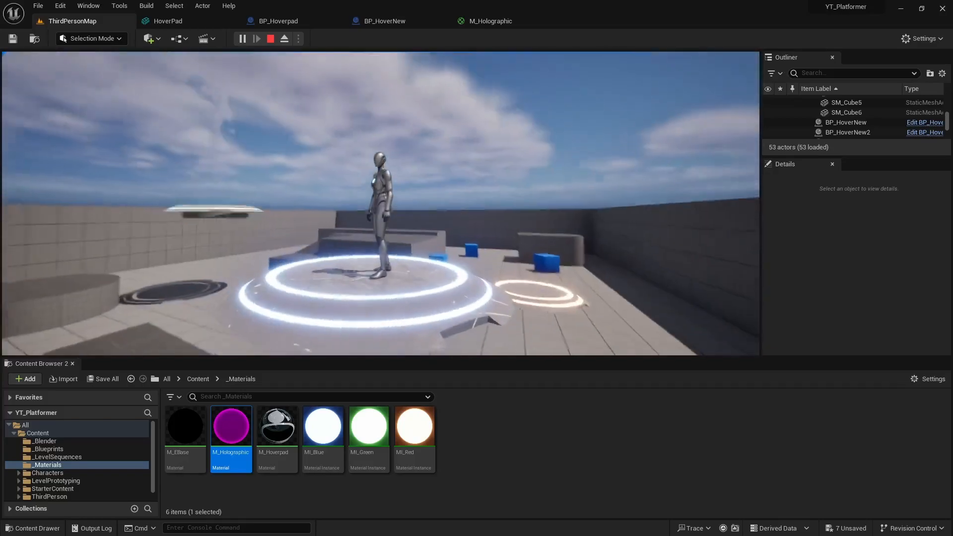
pyautogui.press('Escape')
# Place another BP_HoverNew from the _Blueprints folder on top of the raised block beside the ramp
pyautogui.moveTo(381, 204); pyautogui.dragTo(387, 258, button='right')
pyautogui.moveTo(162, 263); pyautogui.dragTo(164, 263, button='right')
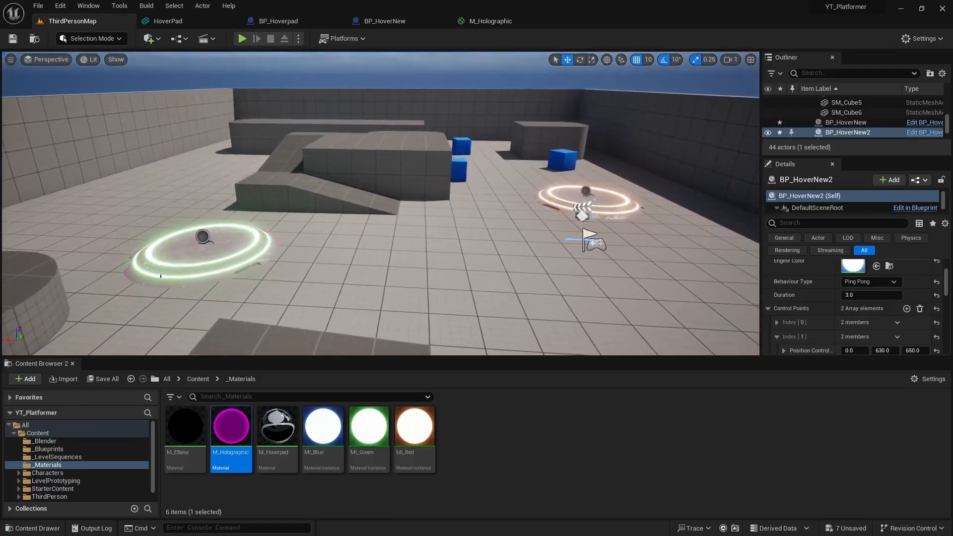
pyautogui.click(49, 449)
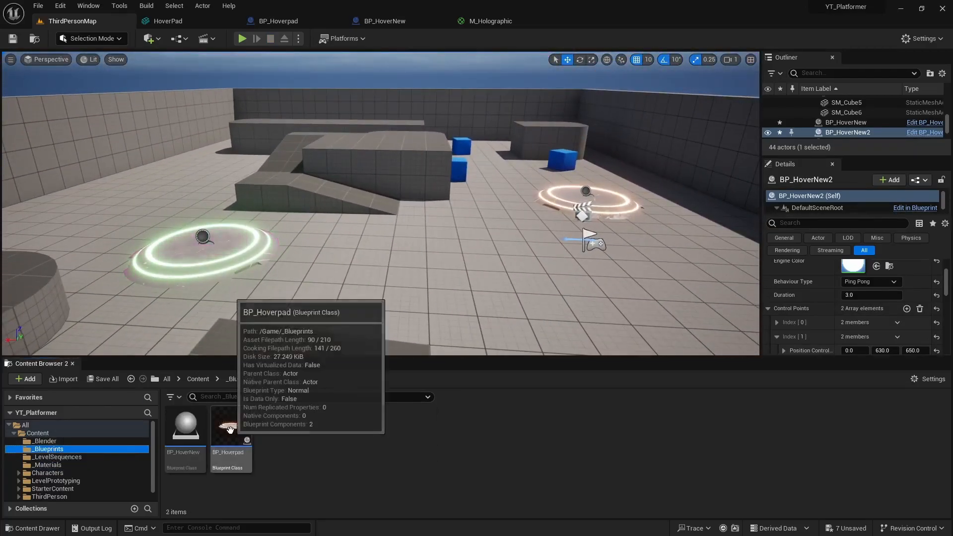
pyautogui.moveTo(307, 278)
pyautogui.mouseDown(button='right')
pyautogui.moveTo(303, 213)
pyautogui.moveTo(302, 278)
pyautogui.mouseUp(button='right')
pyautogui.moveTo(185, 426); pyautogui.dragTo(362, 130)
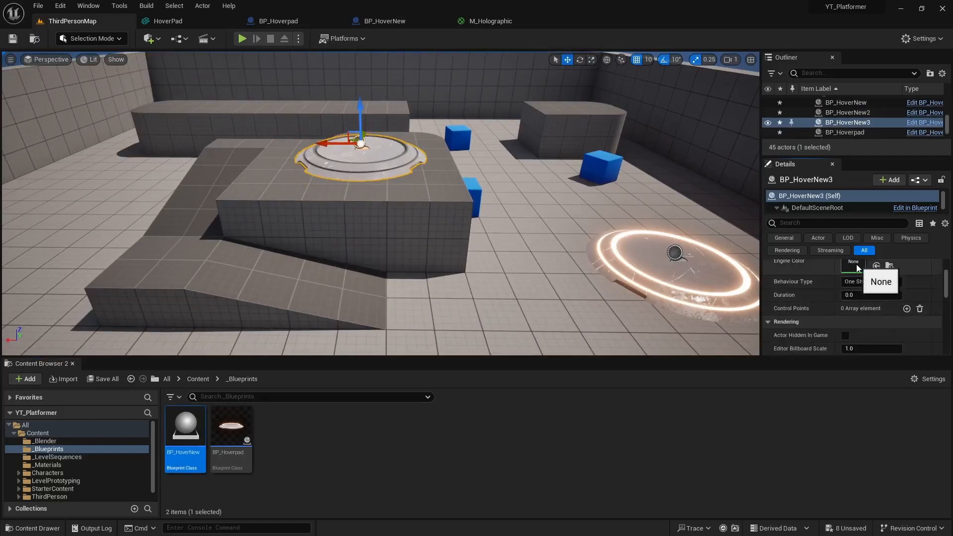
# Set the new pad's Engine Color to MI_Red, its Behaviour Type to Ping Pong and its Duration to 6
pyautogui.scroll(2, 854, 268)
pyautogui.click(889, 304)
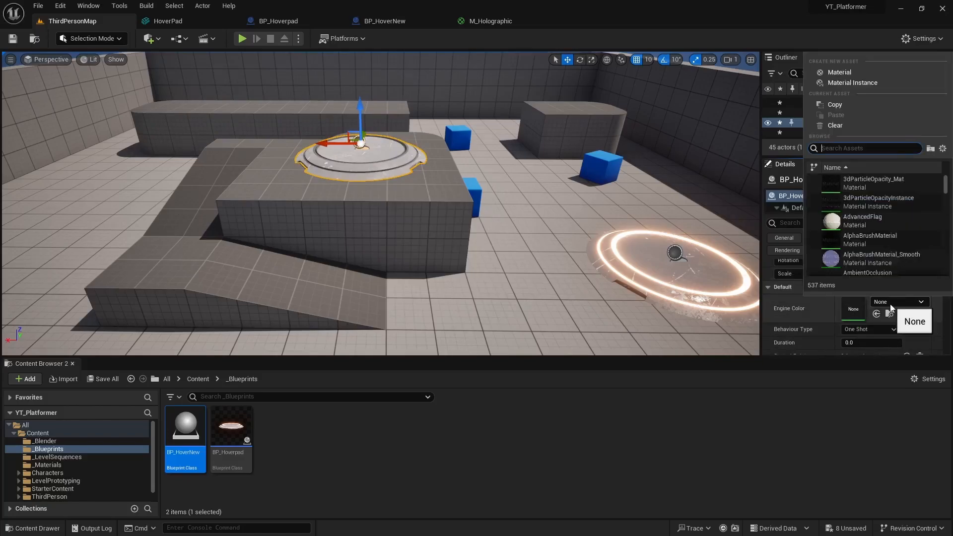
pyautogui.write('mi_red')
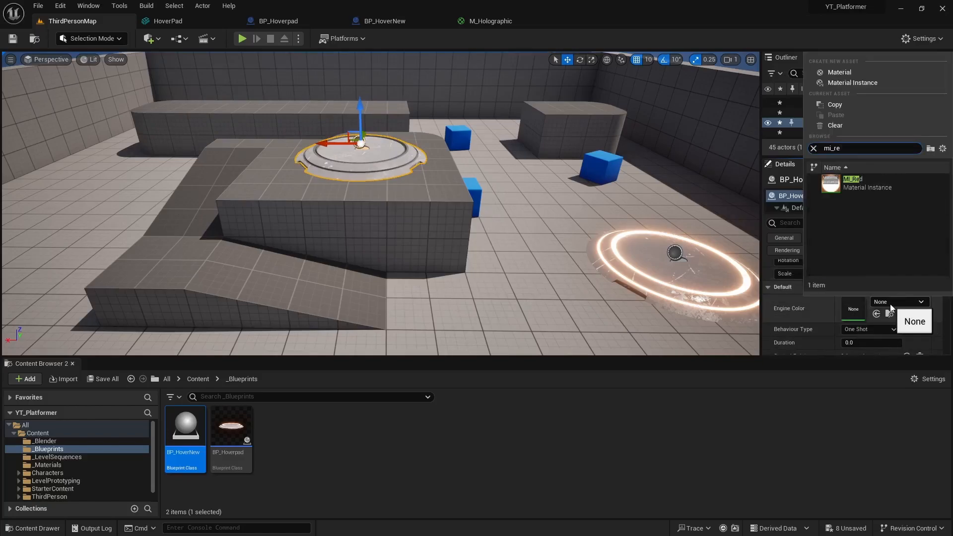
pyautogui.press('Return')
pyautogui.scroll(-2, 892, 307)
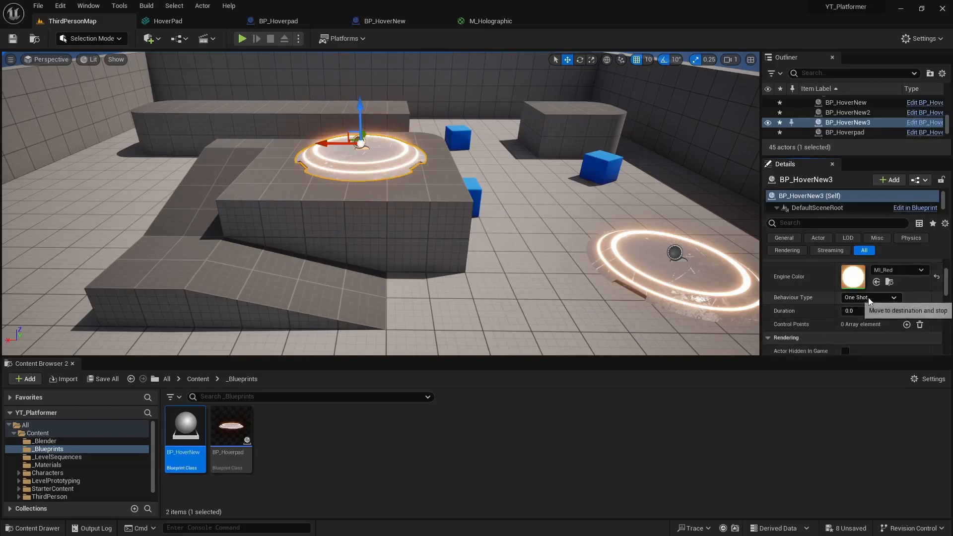
pyautogui.scroll(-1, 864, 295)
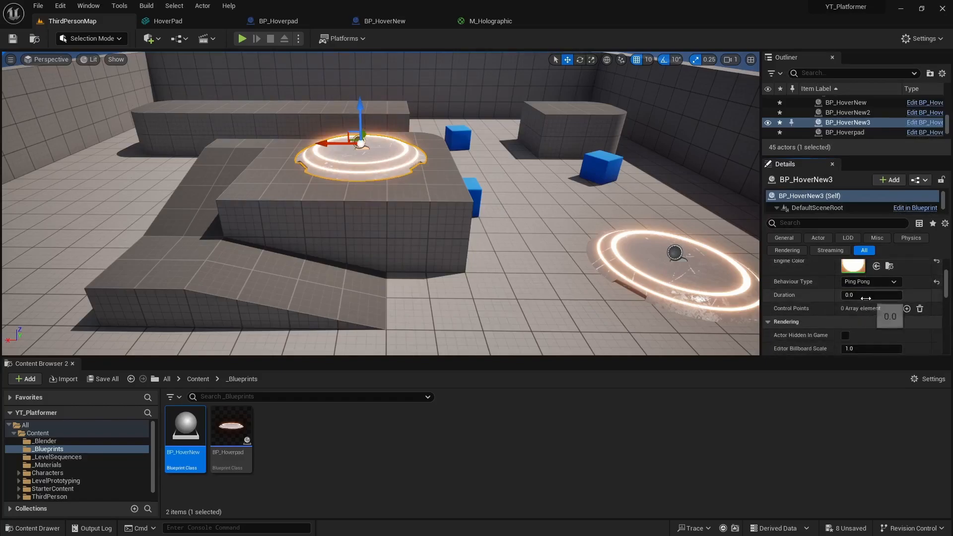
pyautogui.write('6')
pyautogui.press('Return')
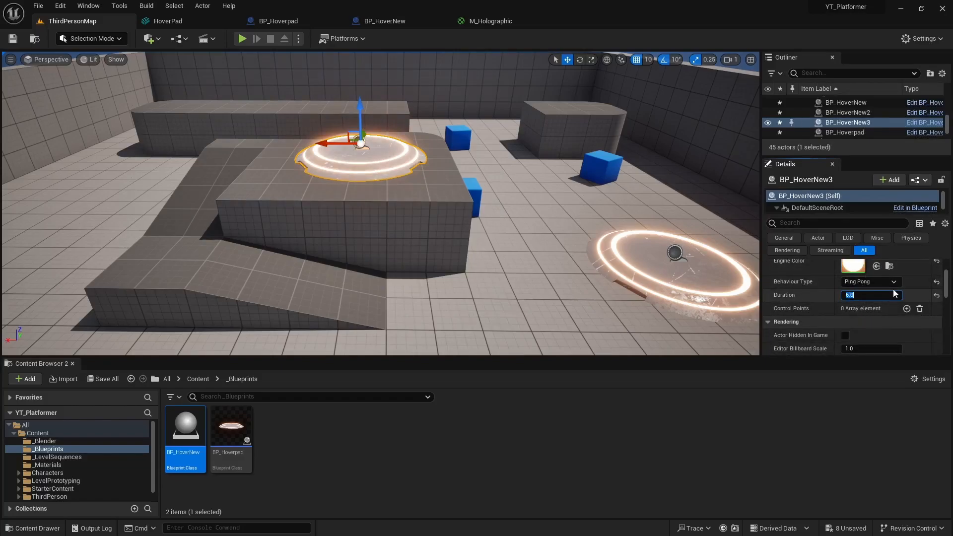
# Add five control points to the new pad and set the Z position of Index 1 to 100
pyautogui.click(906, 308)
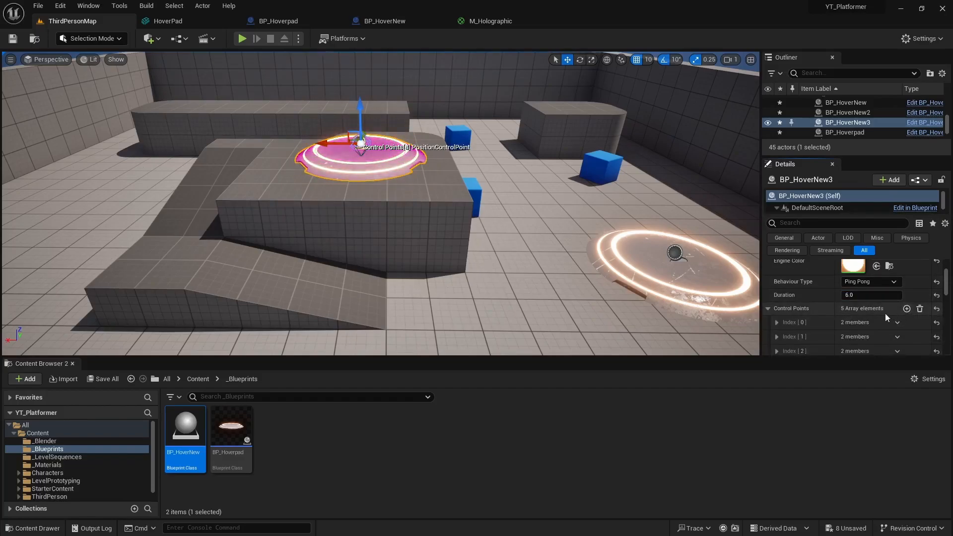
pyautogui.scroll(-2, 888, 313)
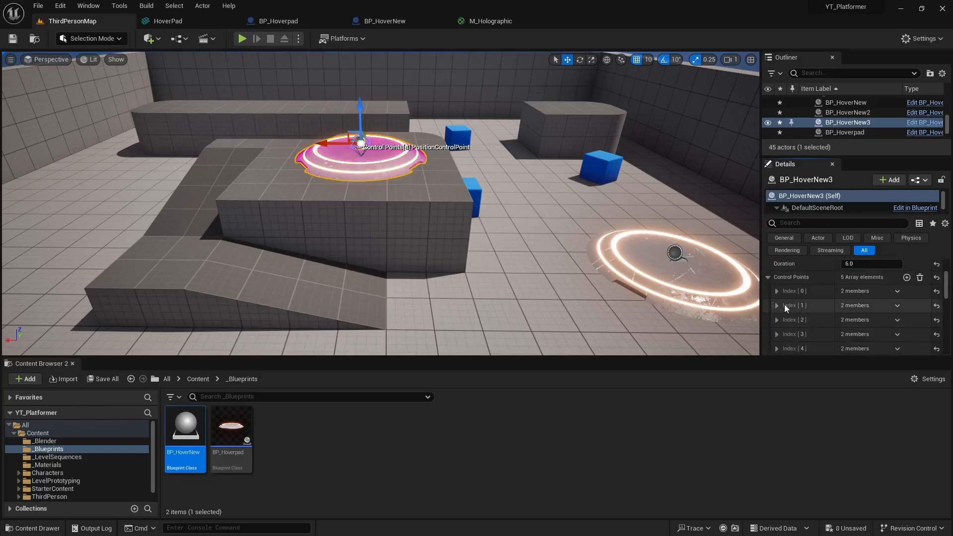
pyautogui.click(777, 305)
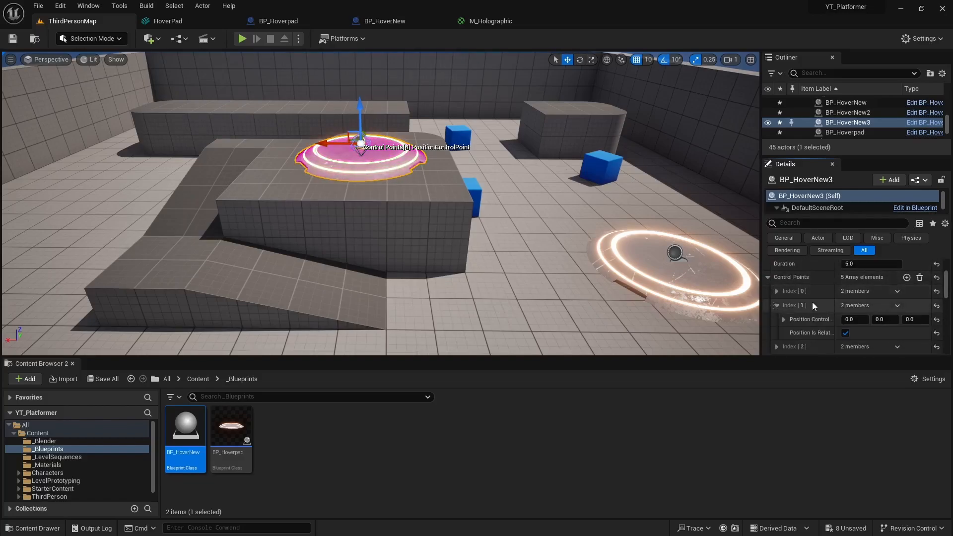
pyautogui.scroll(-1, 817, 305)
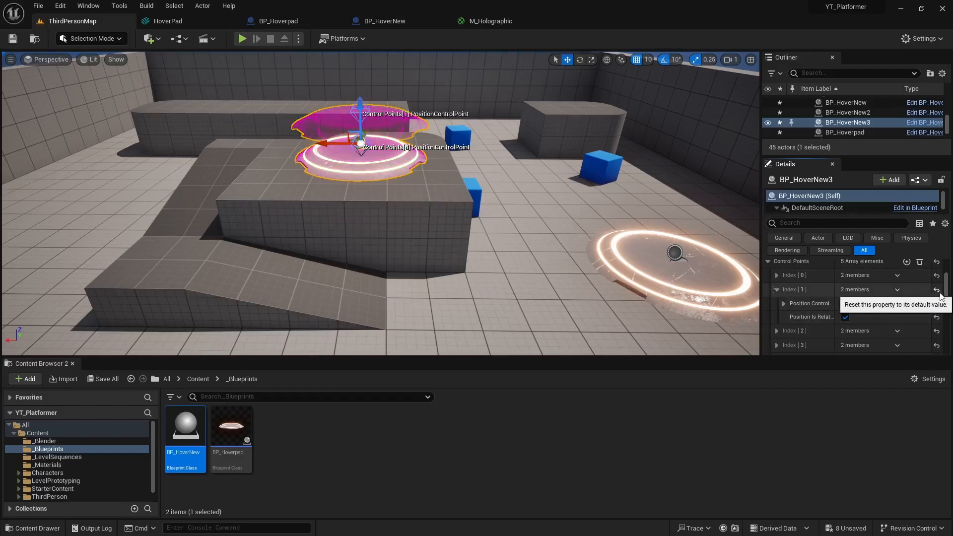
# Raise control point 1 high above the new pad in the level
pyautogui.moveTo(510, 145); pyautogui.dragTo(548, 132, button='right')
pyautogui.press('a')
pyautogui.press('e')
pyautogui.press('w')
pyautogui.click(372, 190)
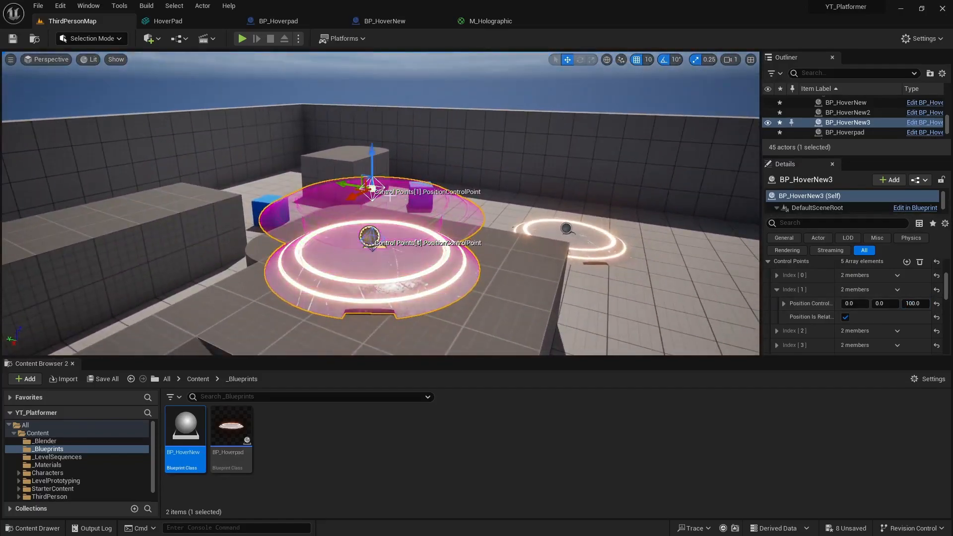
pyautogui.press('a')
pyautogui.moveTo(451, 229); pyautogui.dragTo(503, 219, button='right')
pyautogui.moveTo(335, 167); pyautogui.dragTo(339, 72)
pyautogui.moveTo(339, 72); pyautogui.dragTo(327, 37, button='right')
pyautogui.press('s')
pyautogui.moveTo(389, 195); pyautogui.dragTo(390, 144)
pyautogui.moveTo(452, 224); pyautogui.dragTo(501, 243, button='right')
pyautogui.press('a')
# Set the Z position of the new pad's control point at Index 2 to 100
pyautogui.click(777, 290)
pyautogui.click(777, 303)
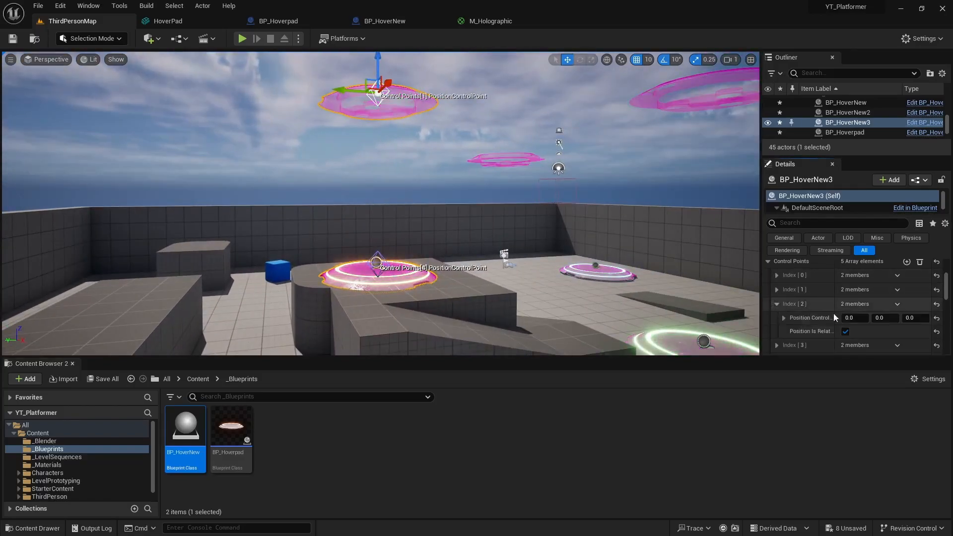
pyautogui.click(910, 318)
pyautogui.write('100')
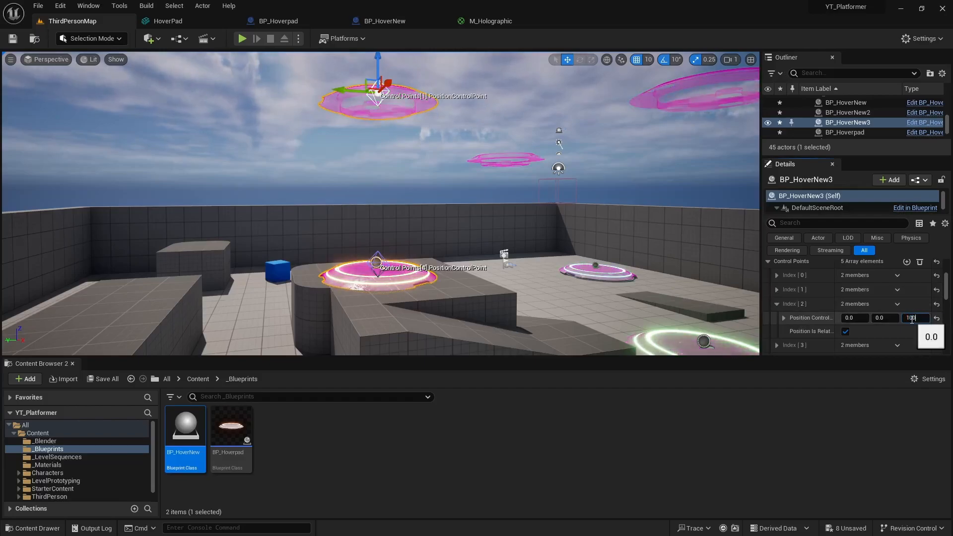
pyautogui.press('Return')
# Move control point 2 away from the pad to about -790, 920, 770, above the arena's side wall
pyautogui.moveTo(424, 263); pyautogui.dragTo(370, 266, button='right')
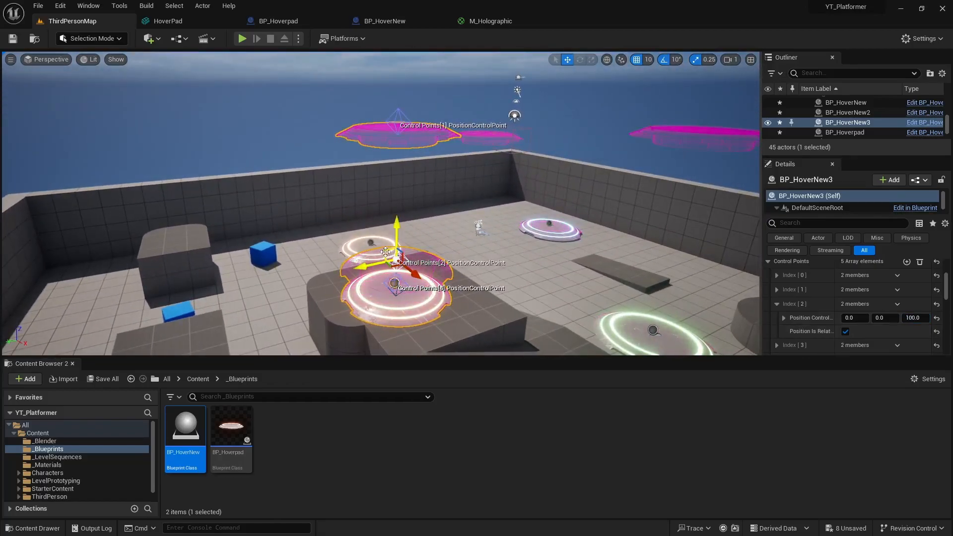
pyautogui.moveTo(291, 185); pyautogui.dragTo(196, 118)
pyautogui.moveTo(213, 155); pyautogui.dragTo(372, 159, button='right')
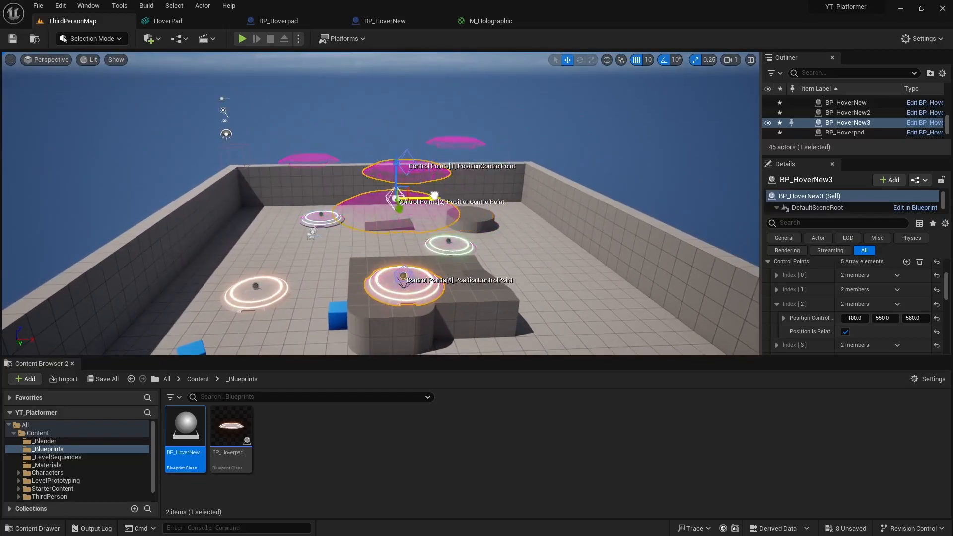
pyautogui.moveTo(291, 195); pyautogui.dragTo(211, 197)
pyautogui.moveTo(211, 199); pyautogui.dragTo(50, 191, button='right')
pyautogui.moveTo(299, 157); pyautogui.dragTo(186, 167)
pyautogui.moveTo(185, 167); pyautogui.dragTo(322, 209, button='right')
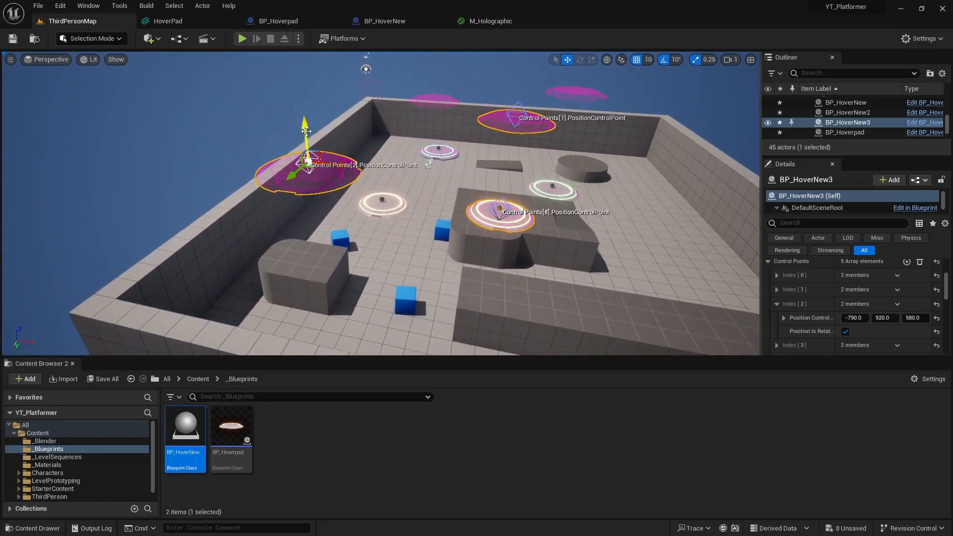
pyautogui.moveTo(301, 124); pyautogui.dragTo(296, 76)
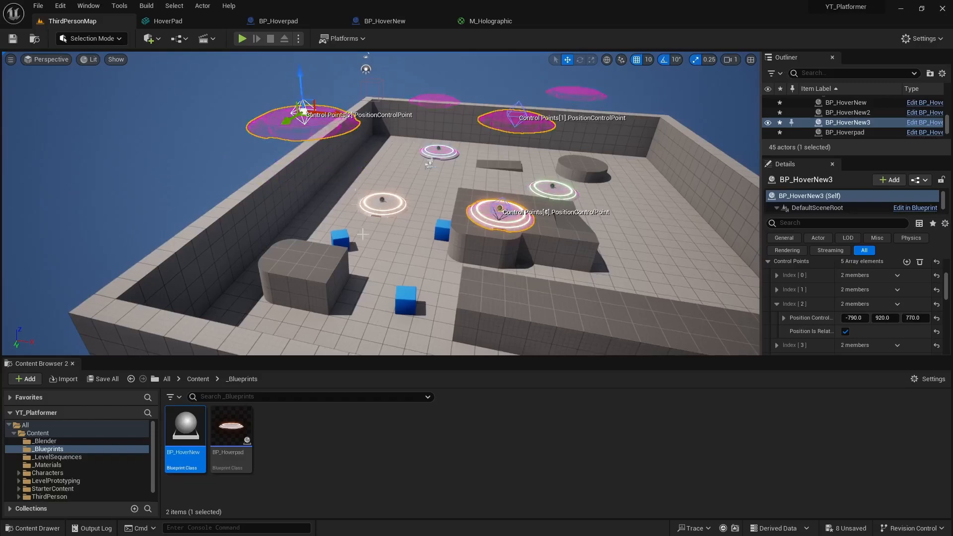
pyautogui.moveTo(362, 233); pyautogui.dragTo(361, 213, button='right')
# Set the Z position of control point Index 3 to 100 and move the point to about 0, 900, 740
pyautogui.click(777, 304)
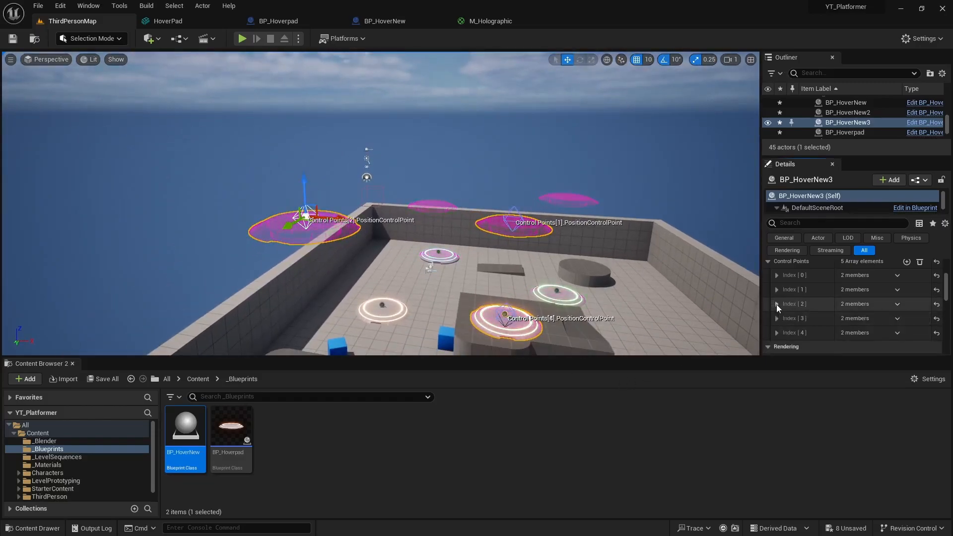
pyautogui.click(778, 319)
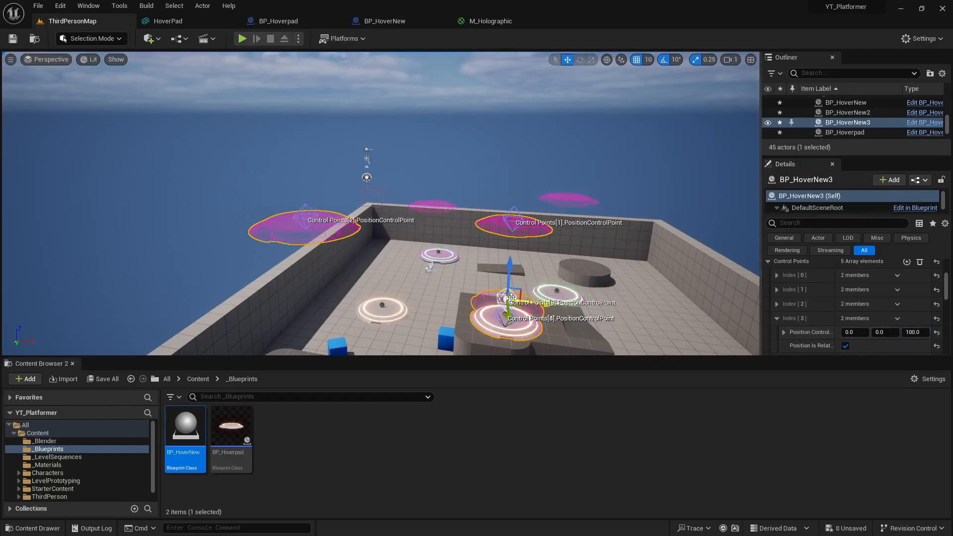
pyautogui.press('a')
pyautogui.moveTo(437, 269); pyautogui.dragTo(449, 271, button='right')
pyautogui.moveTo(421, 243); pyautogui.dragTo(591, 139)
pyautogui.moveTo(616, 210); pyautogui.dragTo(551, 197, button='right')
pyautogui.press('d')
pyautogui.moveTo(635, 204); pyautogui.dragTo(653, 209, button='right')
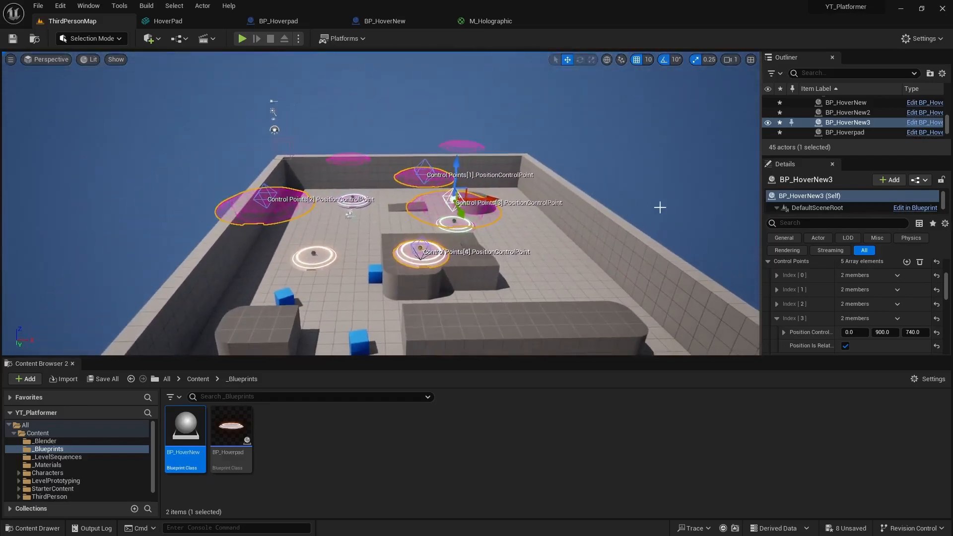
# Lower control point 3 to about 310, 1140, -90, close to the floor between the long block and the wall
pyautogui.moveTo(483, 199); pyautogui.dragTo(549, 276)
pyautogui.moveTo(521, 241); pyautogui.dragTo(519, 281)
pyautogui.moveTo(519, 281); pyautogui.dragTo(486, 283, button='right')
pyautogui.press('w')
pyautogui.press('s')
pyautogui.moveTo(410, 177); pyautogui.dragTo(471, 252)
pyautogui.moveTo(471, 251)
pyautogui.mouseDown(button='right')
pyautogui.moveTo(442, 264)
pyautogui.moveTo(465, 261)
pyautogui.mouseUp(button='right')
pyautogui.press('d')
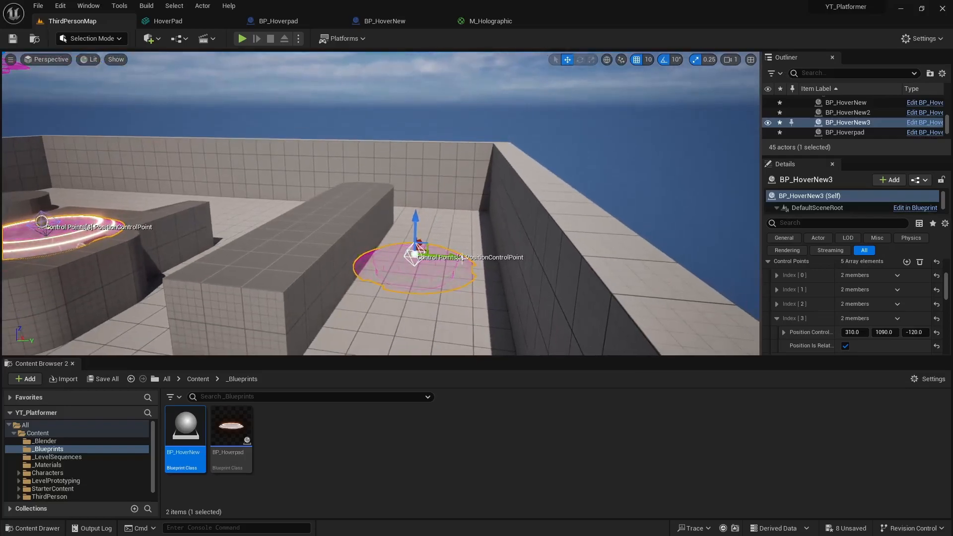
pyautogui.moveTo(452, 256); pyautogui.dragTo(467, 260)
pyautogui.moveTo(467, 259); pyautogui.dragTo(460, 259, button='right')
pyautogui.press('w')
pyautogui.moveTo(440, 228); pyautogui.dragTo(440, 220)
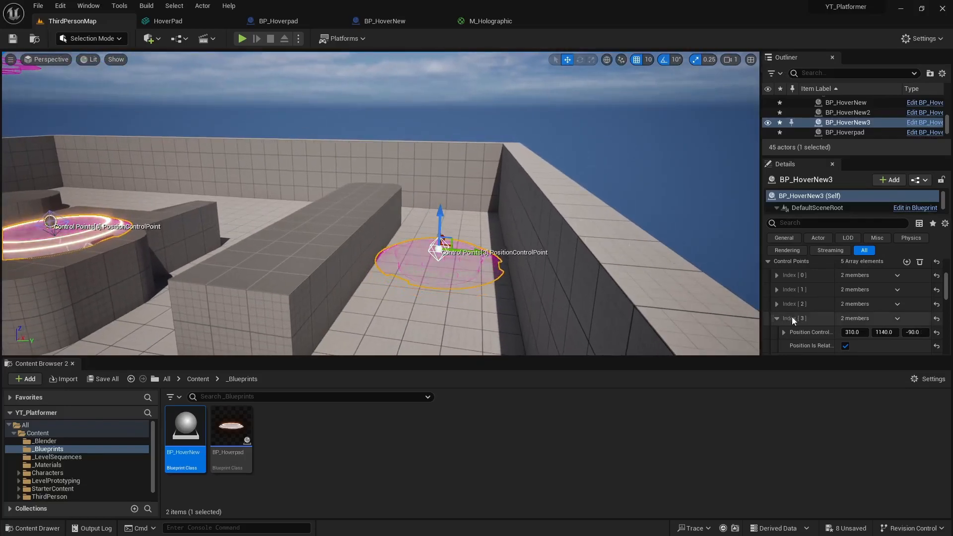
# Set the Z position of the new pad's control point at Index 4 to 100
pyautogui.click(776, 318)
pyautogui.click(777, 332)
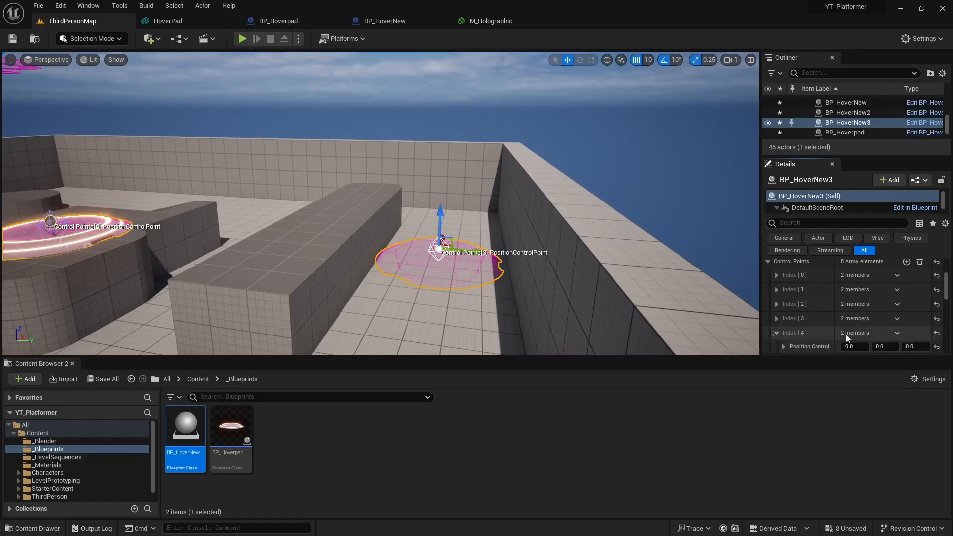
pyautogui.click(913, 346)
pyautogui.write('100')
pyautogui.press('Return')
# Move control point 4 high above the arena to about 1130, 1050, 810
pyautogui.click(58, 191)
pyautogui.moveTo(59, 191); pyautogui.dragTo(389, 221)
pyautogui.press('f')
pyautogui.moveTo(348, 219)
pyautogui.mouseDown(button='right')
pyautogui.moveTo(347, 203)
pyautogui.moveTo(355, 223)
pyautogui.moveTo(347, 219)
pyautogui.mouseUp(button='right')
pyautogui.moveTo(347, 219); pyautogui.dragTo(653, 91)
pyautogui.moveTo(566, 185)
pyautogui.mouseDown(button='right')
pyautogui.moveTo(591, 174)
pyautogui.moveTo(565, 186)
pyautogui.mouseUp(button='right')
pyautogui.moveTo(482, 199); pyautogui.dragTo(487, 93)
pyautogui.moveTo(472, 129); pyautogui.dragTo(558, 153, button='right')
pyautogui.press('a')
pyautogui.press('a')
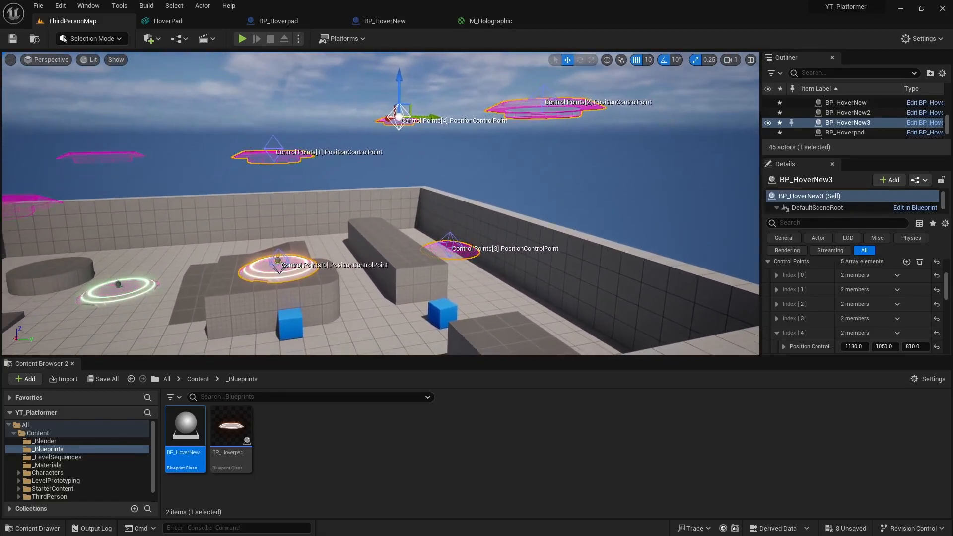
pyautogui.moveTo(558, 153); pyautogui.dragTo(570, 171, button='right')
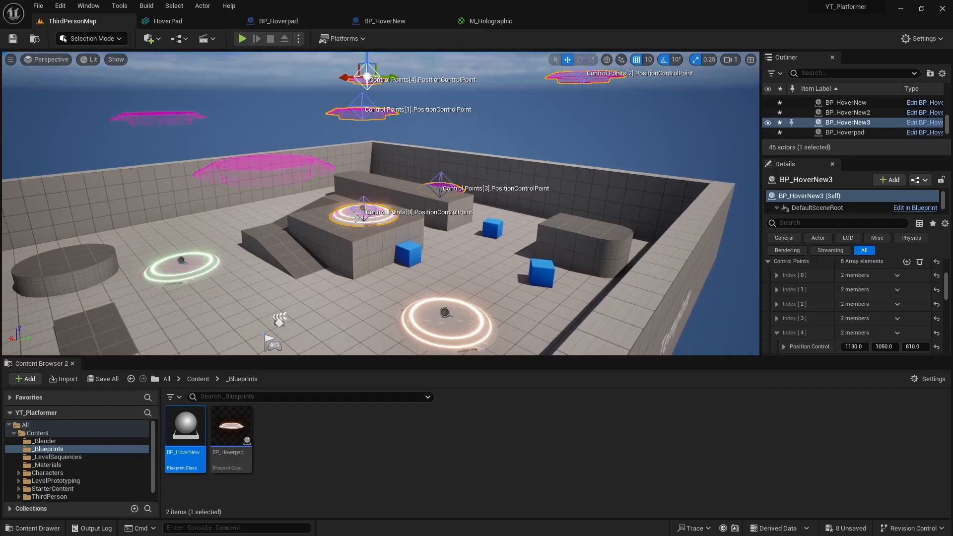
# Play-test the level and run and jump the character towards the moving red hover pad
pyautogui.click(242, 38)
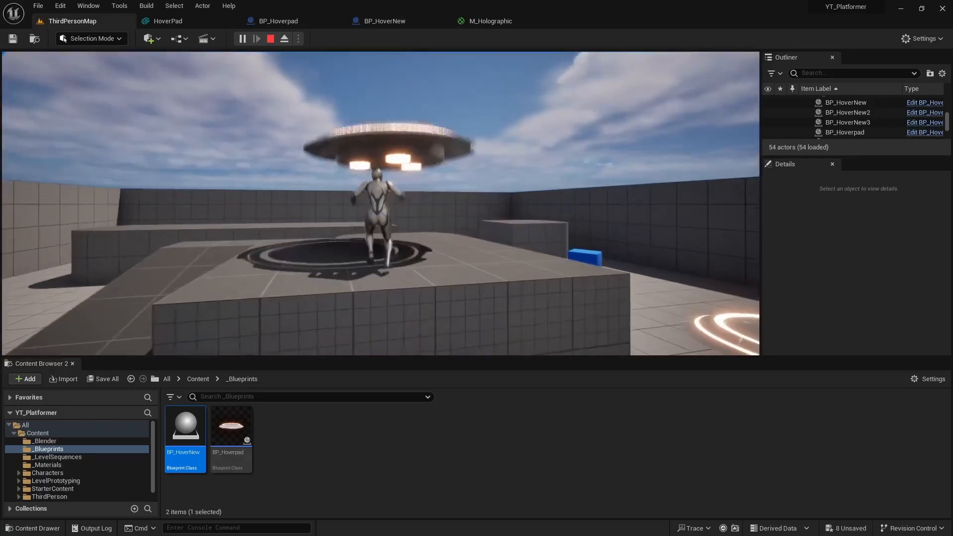
pyautogui.press('w')
pyautogui.press('space')
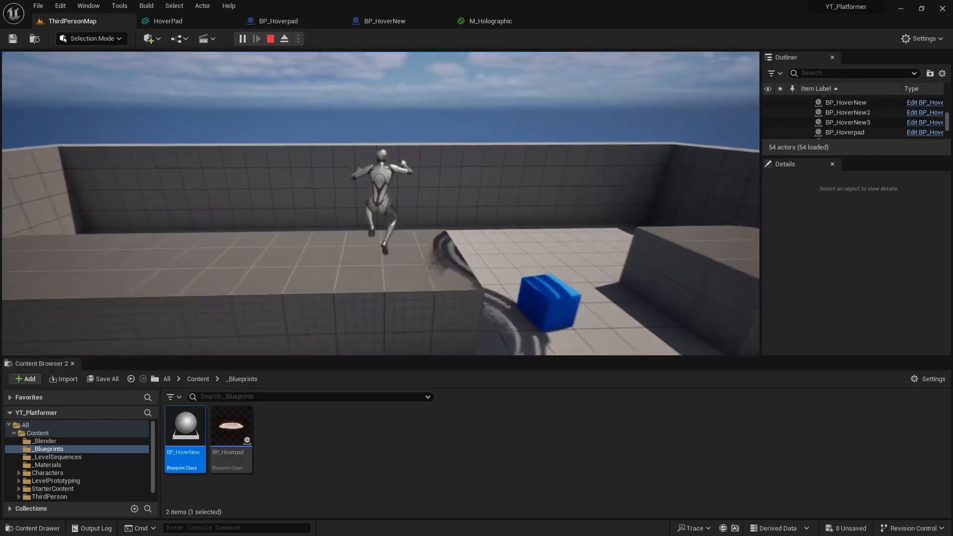
pyautogui.press('w')
pyautogui.press('space')
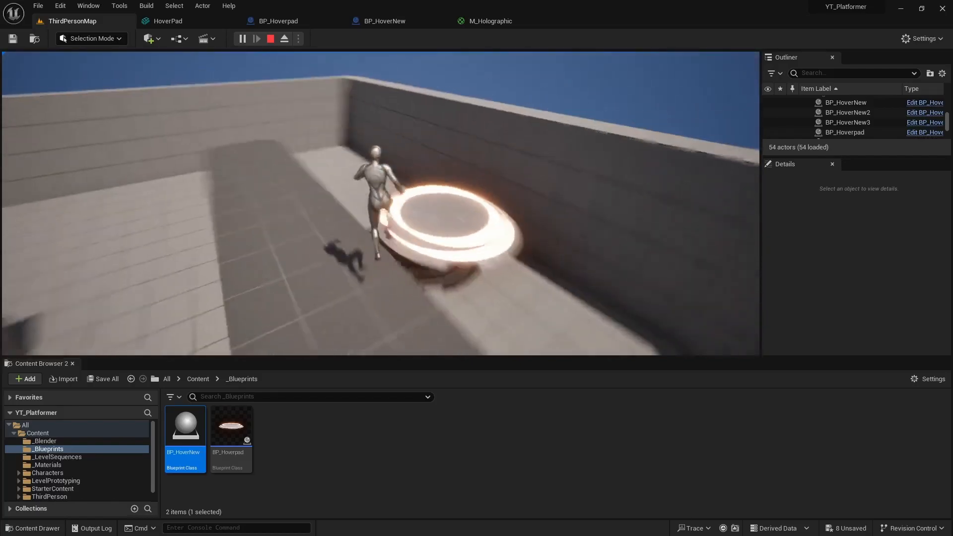